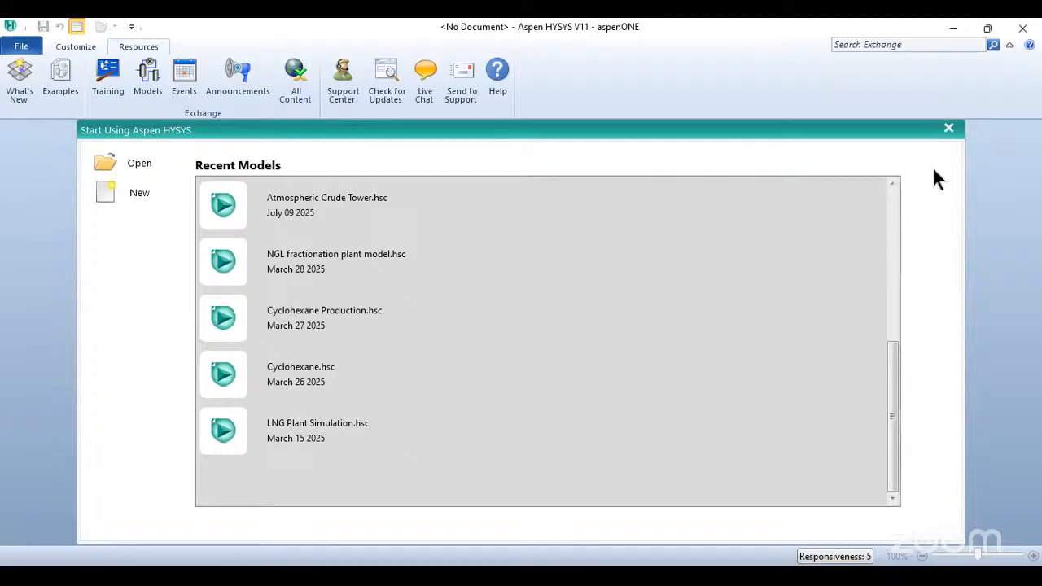
left_click(22, 48)
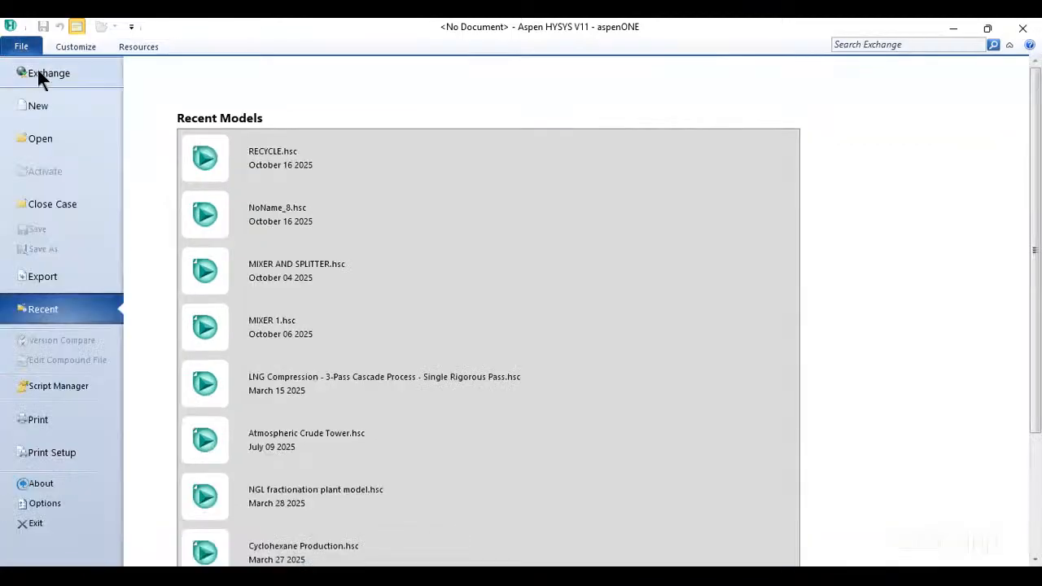
left_click(53, 204)
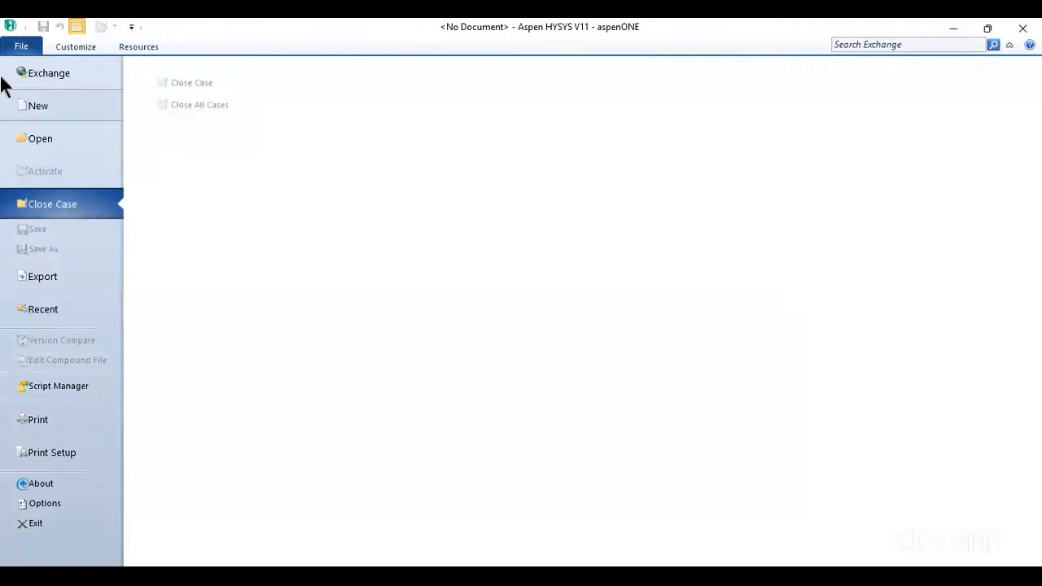
left_click(24, 47)
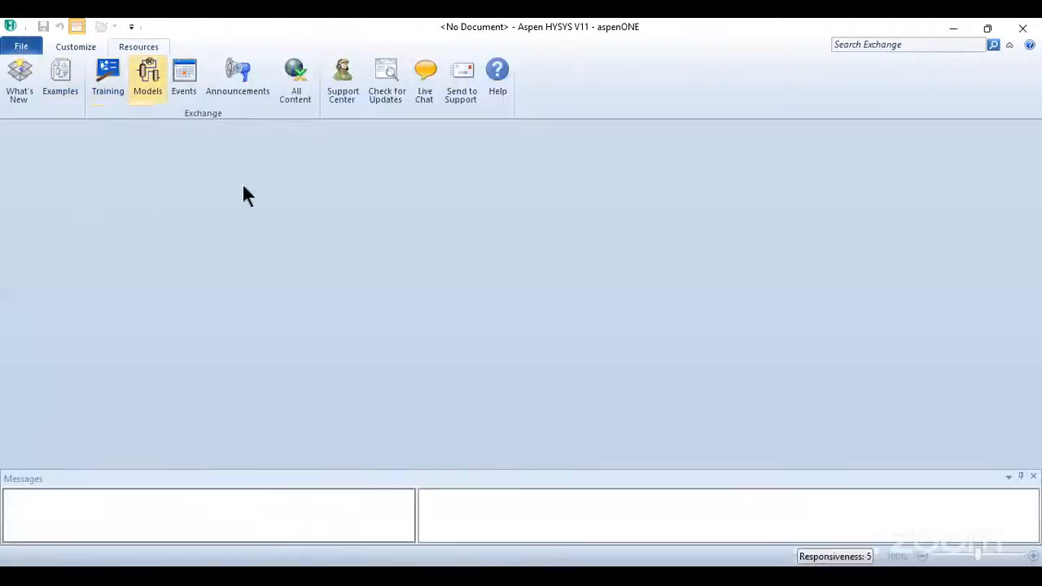
left_click(18, 46)
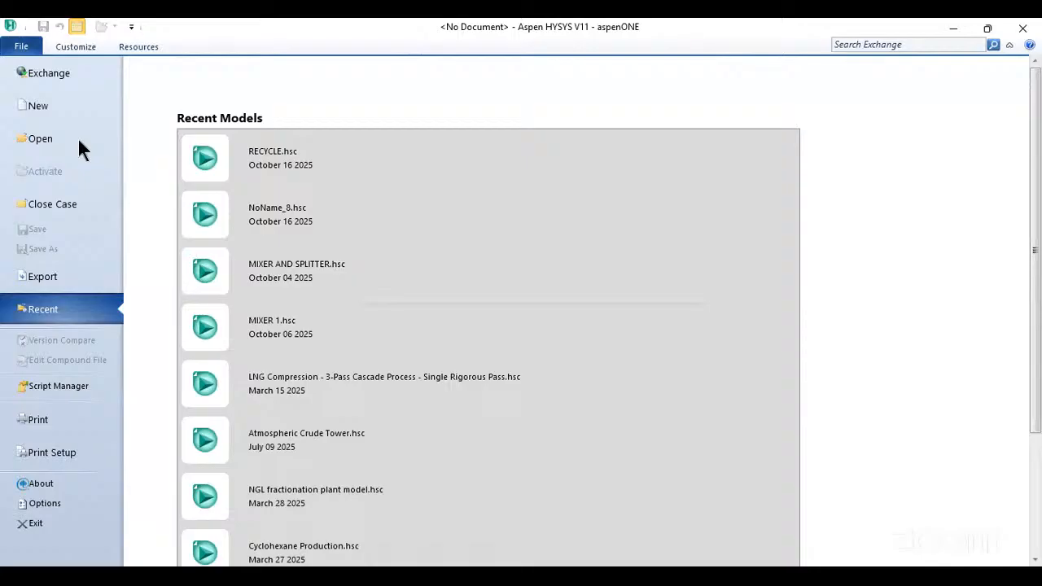
left_click(30, 44)
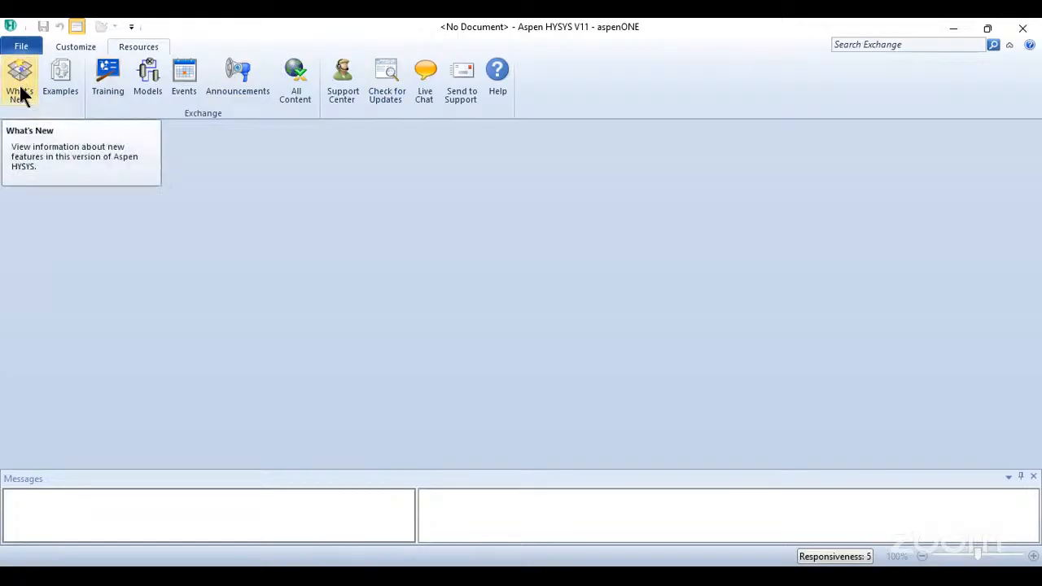
- Read the General HYSYS Improvements section of the What's New in Aspen HYSYS V11 help, and close the help
left_click(47, 104)
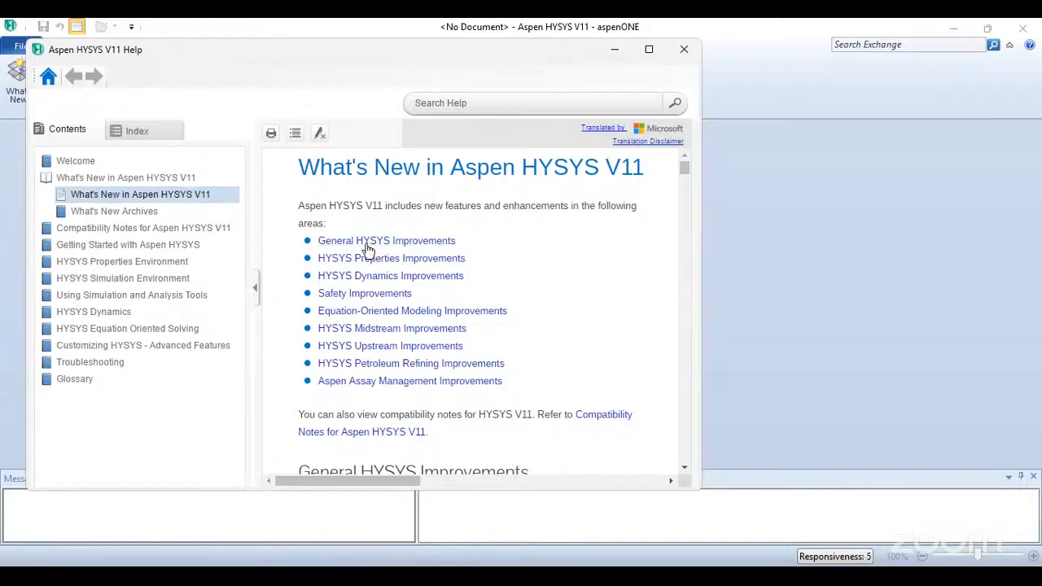
left_click(425, 244)
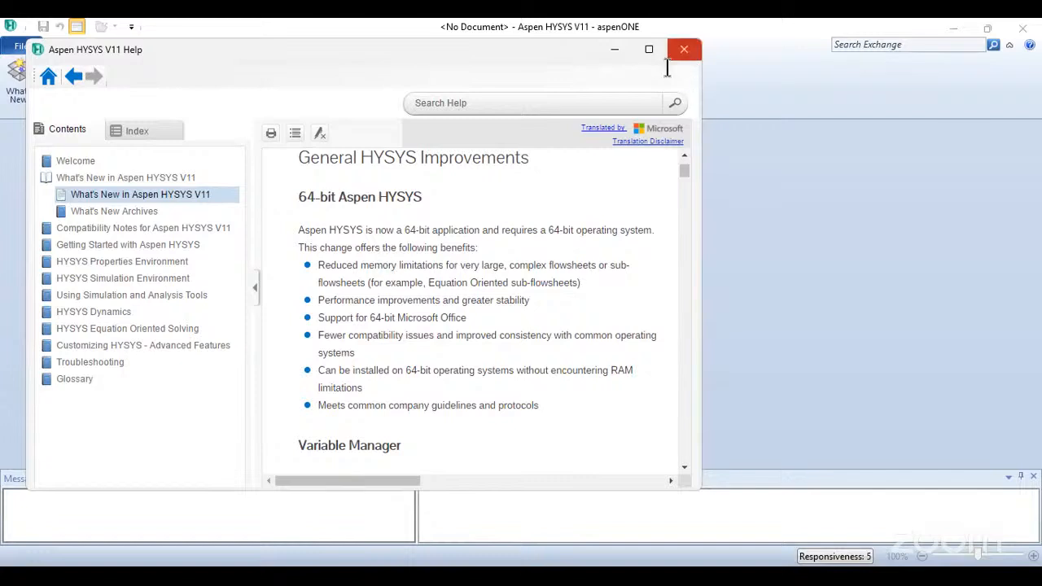
left_click(106, 317)
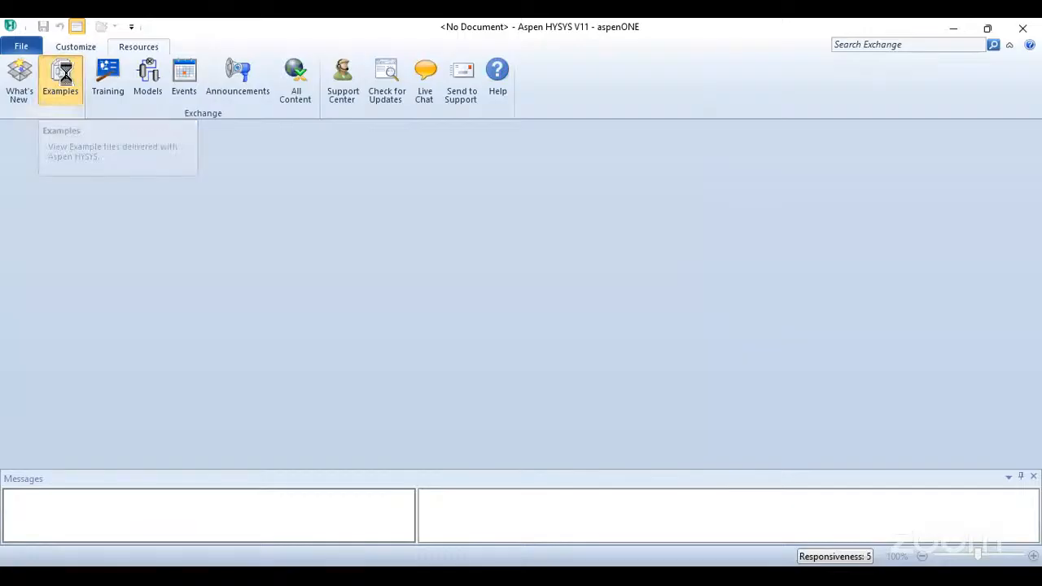
- Browse the example folders and simulation cases in the HYSYS V11.0 Samples folder, widening the file dialog to show the size column
left_click(56, 98)
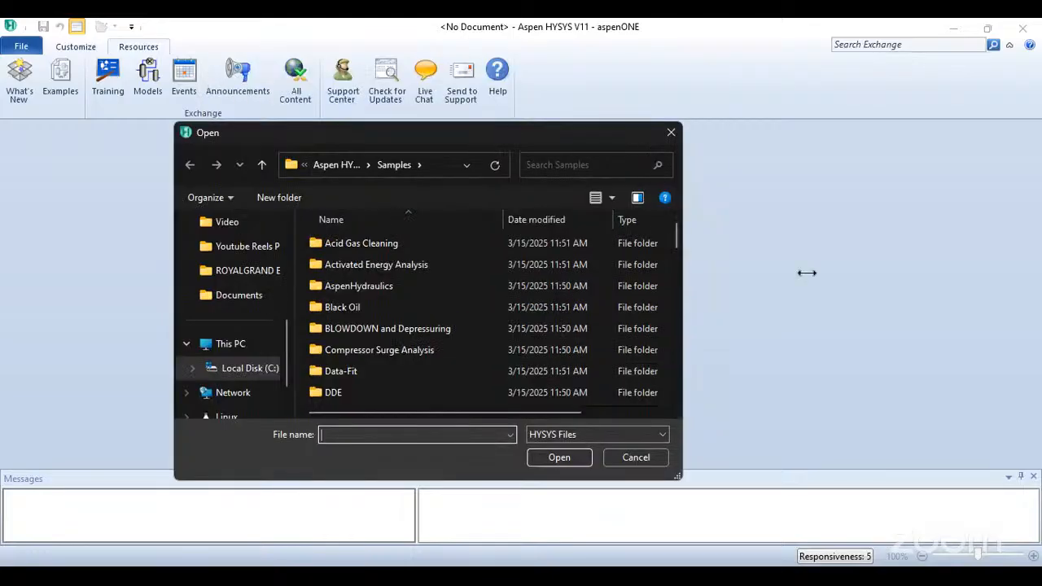
left_click_drag(807, 273, 805, 273)
left_click(378, 252)
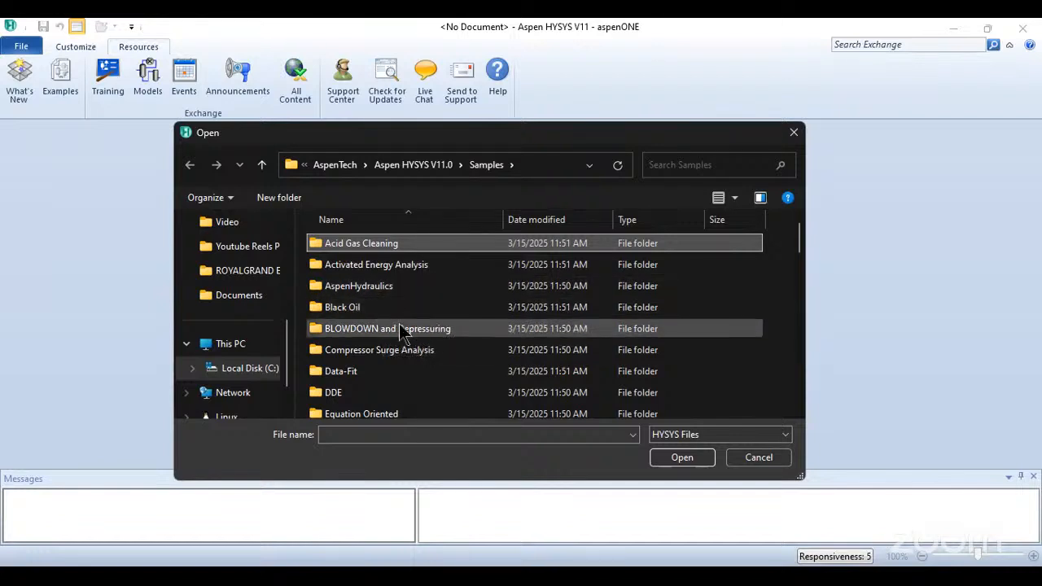
scroll(399, 324, "down", 2)
scroll(399, 324, "down", 2)
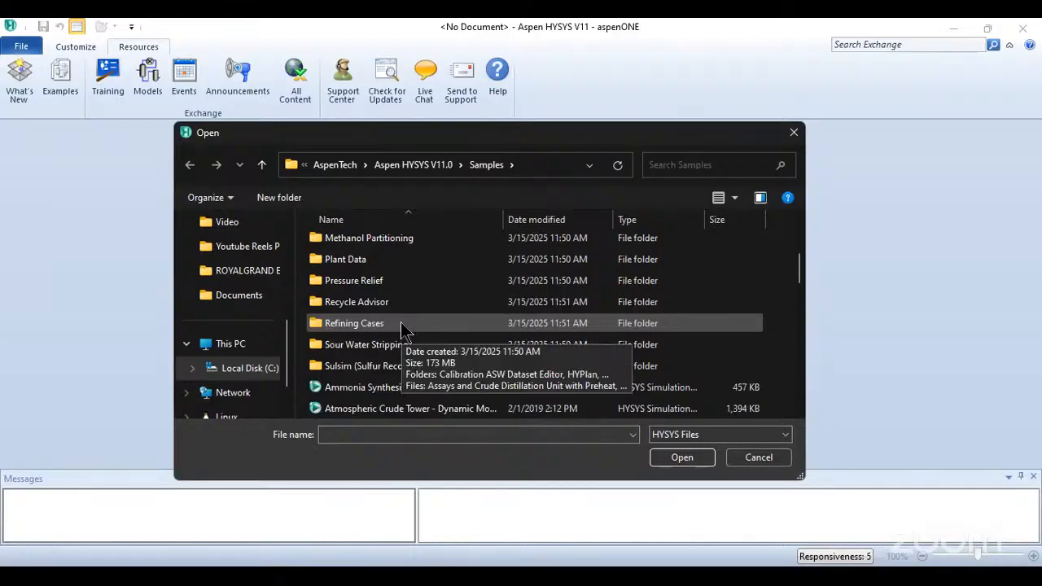
scroll(401, 331, "down", 5)
scroll(404, 334, "down", 4)
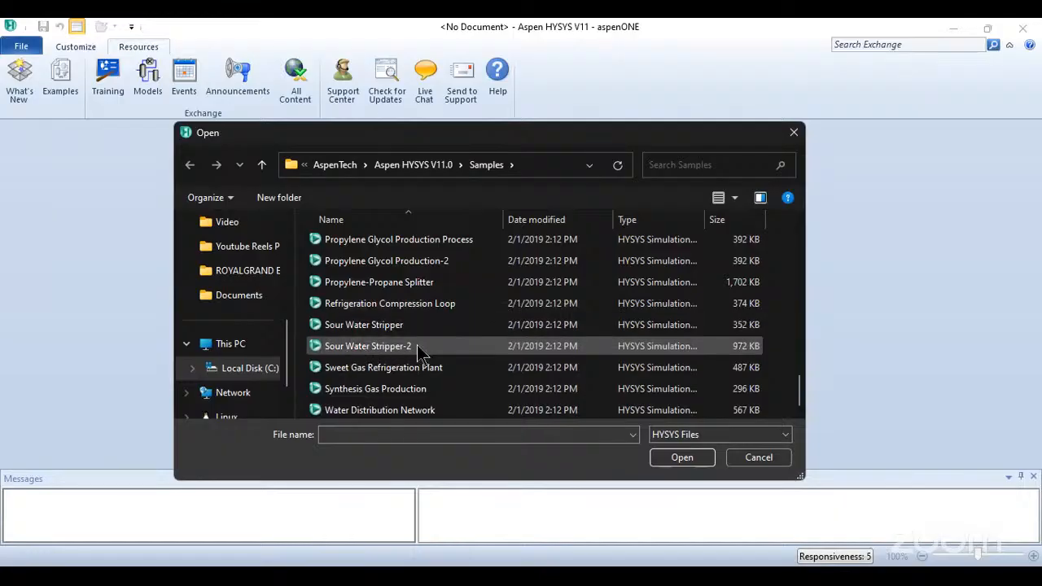
scroll(417, 344, "up", 15)
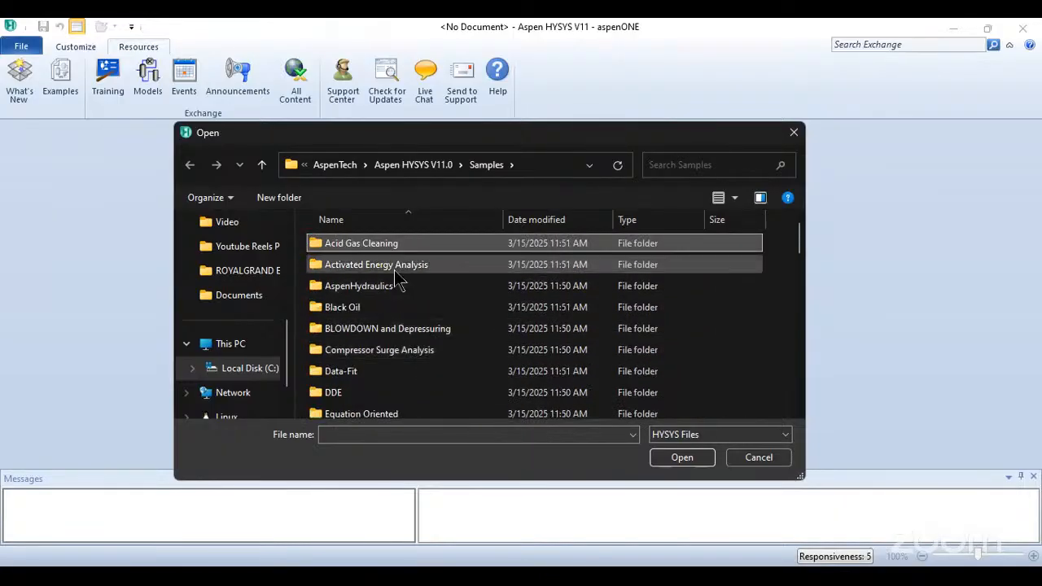
- Open the PRESSURE RELIEF STARTER sample case from the Pressure Relief folder
scroll(392, 328, "down", 1)
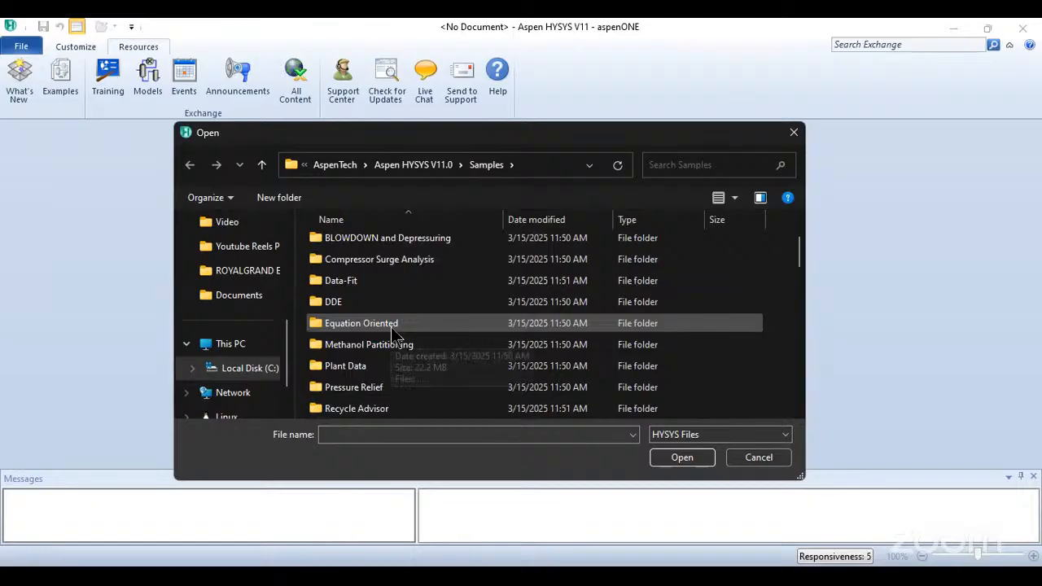
scroll(391, 328, "down", 2)
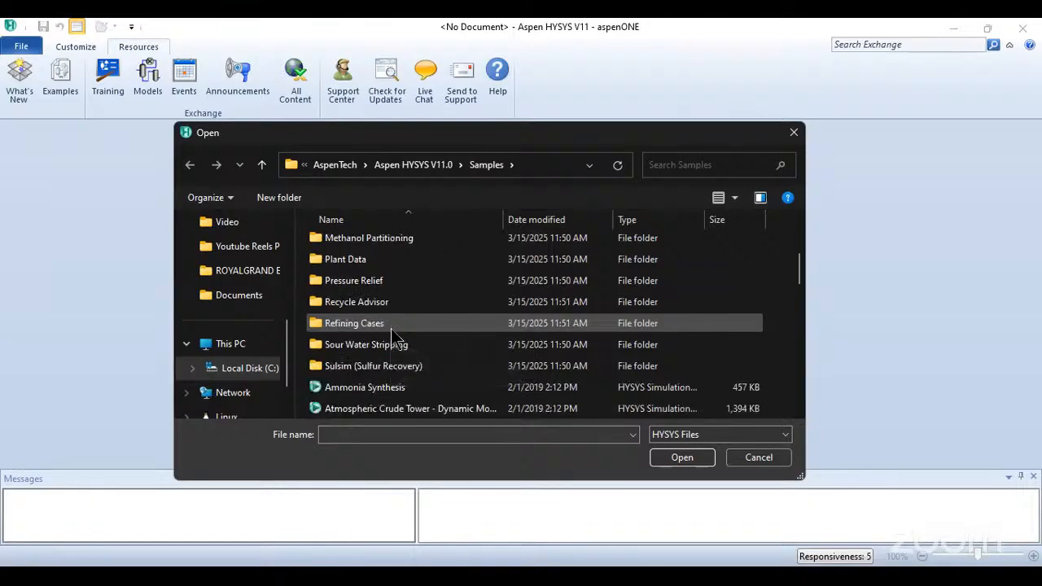
left_click(394, 284)
double_click(394, 284)
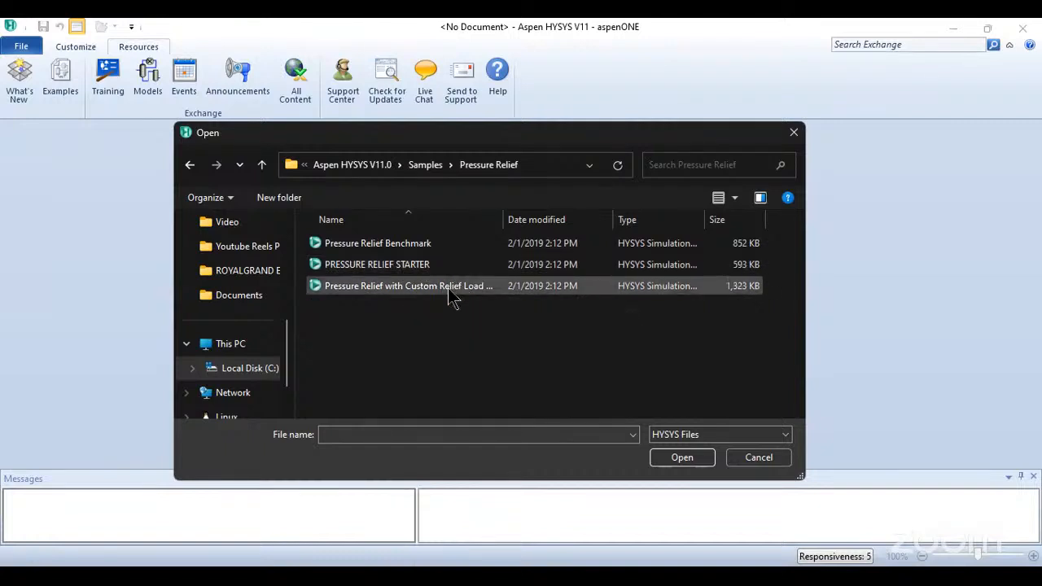
left_click(443, 264)
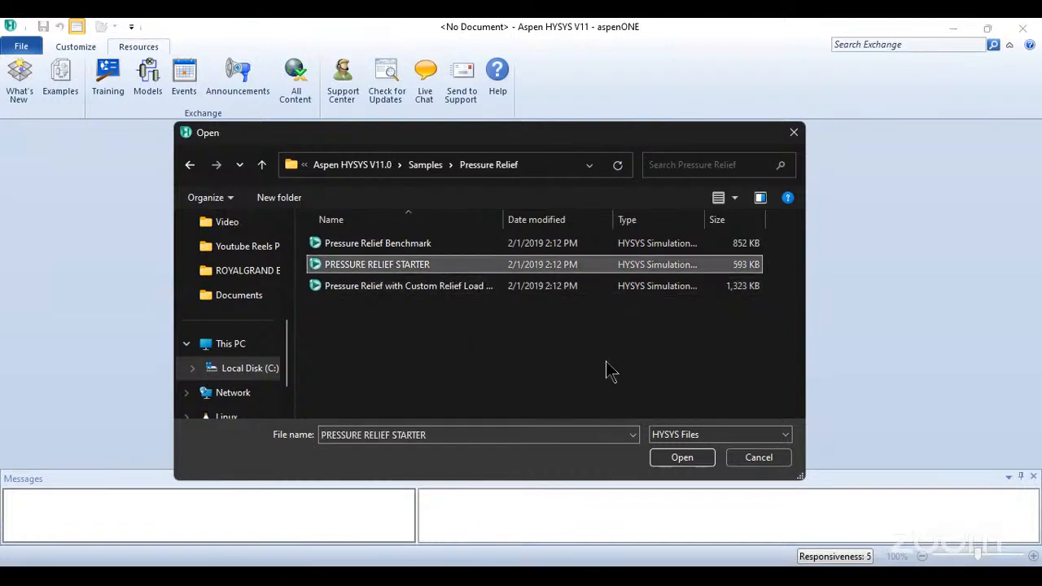
left_click(673, 456)
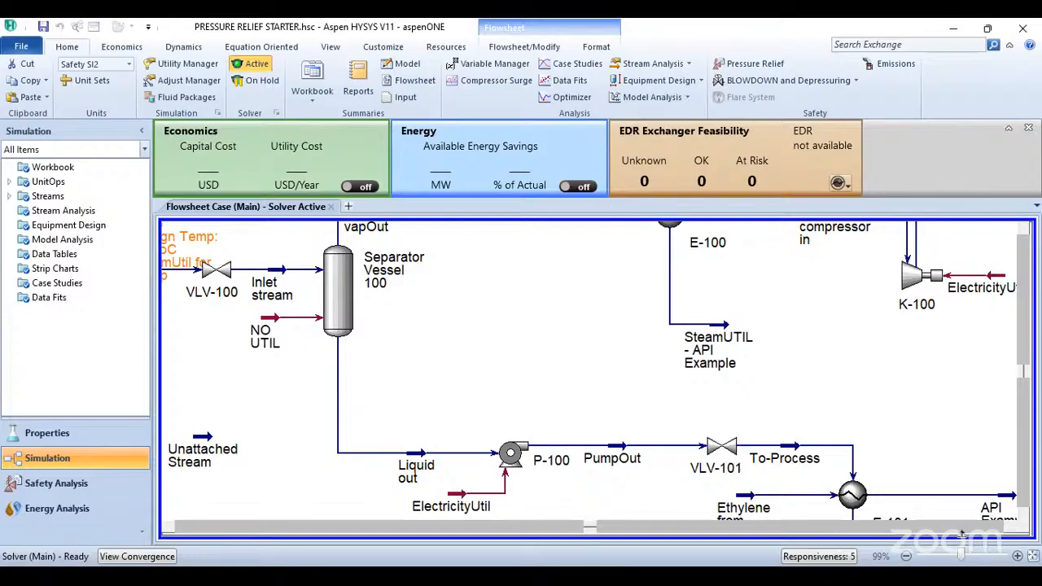
- Examine the pressure relief flowsheet as a whole and up close, from the feed stream and separator vessel to the compressor and exchangers
left_click(1032, 556)
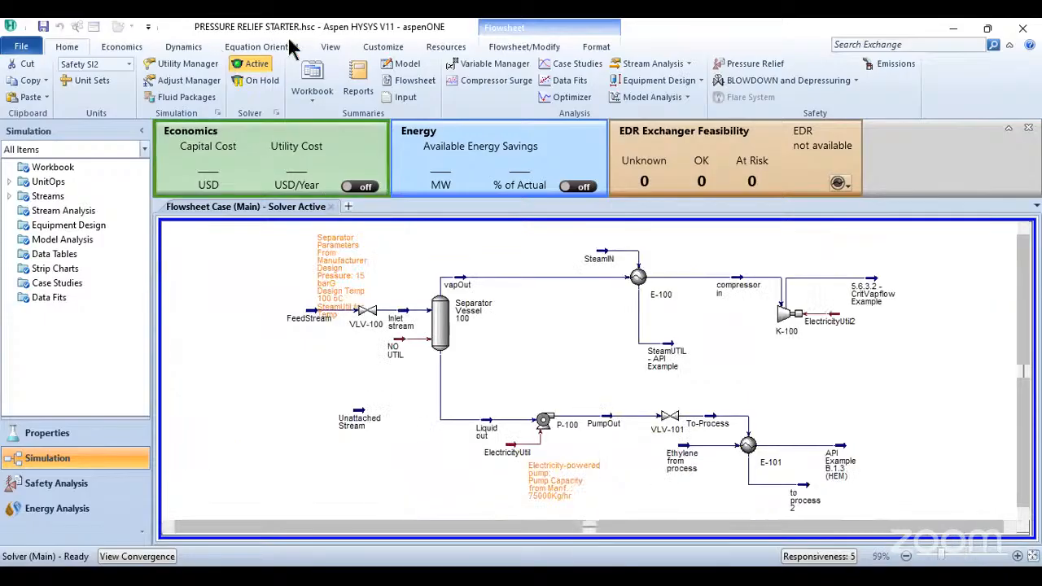
scroll(294, 321, "up", 3)
scroll(295, 321, "up", 1)
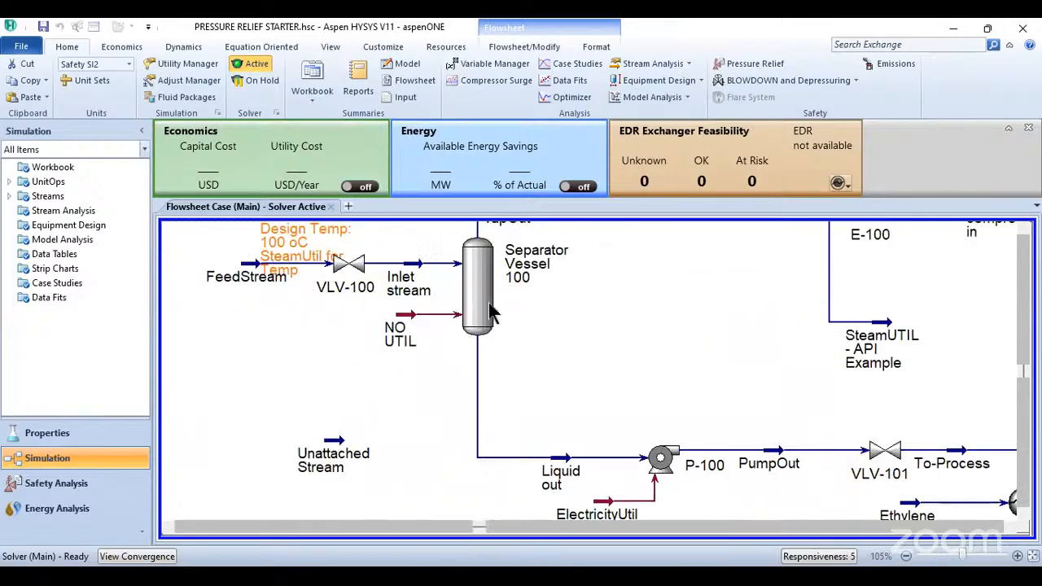
scroll(524, 329, "down", 2)
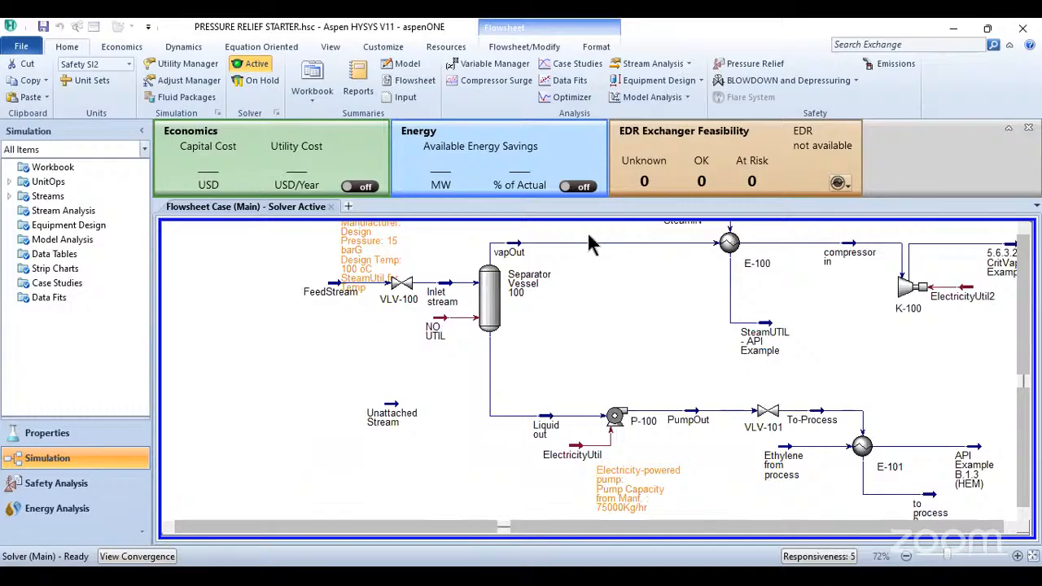
scroll(841, 307, "down", 2)
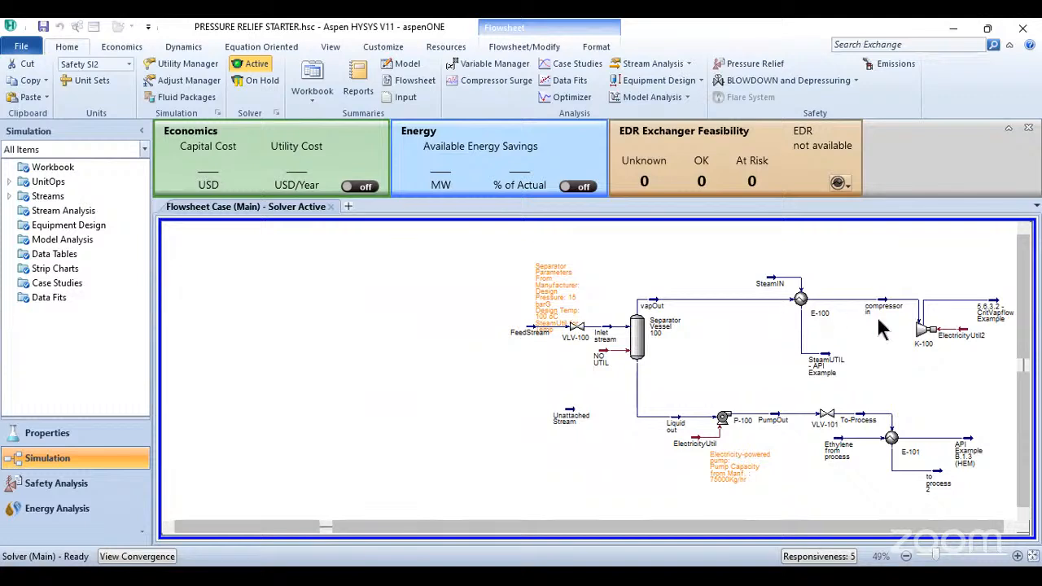
mouse_move(913, 320)
left_click(1010, 526)
left_click(1010, 527)
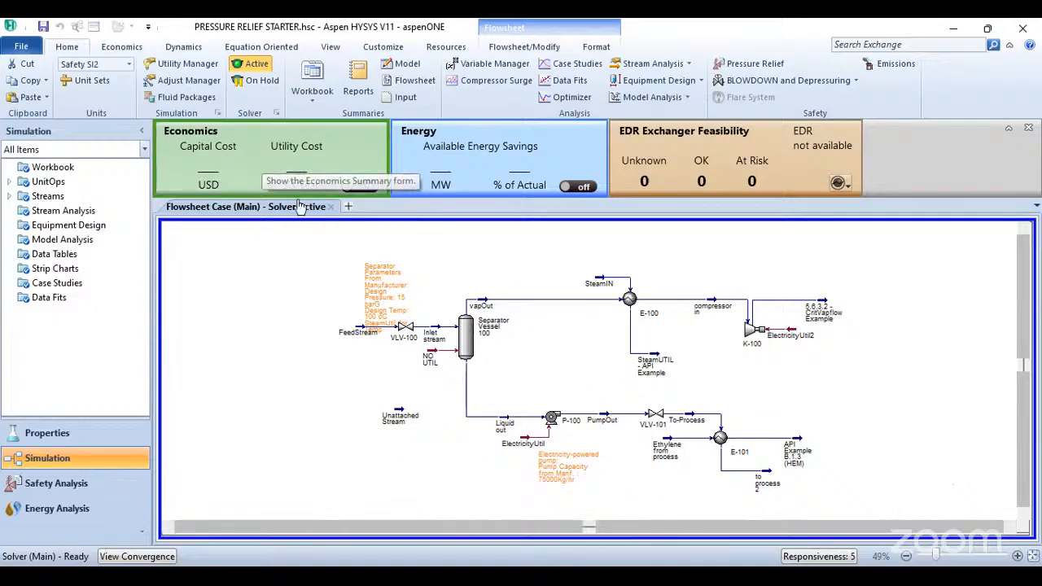
scroll(562, 478, "up", 2)
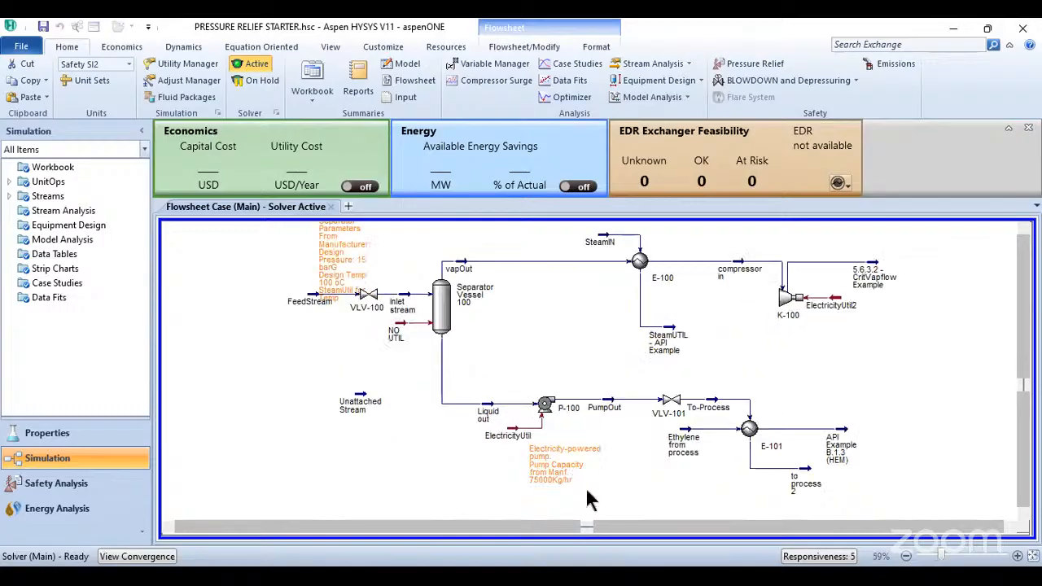
scroll(563, 482, "down", 1)
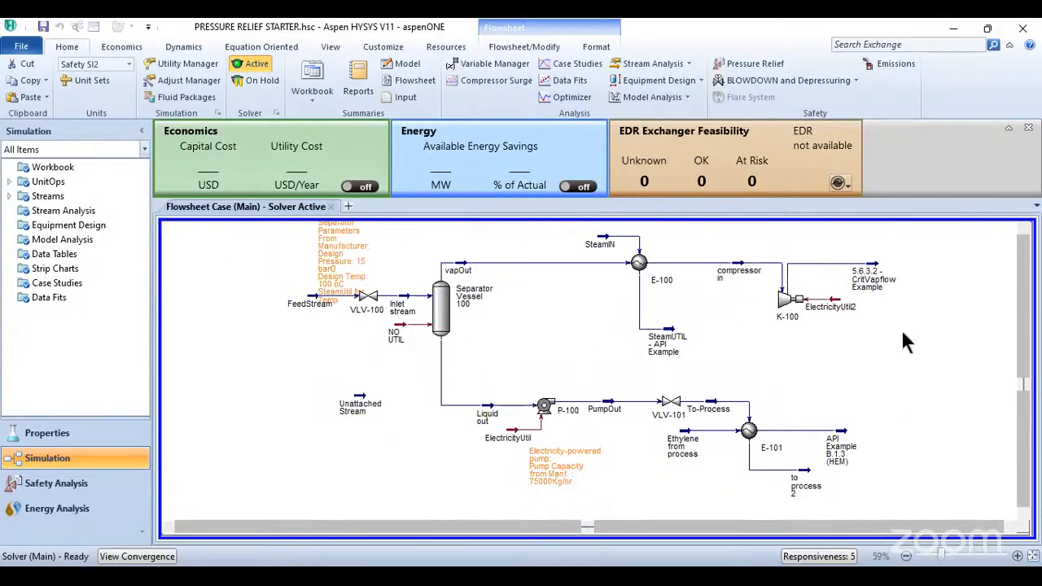
- Close all open cases without saving the PRESSURE RELIEF STARTER document
left_click(23, 47)
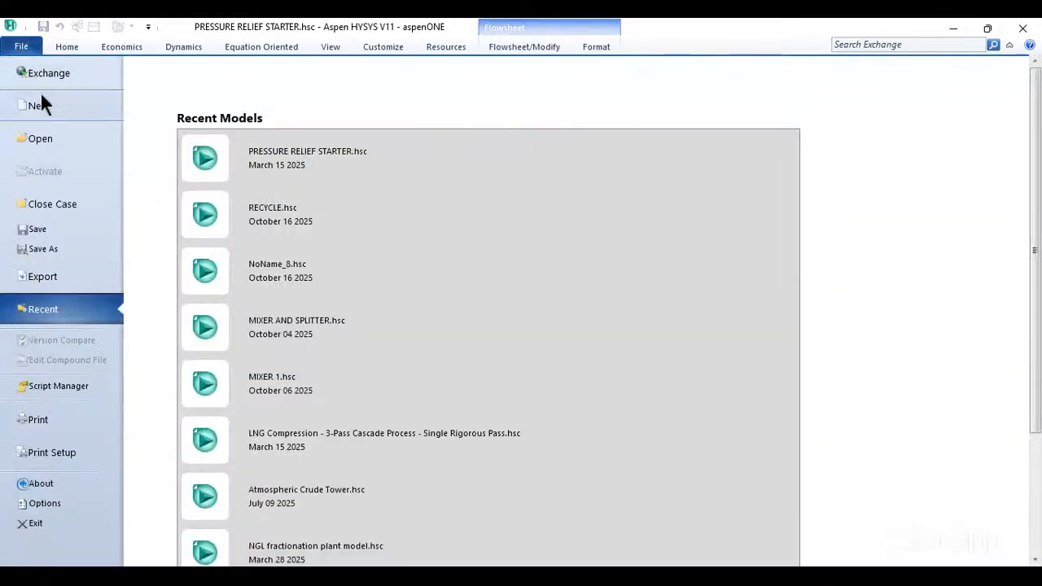
left_click(66, 47)
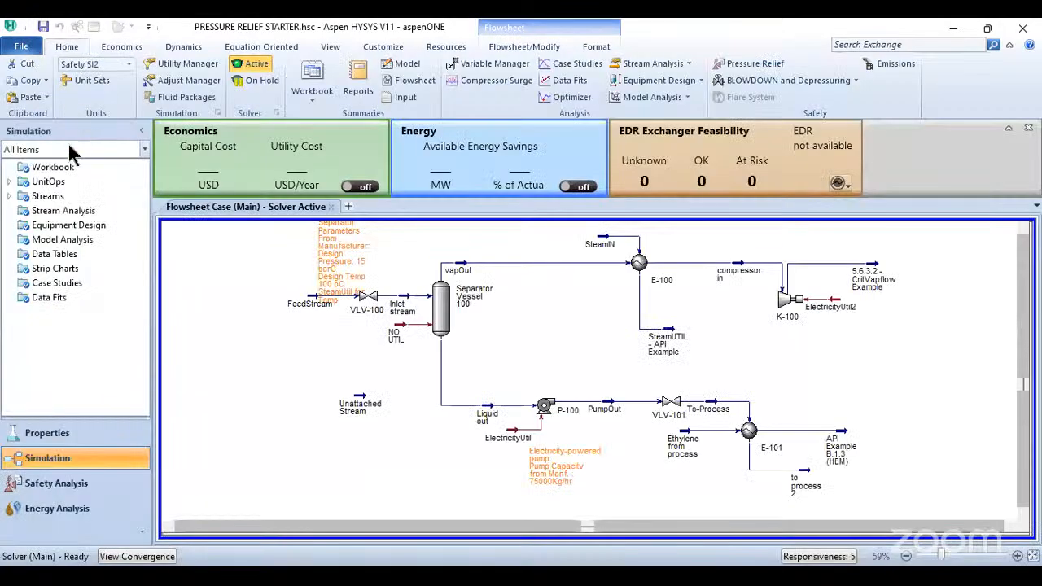
left_click(22, 46)
left_click(63, 204)
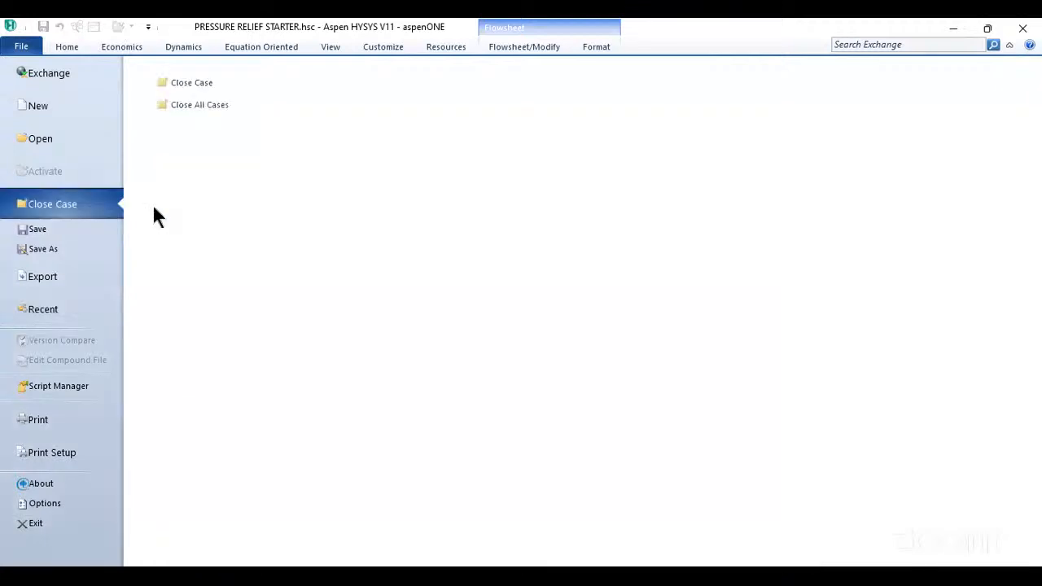
left_click(198, 104)
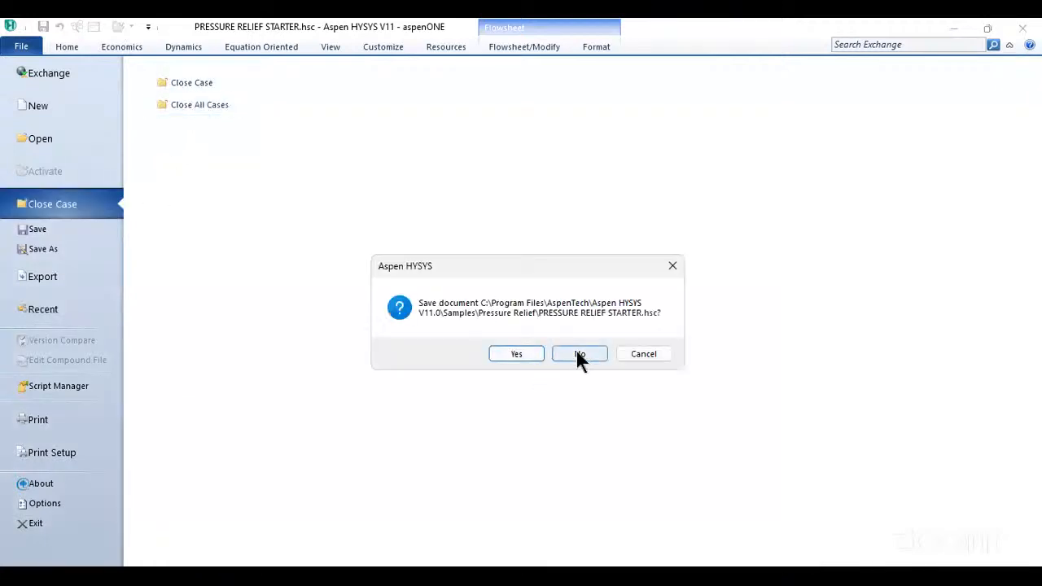
left_click(578, 354)
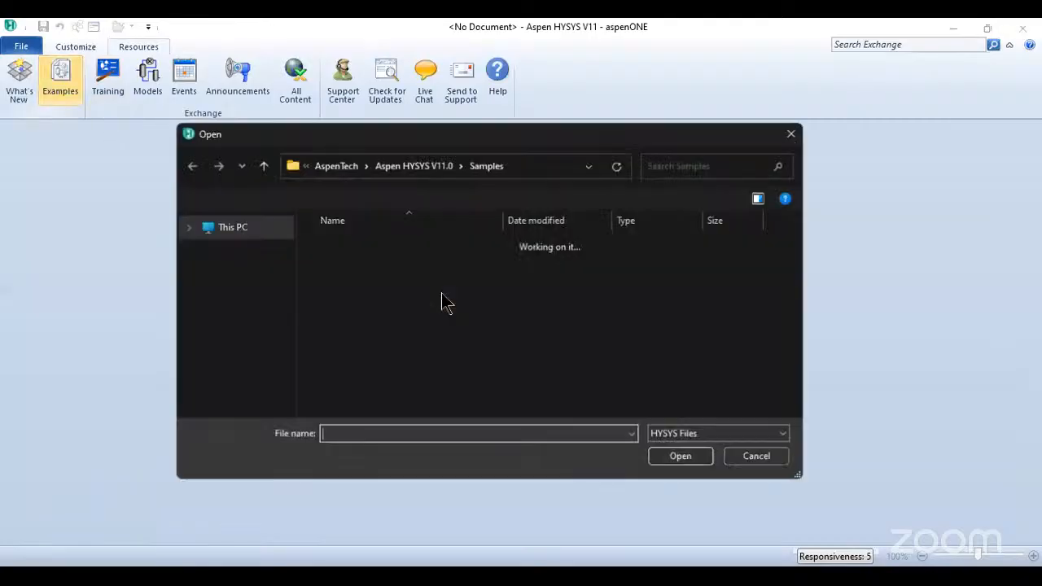
- Open the LNG Plant Simulation case from the example files and fit its whole flowsheet in the view
scroll(407, 334, "down", 10)
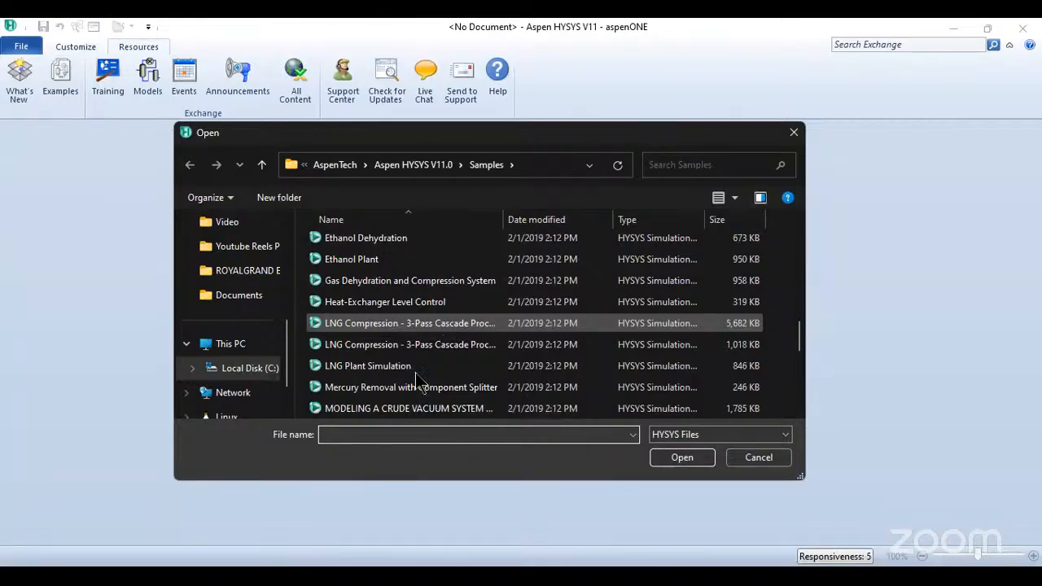
left_click(358, 368)
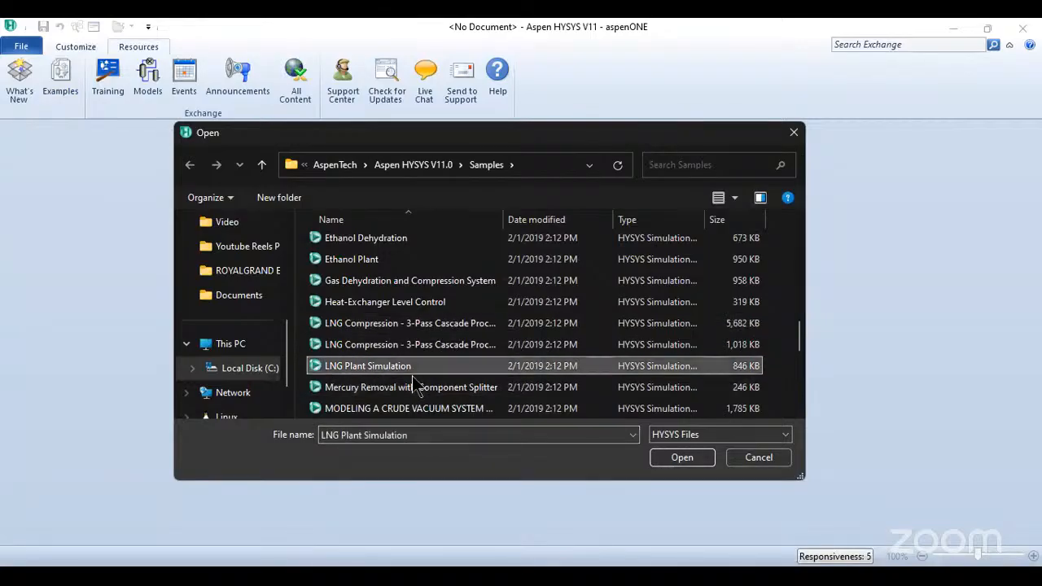
left_click(682, 458)
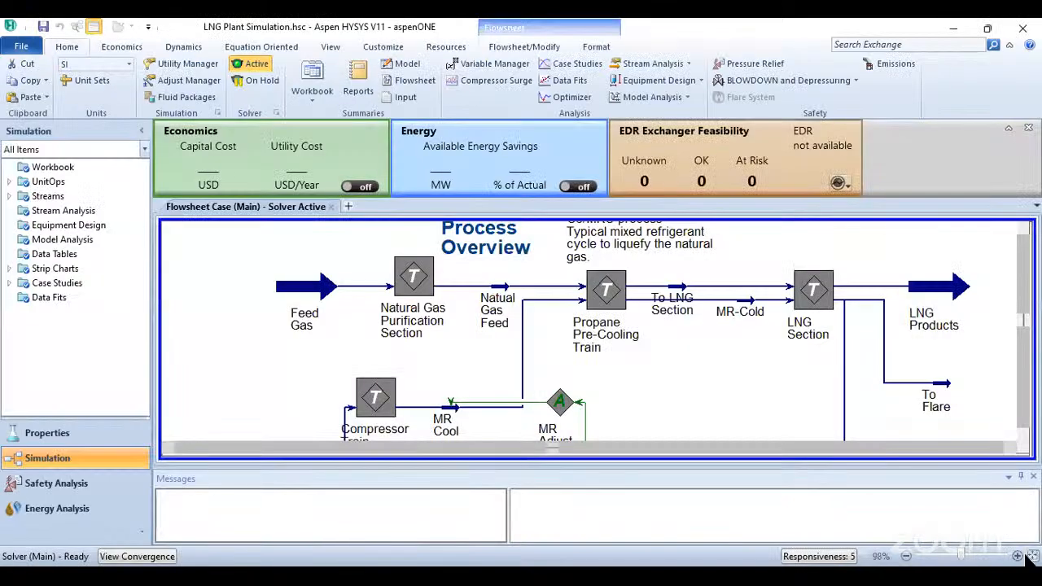
left_click(1028, 556)
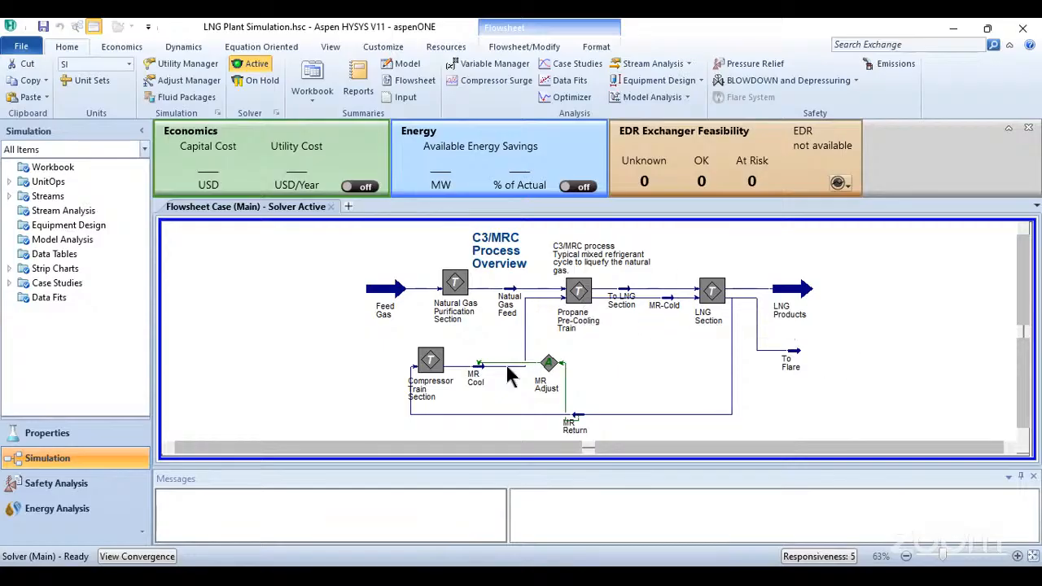
- Close the LNG Plant Simulation case
left_click(22, 46)
left_click(69, 203)
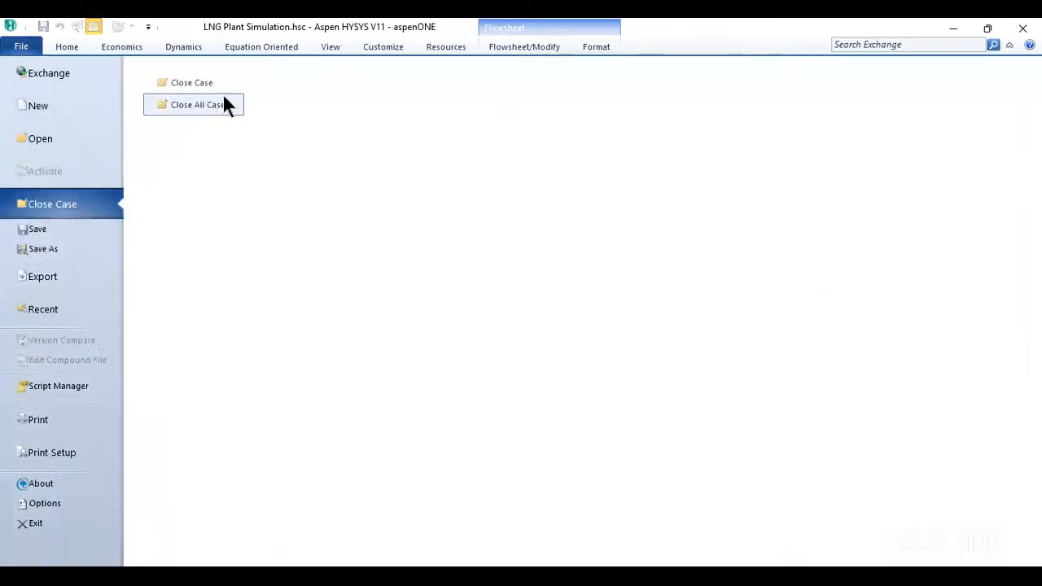
left_click(184, 82)
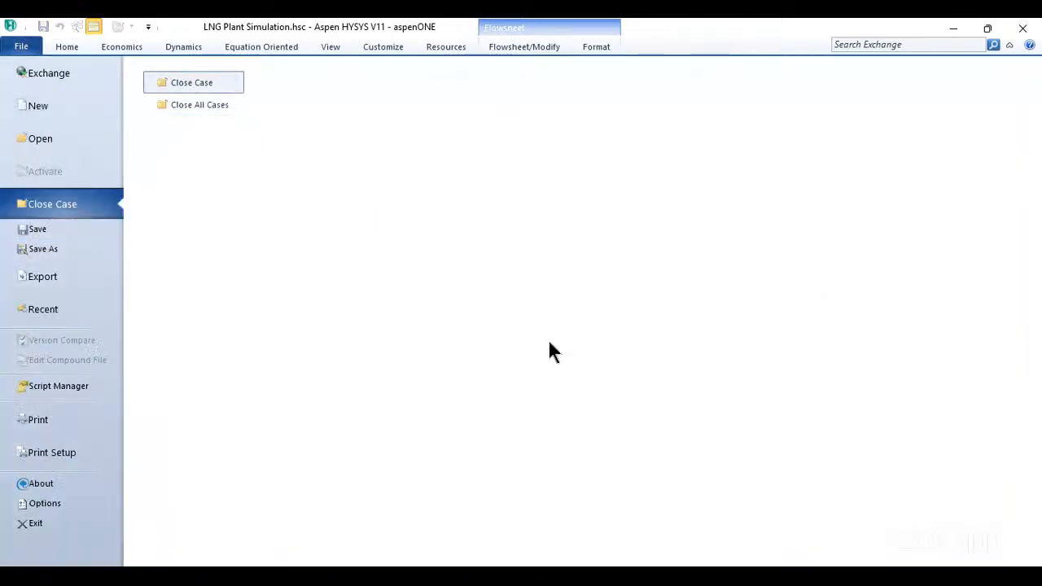
left_click(570, 354)
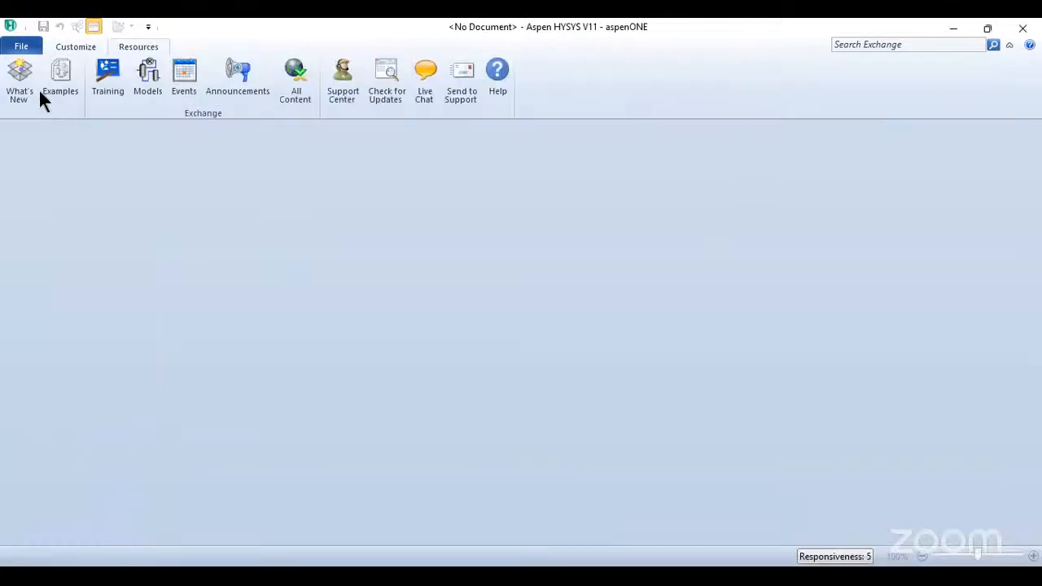
- Browse the Training, Documentation and Events categories of the Exchange resources
left_click(98, 76)
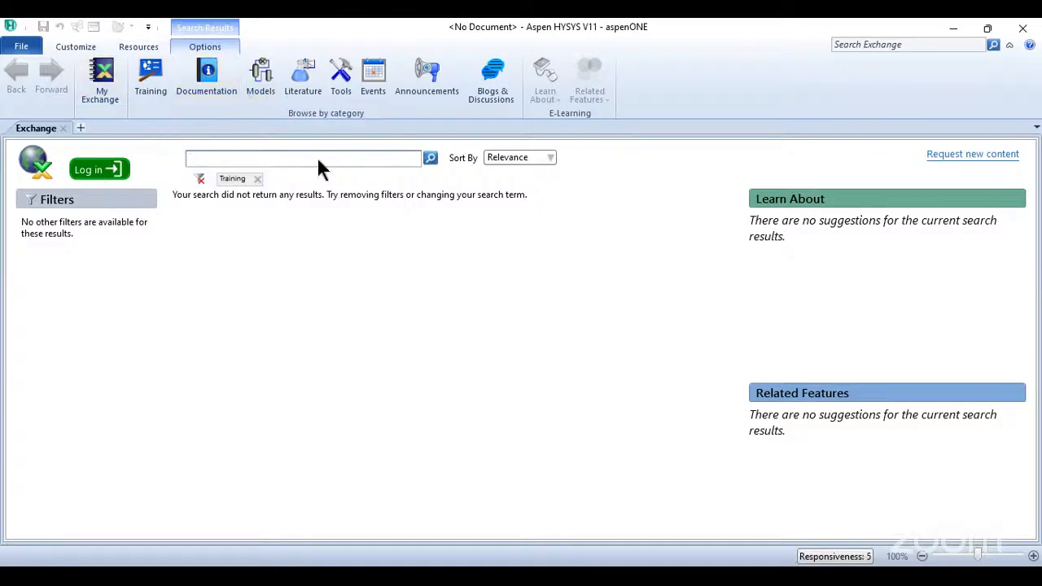
left_click(195, 74)
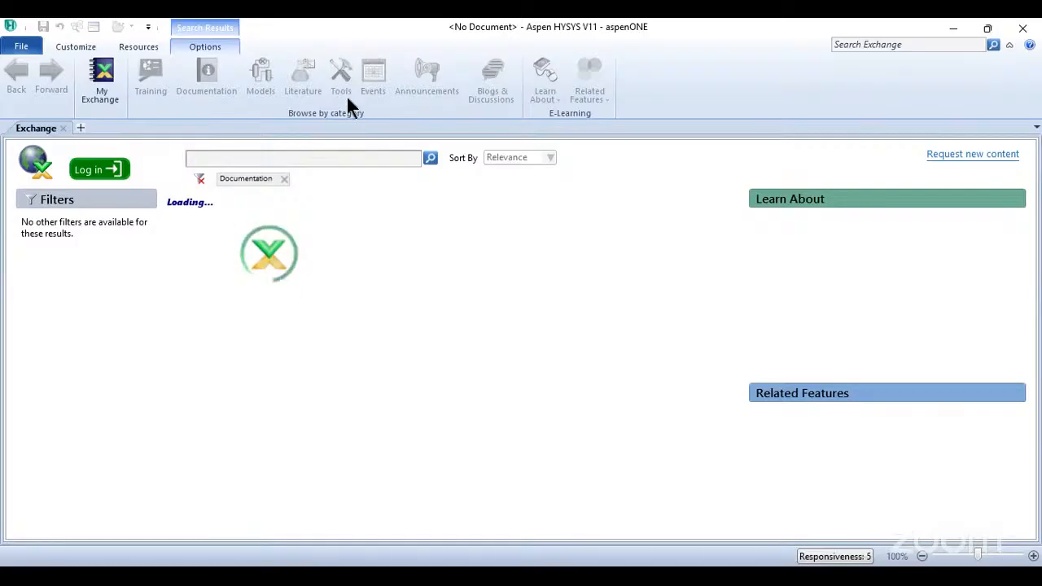
left_click(373, 75)
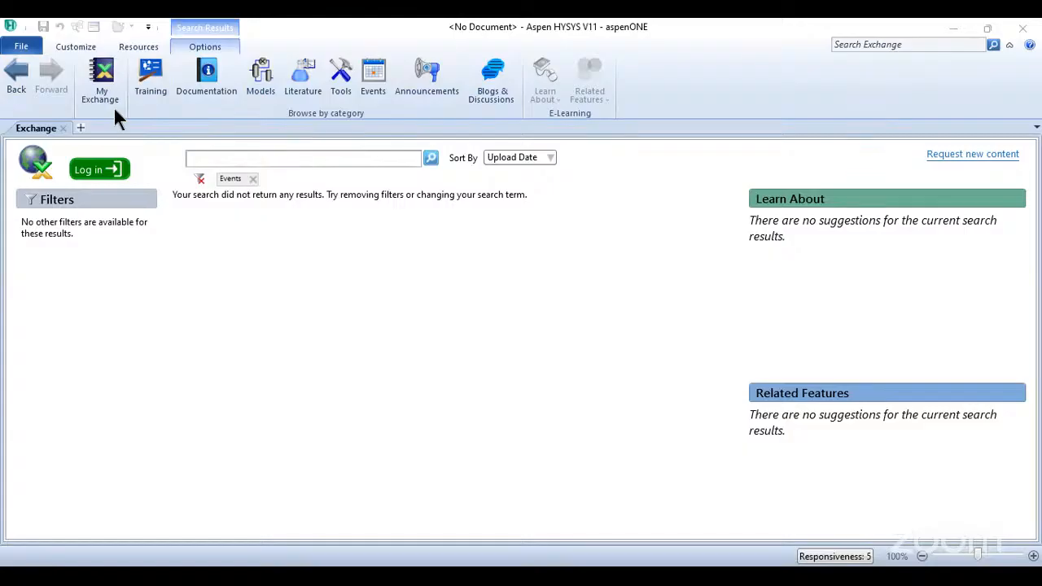
- Create a new blank simulation case
left_click(21, 48)
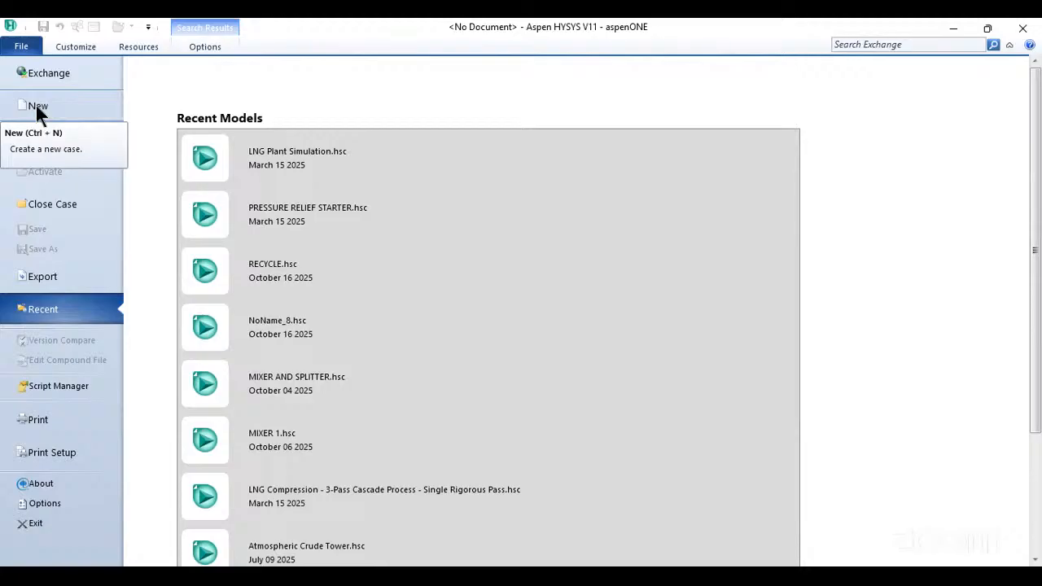
left_click(51, 106)
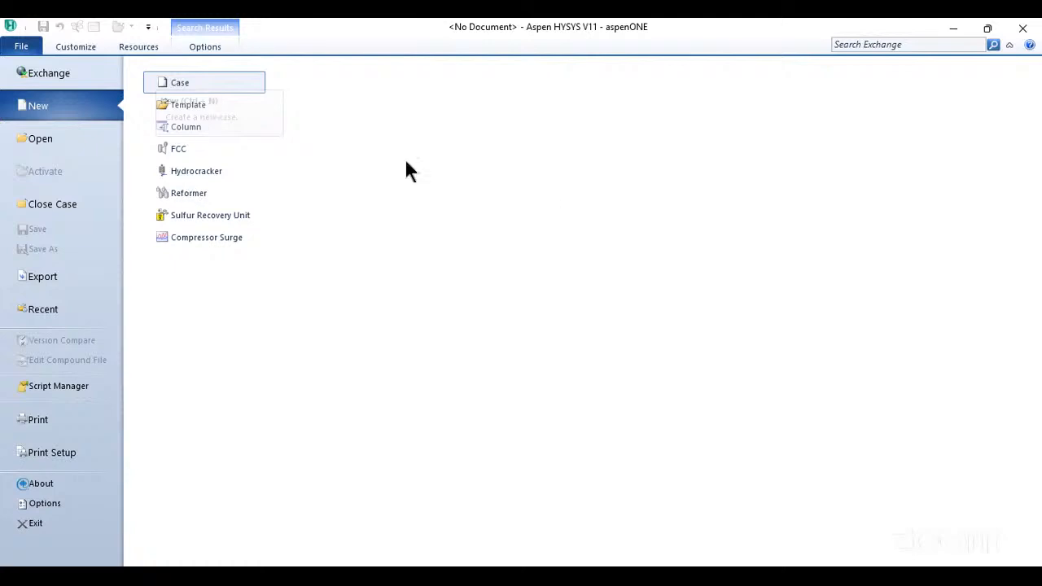
left_click(187, 93)
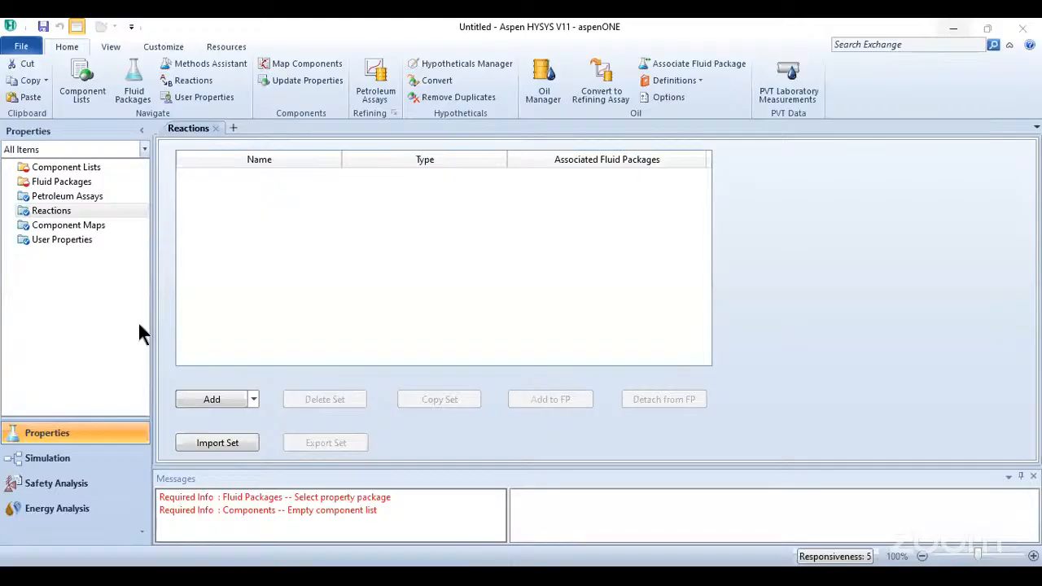
- Switch to the Aspen Hysys course document in Word and read modelling steps 1 and 2 on chemical components and thermodynamic models
key("alt+Tab")
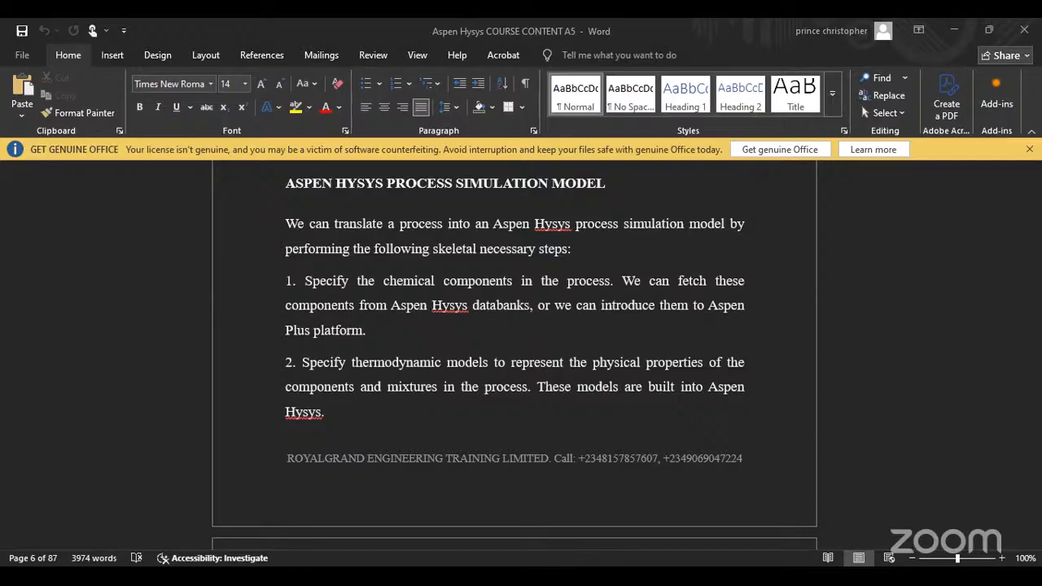
scroll(321, 272, "up", 1)
left_click_drag(284, 244, 386, 250)
left_click(429, 244)
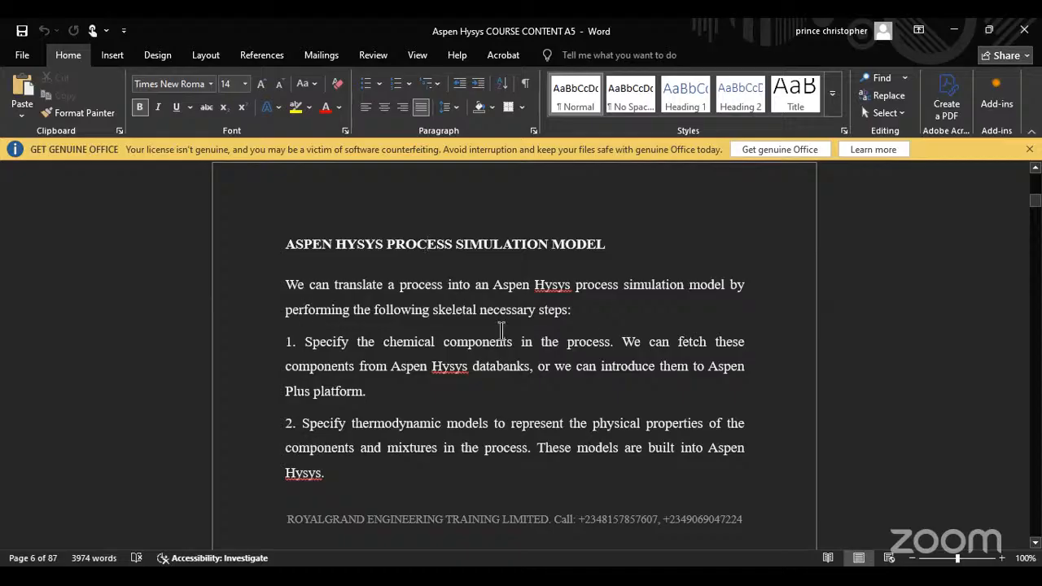
left_click_drag(305, 342, 537, 351)
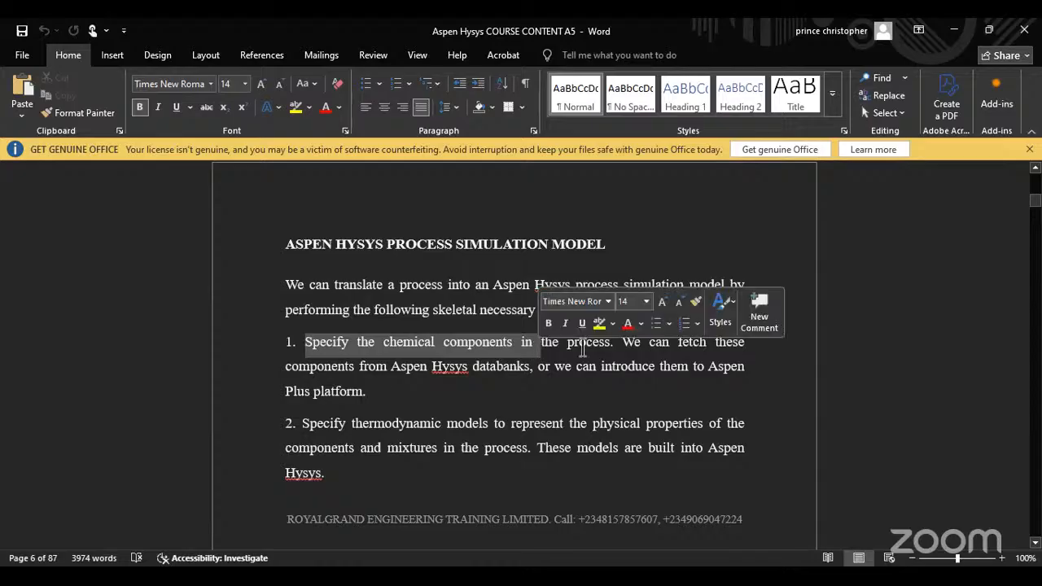
left_click(633, 349)
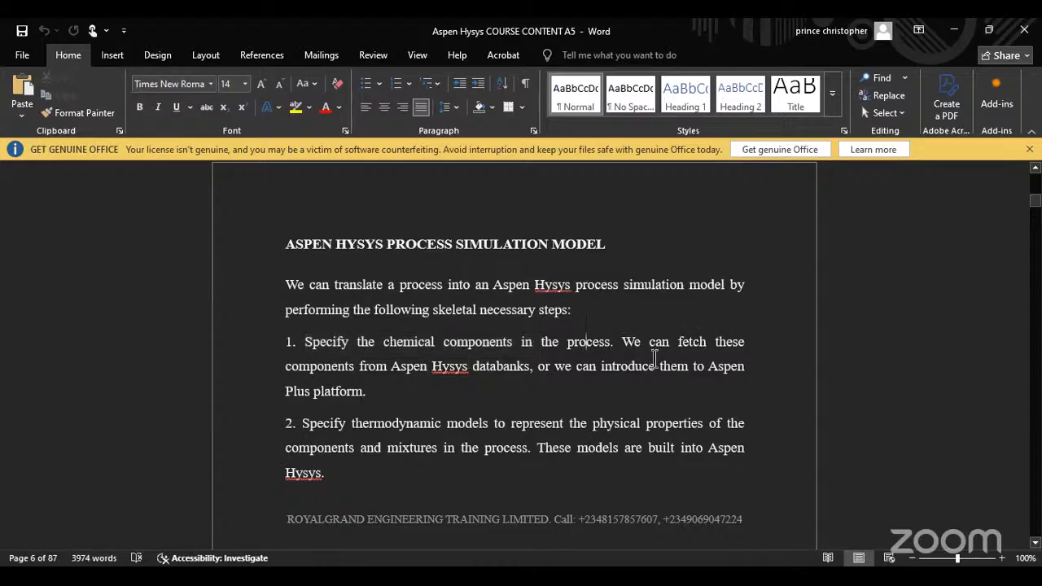
left_click_drag(623, 343, 528, 373)
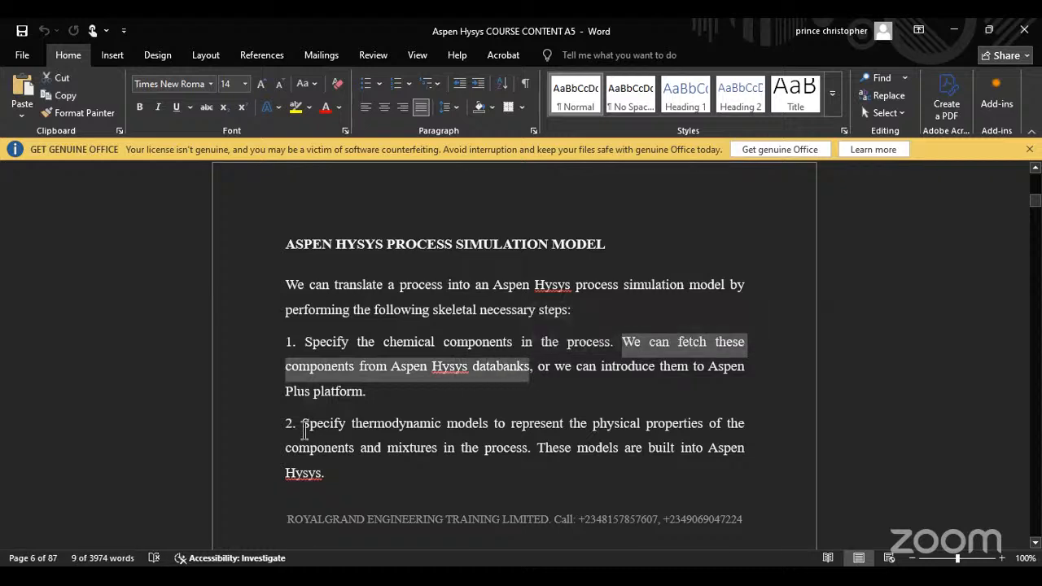
left_click_drag(307, 424, 484, 465)
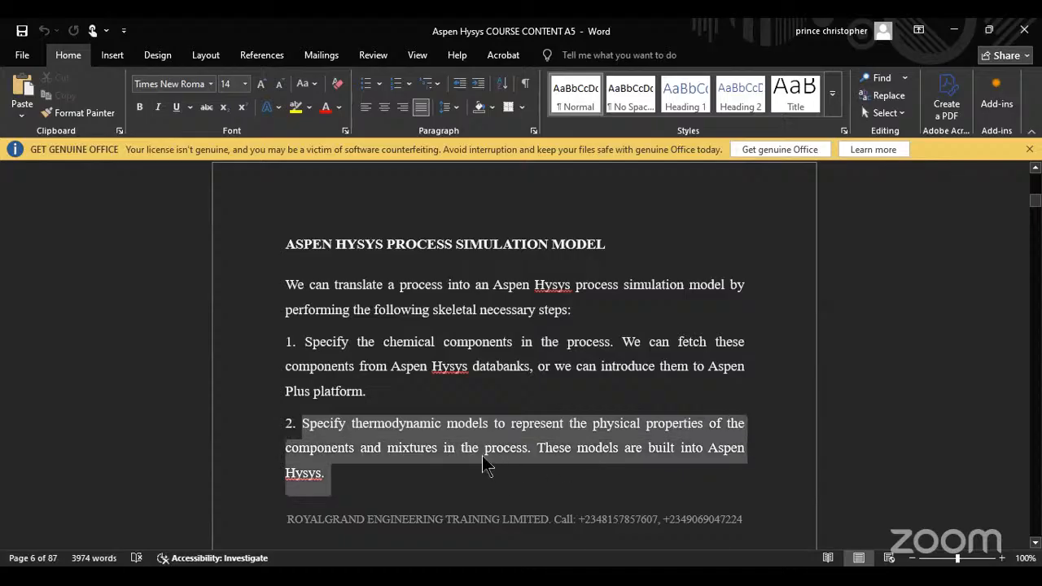
left_click(446, 441)
- Read the course document's modelling steps 3 to 5 on flowsheet definition, feed streams and operating conditions, and switch back to Aspen HYSYS
scroll(446, 448, "down", 1)
scroll(446, 448, "down", 4)
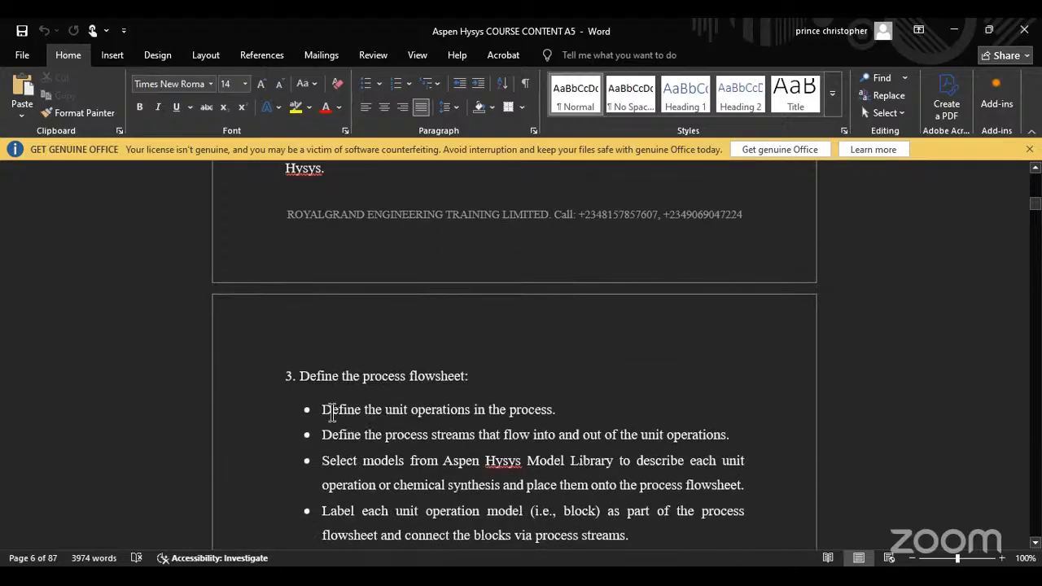
left_click_drag(324, 410, 555, 415)
left_click(323, 435)
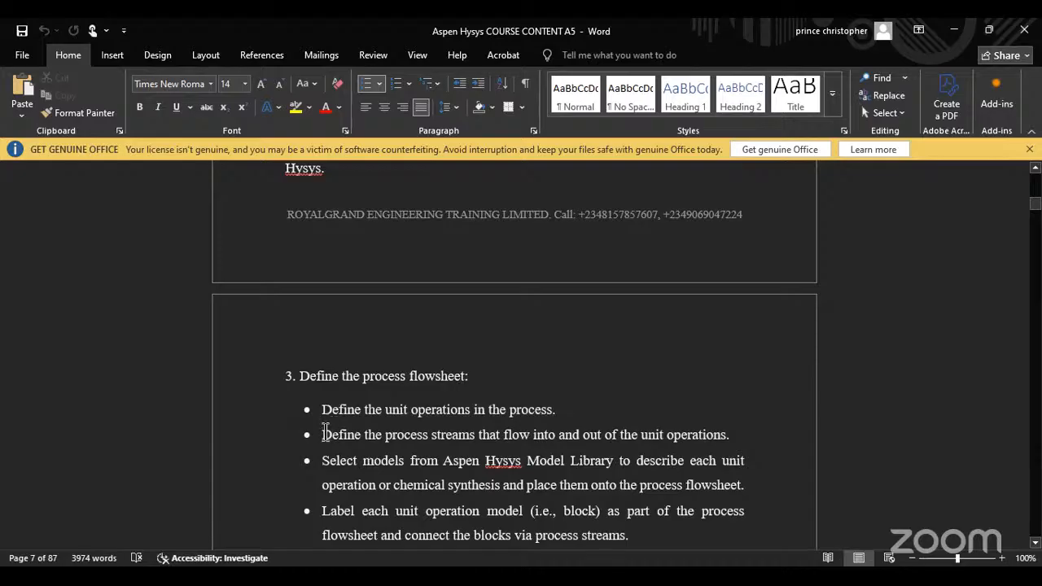
left_click_drag(322, 435, 651, 461)
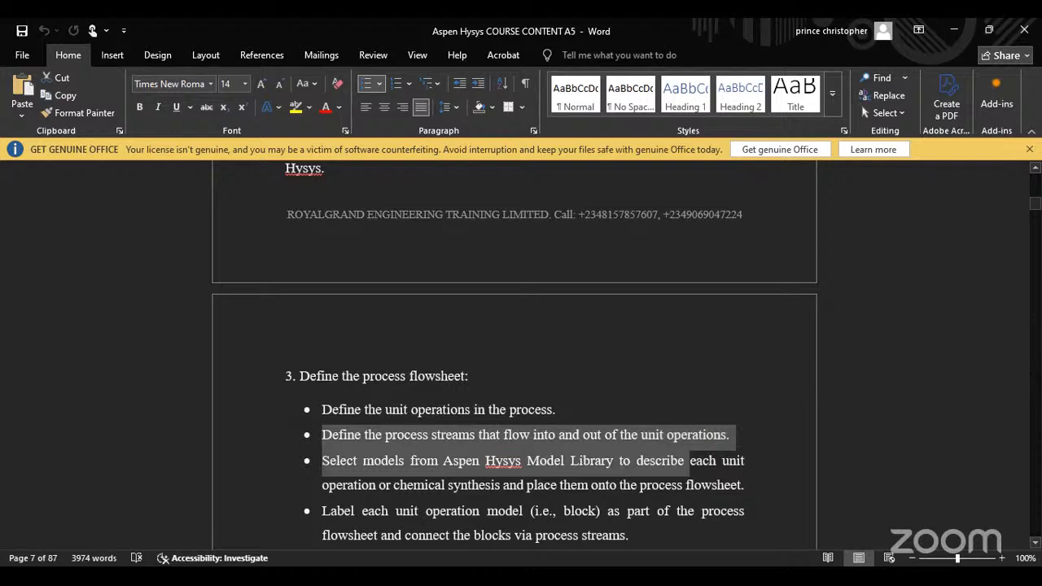
key("alt+Tab")
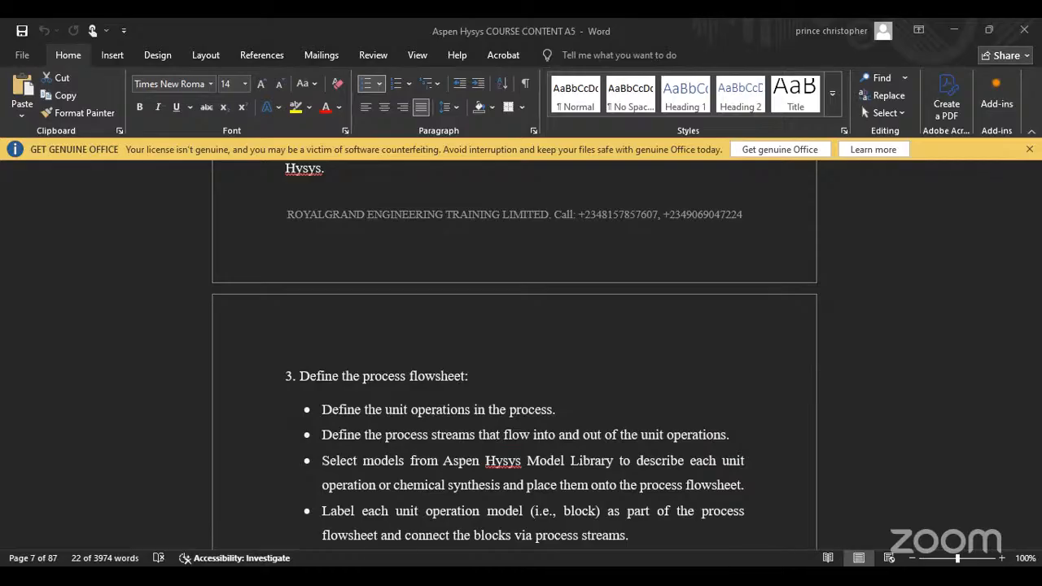
left_click(443, 461)
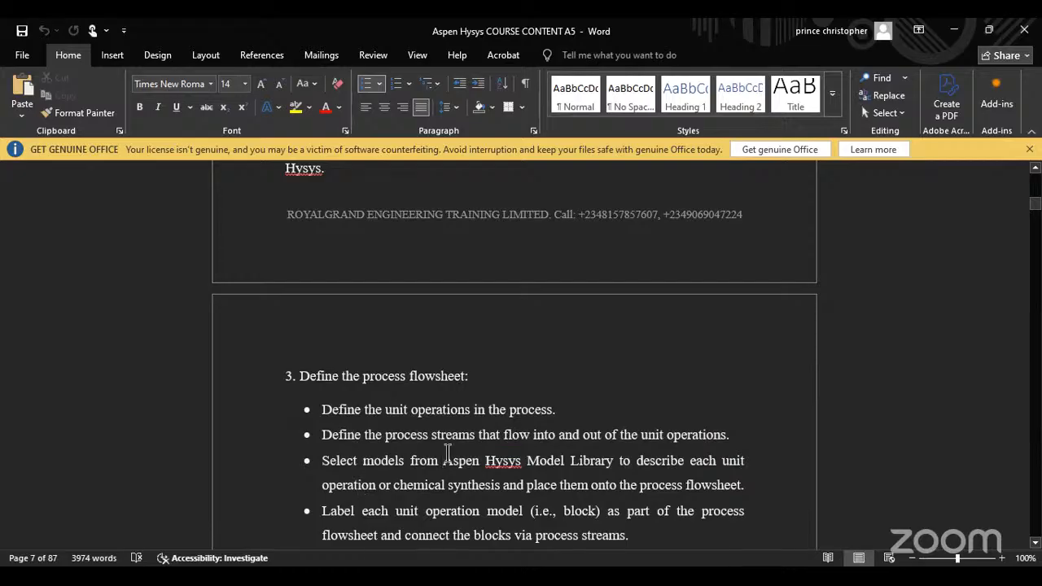
scroll(444, 461, "down", 1)
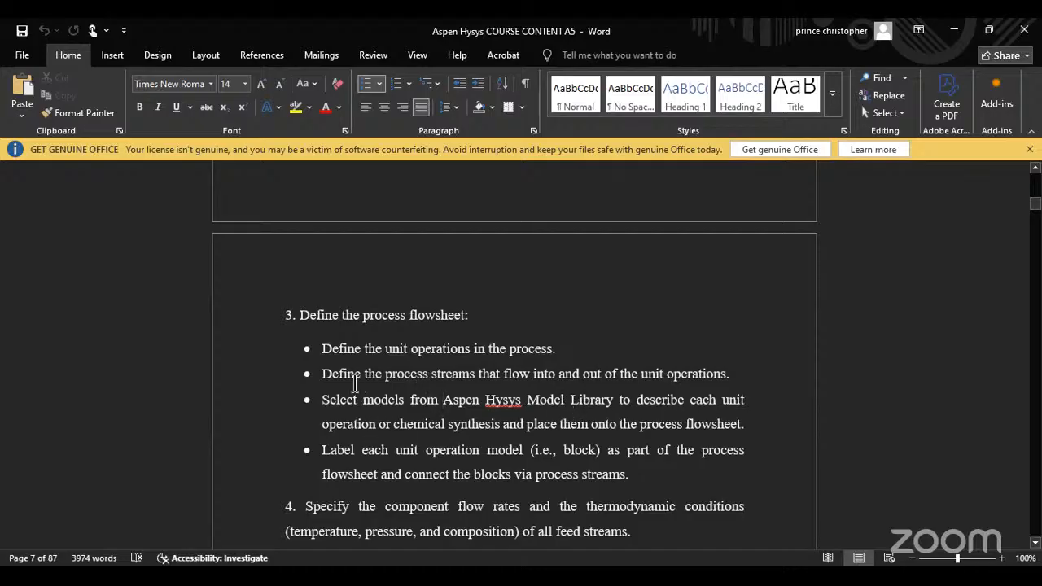
left_click_drag(355, 384, 443, 380)
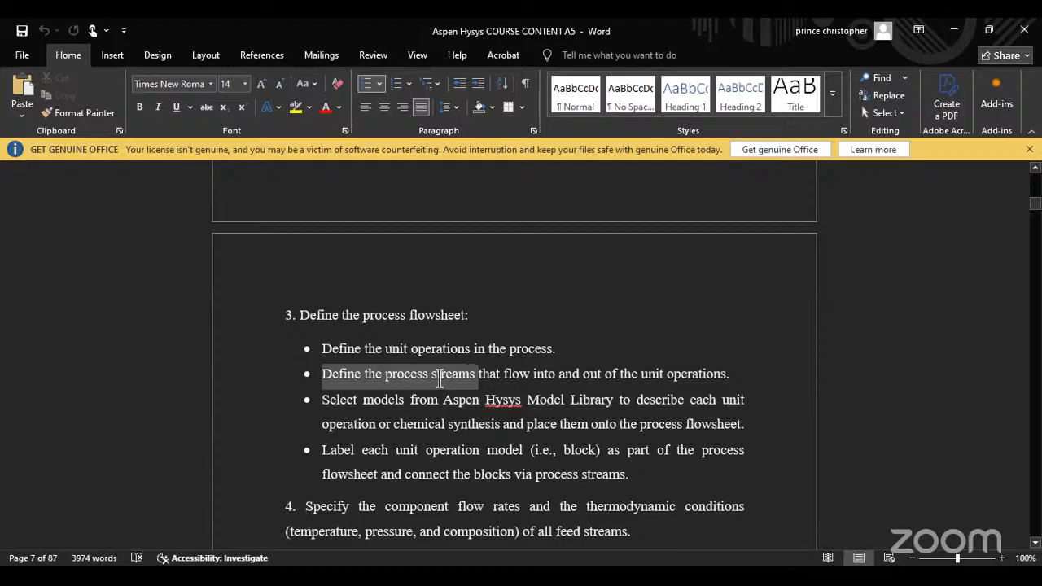
left_click(570, 380)
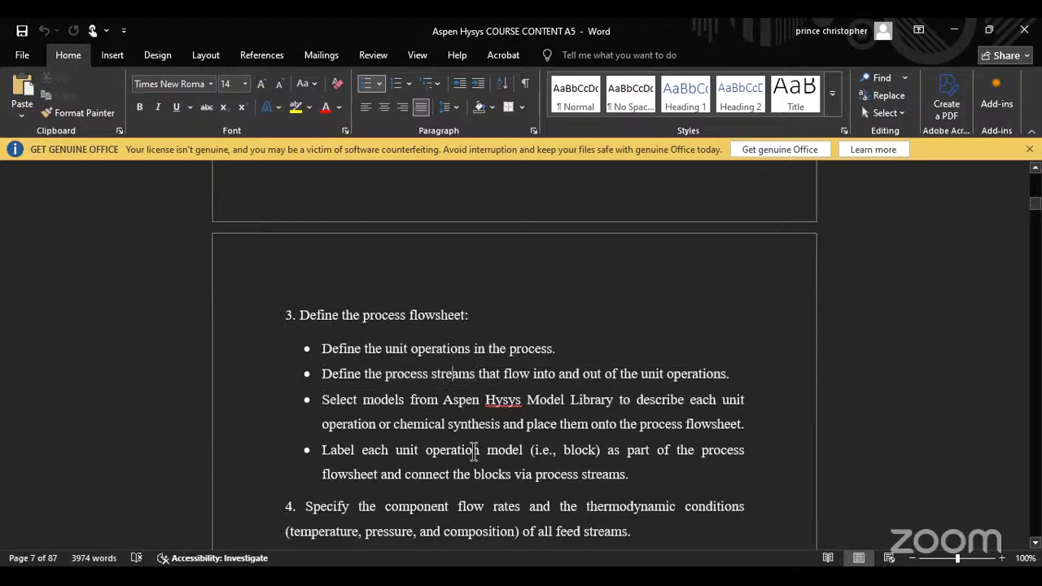
scroll(484, 456, "down", 3)
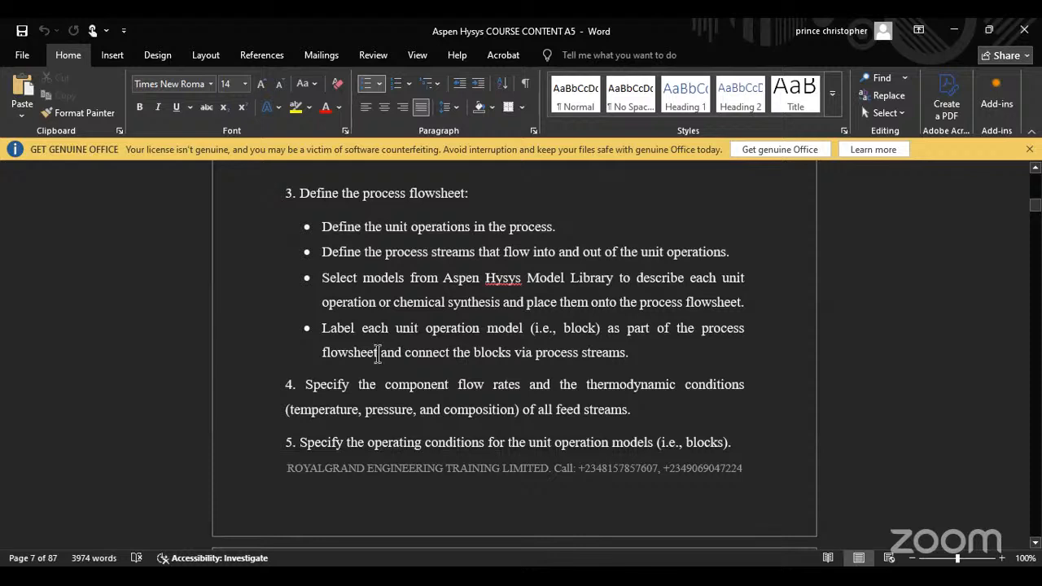
scroll(378, 325, "up", 10)
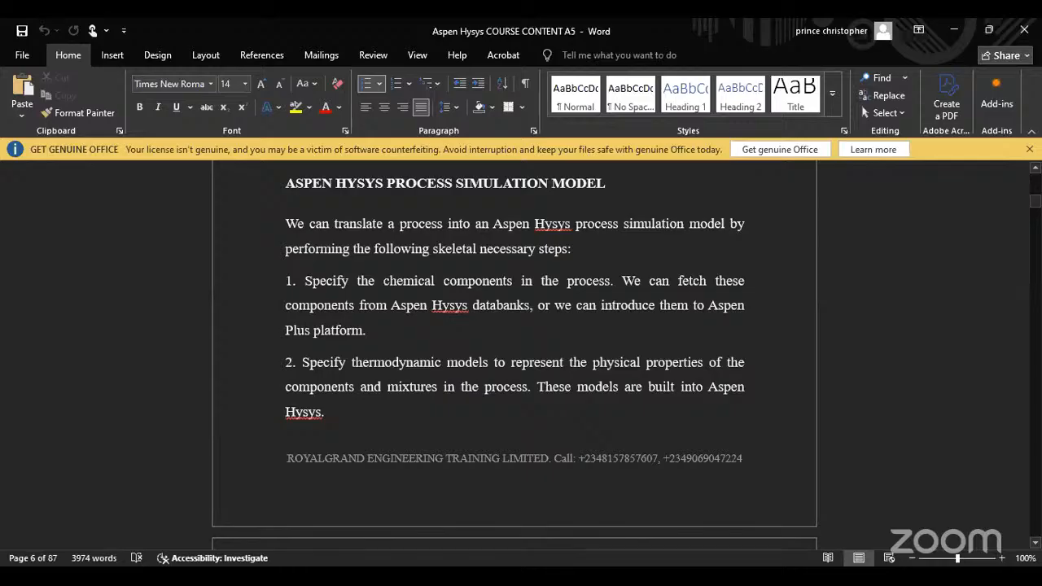
key("alt+Tab")
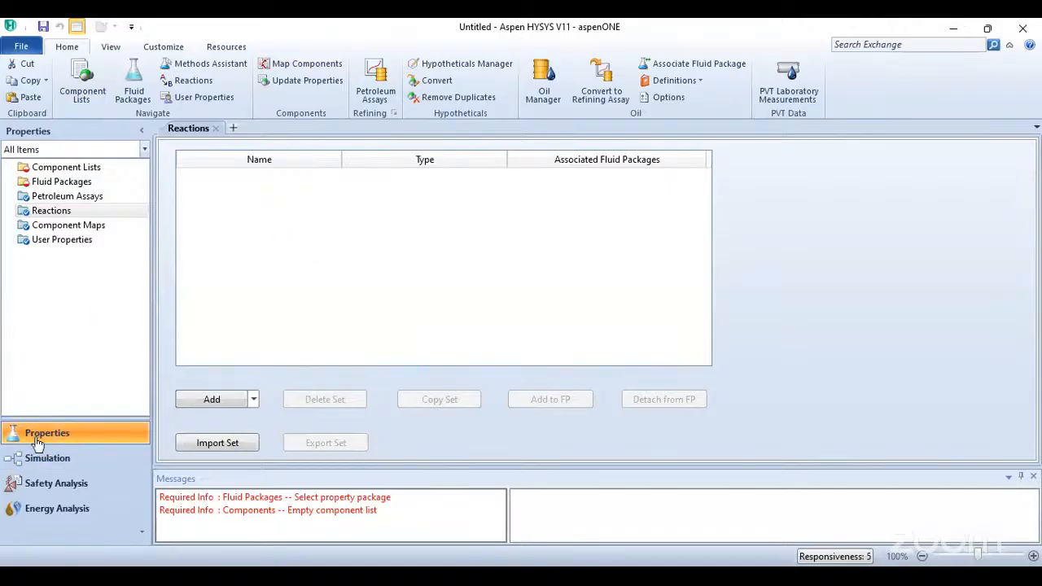
left_click(212, 400)
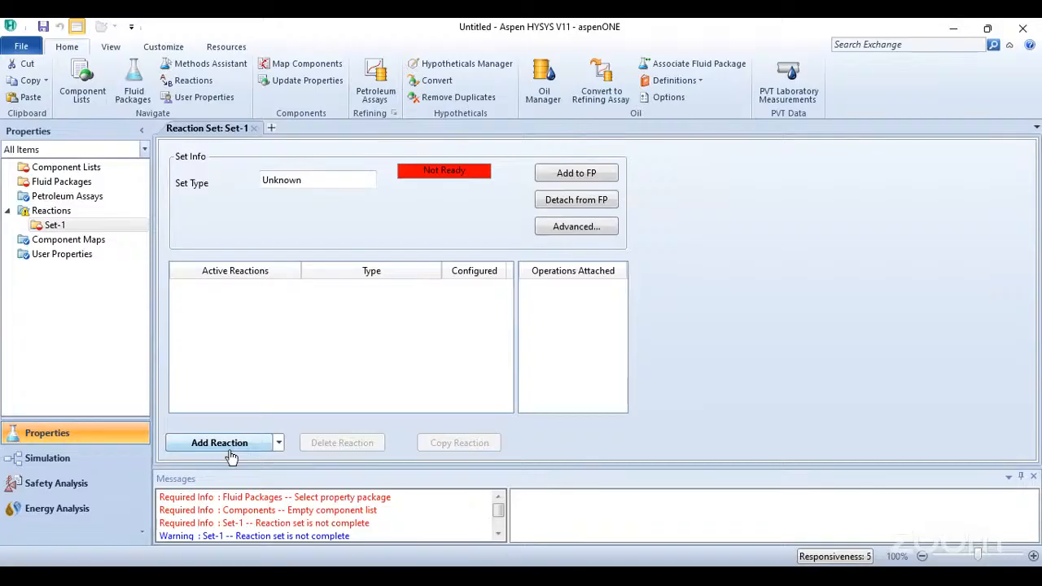
right_click(52, 226)
left_click(114, 256)
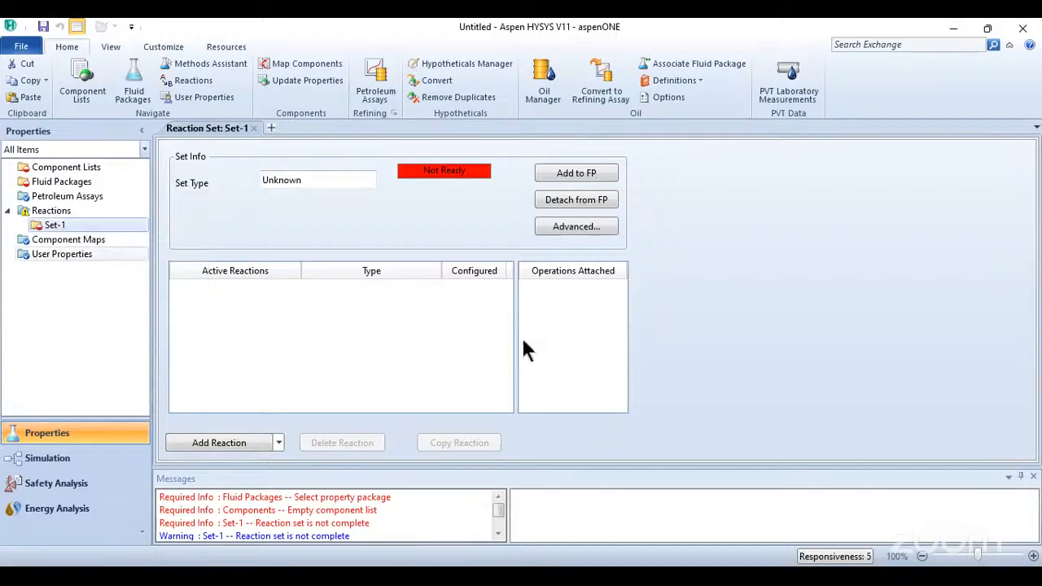
key("Return")
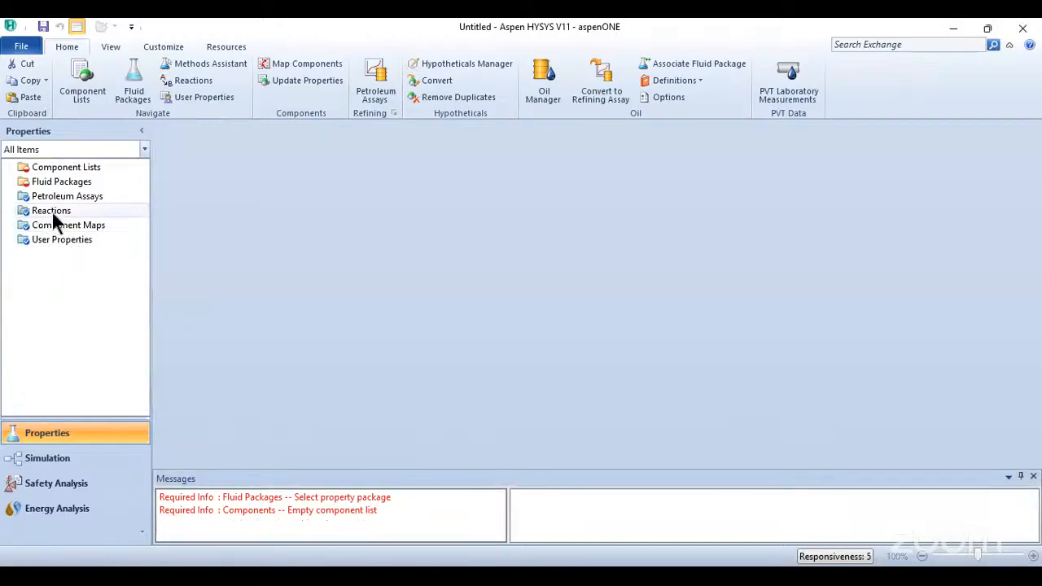
left_click(51, 214)
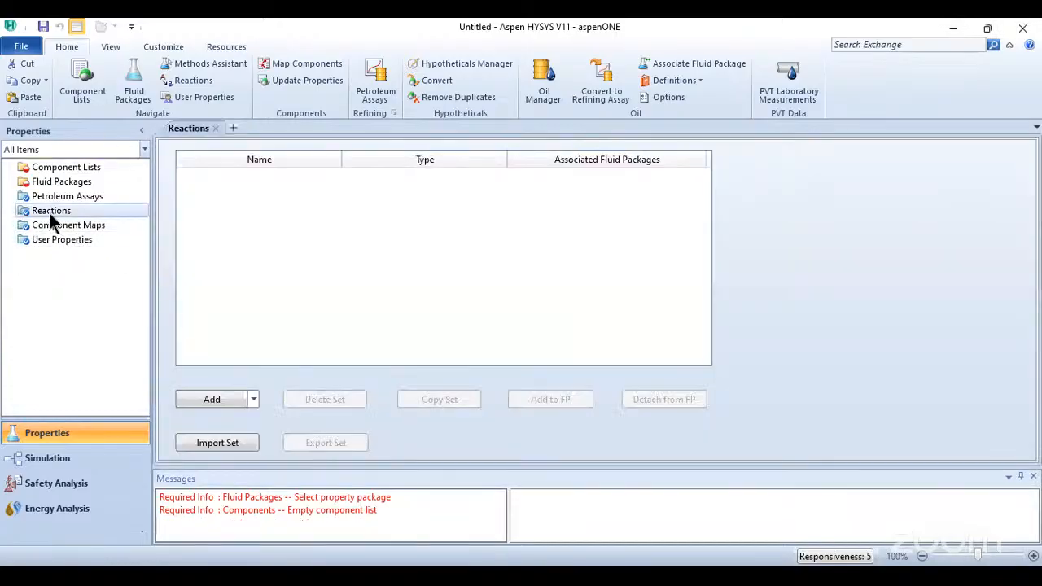
- Add a new component list based on the HYSYS databank and look through its available pure components
left_click(58, 170)
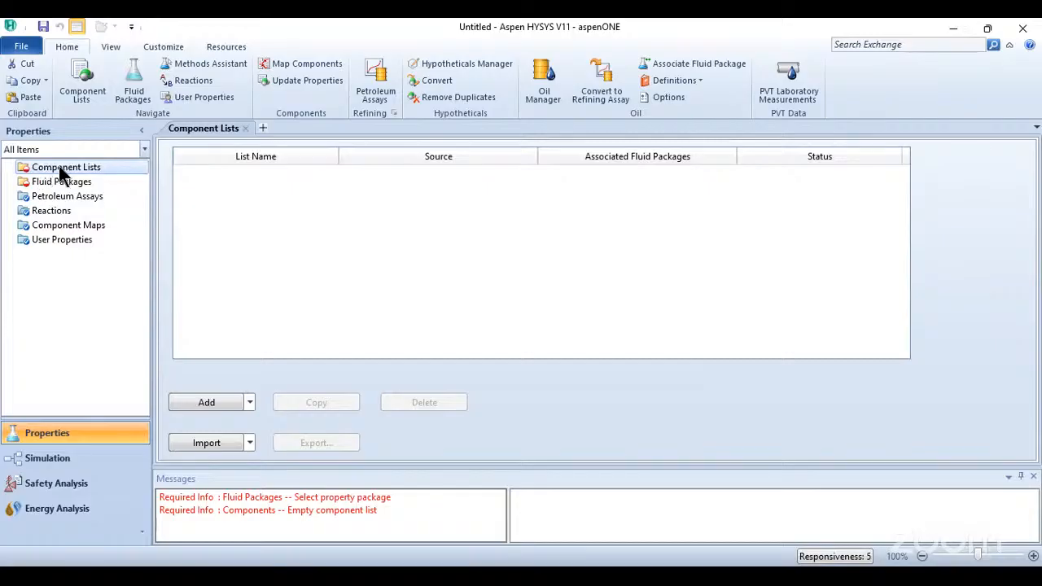
left_click(195, 404)
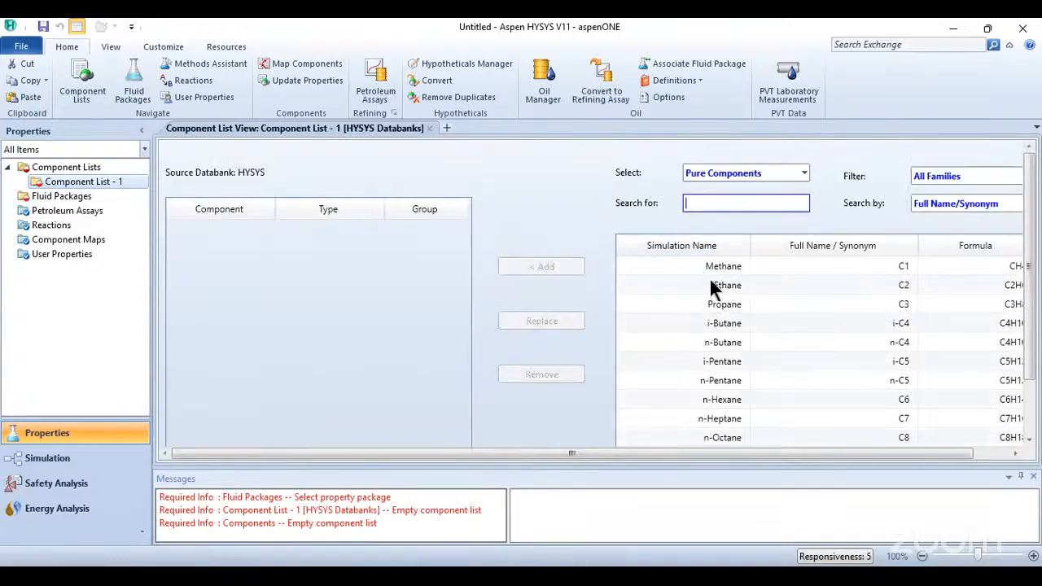
scroll(713, 300, "down", 2)
scroll(717, 293, "up", 2)
- Search the pure components by full name or synonym for "water" and for "h20"
type("water")
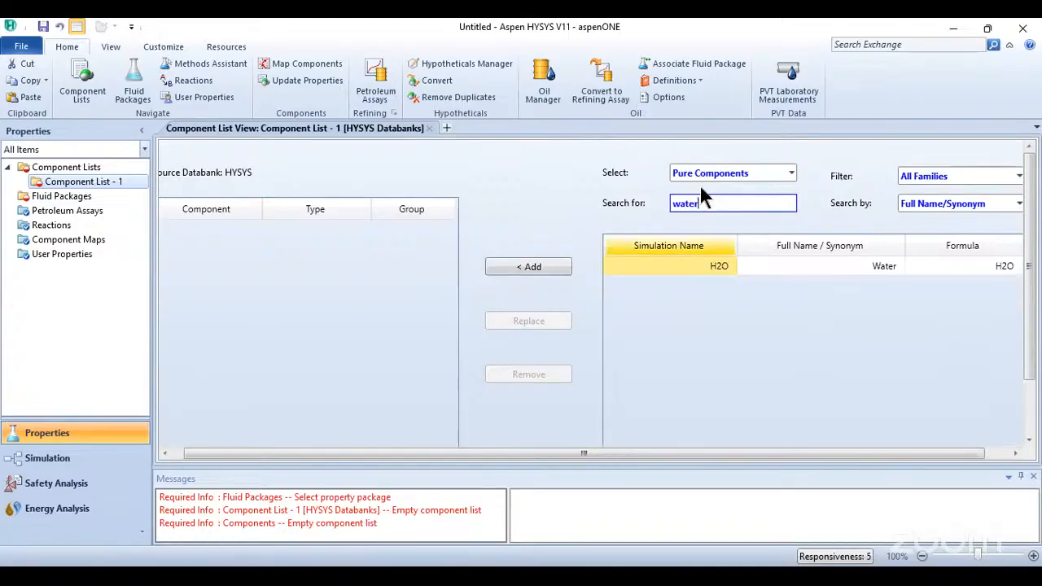
key("BackSpace")
key("BackSpace")
key("BackSpace")
key("BackSpace")
key("BackSpace")
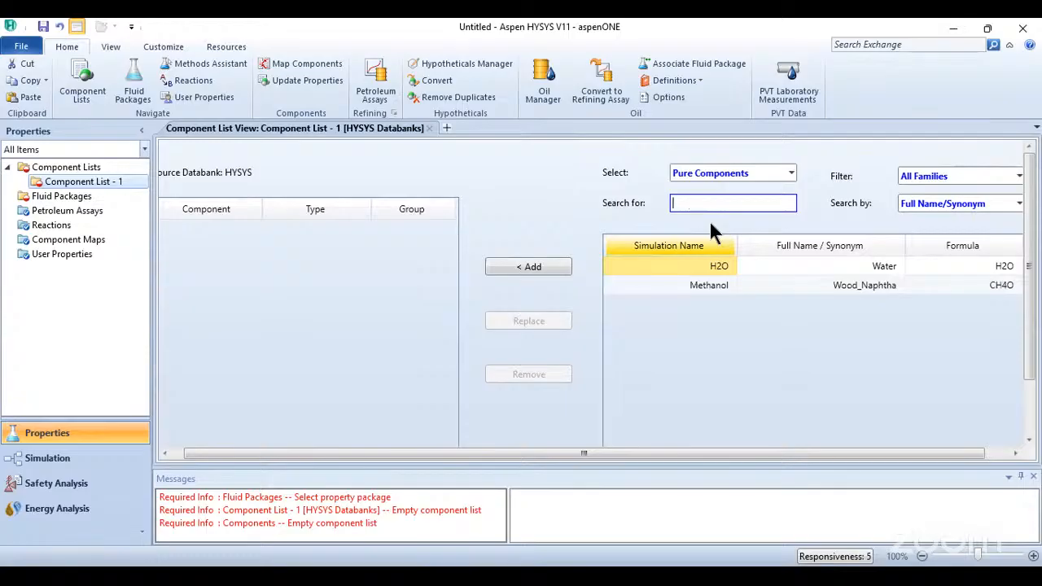
type("h20")
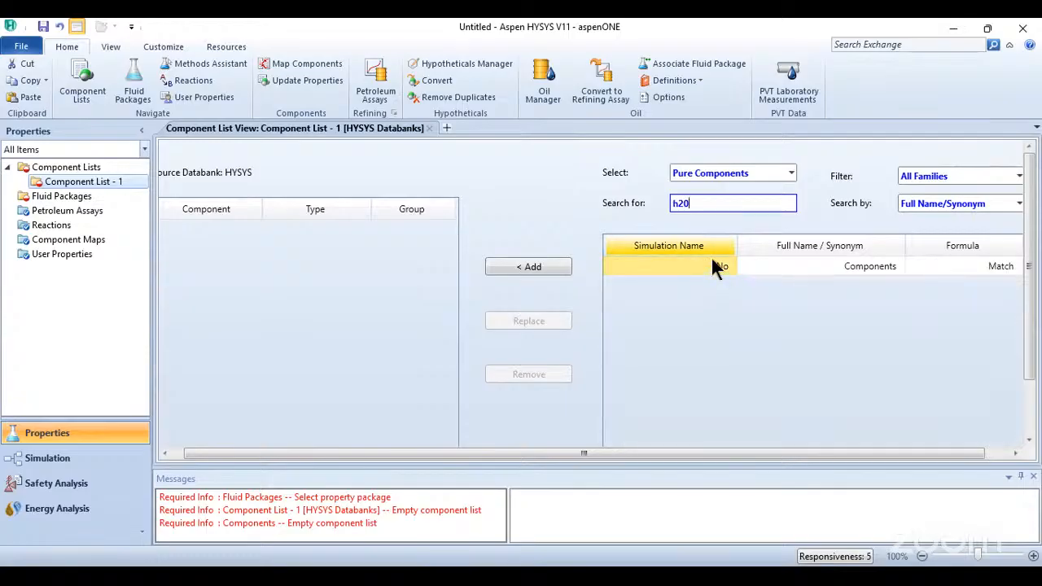
- Search the pure components for "h2o" and add H2O to the component list
key("BackSpace")
type("0")
key("BackSpace")
key("BackSpace")
key("BackSpace")
type("h")
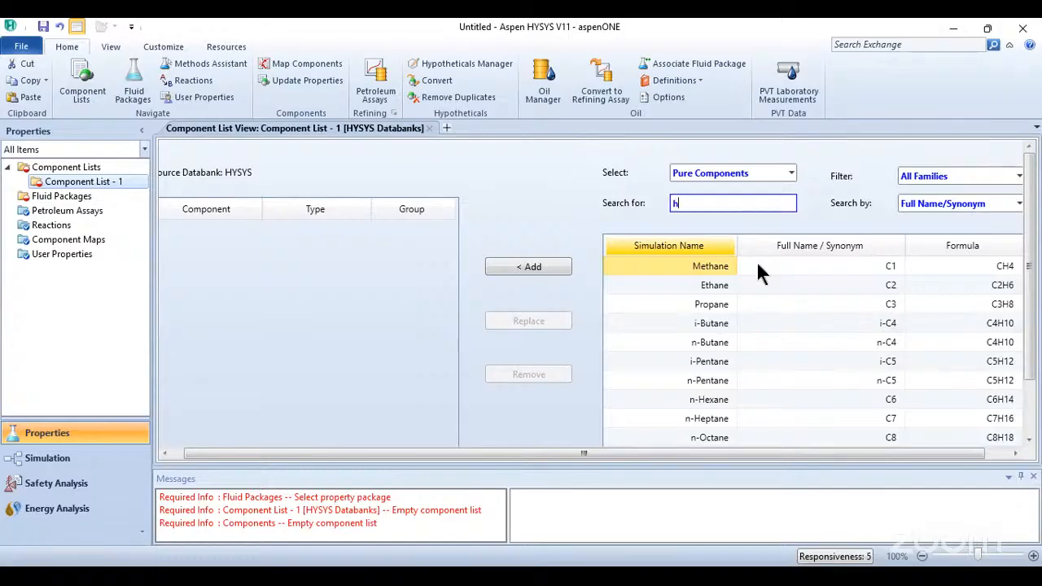
type("2o")
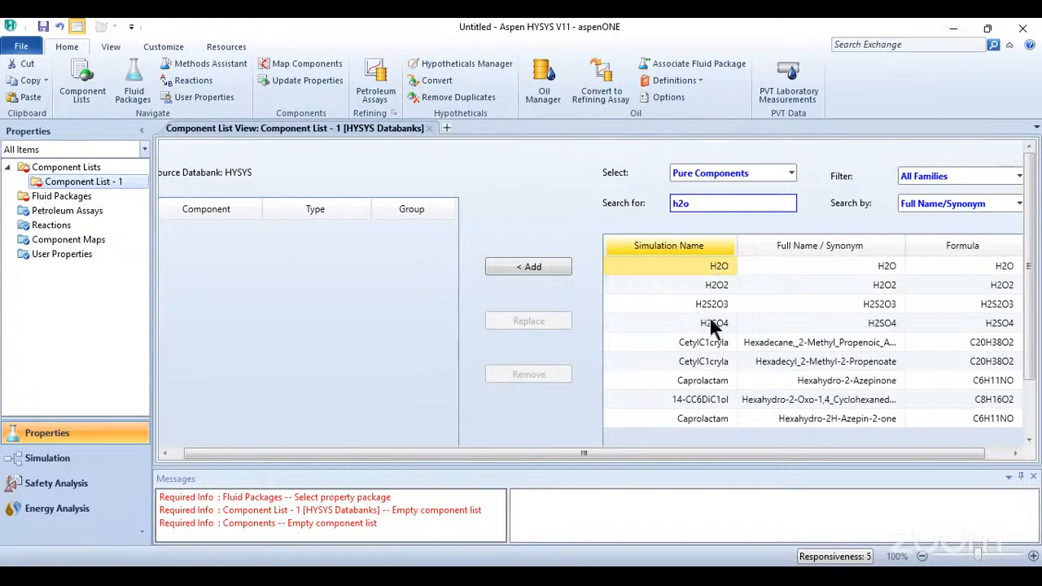
scroll(714, 389, "down", 2)
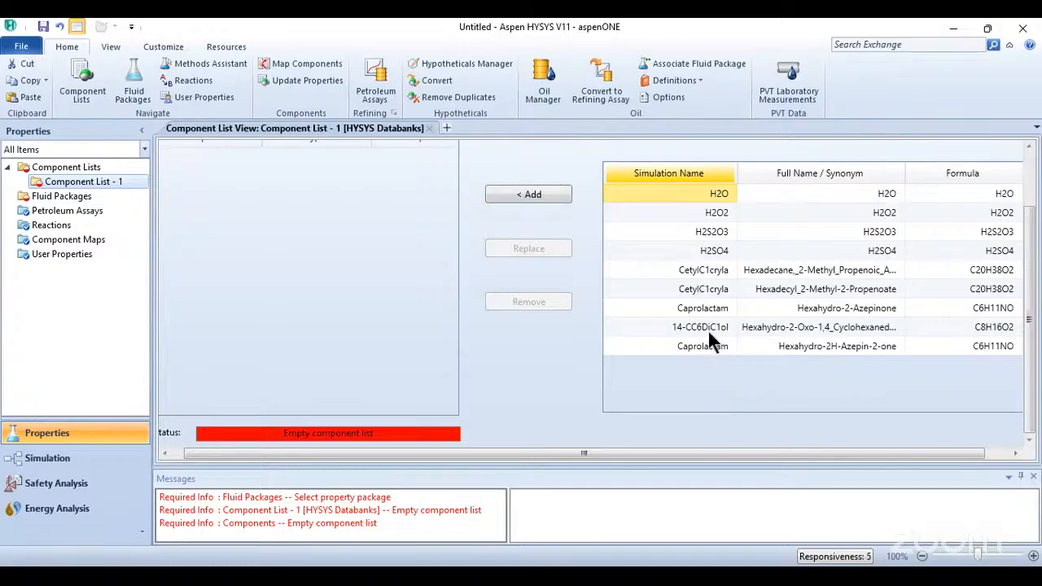
scroll(710, 327, "up", 2)
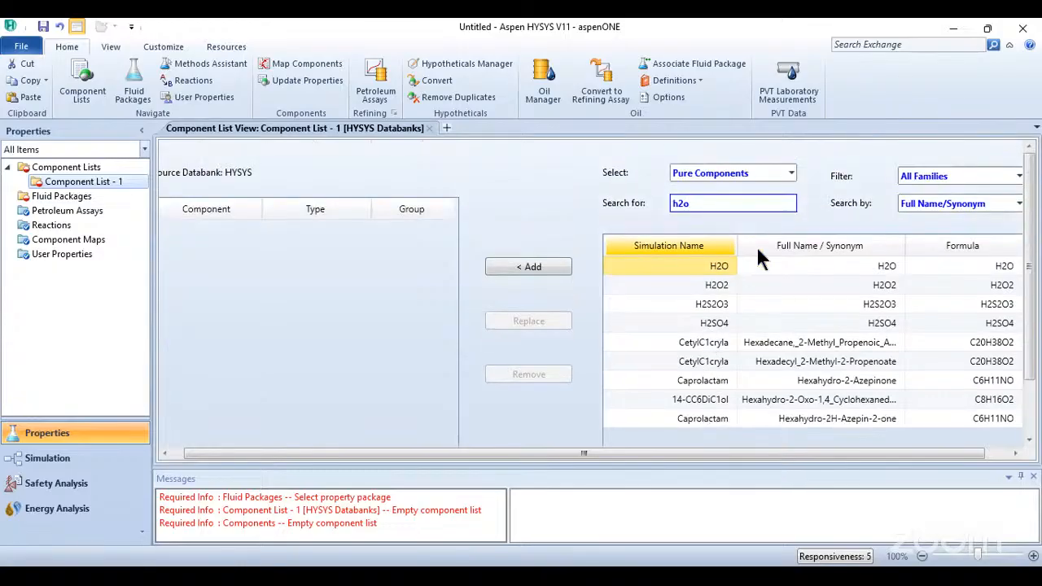
left_click(515, 267)
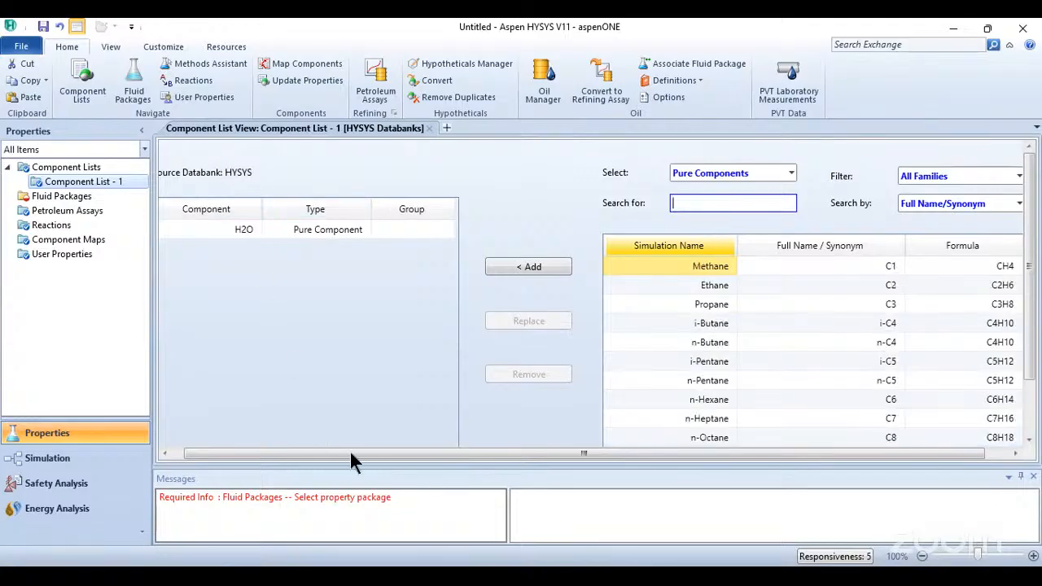
- Add the pure components from Methane through n-Octane to the component list in one go
left_click_drag(366, 454, 300, 440)
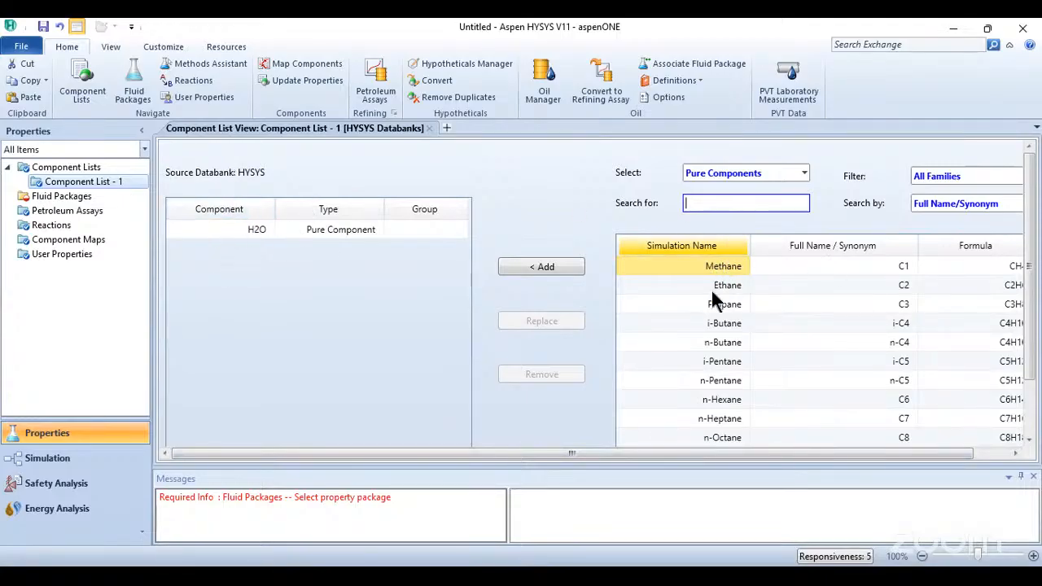
left_click(711, 438)
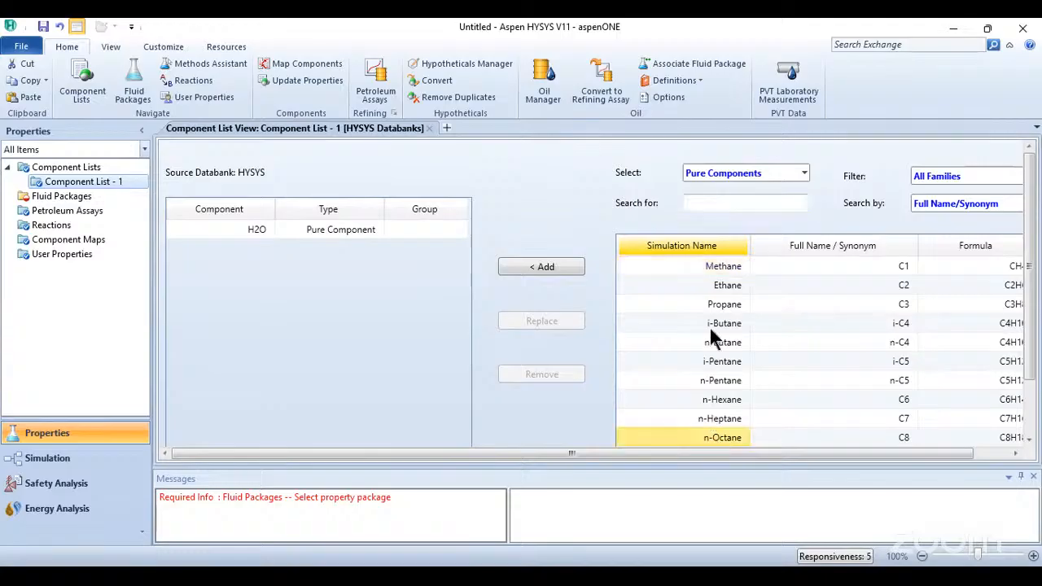
left_click(716, 269, "shift")
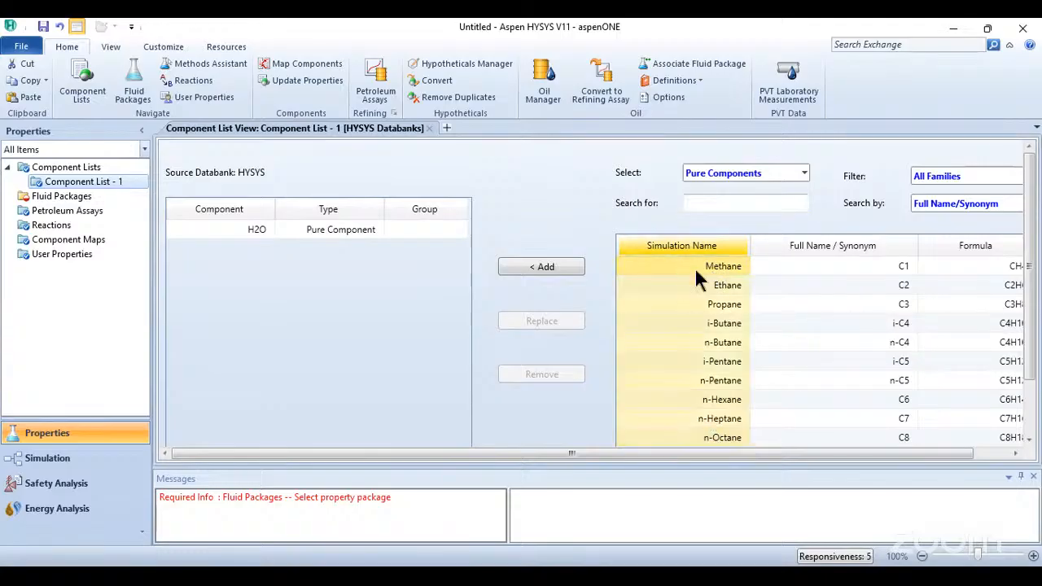
left_click(697, 269)
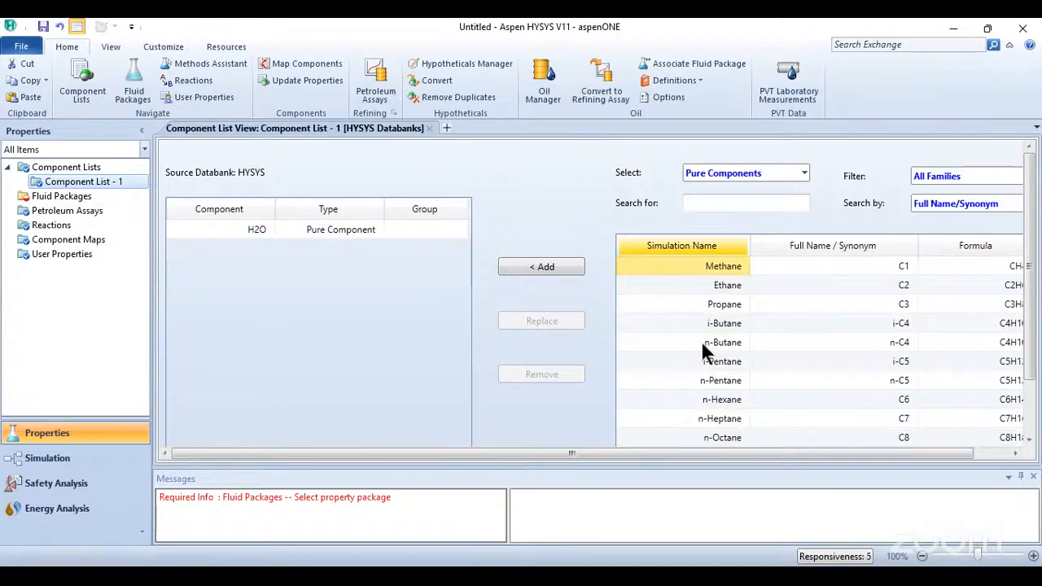
left_click(722, 438)
left_click(722, 268, "shift")
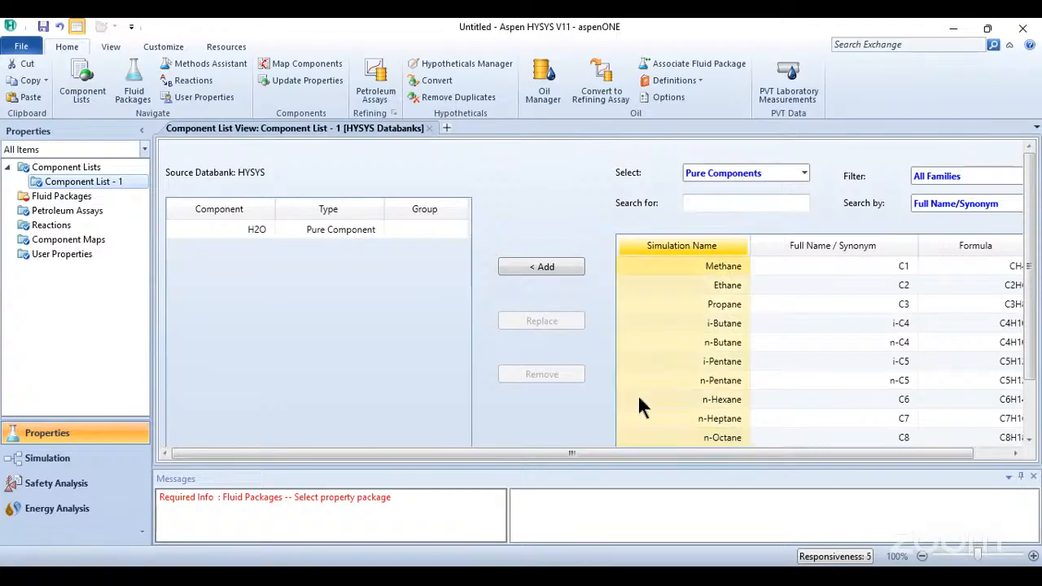
left_click(530, 265)
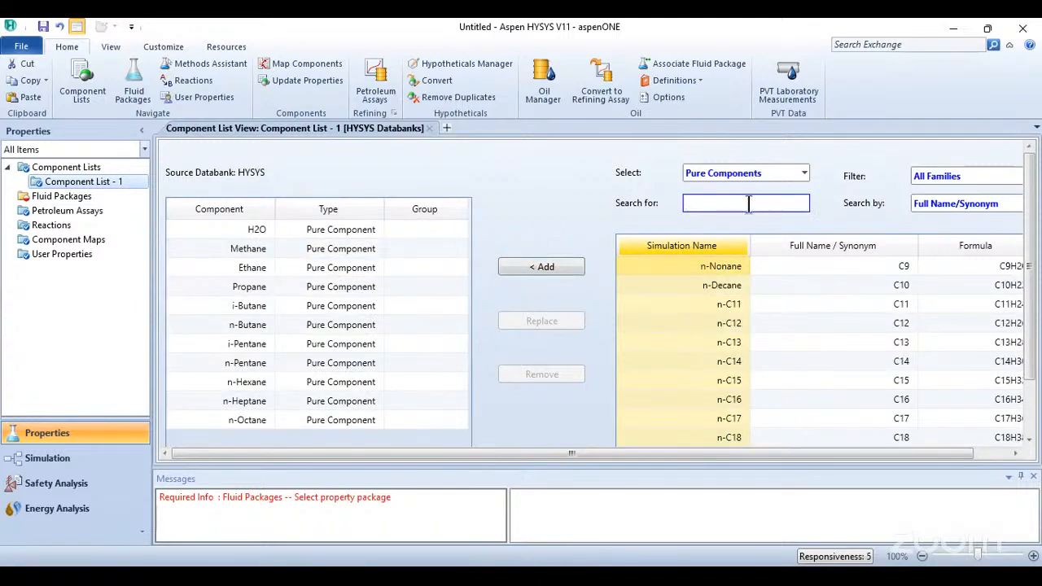
- Look through the remaining pure components in the databank, from n-Nonane to the branched alkanes beyond n-C30
scroll(762, 310, "down", 3)
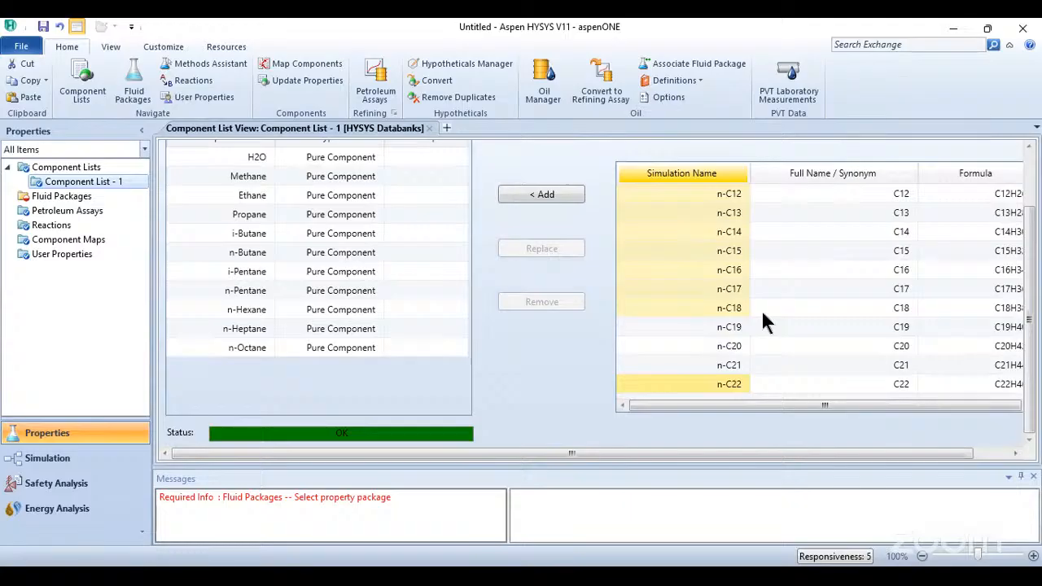
scroll(761, 321, "down", 3)
scroll(758, 318, "down", 4)
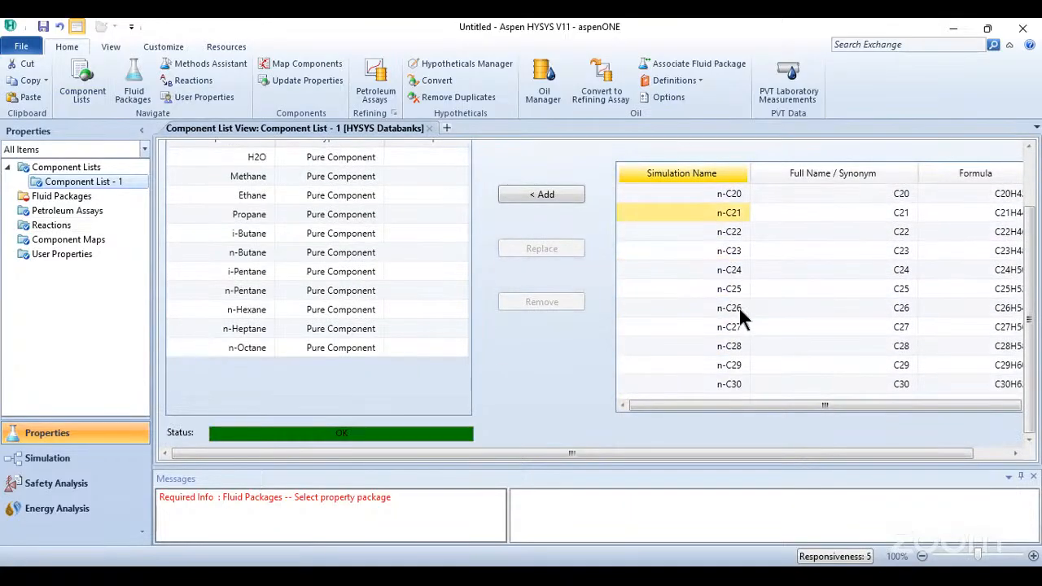
scroll(756, 309, "down", 1)
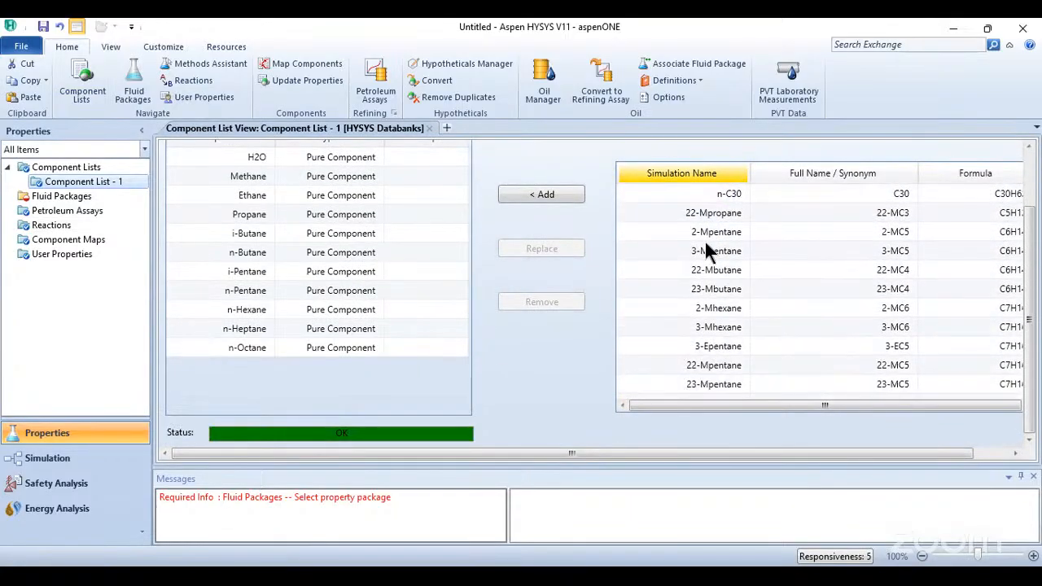
scroll(817, 263, "up", 3)
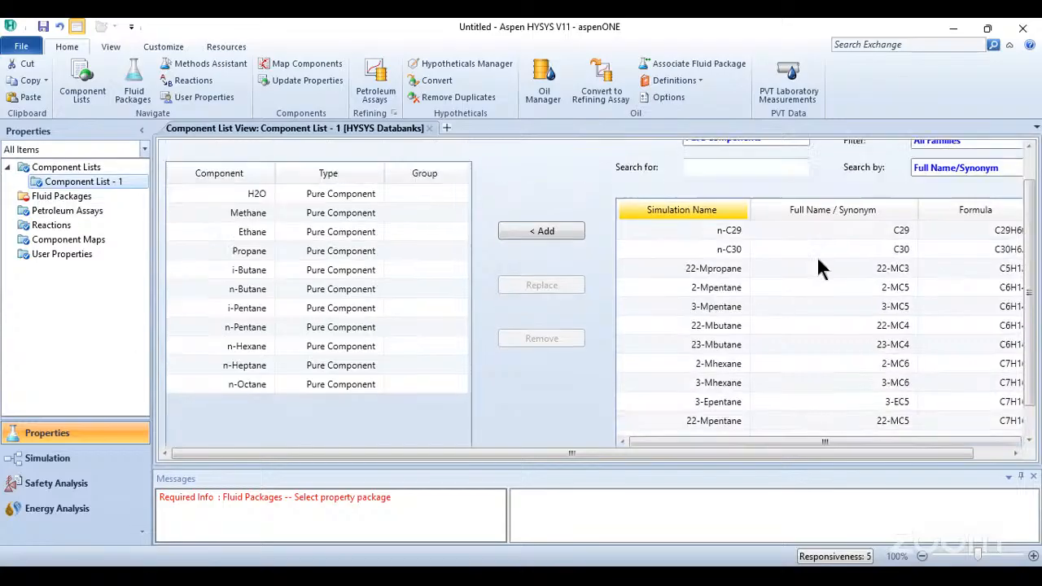
scroll(766, 314, "up", 1)
scroll(765, 314, "up", 4)
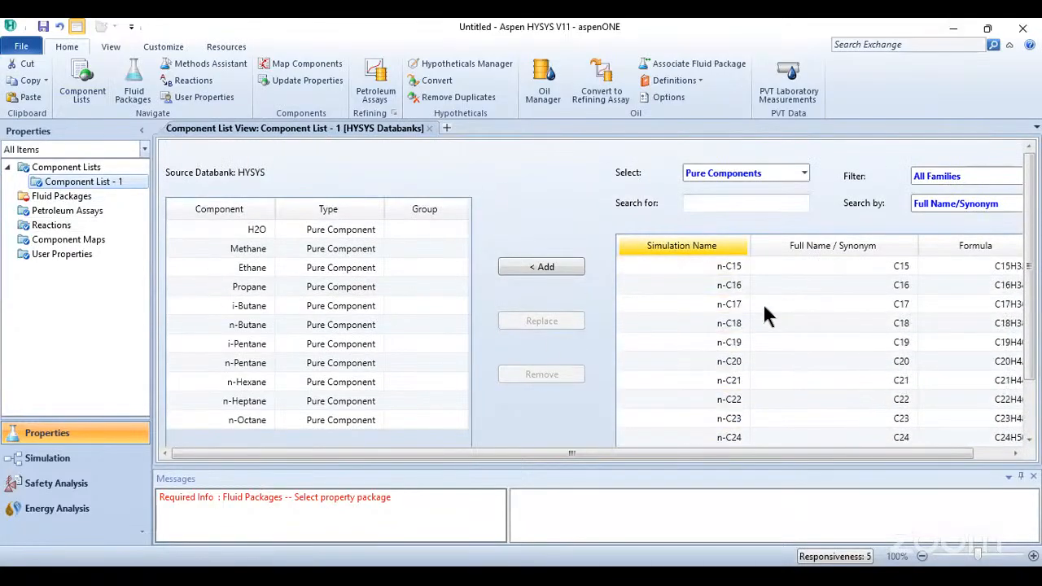
- Add a new fluid package for the component list and look through the available property packages
left_click(63, 200)
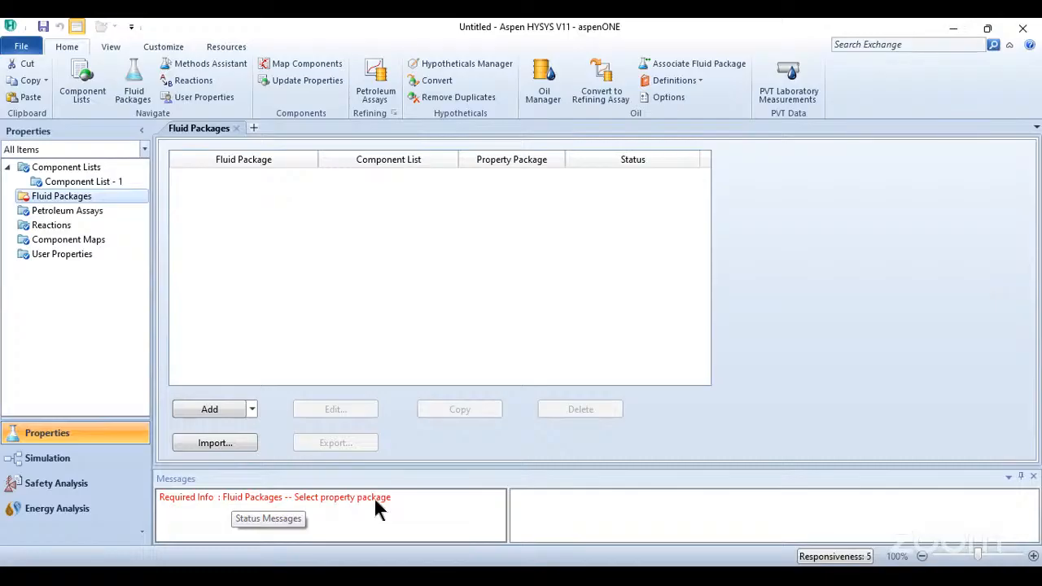
left_click(207, 410)
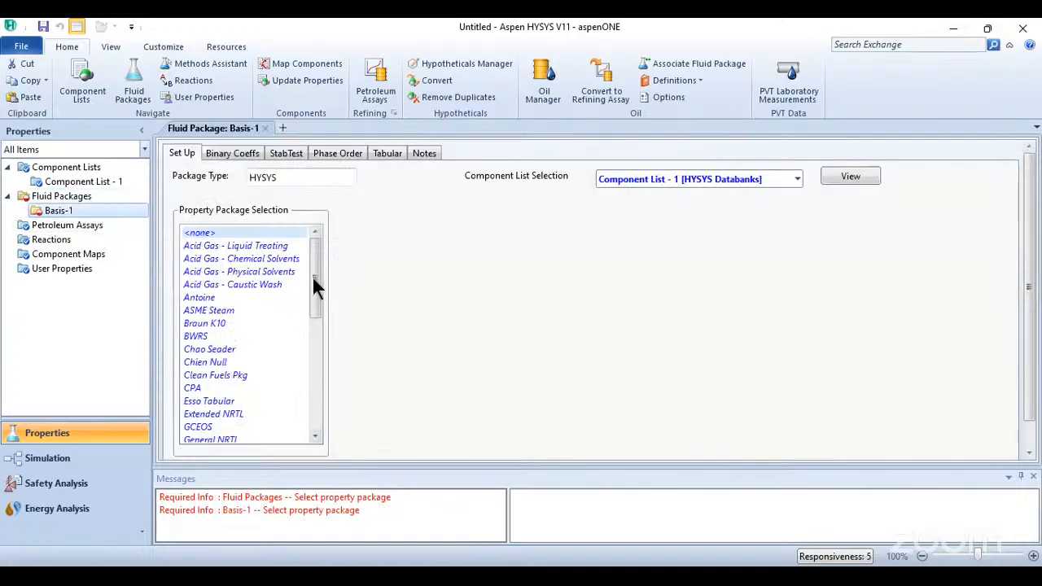
left_click_drag(315, 284, 298, 421)
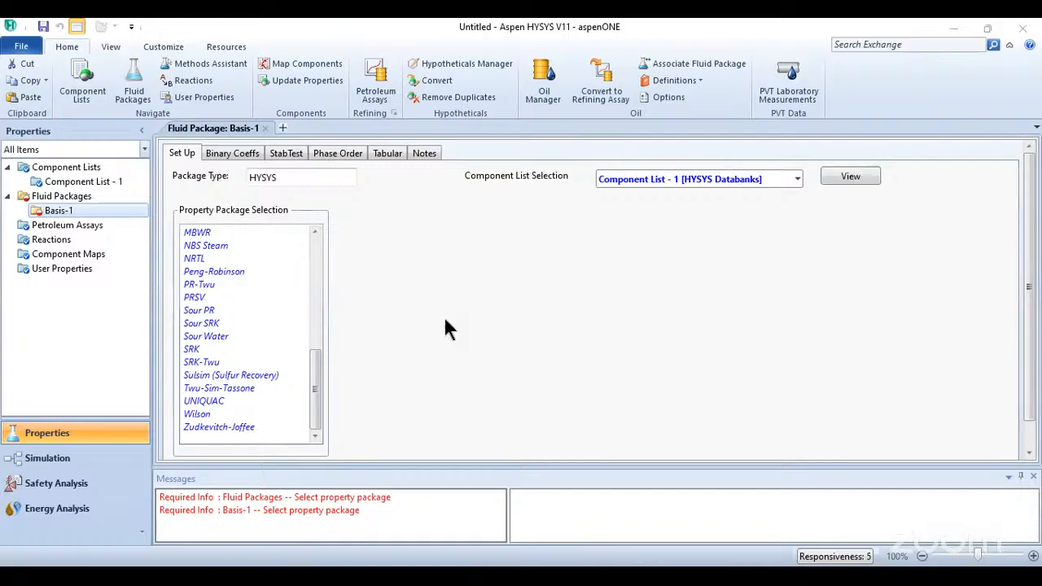
- Switch to the Aspen Hysys course document in Word, reread modelling step 2 on thermodynamic models and skim the following pages
key("alt+Tab")
left_click_drag(305, 363, 695, 364)
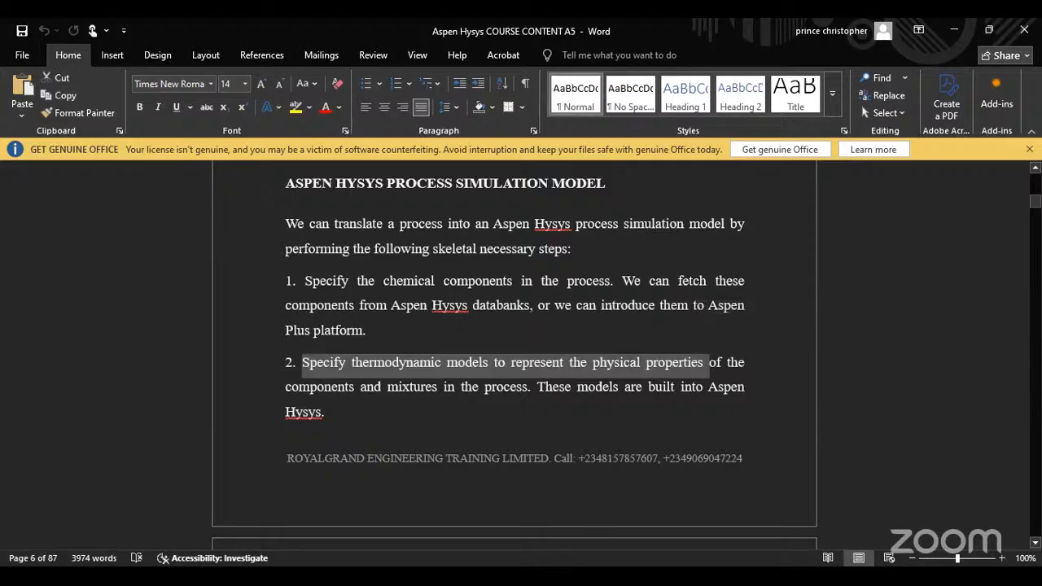
key("alt+Tab")
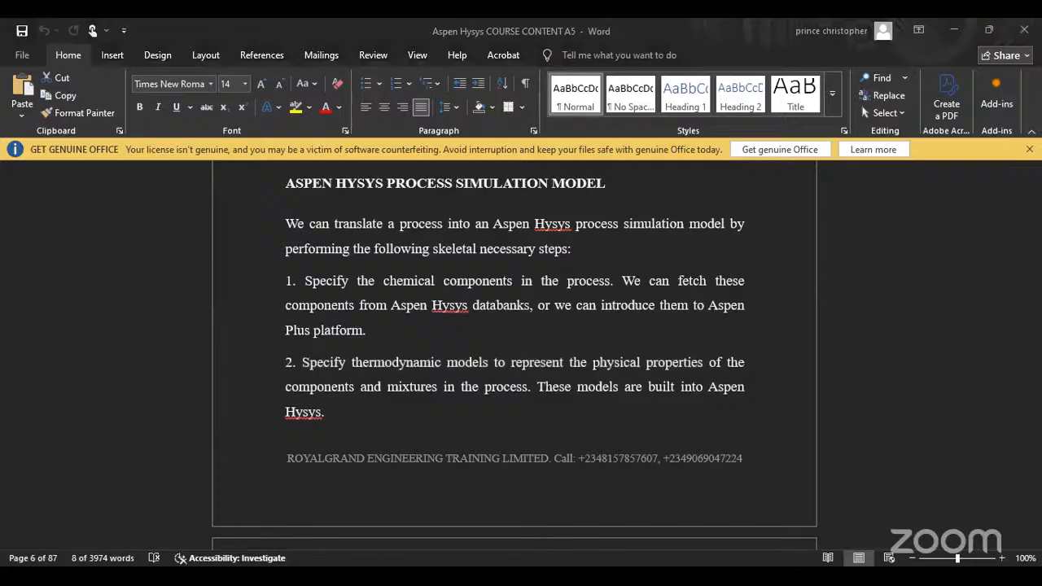
scroll(453, 366, "down", 15)
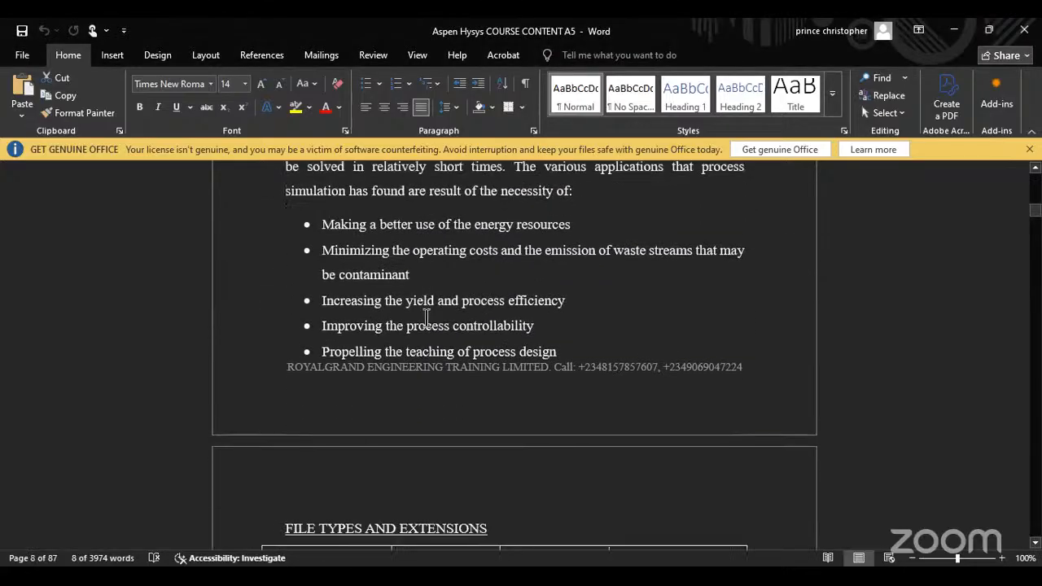
- Look through Word's list of recent documents, return to the course document and switch back to Aspen HYSYS
left_click(22, 55)
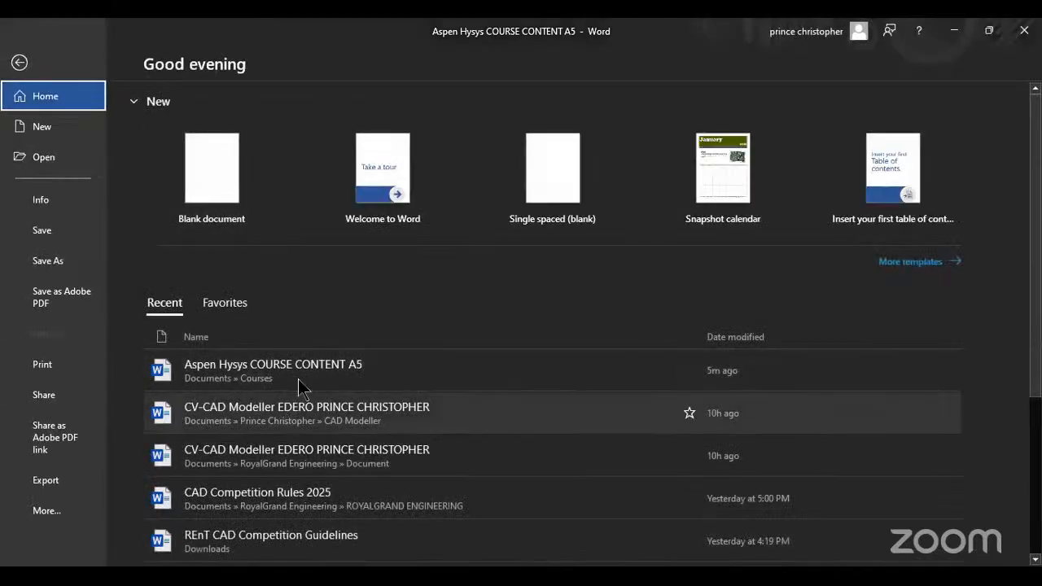
scroll(322, 378, "down", 1)
scroll(306, 434, "down", 2)
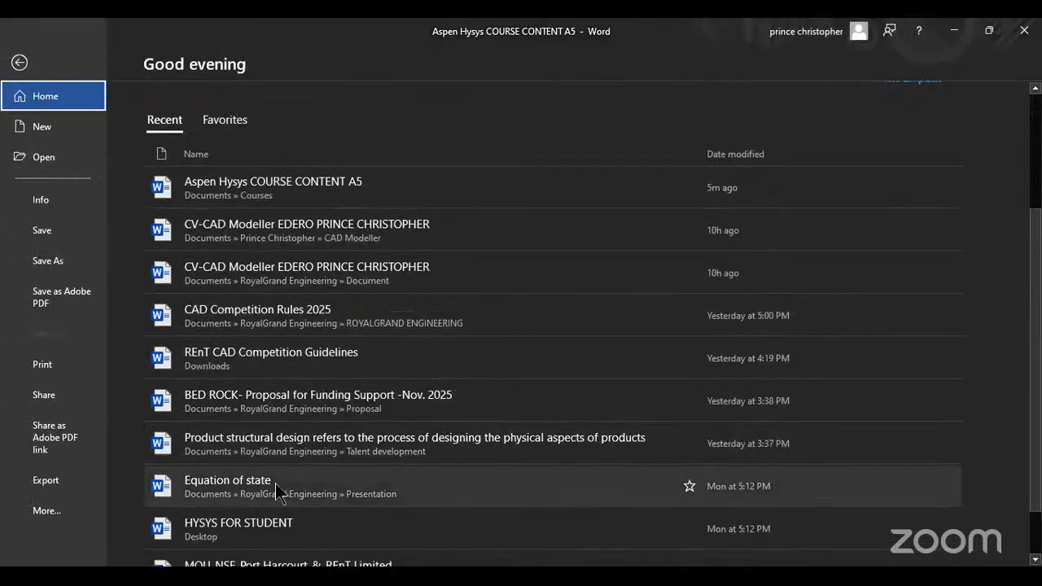
key("Escape")
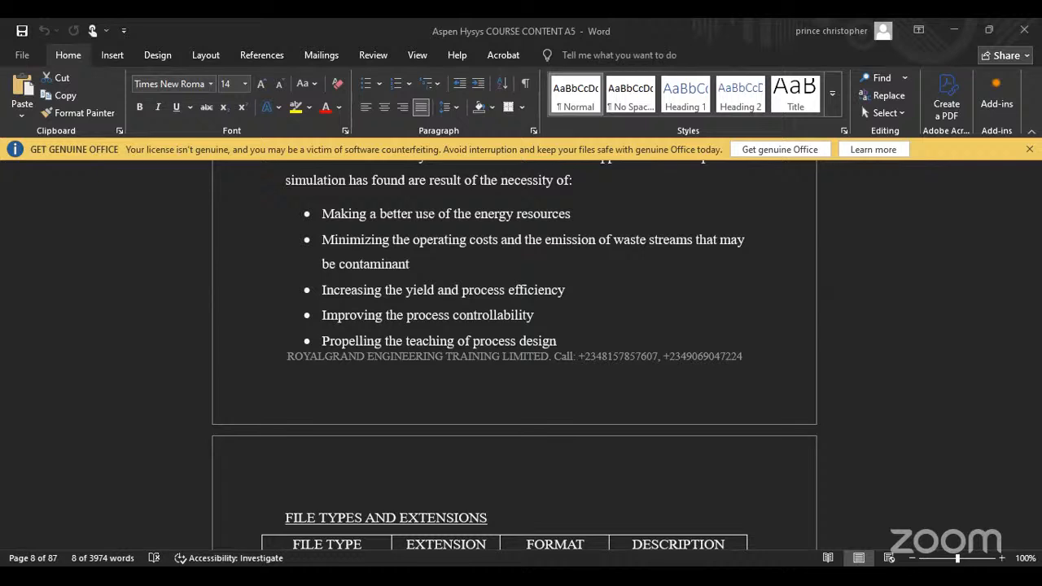
key("alt+Tab")
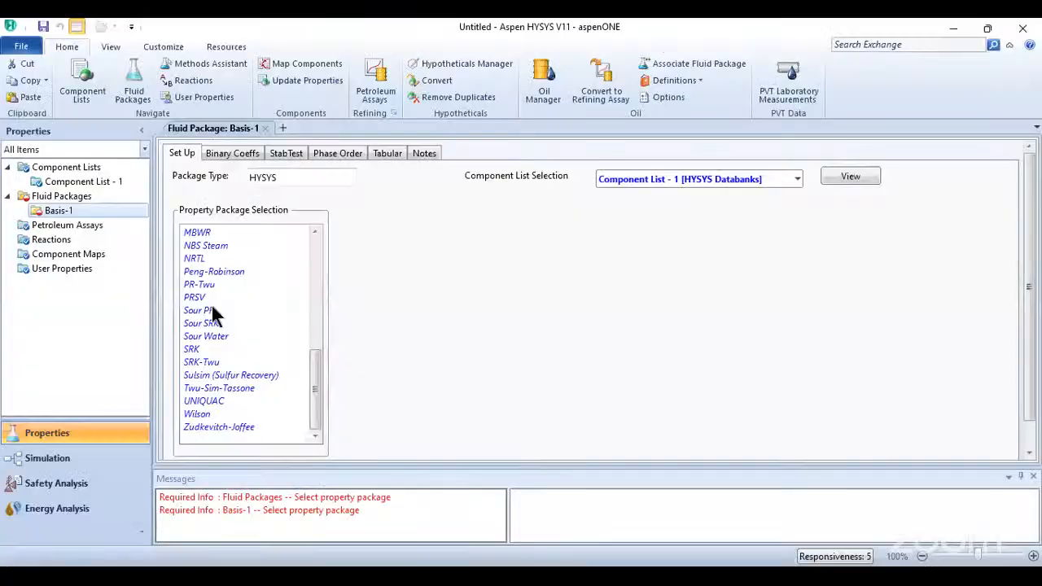
- View the SRK property package's options and choose Peng-Robinson as the fluid package's property package
left_click(215, 271)
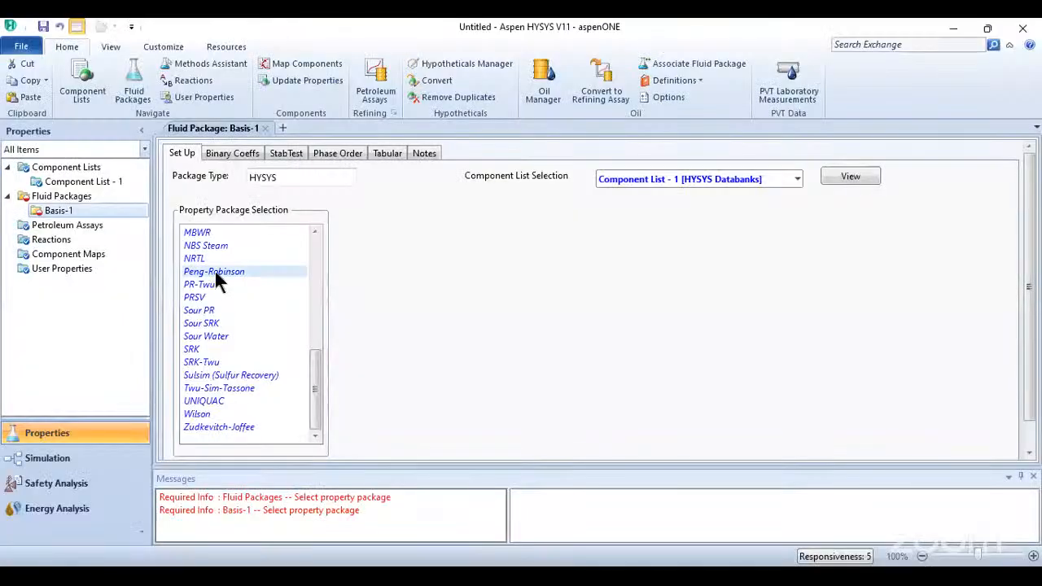
left_click(210, 350)
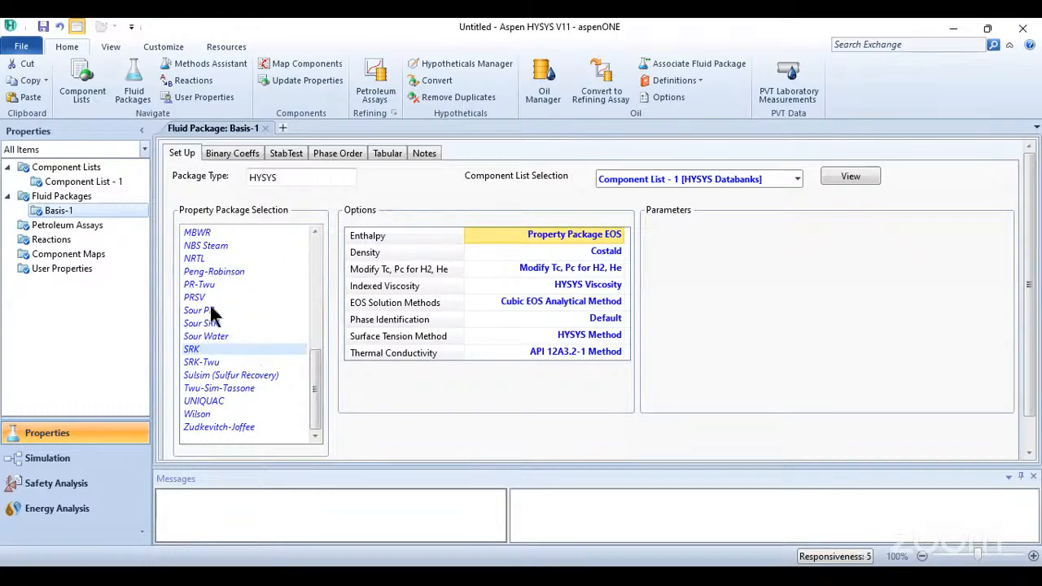
left_click(205, 272)
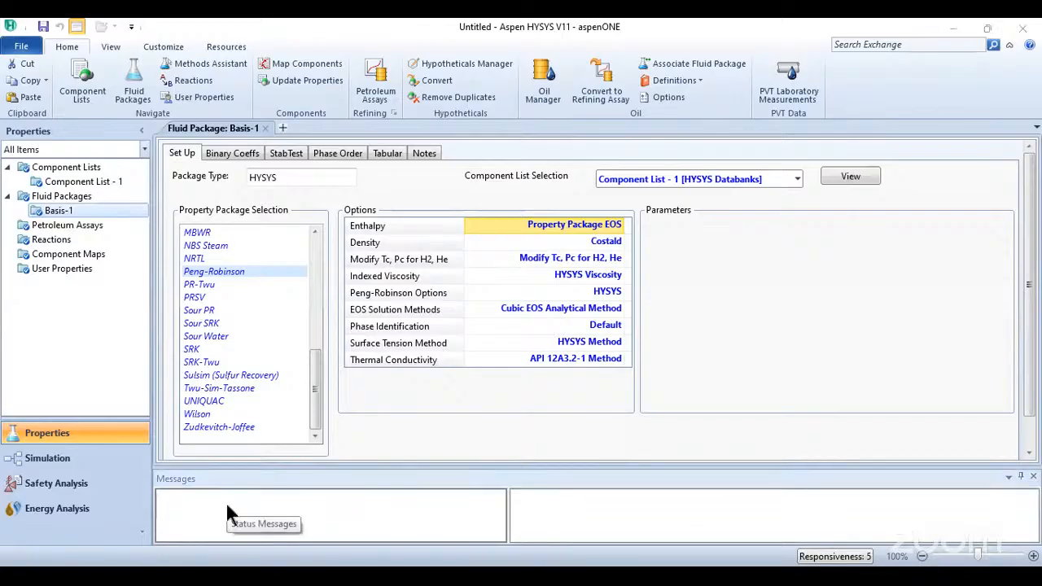
- Enter the Simulation environment and dock the Model Palette beside the flowsheet on its right
left_click(33, 454)
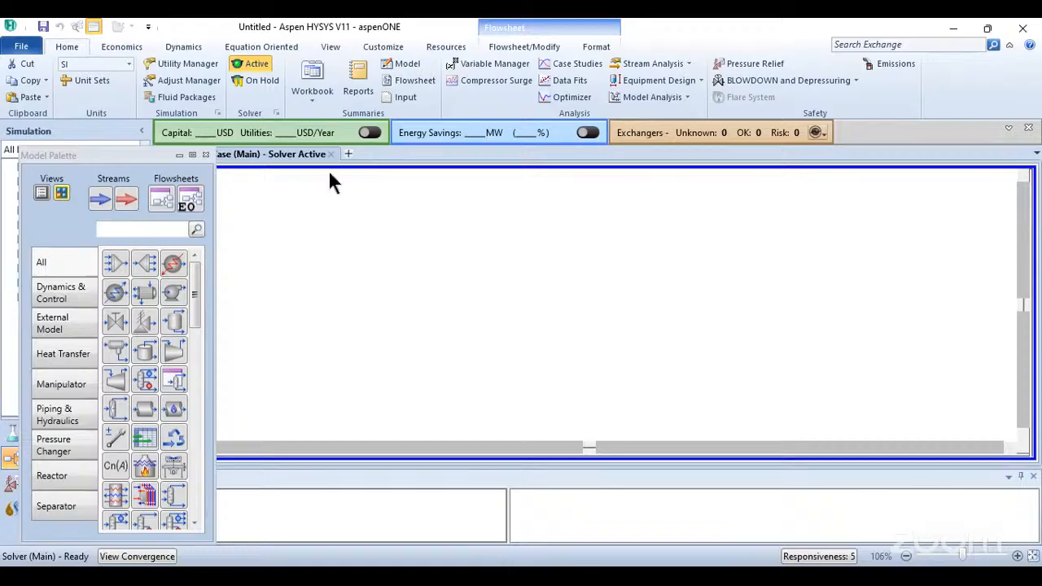
left_click_drag(395, 151, 477, 129)
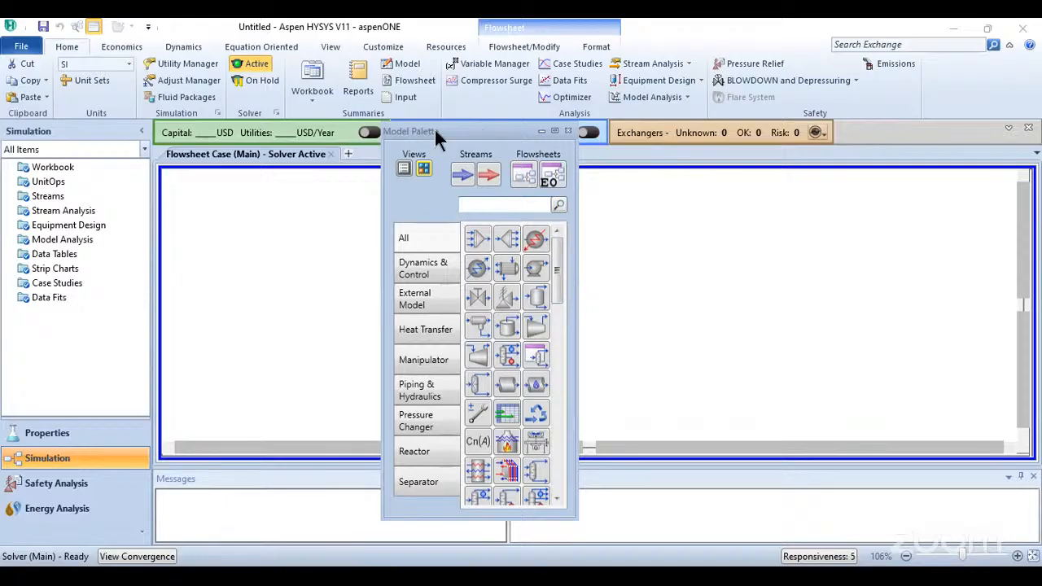
left_click_drag(436, 132, 387, 133)
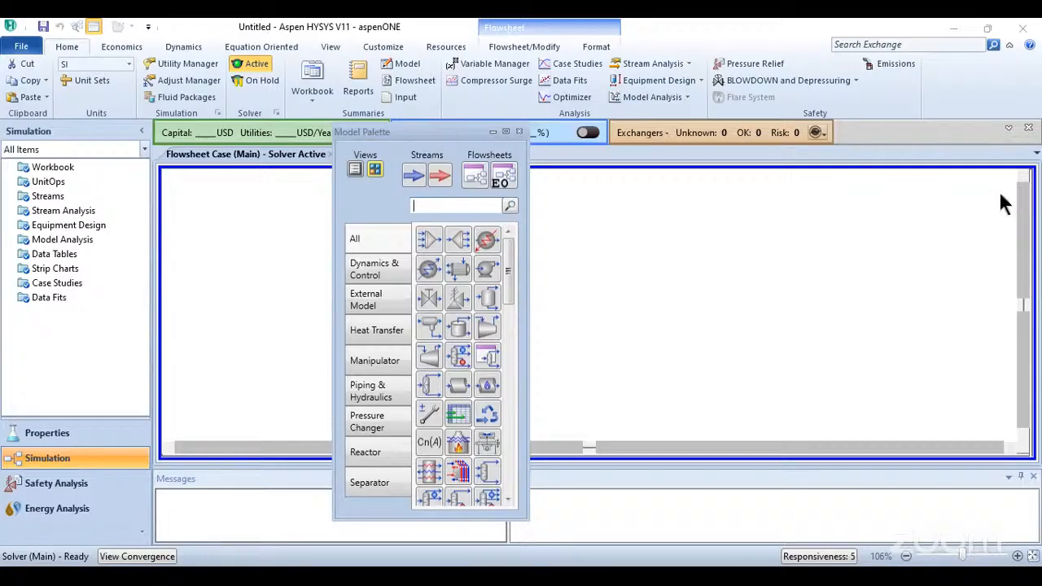
left_click_drag(434, 132, 998, 198)
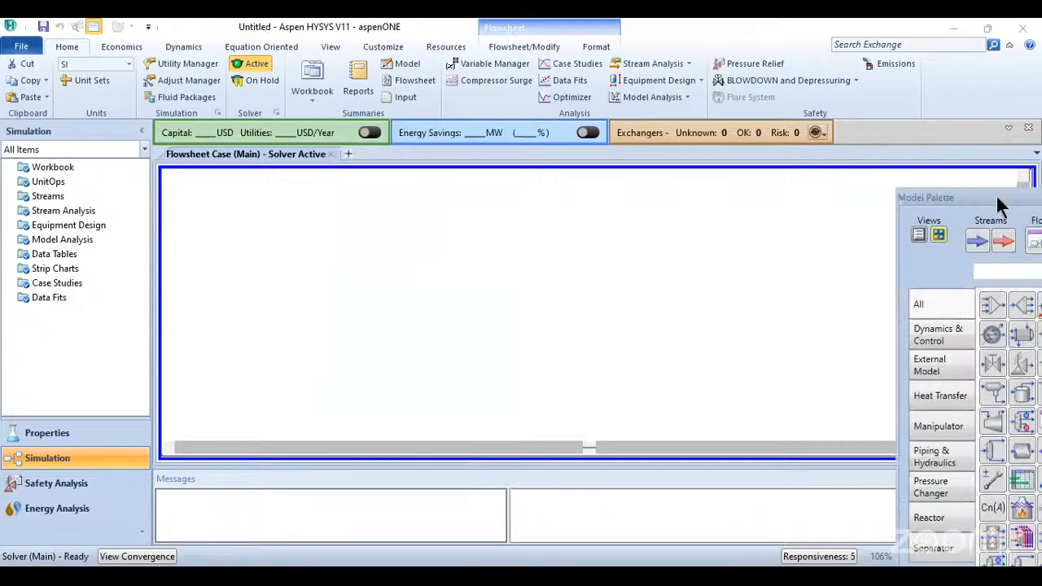
left_click_drag(1011, 330, 1015, 338)
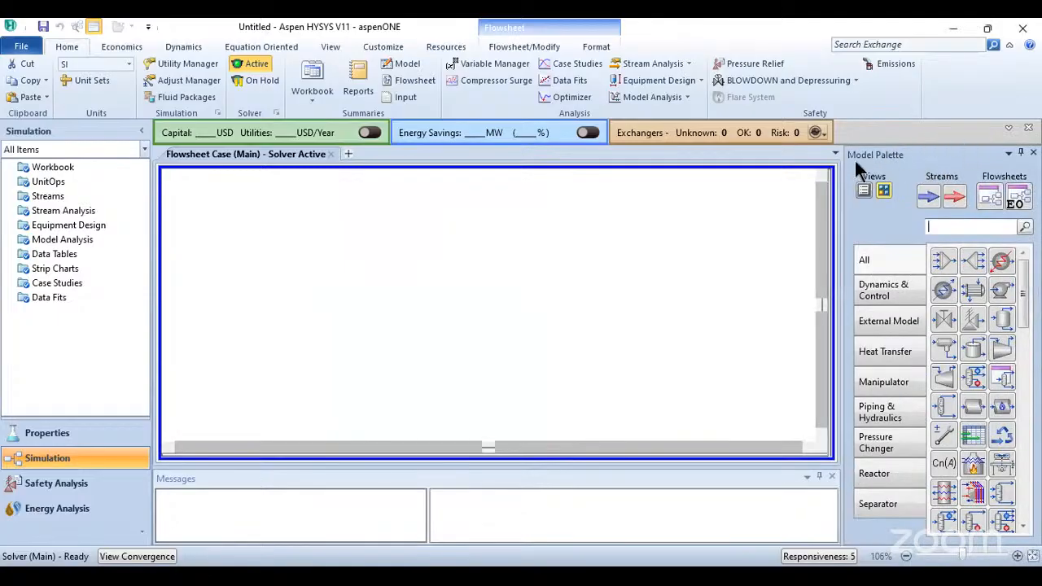
- Place a material stream on the left half of the empty main flowsheet
left_click(933, 197)
left_click(321, 308)
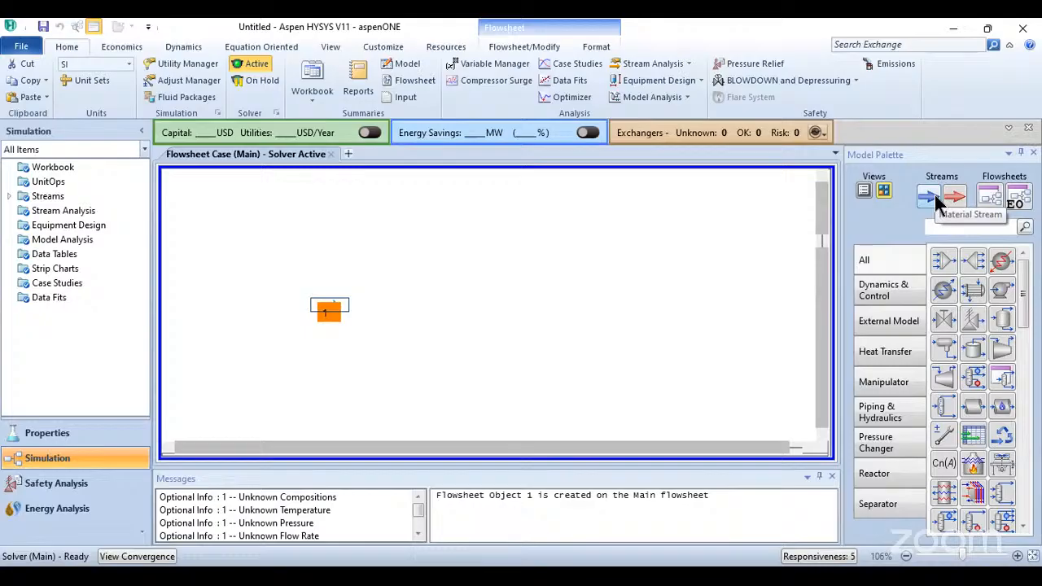
- Place a mixer to the right of stream 1 and a second material stream beyond the mixer
left_click(942, 261)
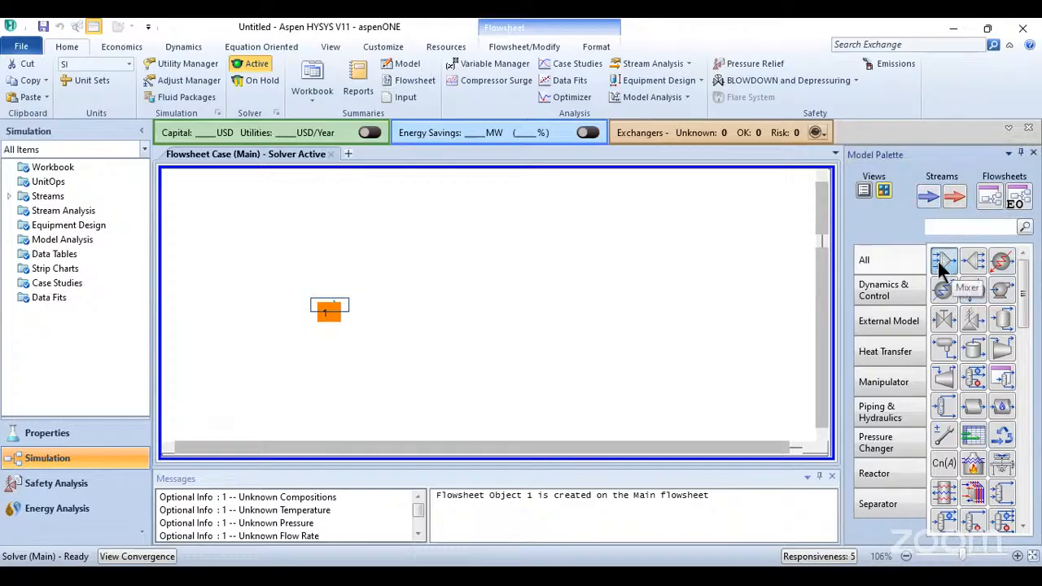
left_click(371, 322)
left_click(929, 196)
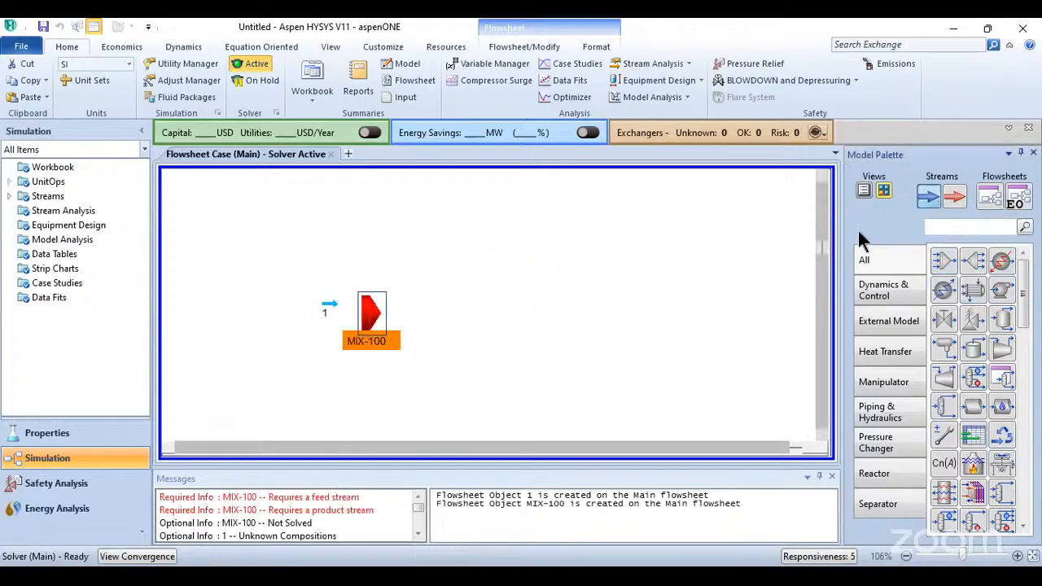
left_click(437, 325)
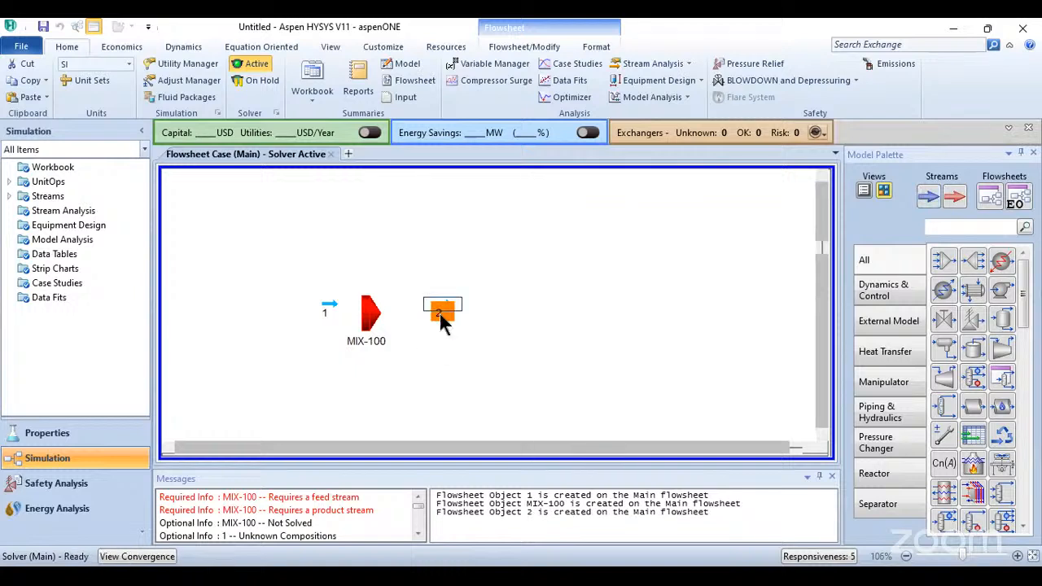
- Connect stream 1 as the mixer's inlet and stream 2 as its outlet, and spread the streams farther from the mixer
double_click(370, 317)
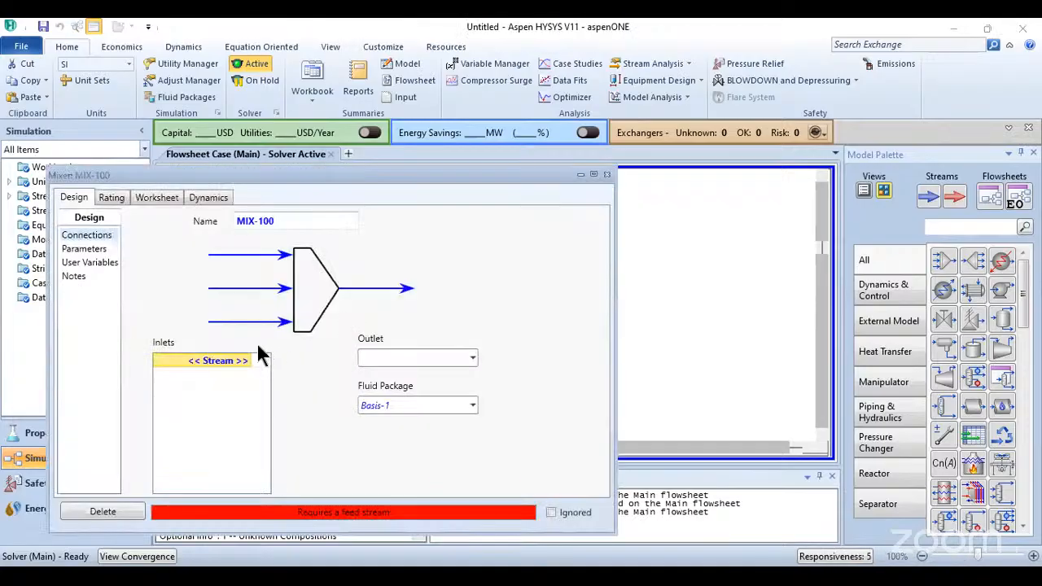
left_click(254, 361)
left_click(244, 360)
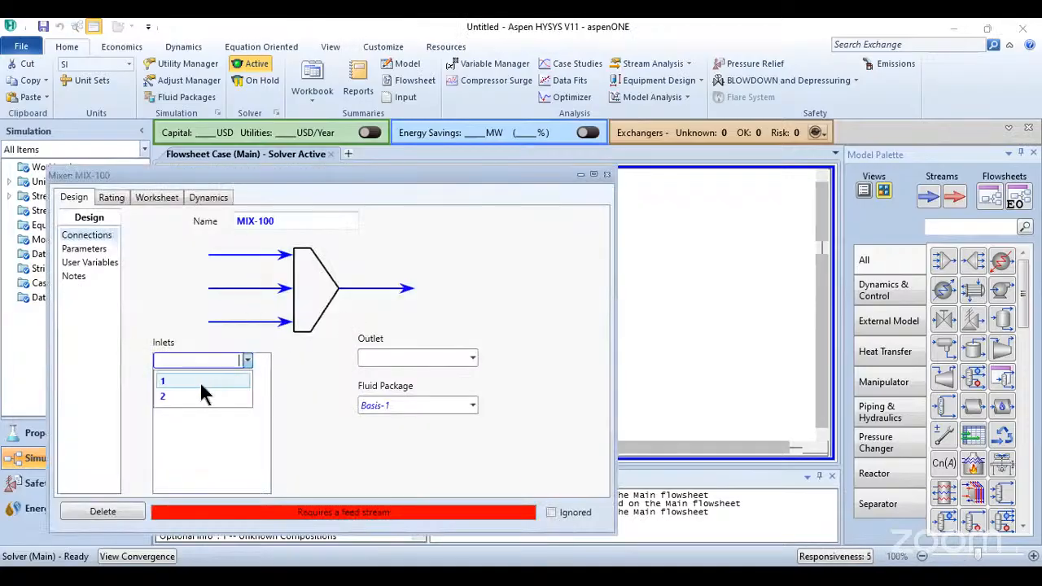
left_click(208, 381)
left_click(472, 358)
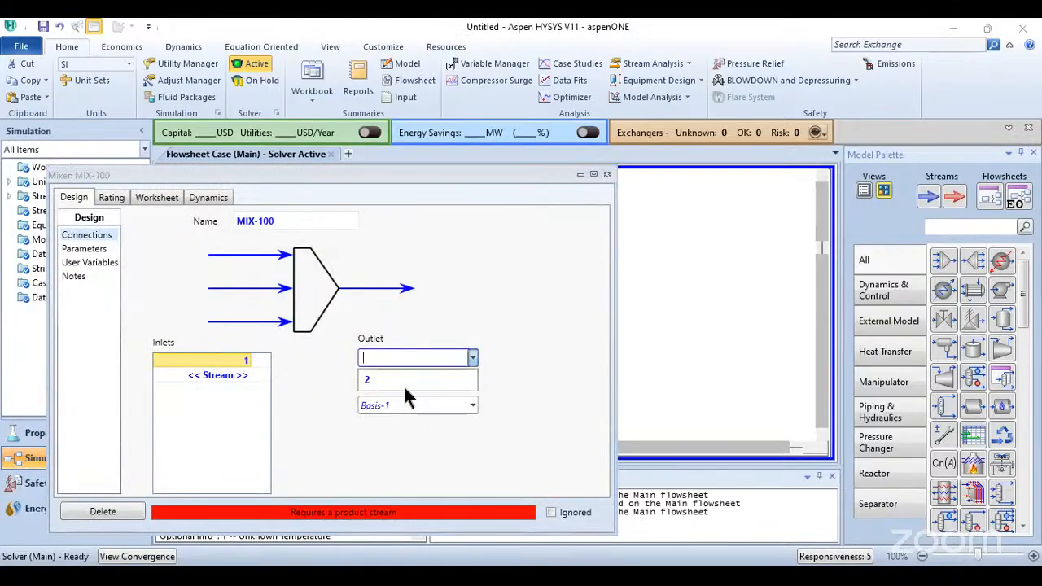
left_click(403, 383)
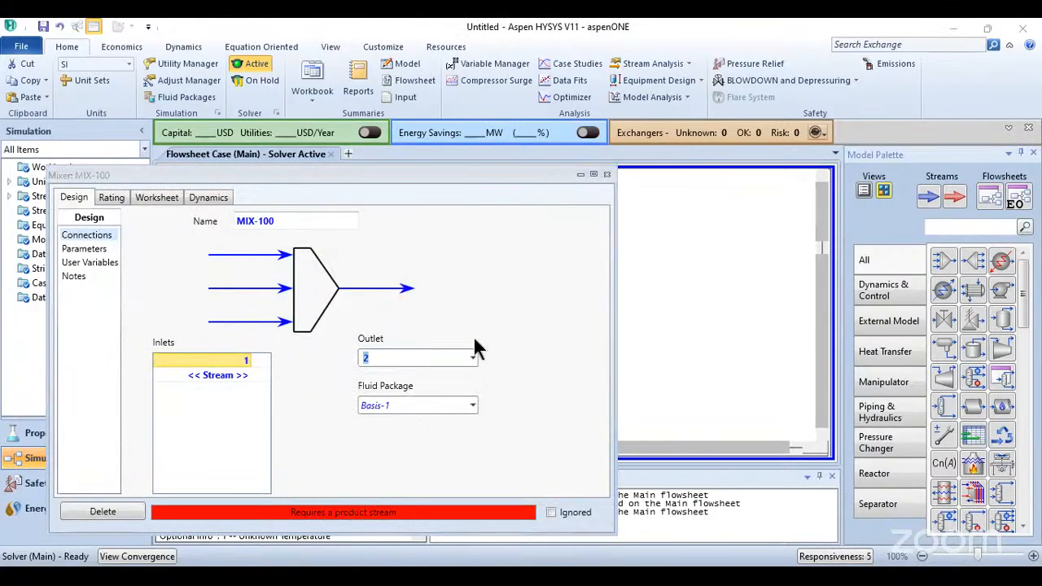
left_click(607, 174)
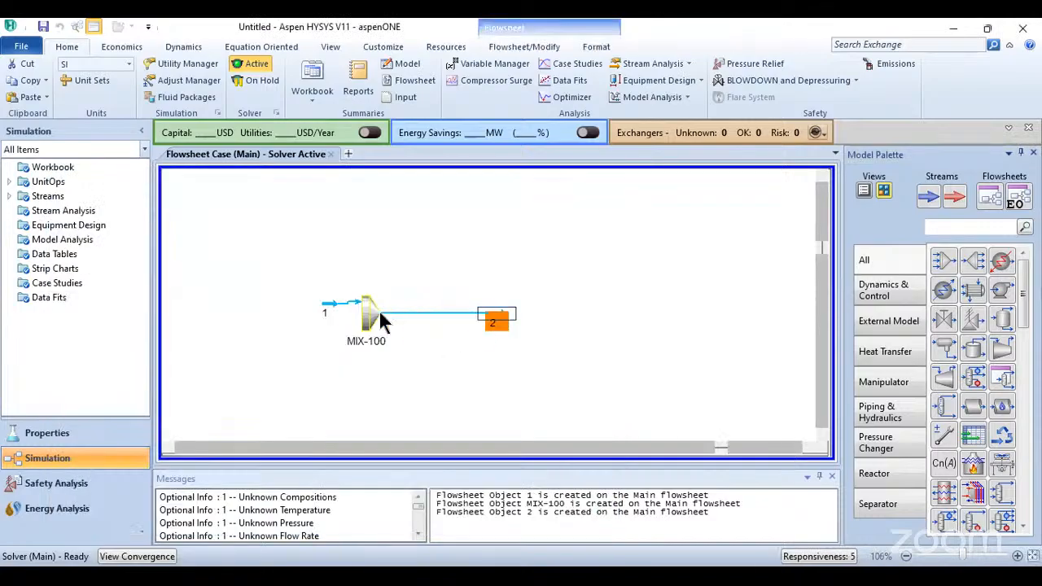
left_click_drag(333, 308, 281, 309)
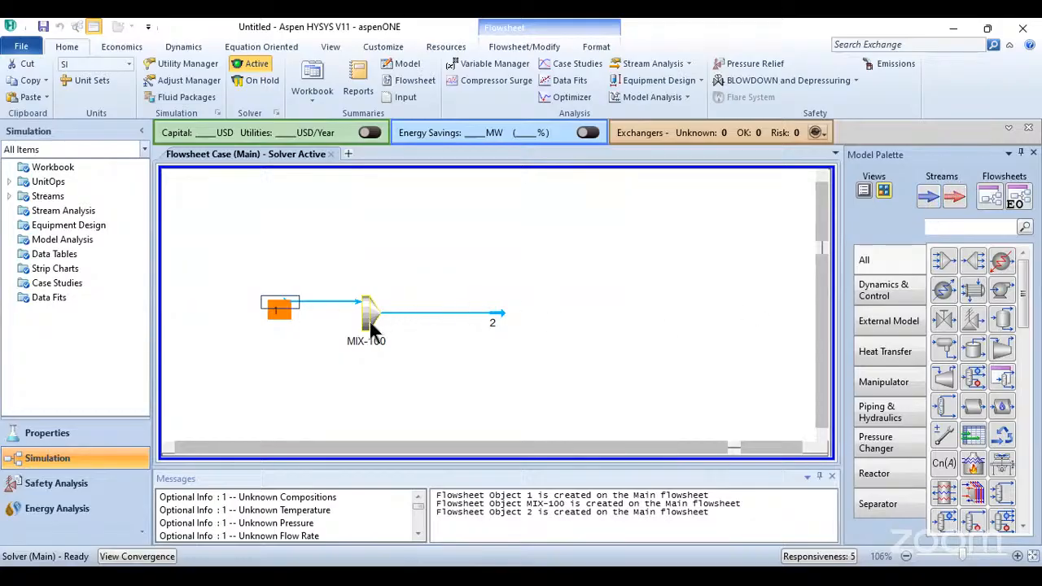
- Delete the mixer and both material streams from the main flowsheet
left_click_drag(593, 360, 260, 243)
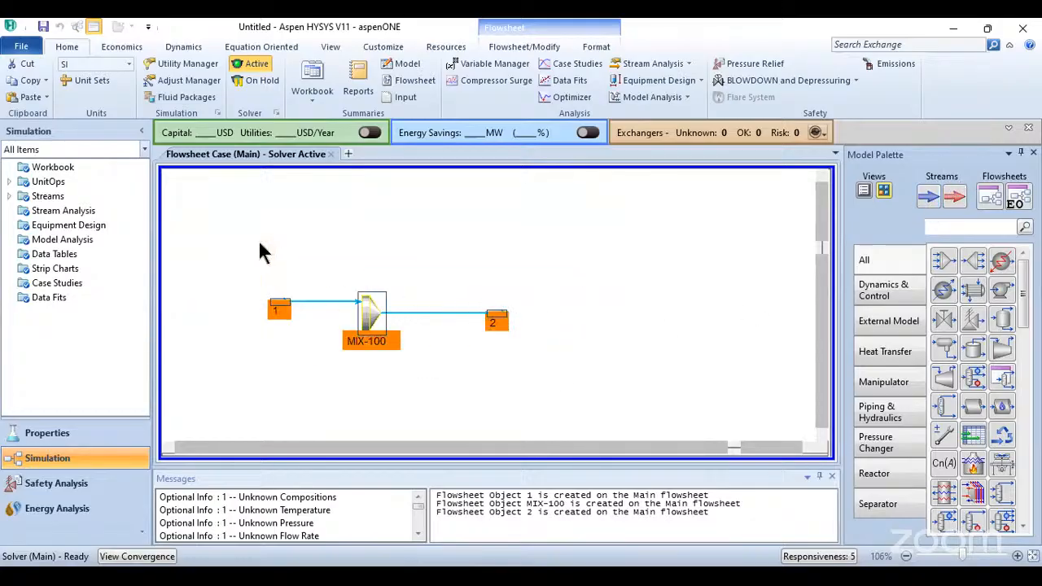
key("Delete")
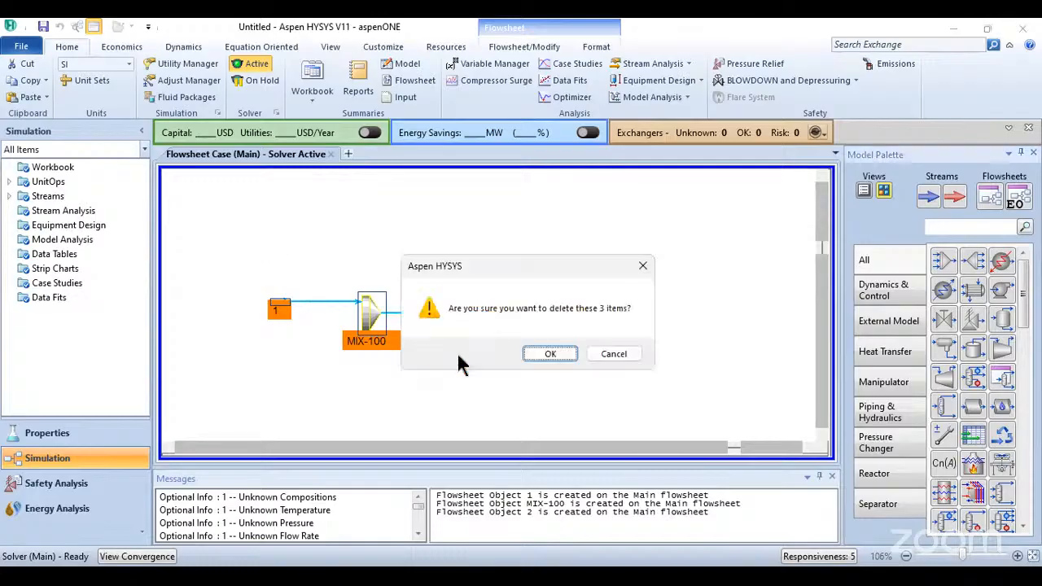
left_click(537, 355)
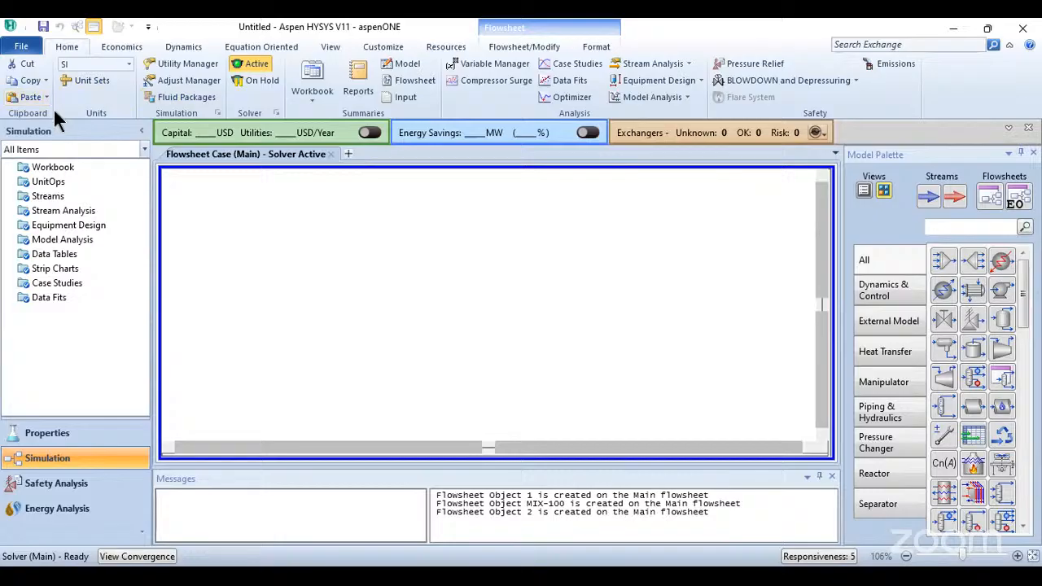
- Add a new unit set, look through its display units and close the units of measure settings
left_click(113, 85)
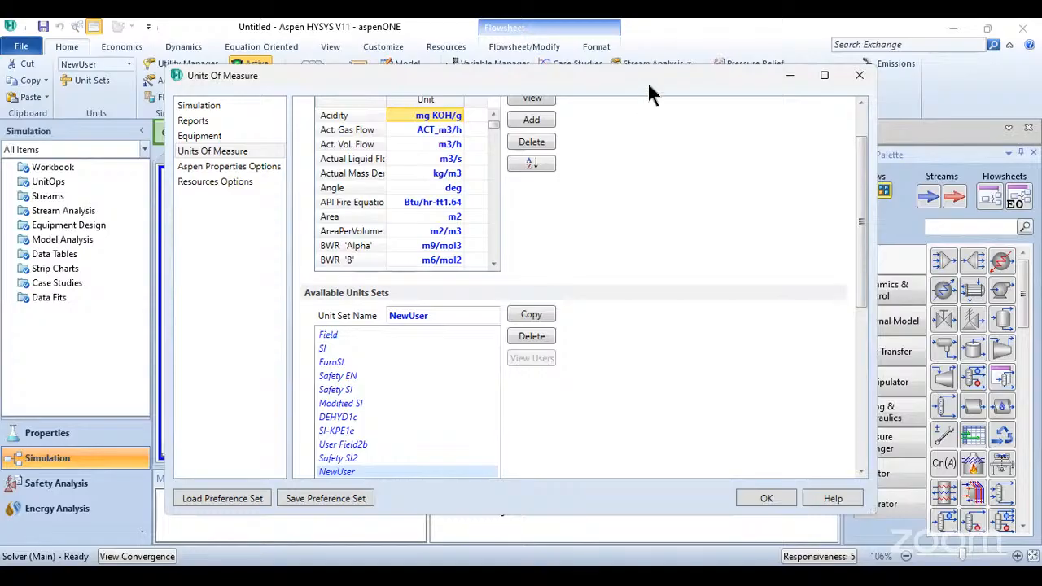
left_click_drag(649, 83, 745, 180)
scroll(589, 294, "up", 2)
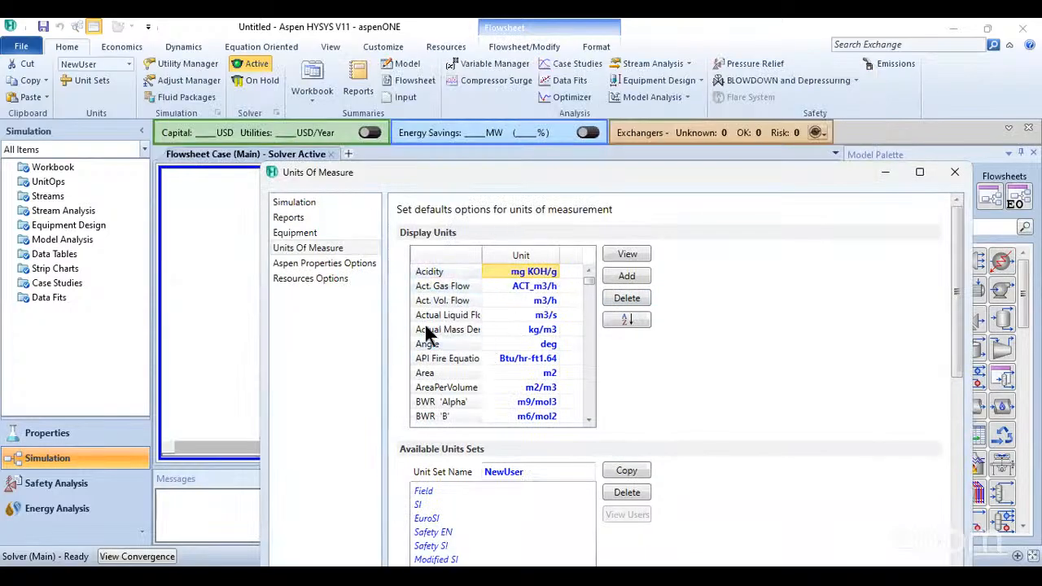
scroll(493, 330, "down", 6)
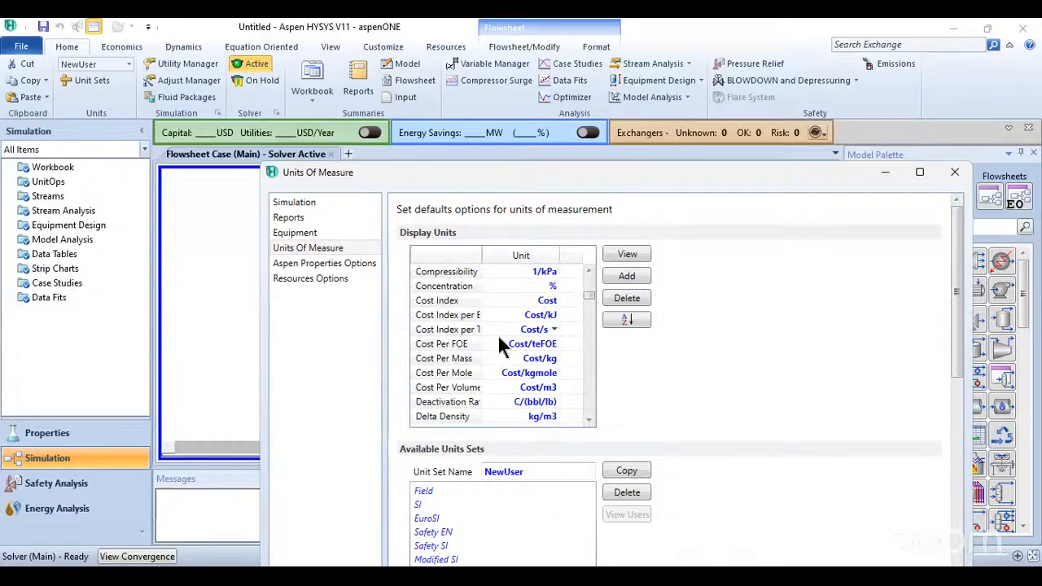
scroll(513, 338, "down", 4)
scroll(513, 334, "up", 10)
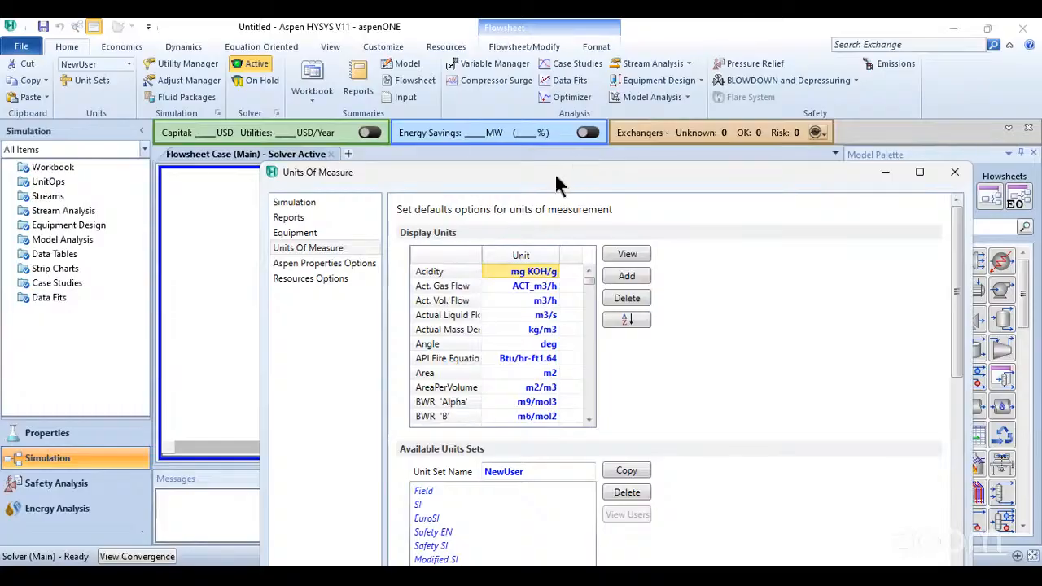
left_click_drag(555, 172, 408, 136)
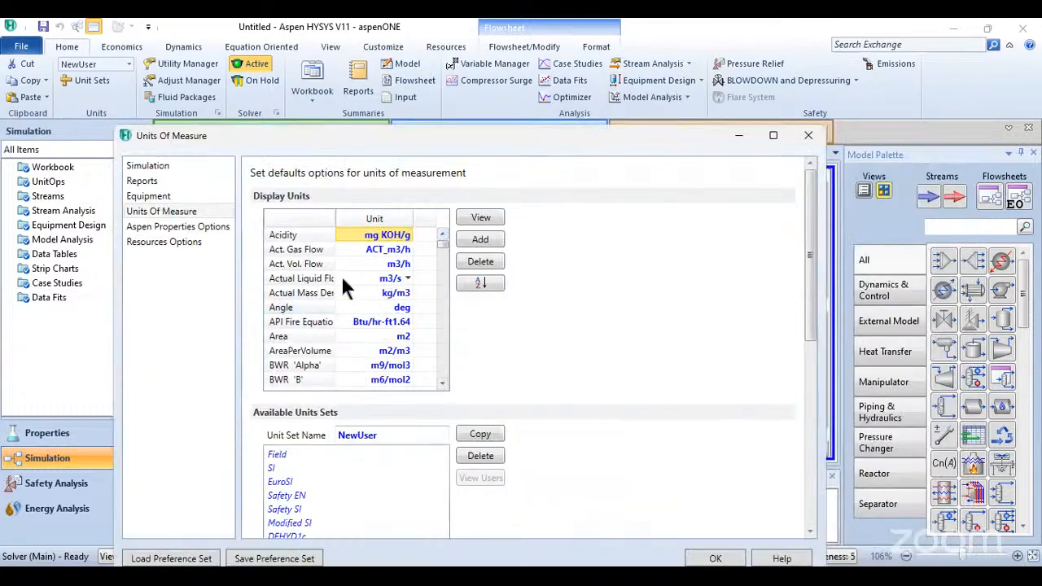
scroll(366, 269, "down", 3)
scroll(383, 311, "down", 4)
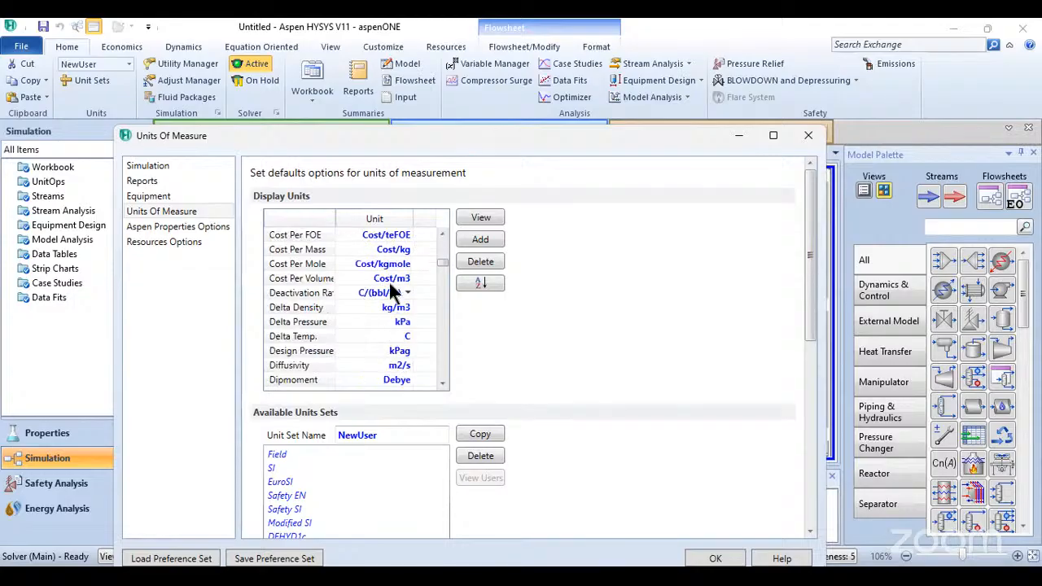
scroll(350, 317, "down", 3)
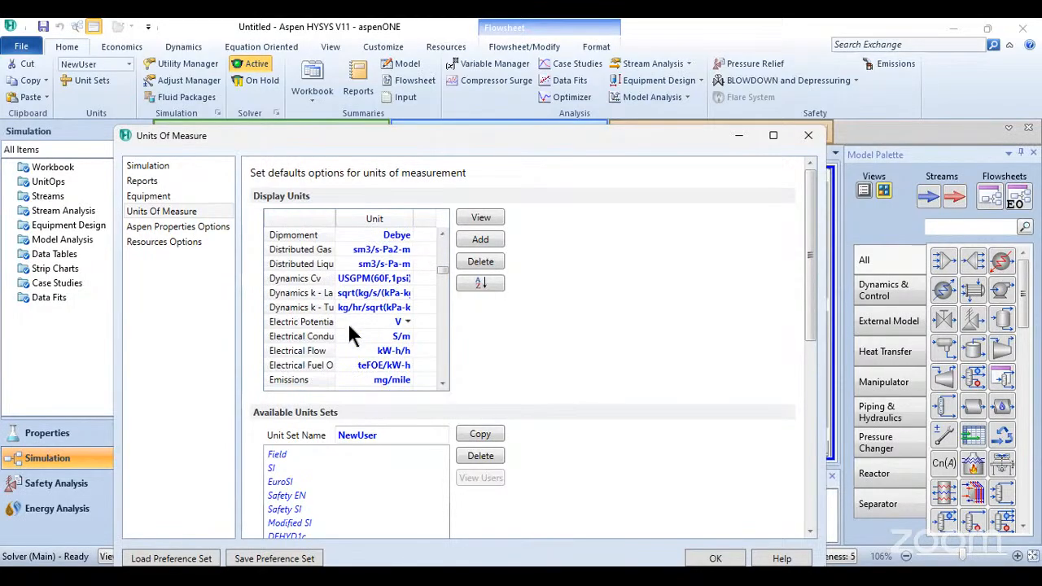
scroll(348, 324, "down", 3)
scroll(349, 328, "down", 3)
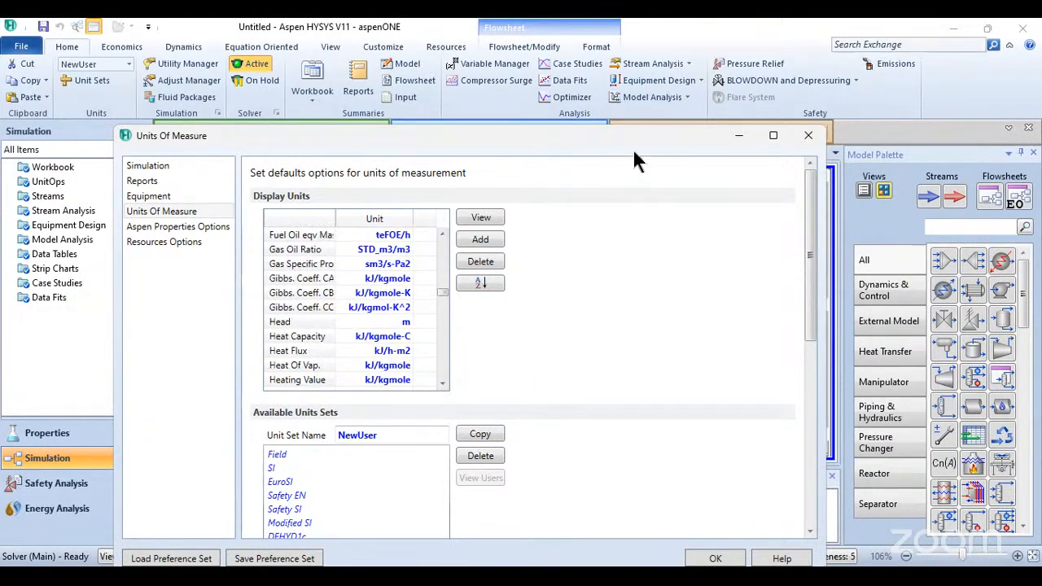
left_click(808, 135)
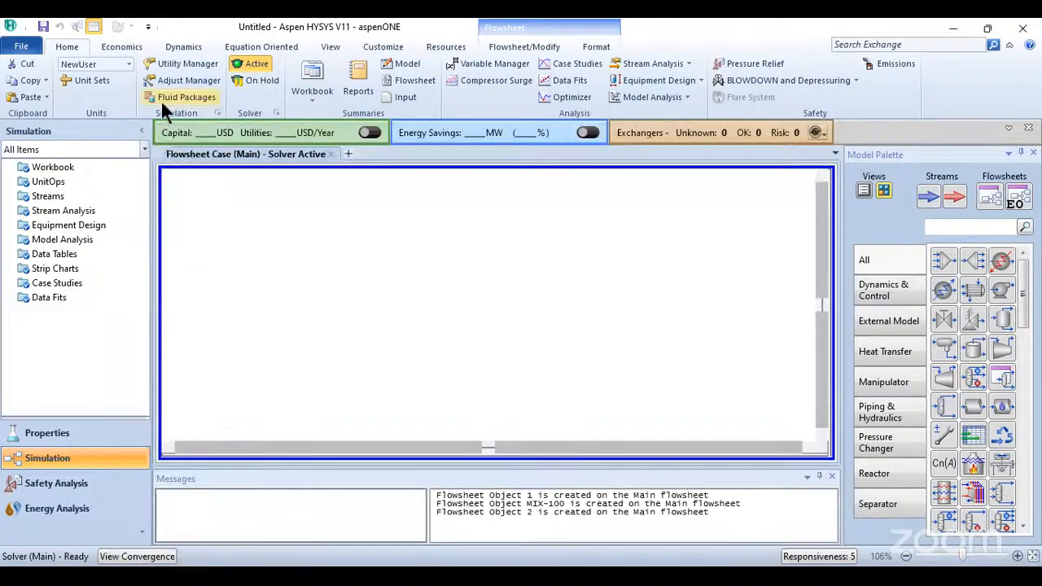
- Set the case's active unit set to SI
left_click(126, 63)
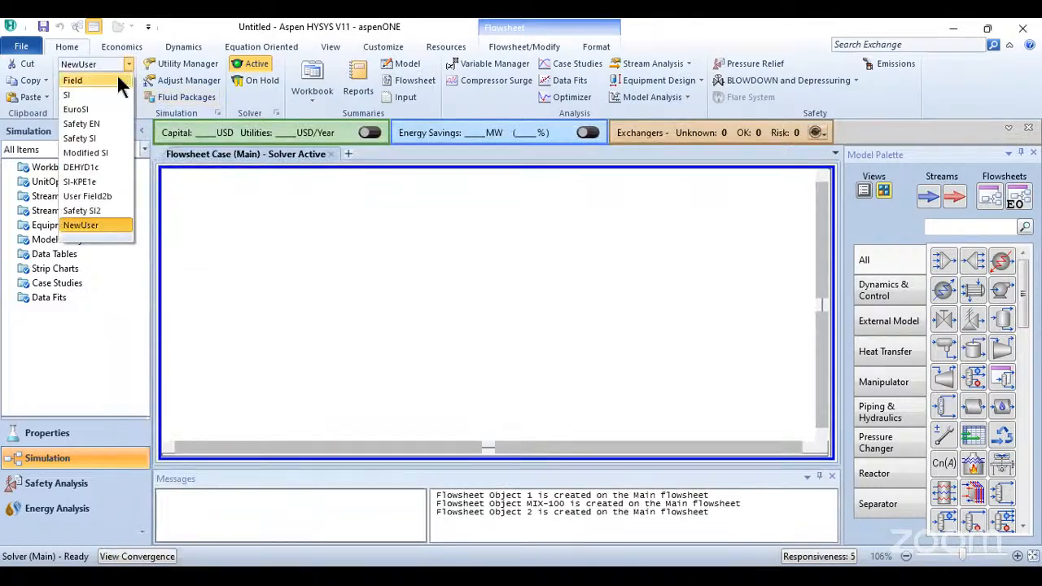
left_click(81, 95)
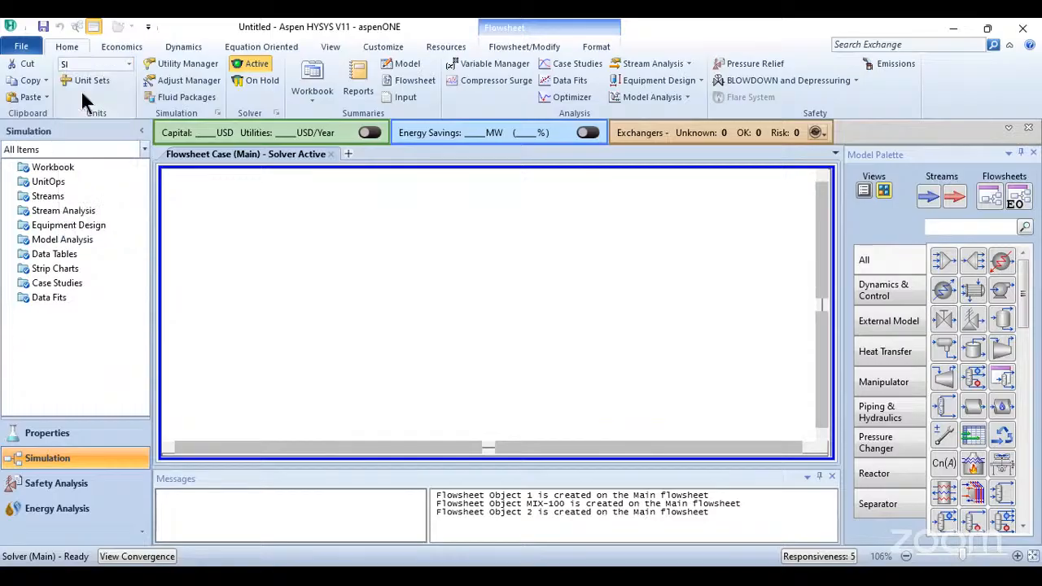
left_click(128, 64)
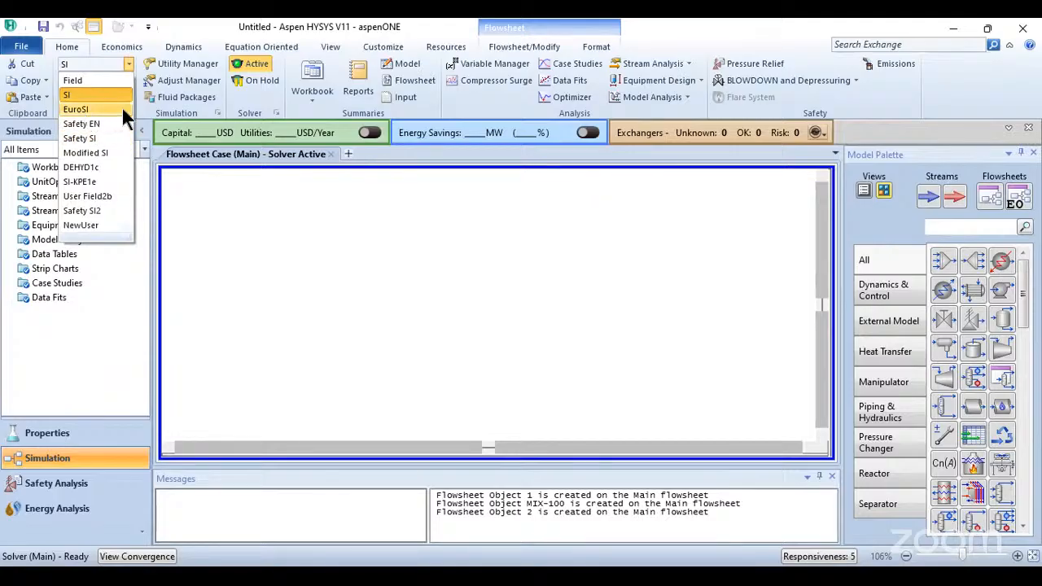
left_click(79, 95)
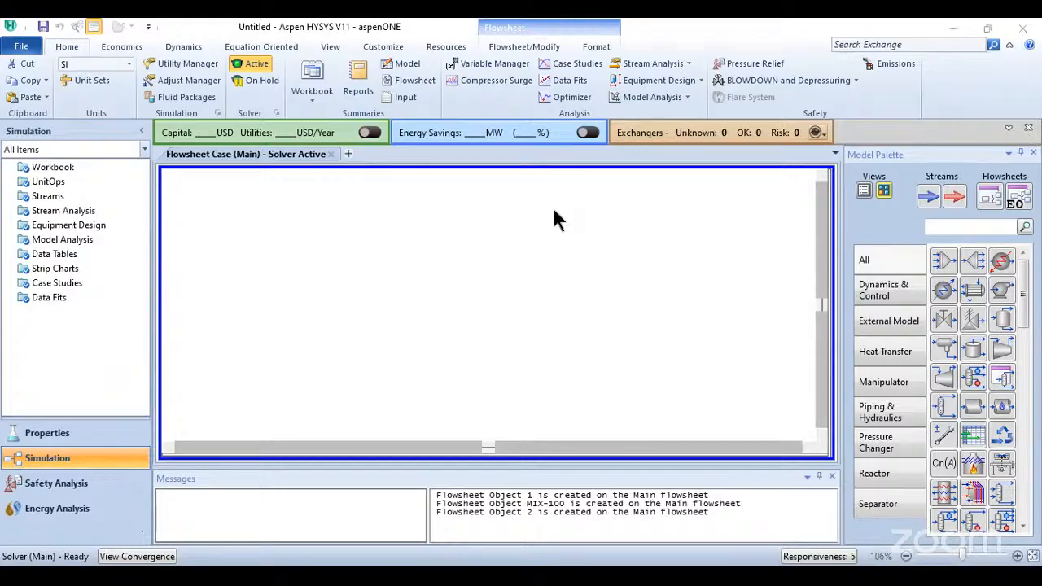
- Switch to the course document in Word and skim through its file types and thermodynamic model sections
key("alt+Tab")
scroll(510, 302, "down", 20)
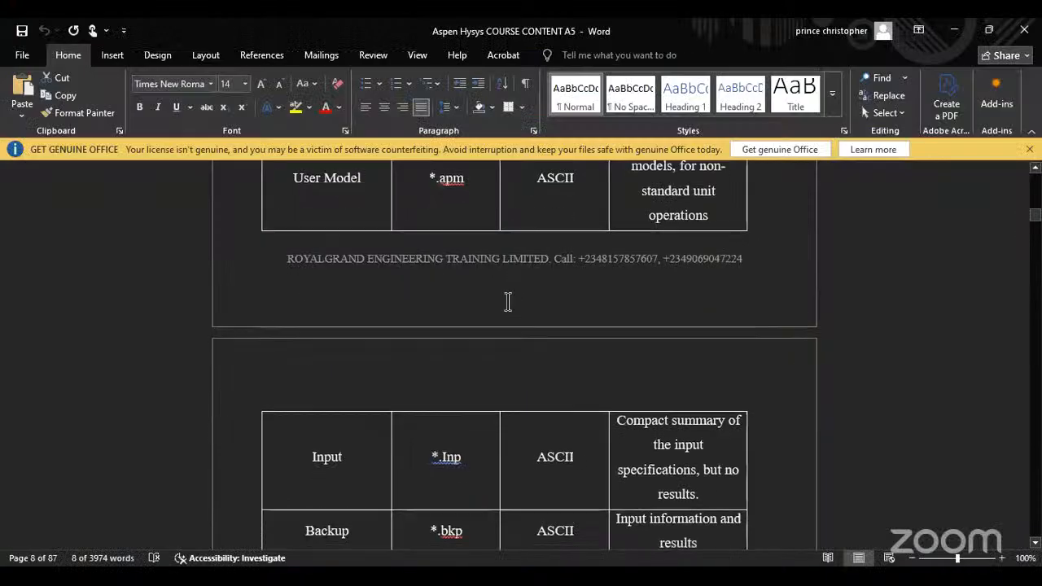
scroll(513, 303, "down", 20)
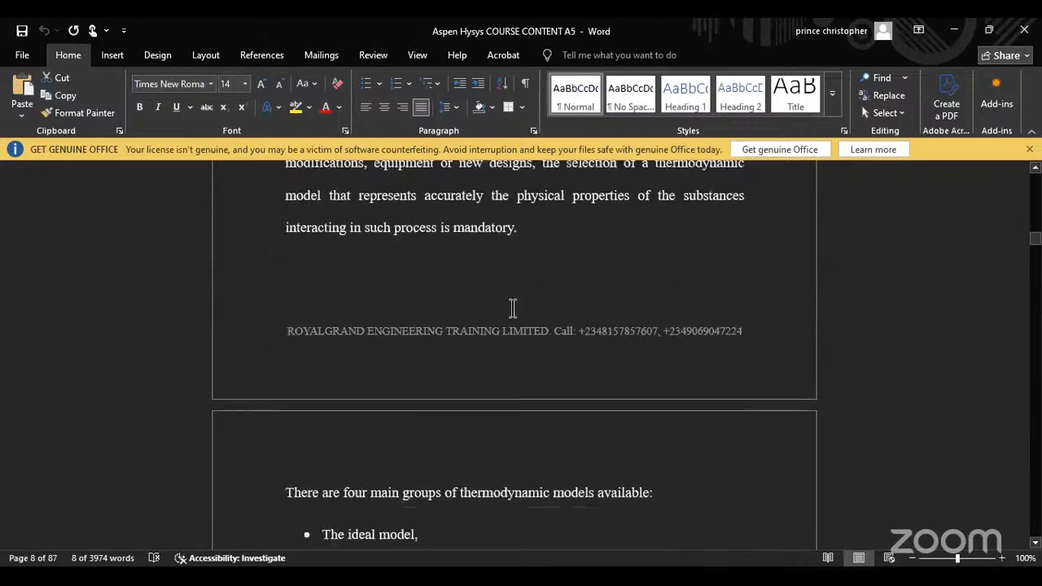
scroll(513, 309, "down", 20)
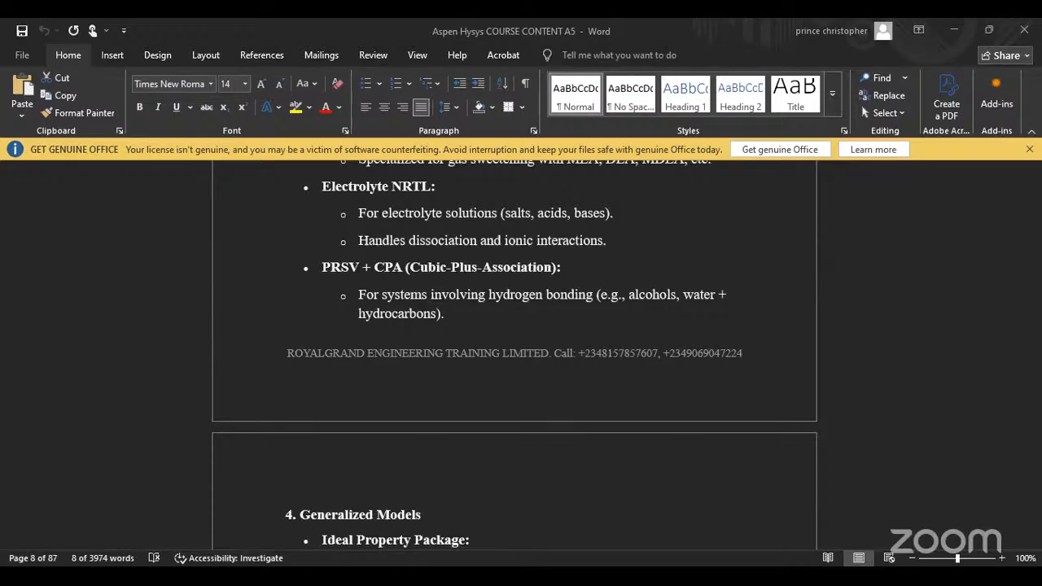
- Switch to the HYSYS FOR STUDENT document and read the mixer exercise on blending two water streams
key("alt+Tab")
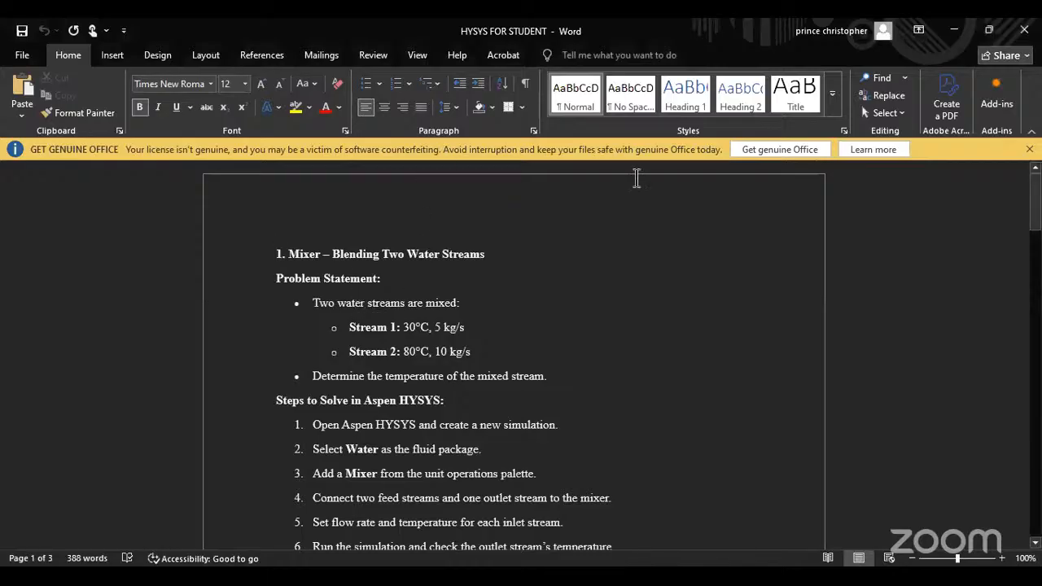
scroll(358, 371, "down", 4)
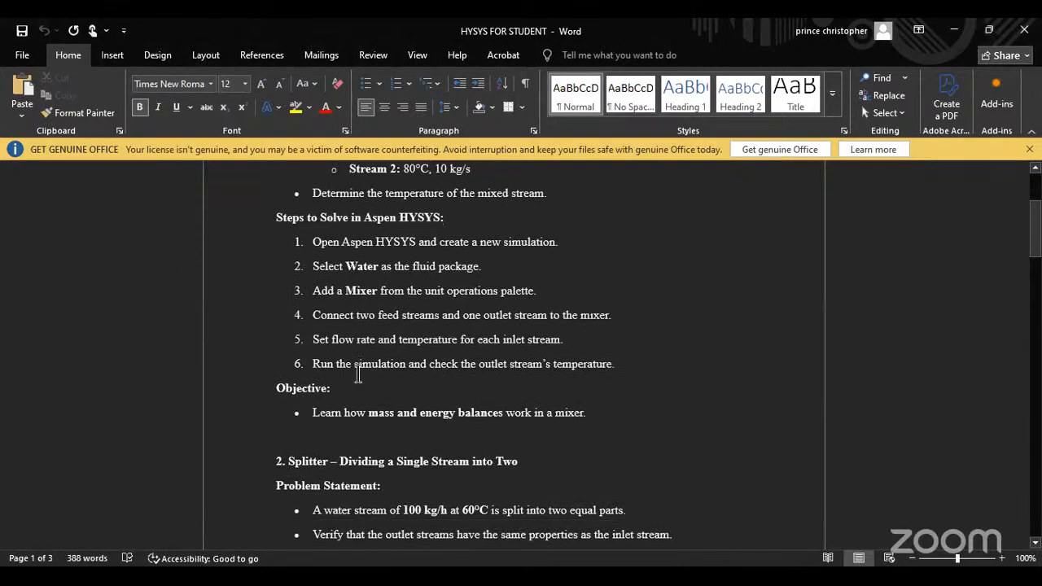
scroll(344, 337, "up", 3)
scroll(304, 237, "up", 1)
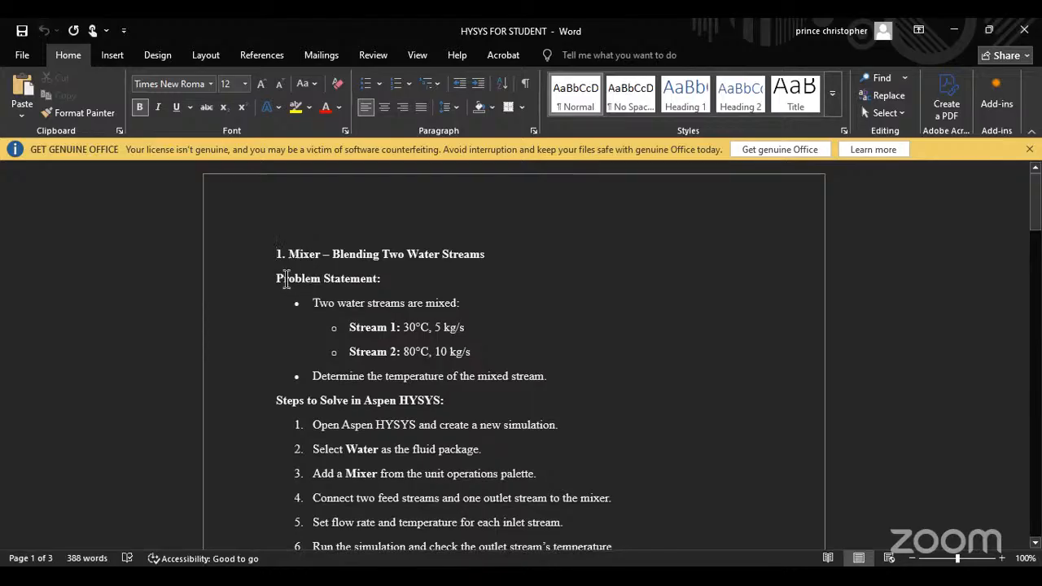
left_click_drag(289, 257, 379, 255)
left_click(324, 256)
- Enlarge the mixer exercise and examine the temperature and flow rate given for Stream 1
left_click(1000, 559)
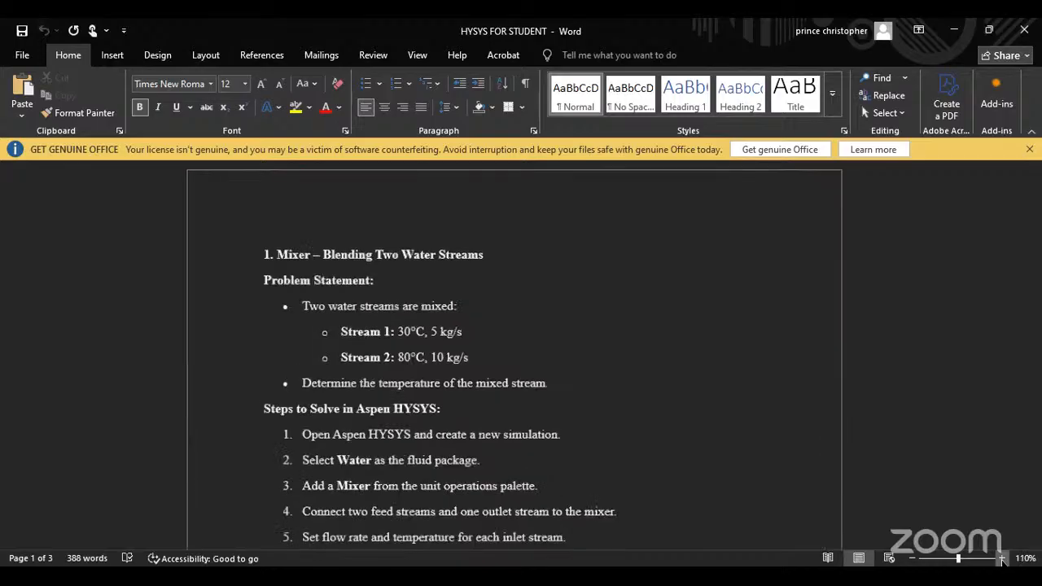
left_click(1000, 559)
left_click(1001, 559)
left_click(1000, 558)
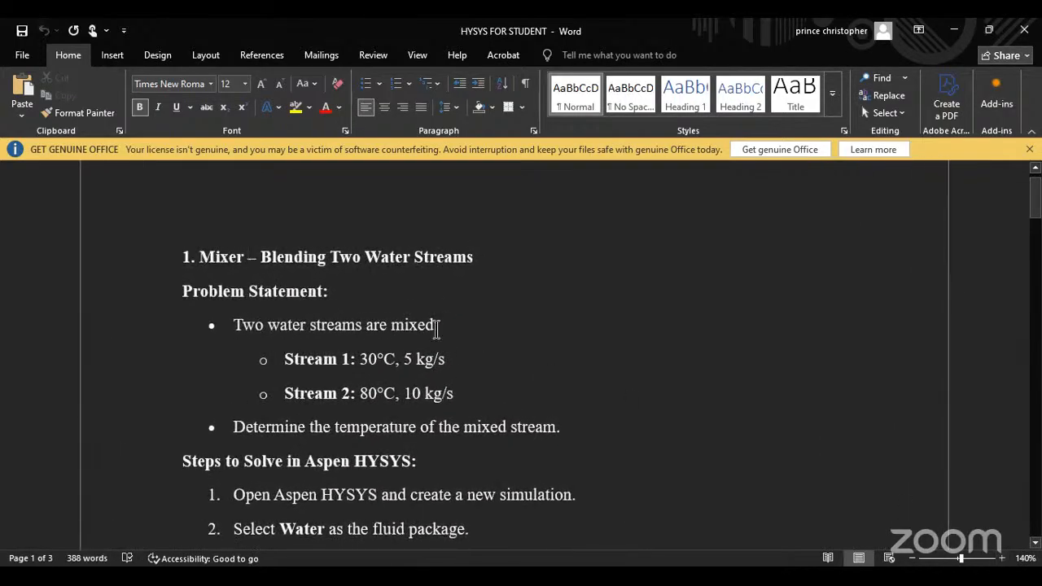
left_click(285, 359)
left_click_drag(432, 370, 454, 360)
left_click(364, 360)
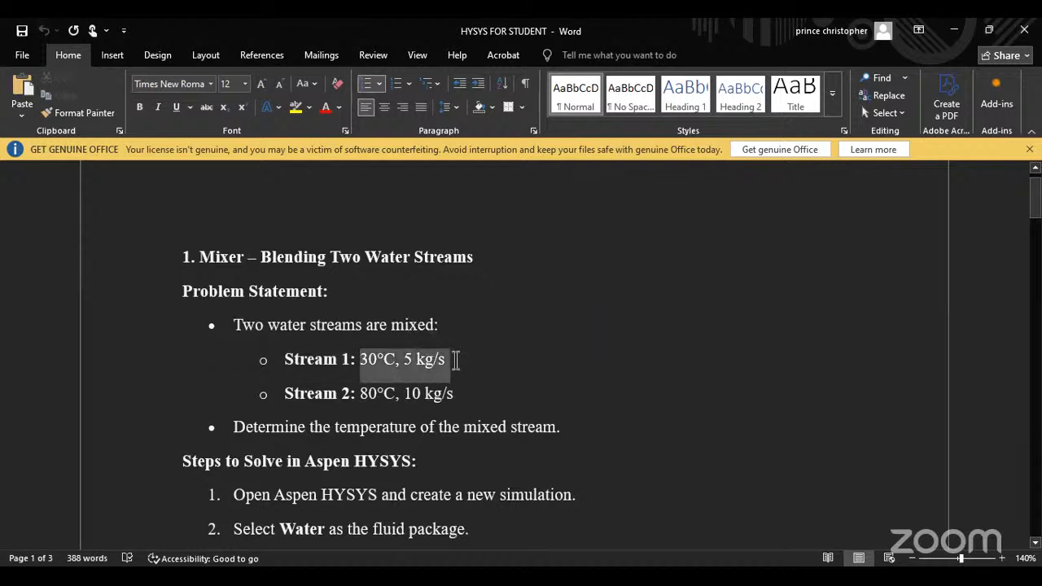
left_click(378, 368)
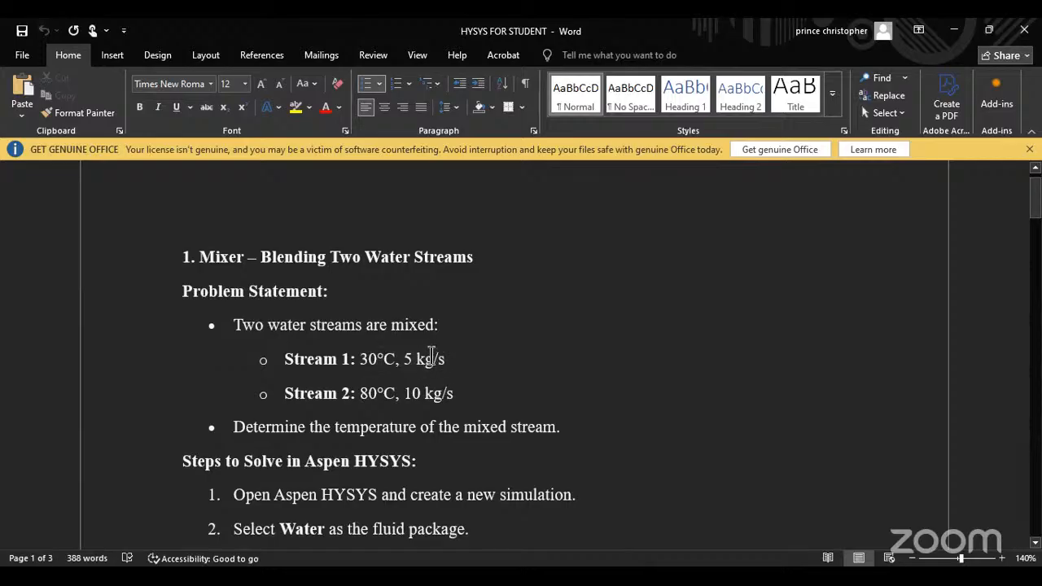
- Read the exercise's Stream 2 temperature and flow rate and the question about the mixed stream
left_click_drag(283, 396, 422, 403)
left_click(419, 404)
left_click_drag(235, 431, 551, 442)
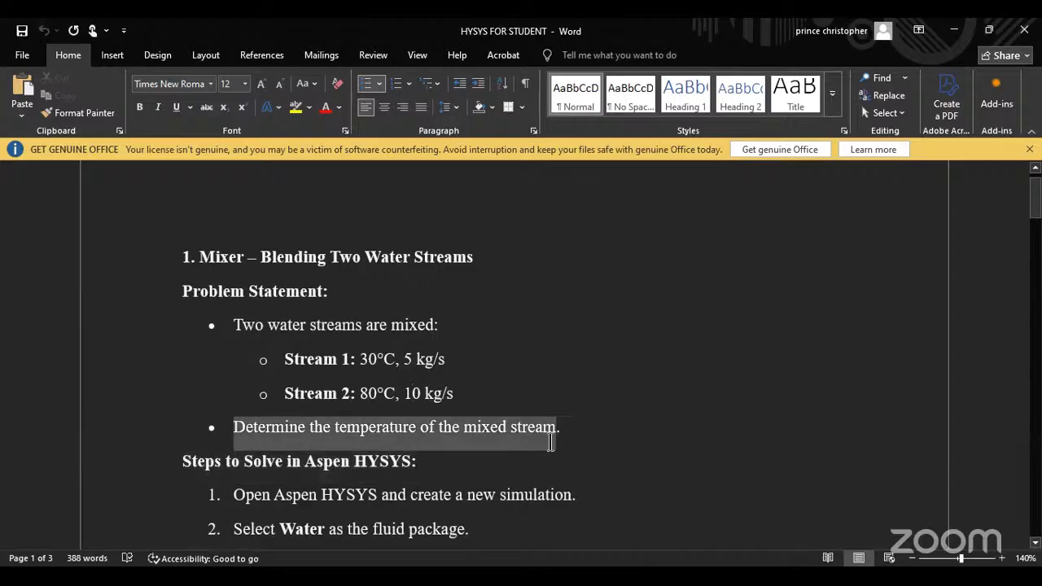
left_click(511, 430)
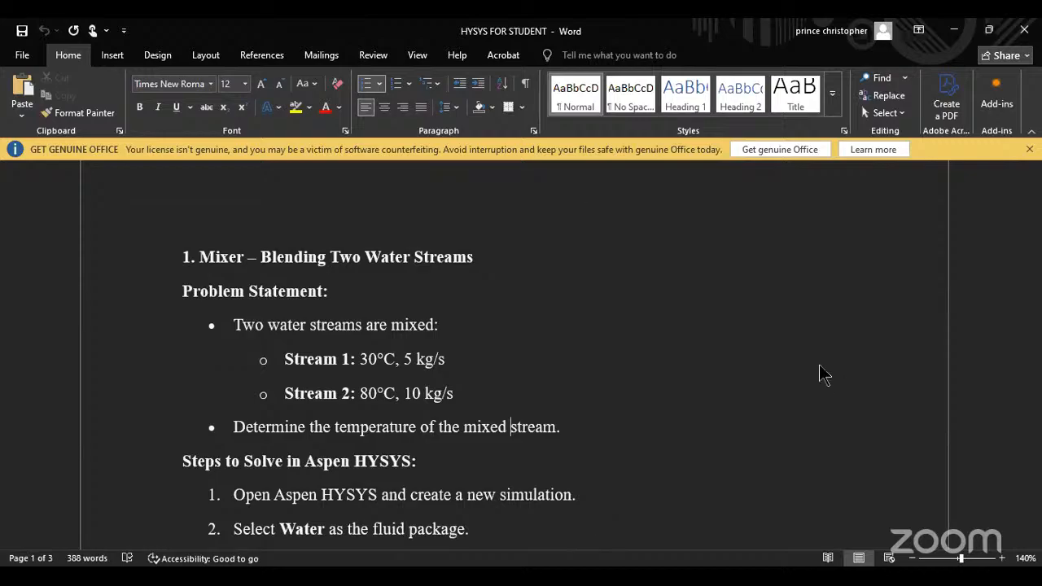
- Switch to Aspen HYSYS and place two material streams on the flowsheet, one above the other
key("alt+Tab")
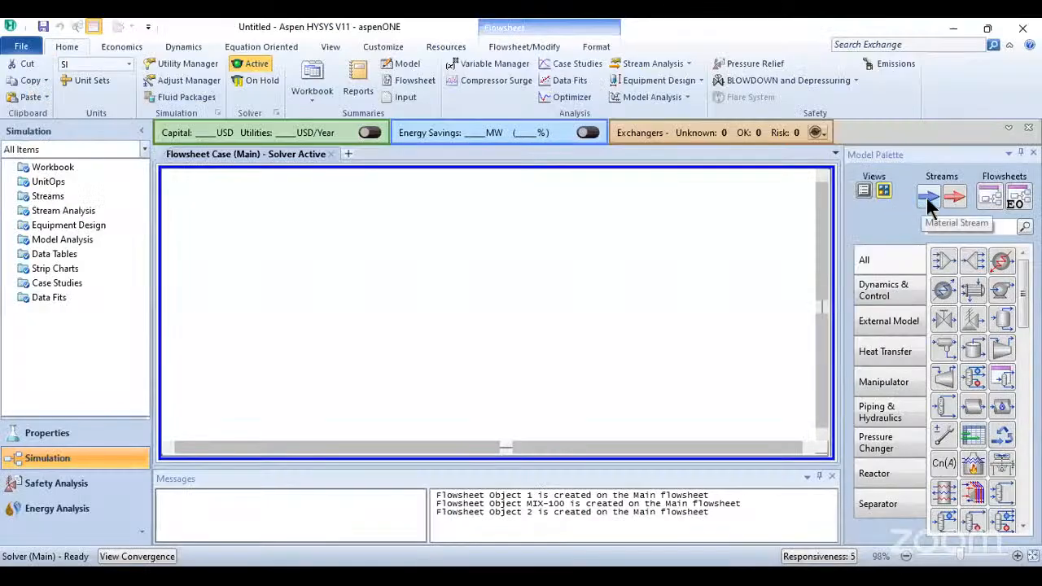
left_click(929, 198)
left_click(318, 324)
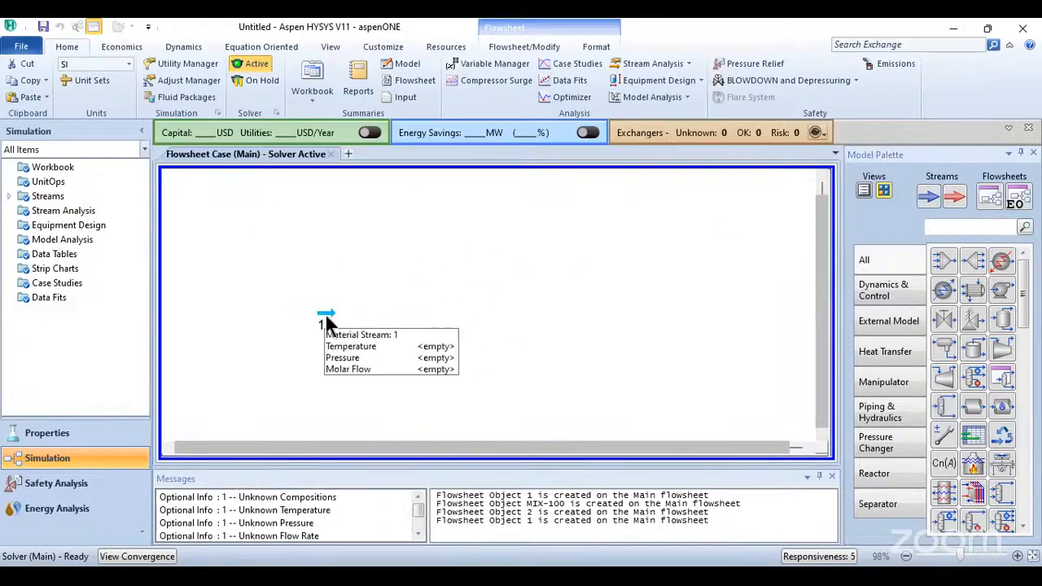
left_click_drag(325, 316, 334, 267)
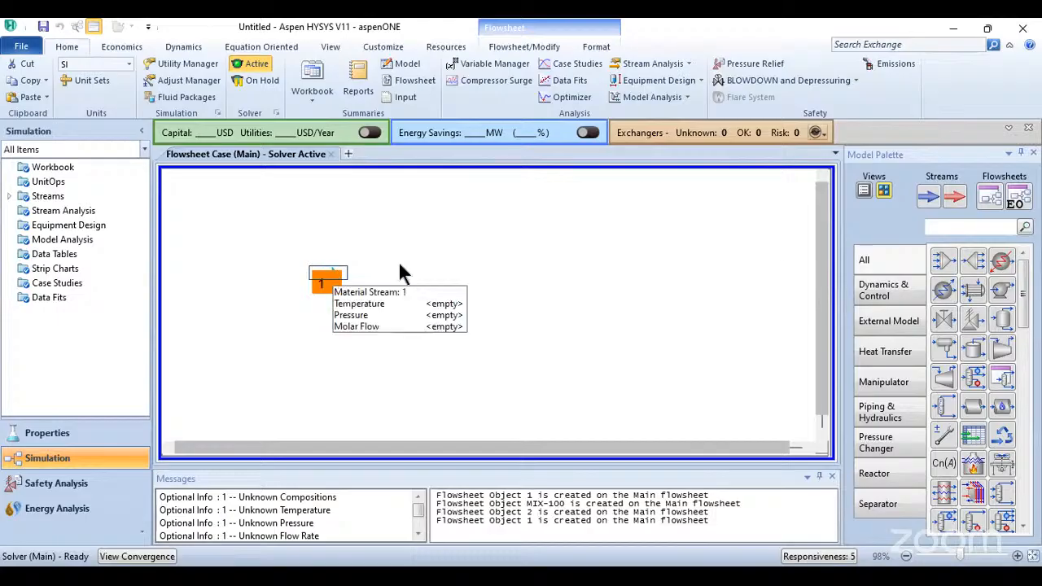
left_click_drag(930, 210, 328, 368)
- Rename the upper material stream as Stream 1
left_click(331, 280)
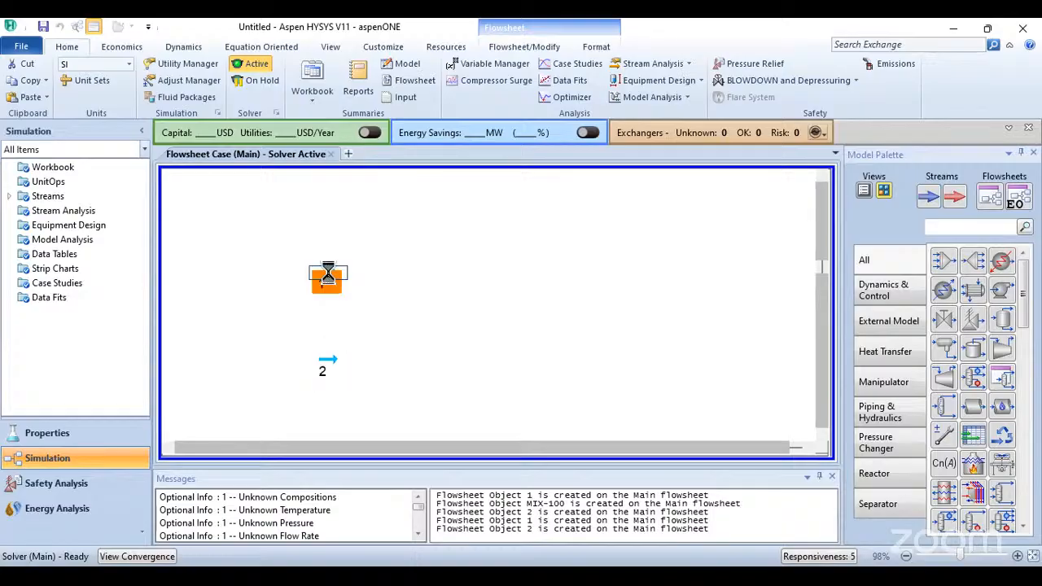
double_click(331, 279)
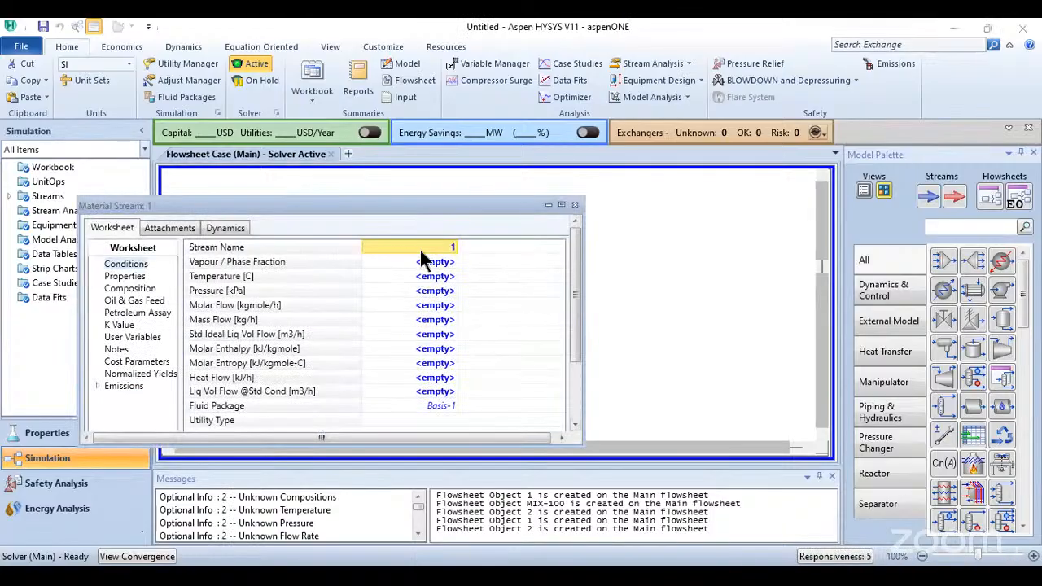
type("Stream 1")
scroll(509, 268, "down", 1)
key("Return")
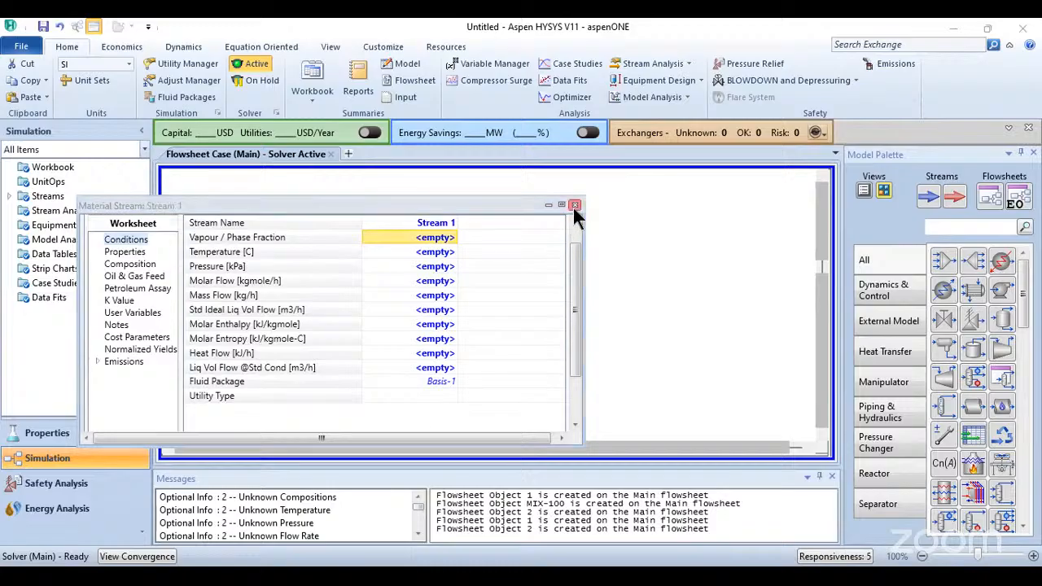
left_click(575, 204)
- Rename the lower material stream as Stream 2
left_click(328, 368)
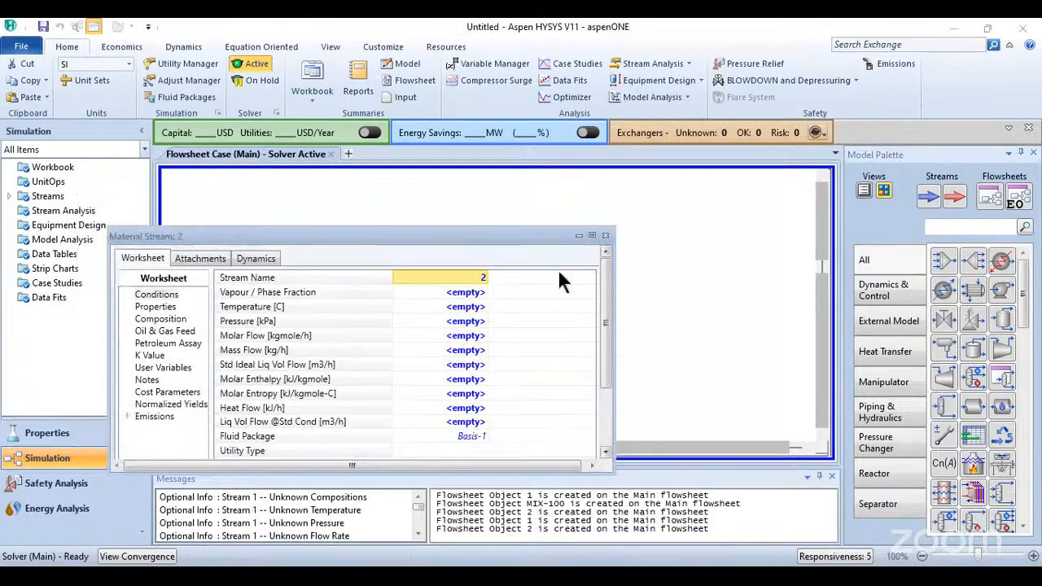
type("S")
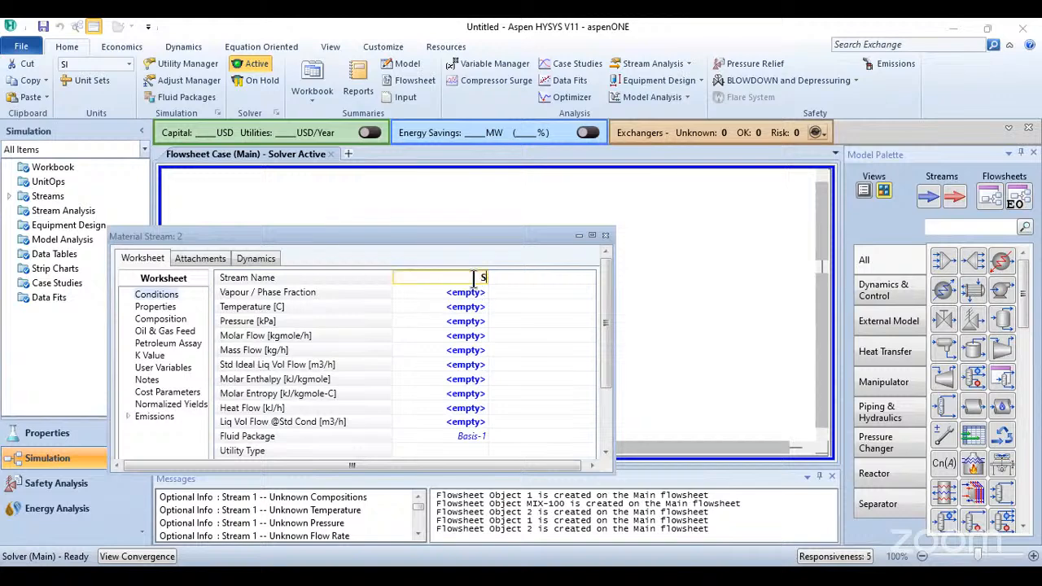
type("tream 2")
left_click(470, 306)
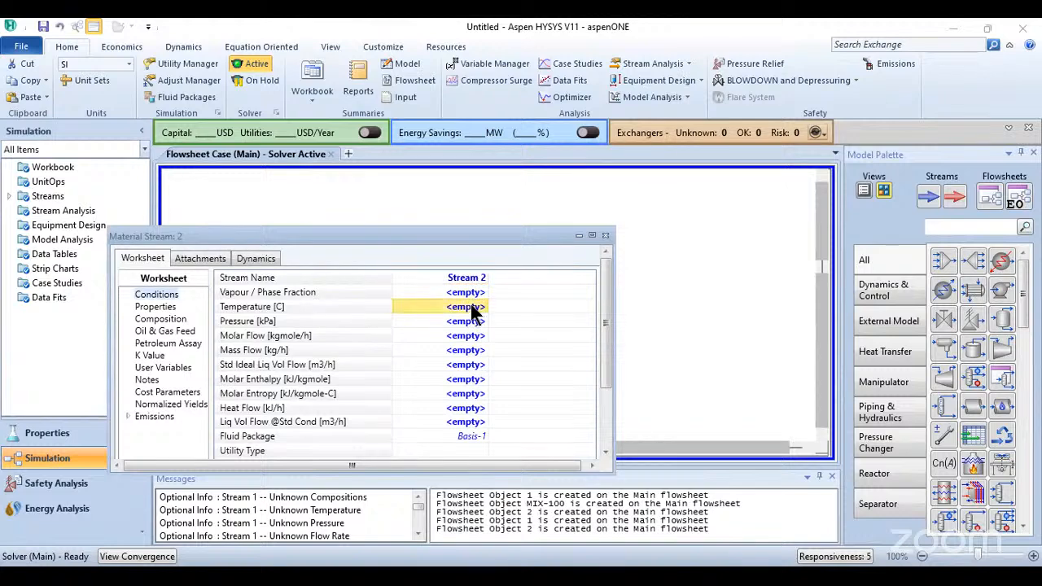
left_click(605, 235)
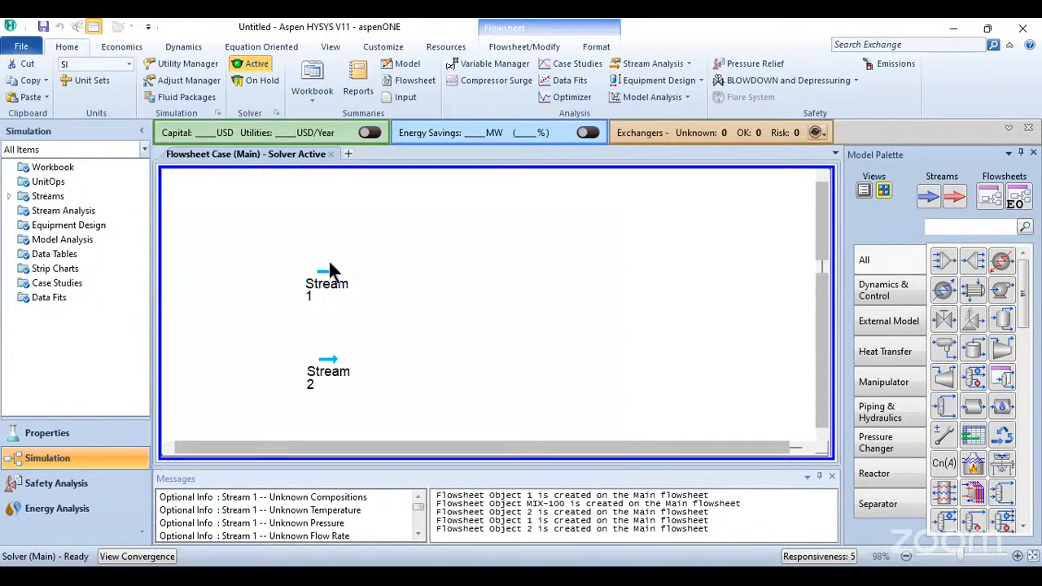
- Place a mixer beside Stream 1 and Stream 2, and add a material stream on its outlet side
left_click(942, 259)
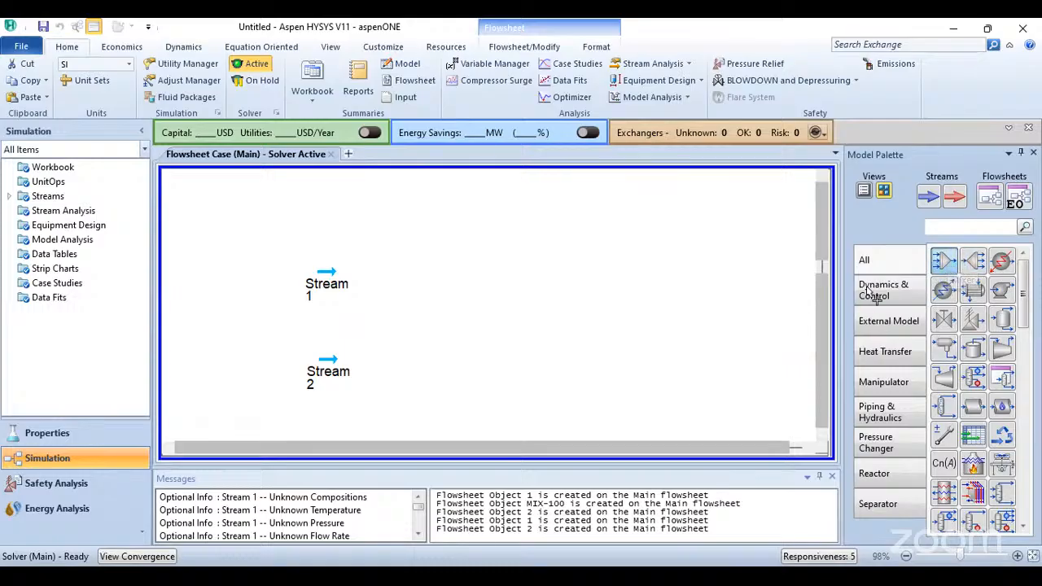
left_click(396, 352)
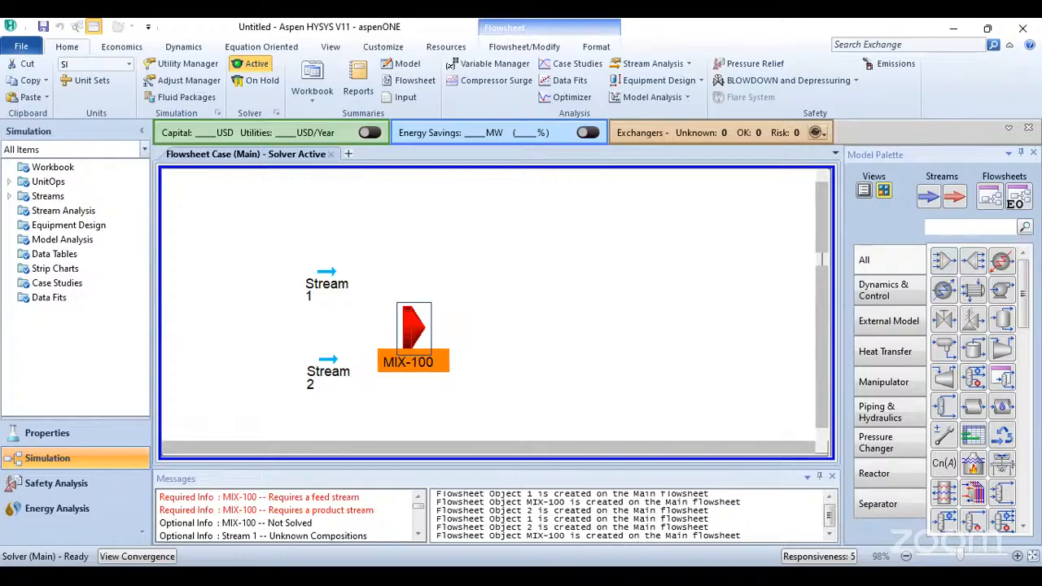
left_click(929, 197)
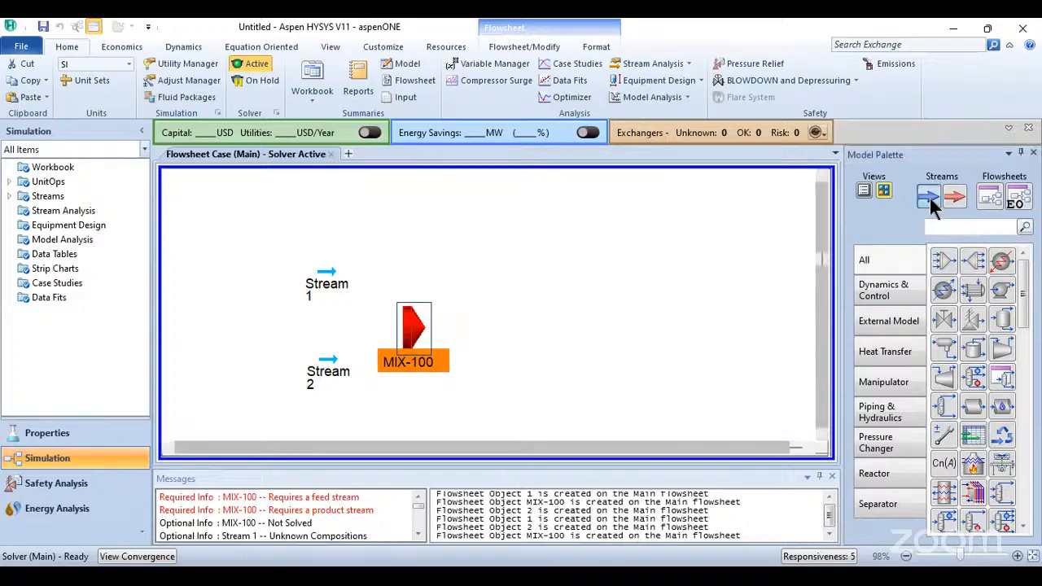
left_click(498, 335)
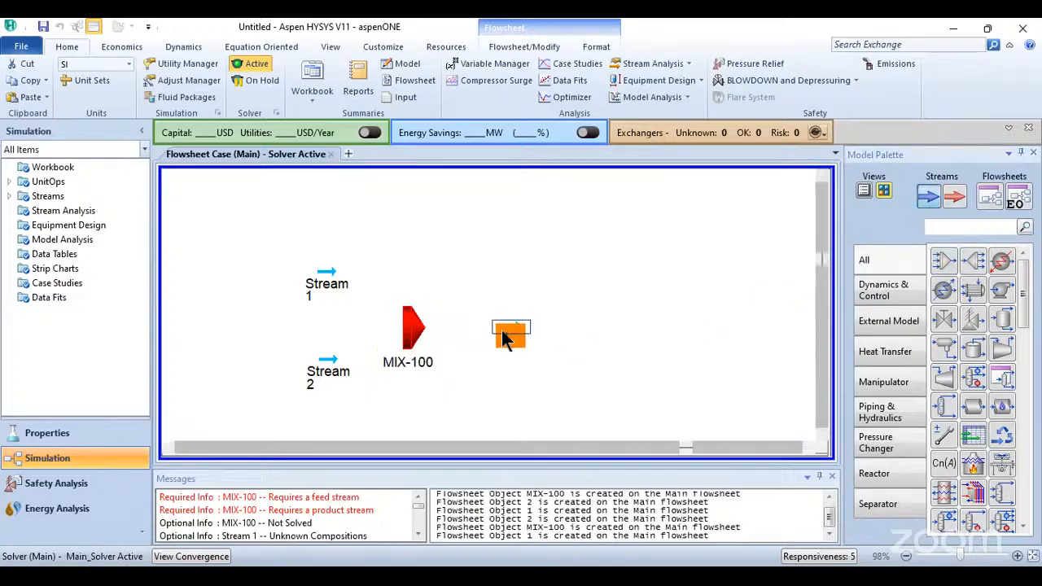
- Rename the material stream on the mixer's outlet side as Mixed Stream
double_click(507, 338)
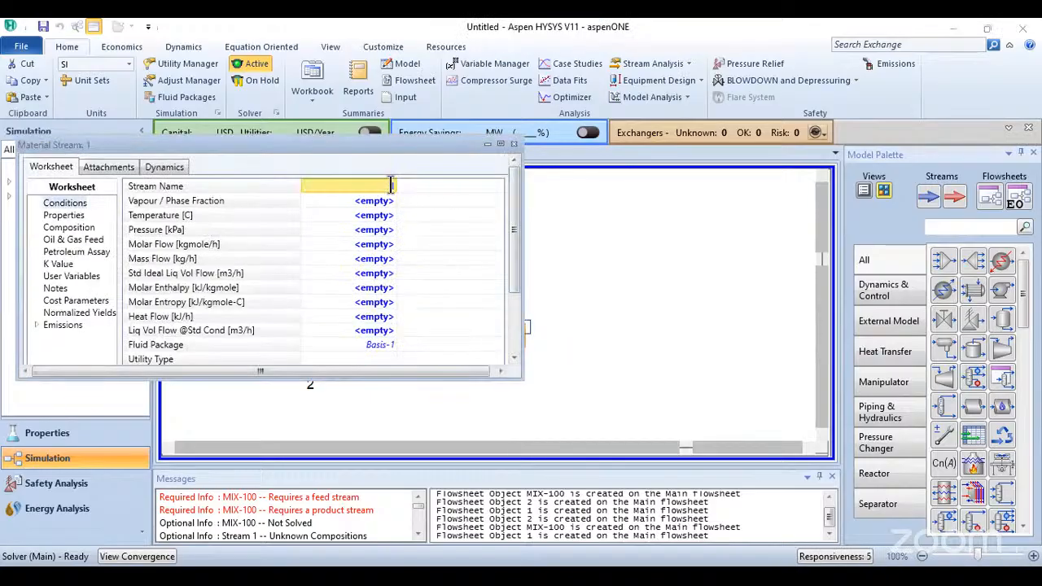
type("Mixed")
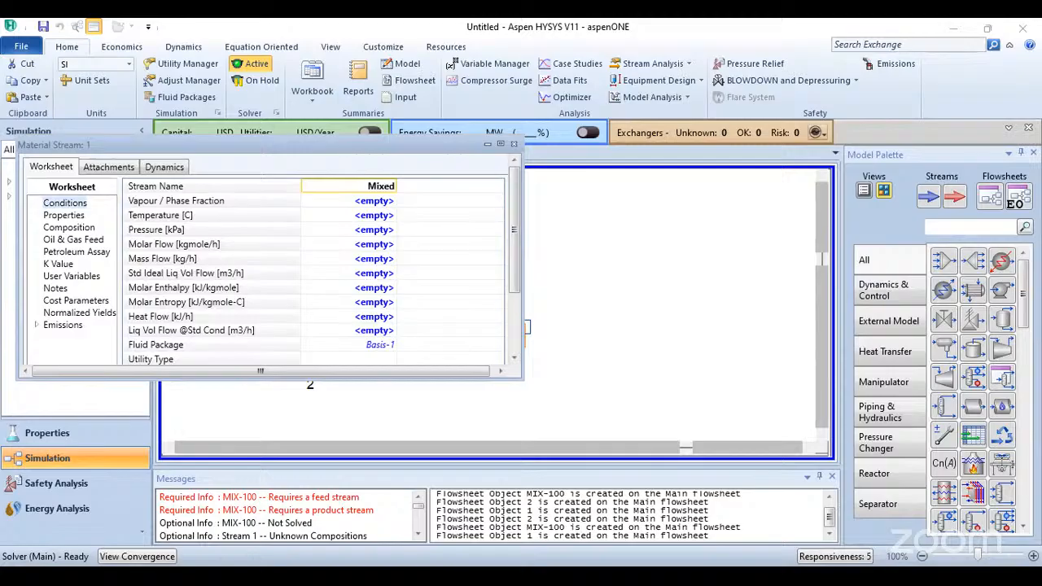
type(" Stream")
left_click(353, 203)
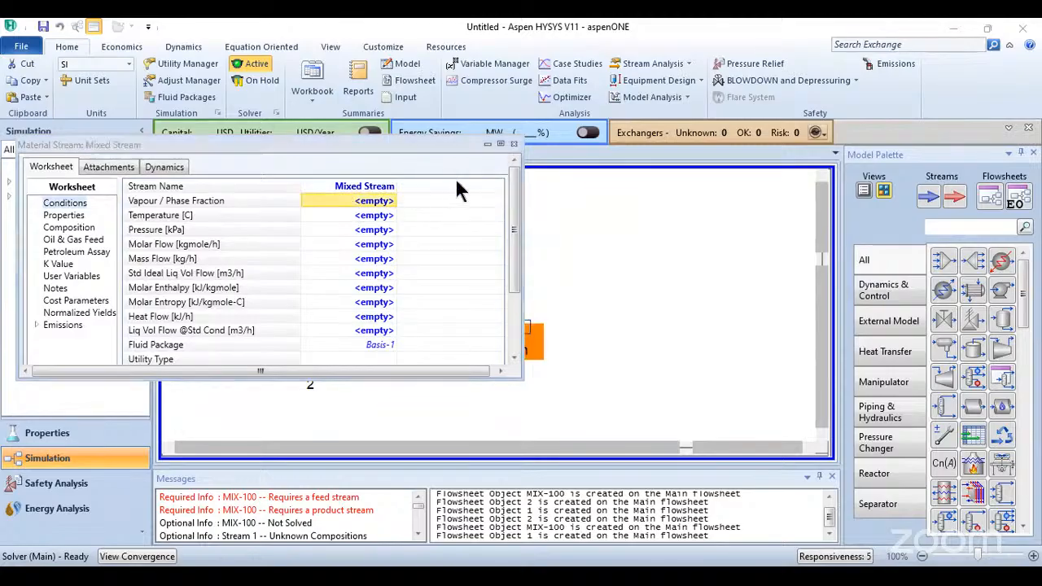
left_click(513, 144)
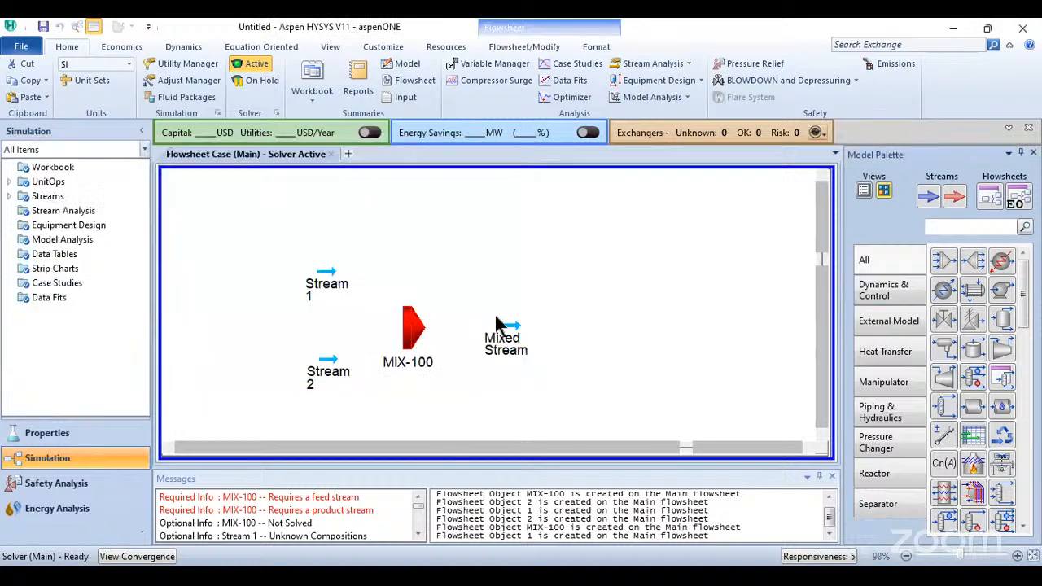
- Space the mixer and Mixed Stream farther from the feed streams and rename the mixer as MIXER-100
left_click_drag(505, 333, 650, 316)
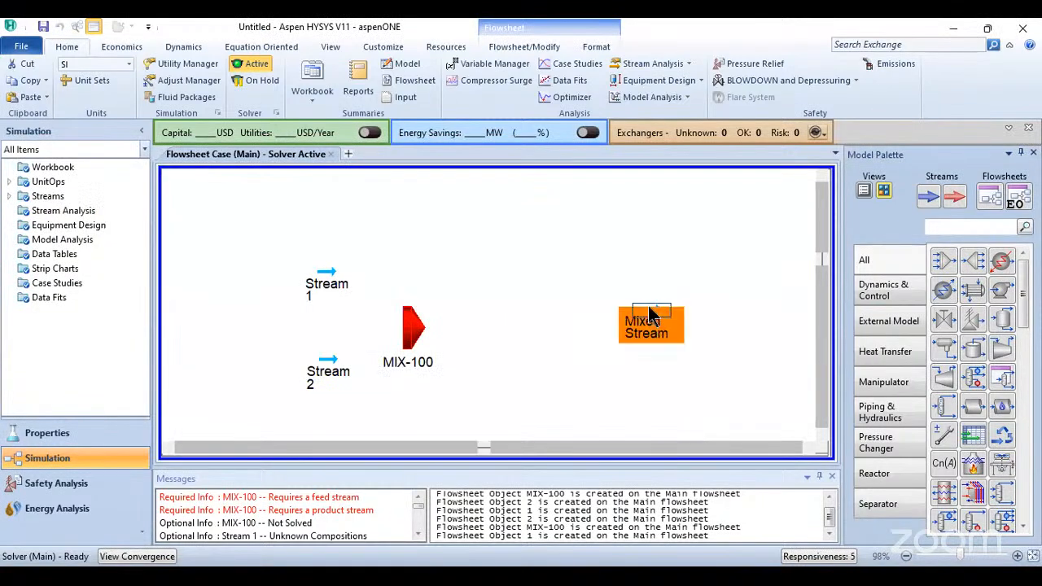
left_click_drag(412, 330, 489, 330)
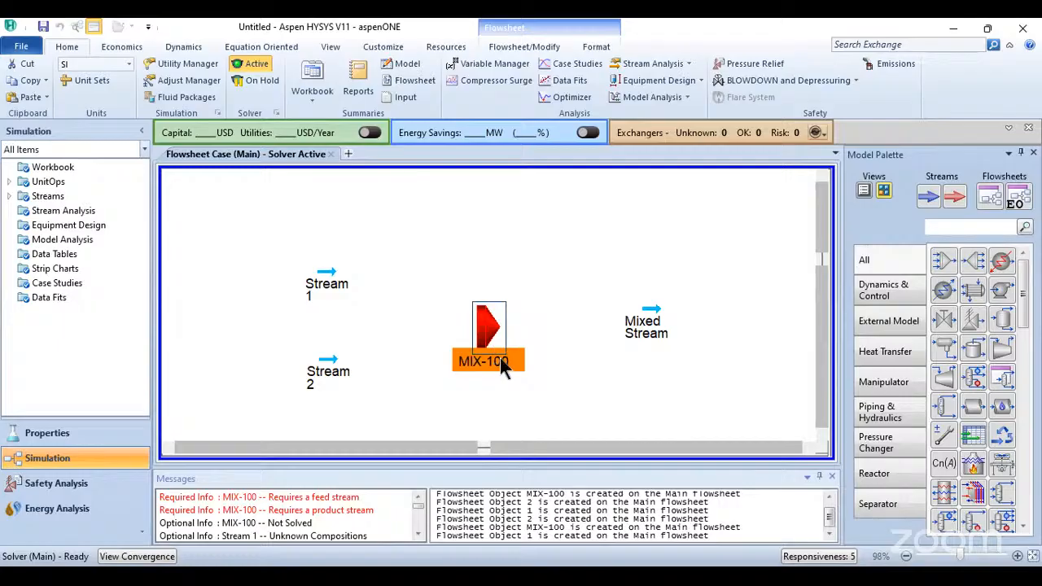
double_click(500, 359)
double_click(279, 222)
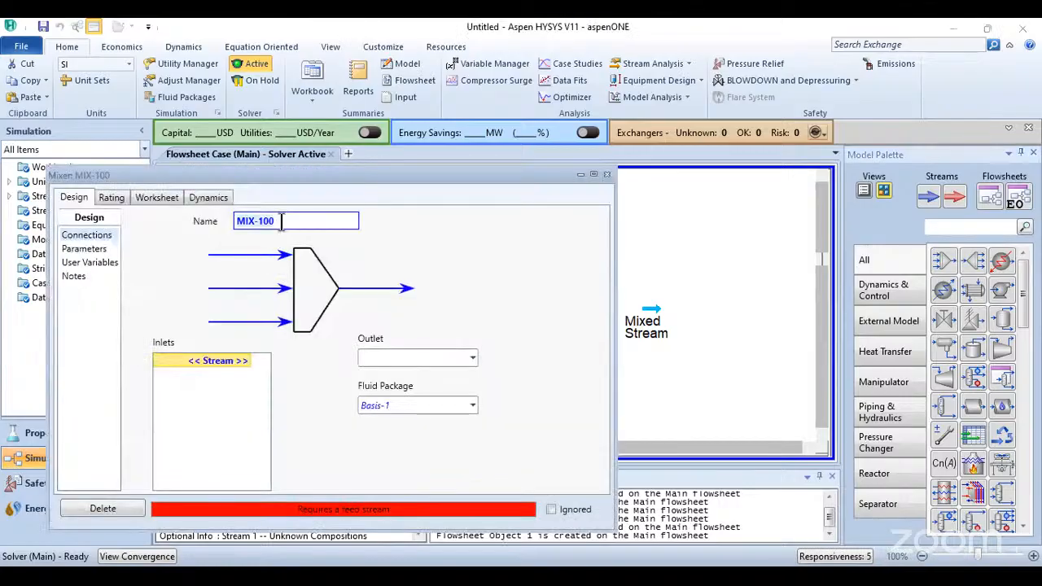
left_click(254, 219)
type("er")
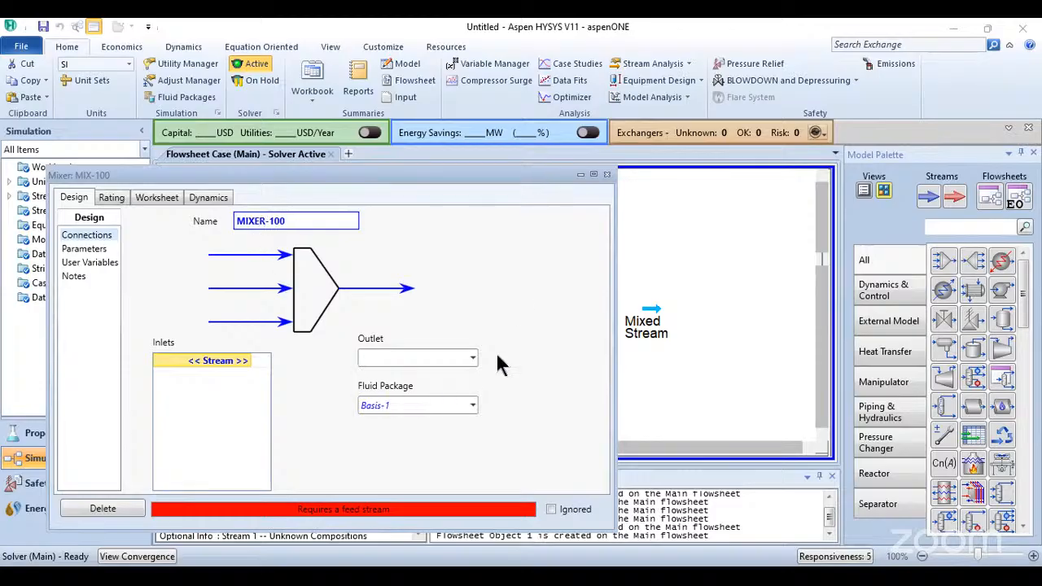
left_click(233, 370)
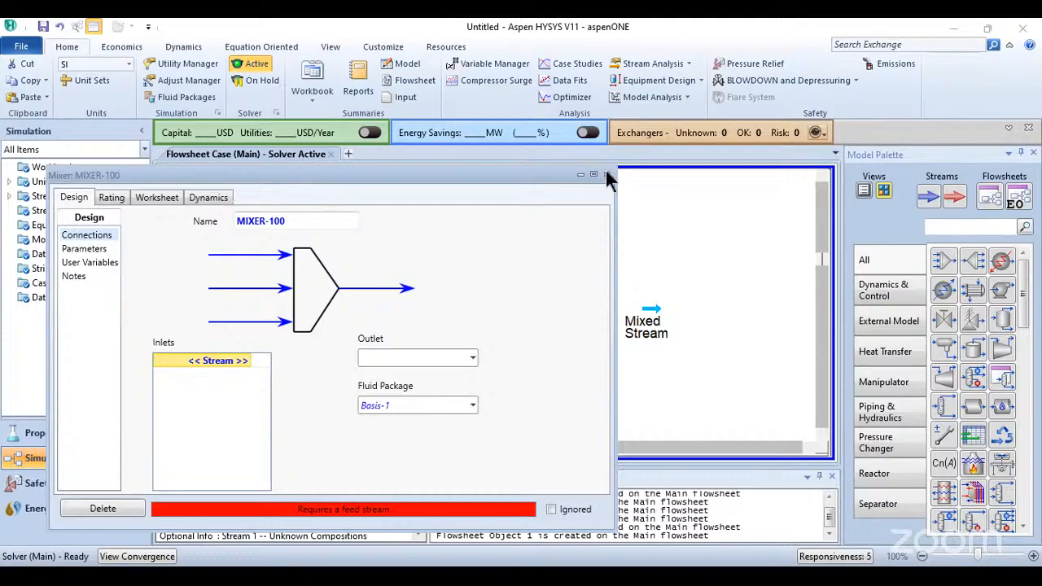
left_click(772, 270)
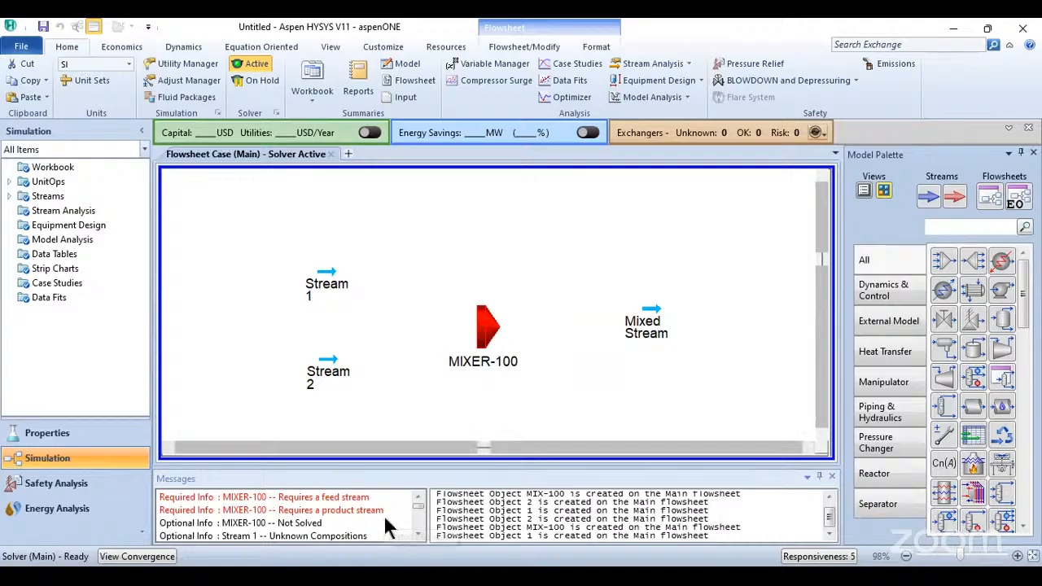
- Review the solver messages for the information missing from the mixer and the streams
scroll(381, 525, "down", 5)
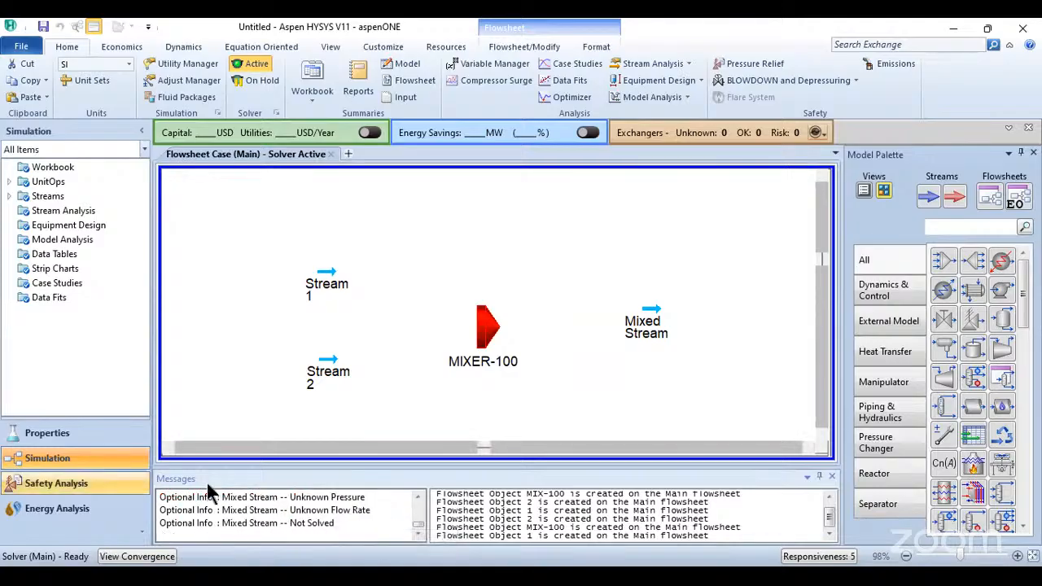
scroll(315, 514, "up", 2)
scroll(315, 516, "down", 2)
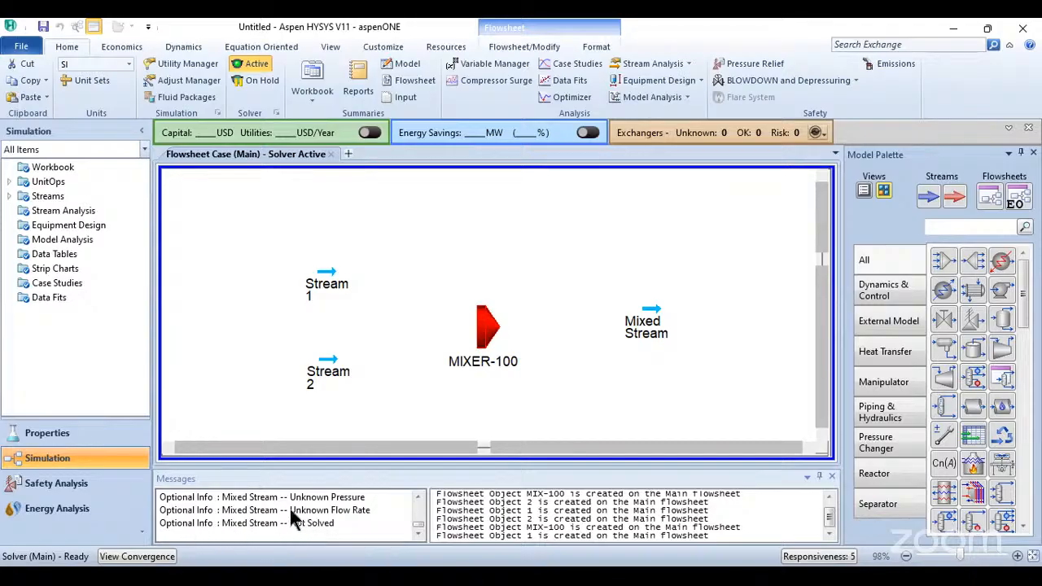
scroll(351, 515, "up", 1)
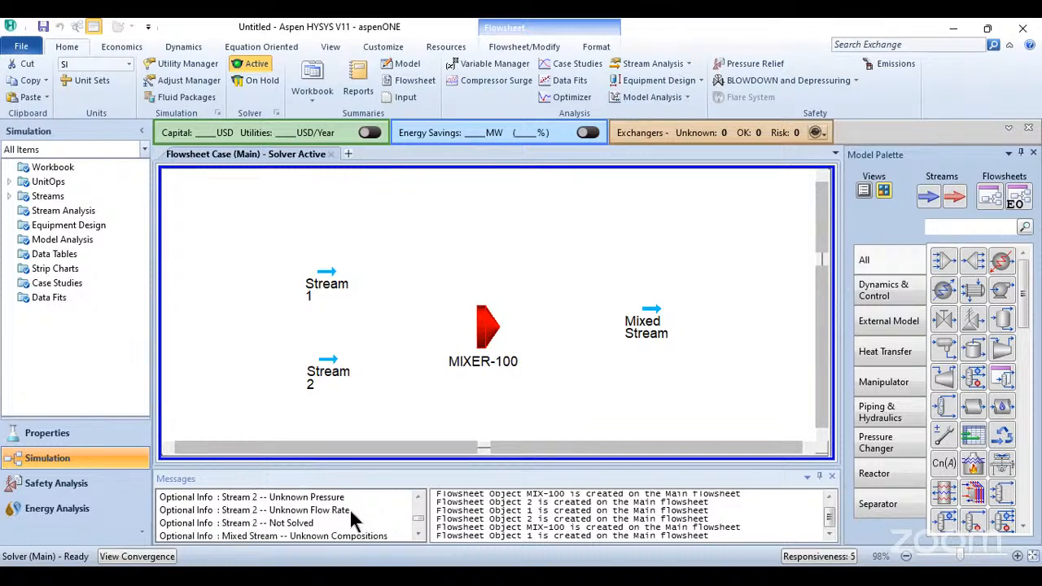
scroll(285, 523, "up", 1)
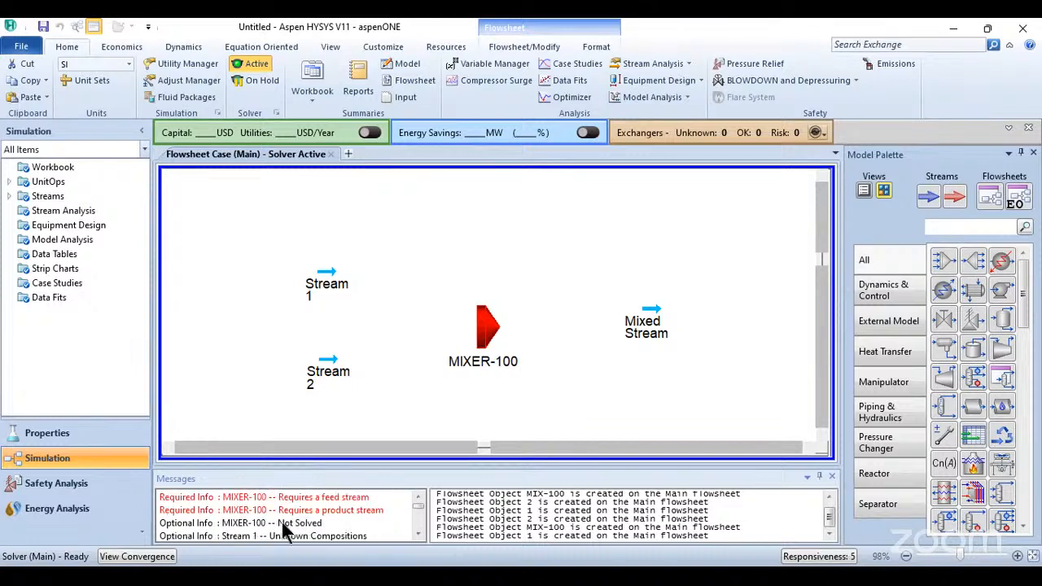
- Connect Stream 1 and Stream 2 as the inlets of MIXER-100
left_click(513, 324)
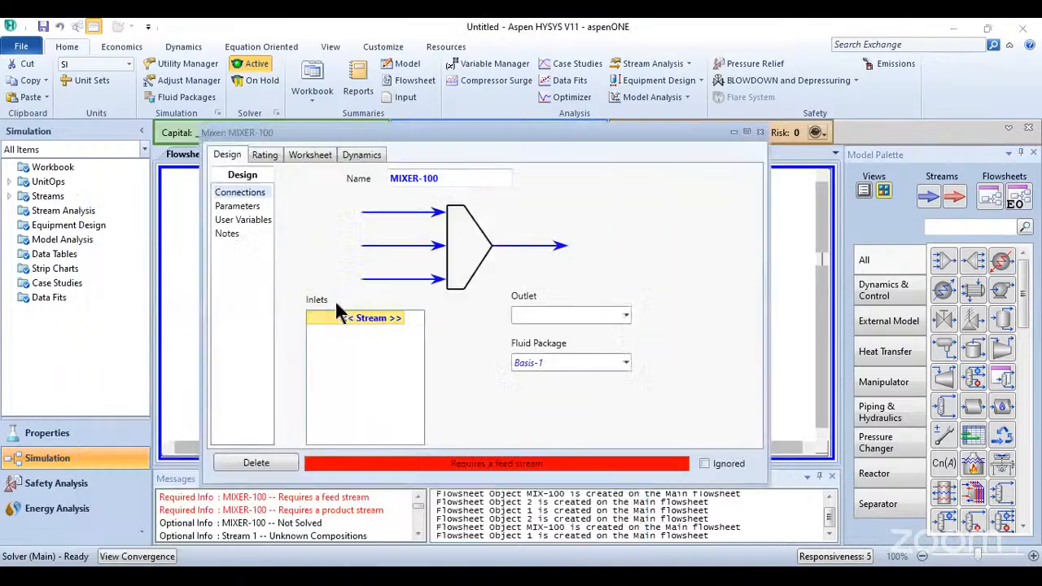
left_click(398, 318)
left_click(342, 355)
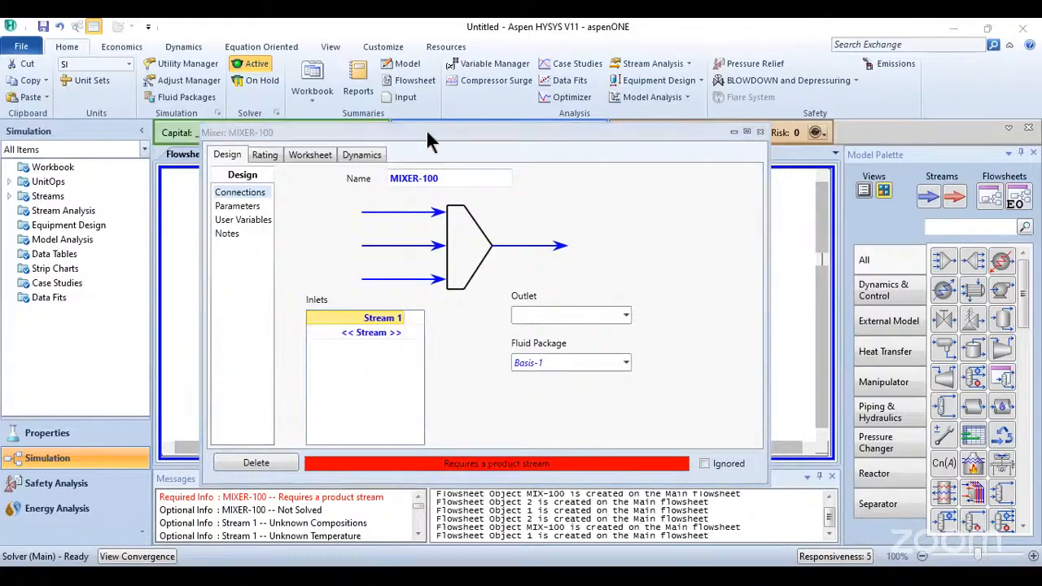
left_click_drag(428, 132, 782, 140)
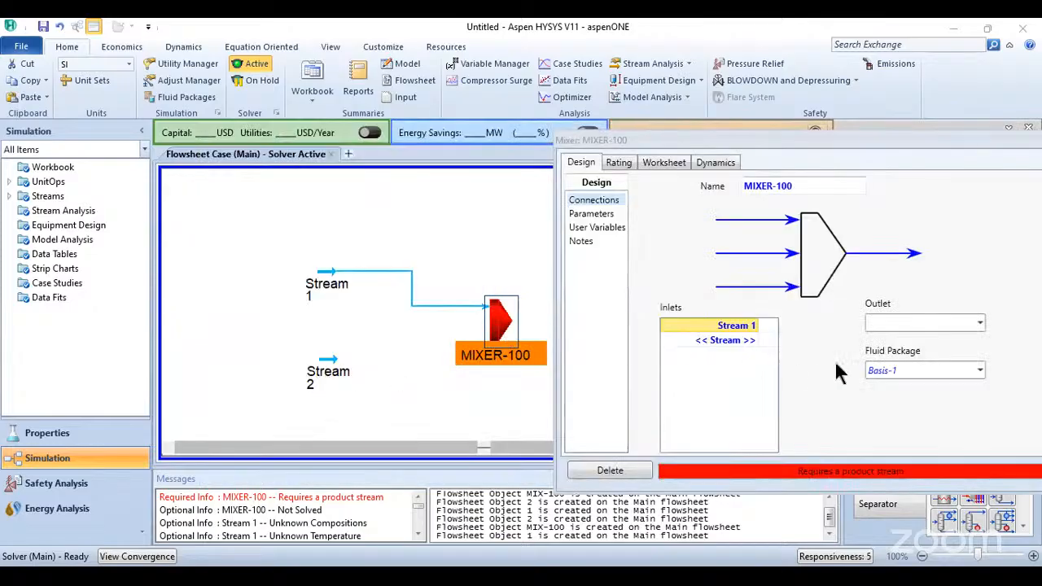
left_click(725, 340)
left_click(698, 375)
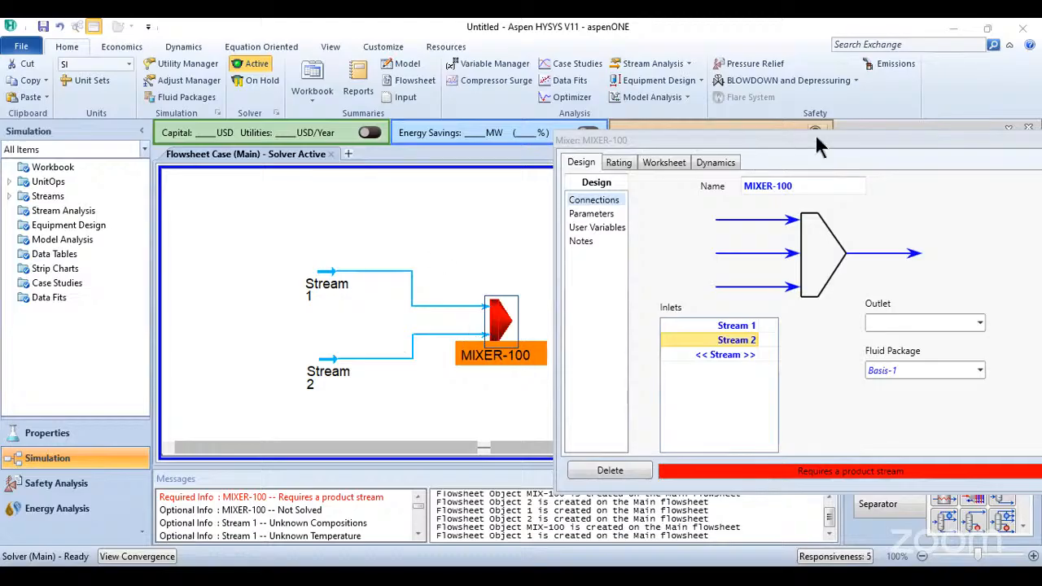
- Connect Mixed Stream as the outlet of MIXER-100 and close the mixer's property window
left_click_drag(815, 138, 108, 155)
left_click(274, 340)
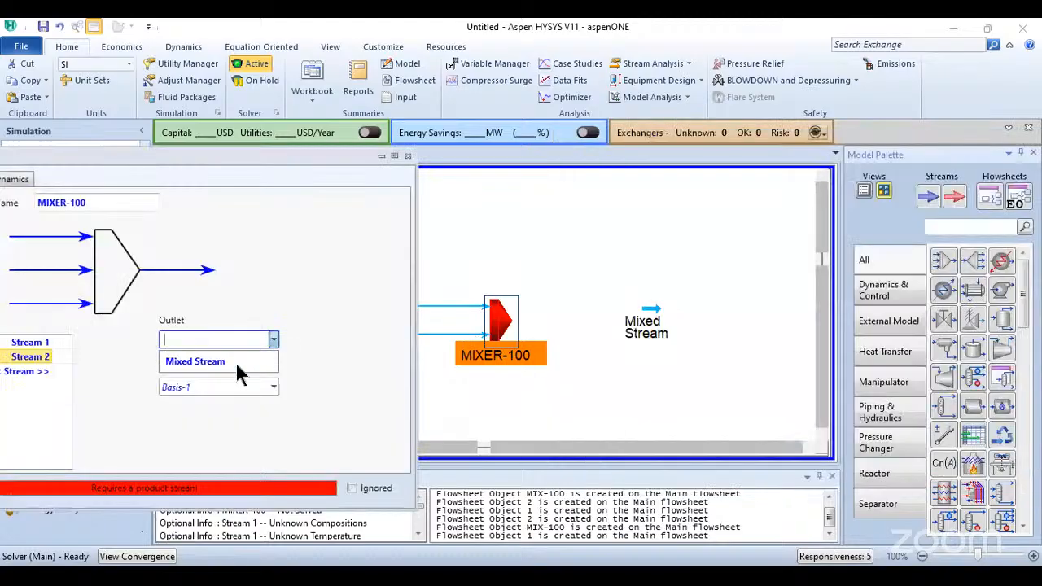
left_click(235, 363)
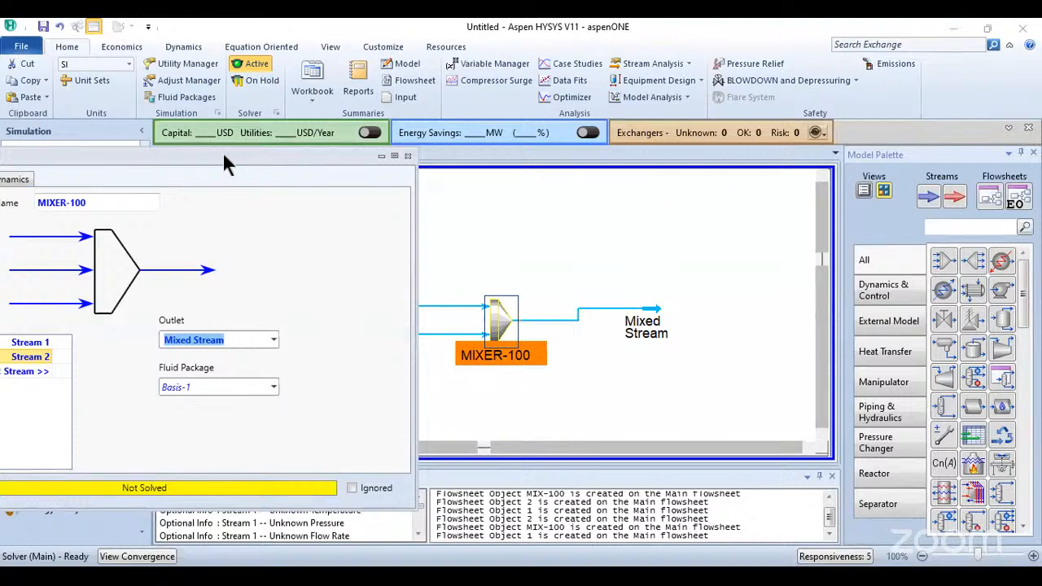
left_click_drag(223, 151, 523, 134)
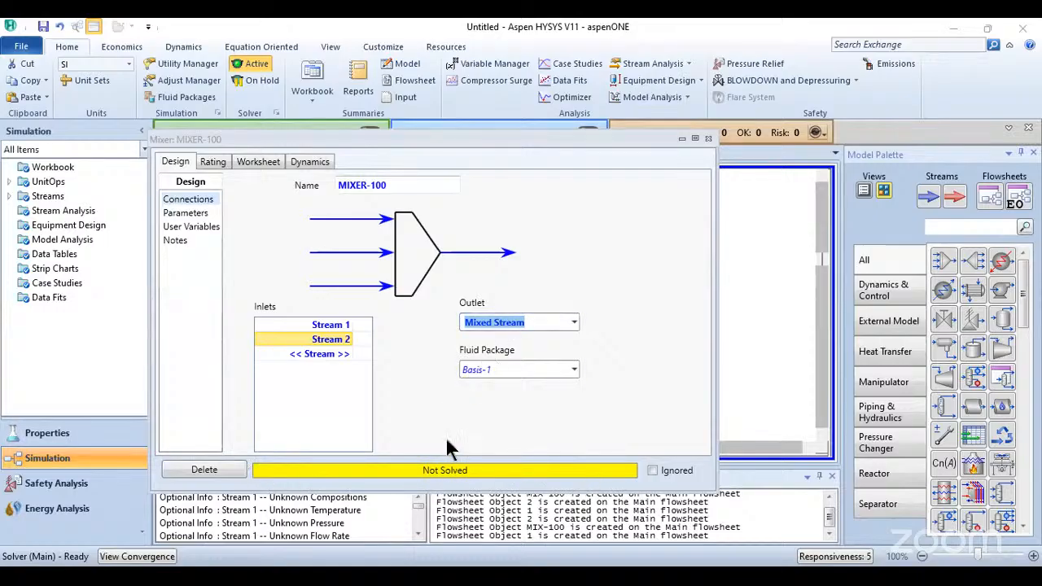
left_click(708, 140)
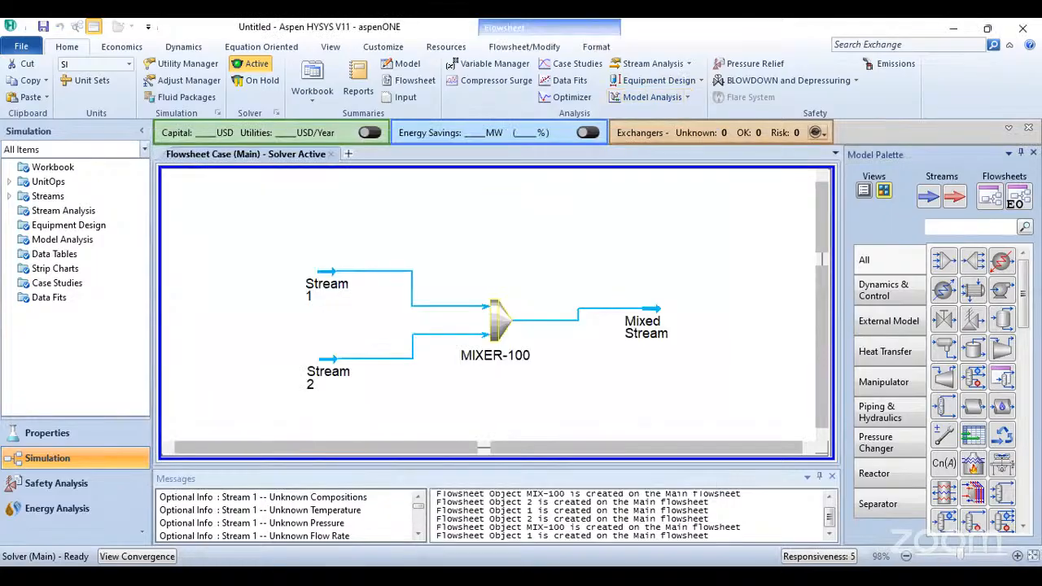
- Move Mixed Stream down slightly on the flowsheet so it lines up with the mixer's outlet
scroll(381, 520, "down", 5)
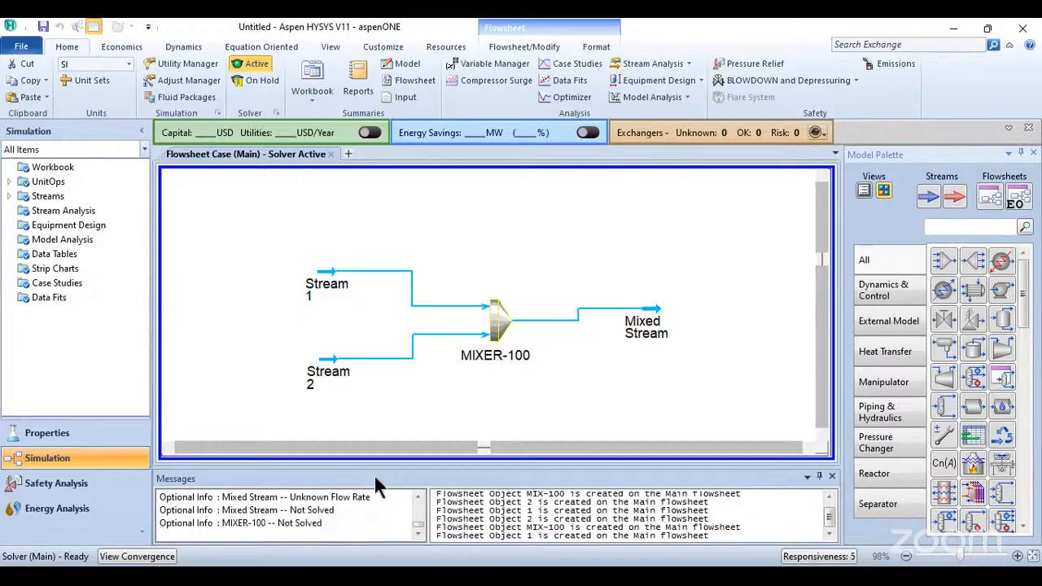
left_click_drag(657, 310, 661, 323)
scroll(309, 516, "up", 2)
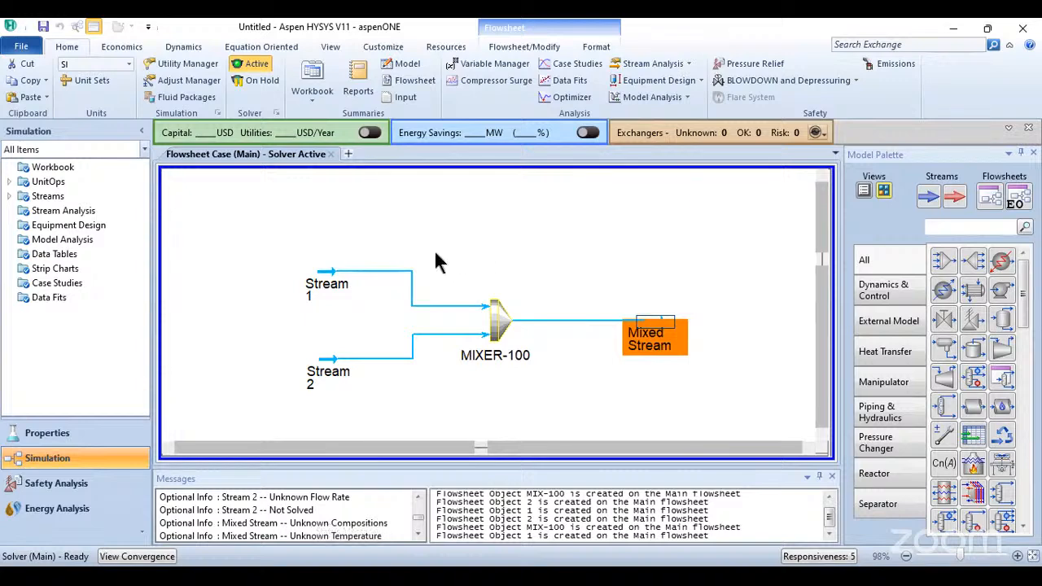
- Open Stream 1's conditions and set its temperature to 30 °C
left_click(329, 278)
double_click(329, 273)
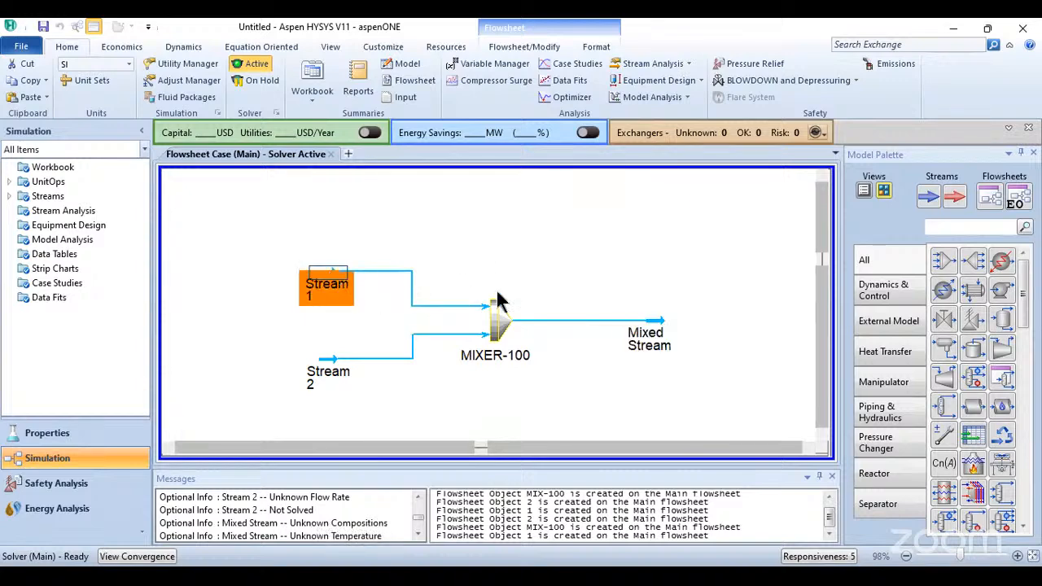
left_click(604, 271)
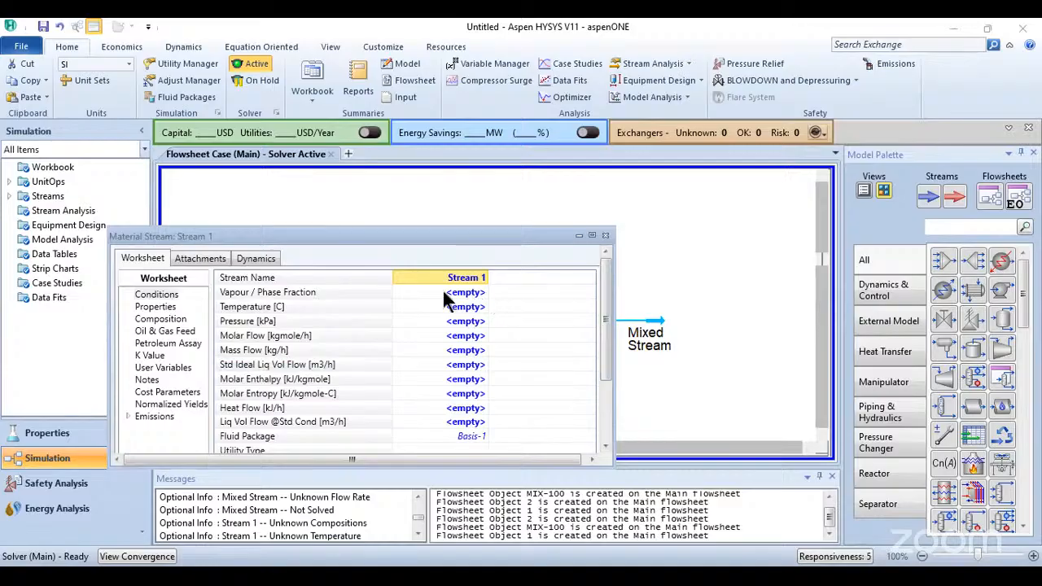
left_click(459, 306)
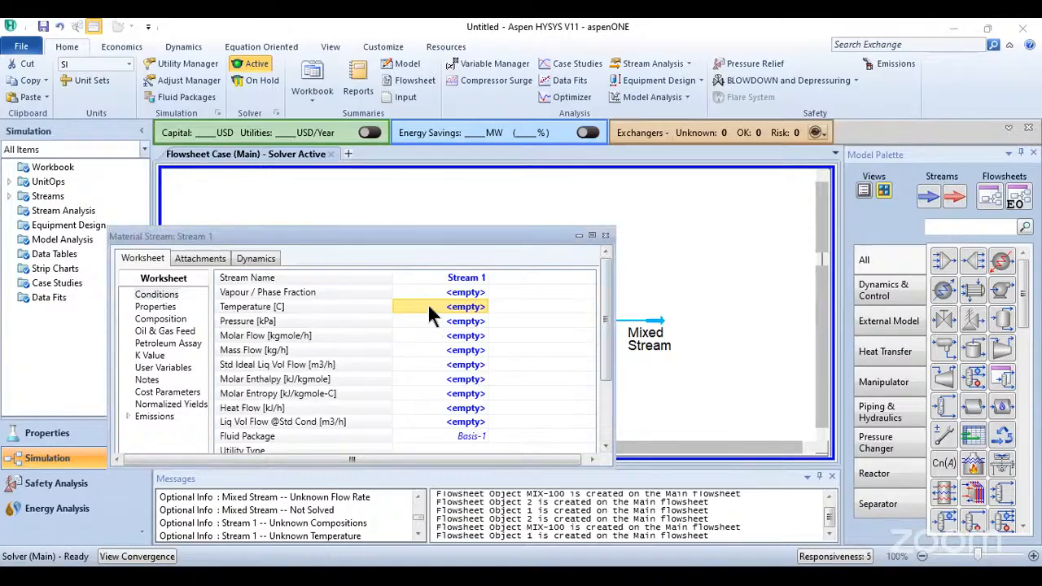
type("30")
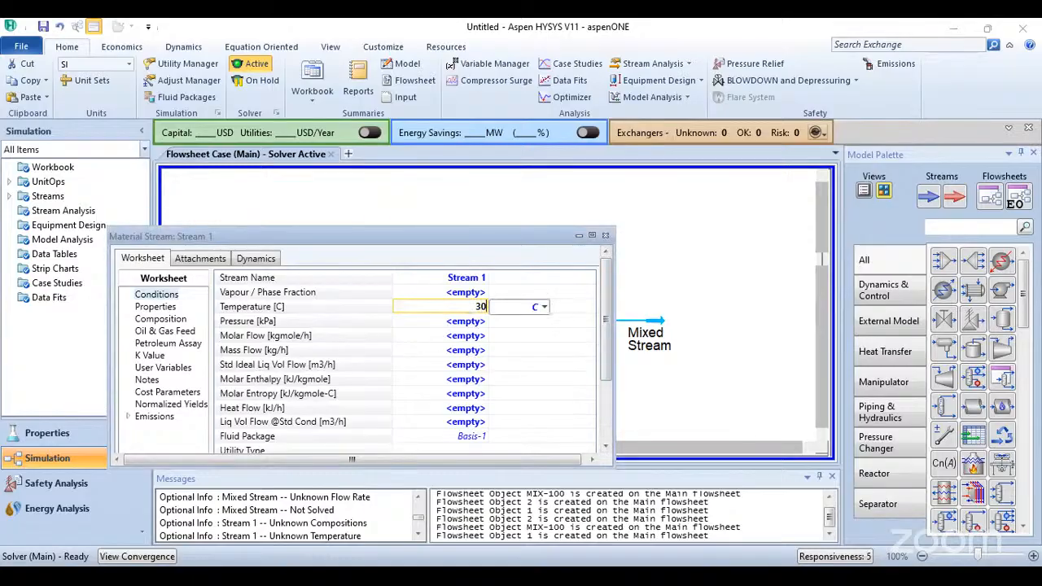
left_click(525, 309)
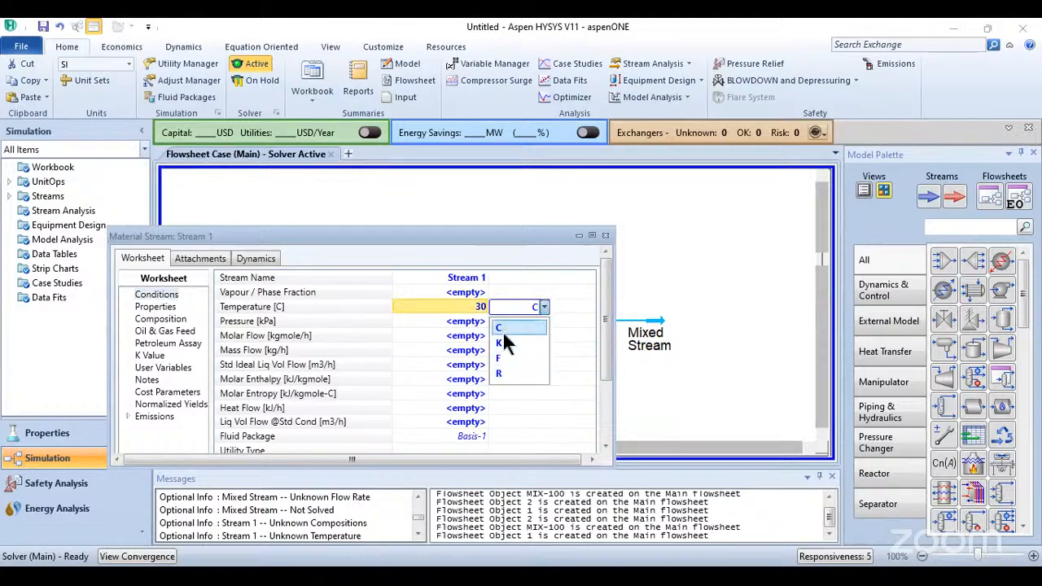
left_click(533, 306)
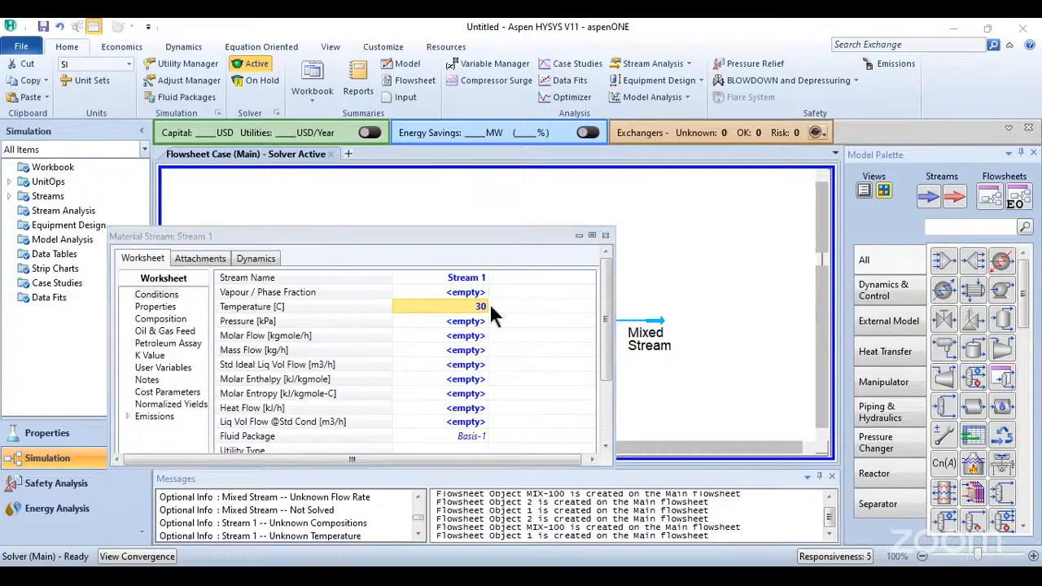
left_click(467, 324)
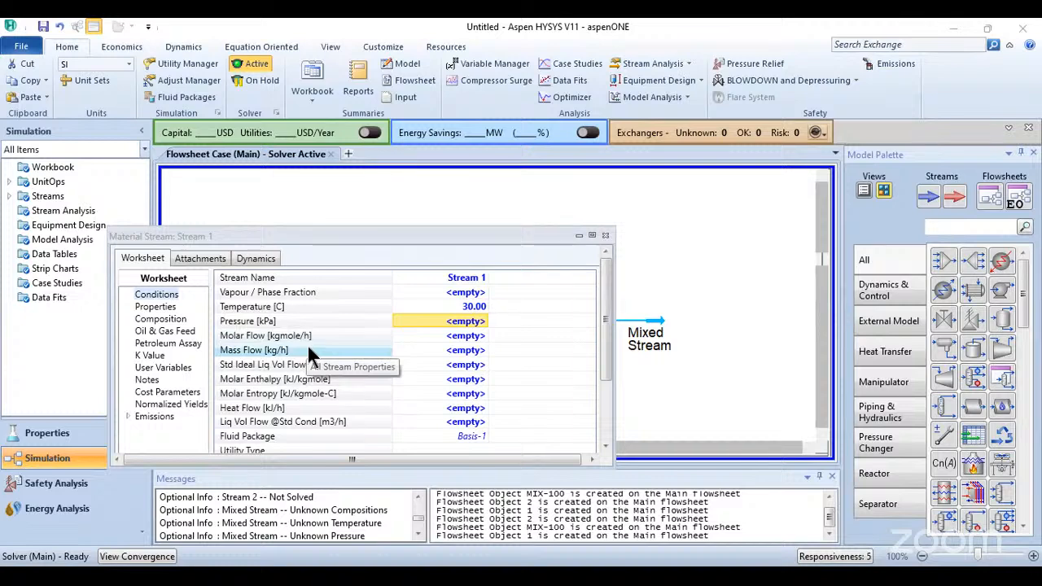
- Set Stream 1's mass flow to 5 kg/s
left_click(464, 354)
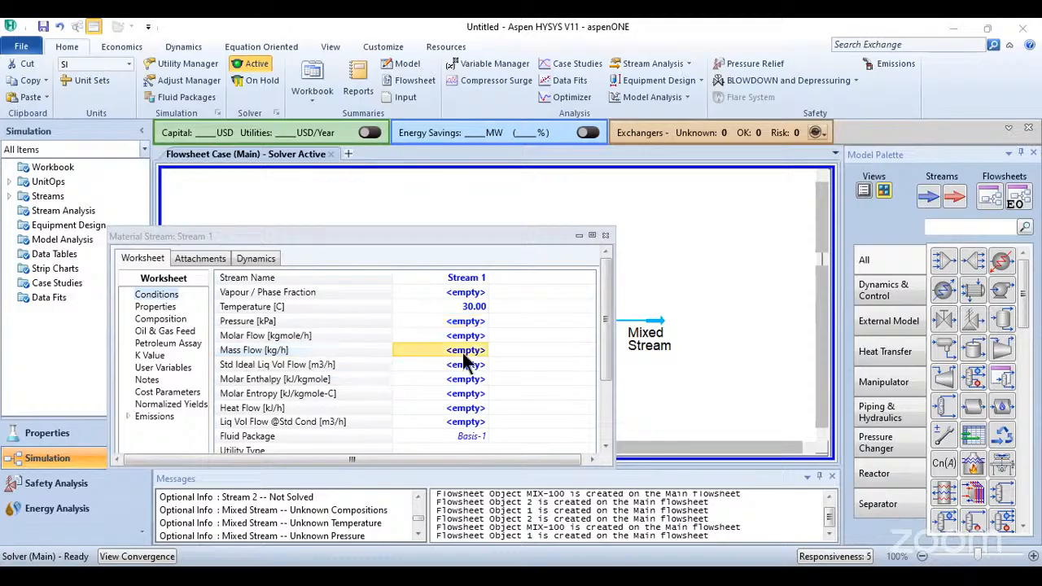
type("5")
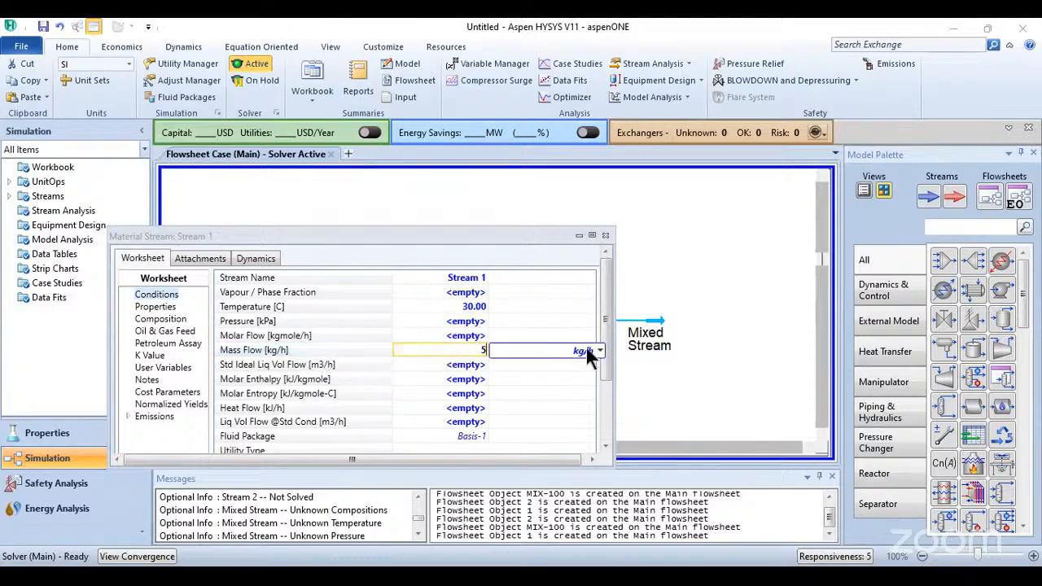
left_click(600, 351)
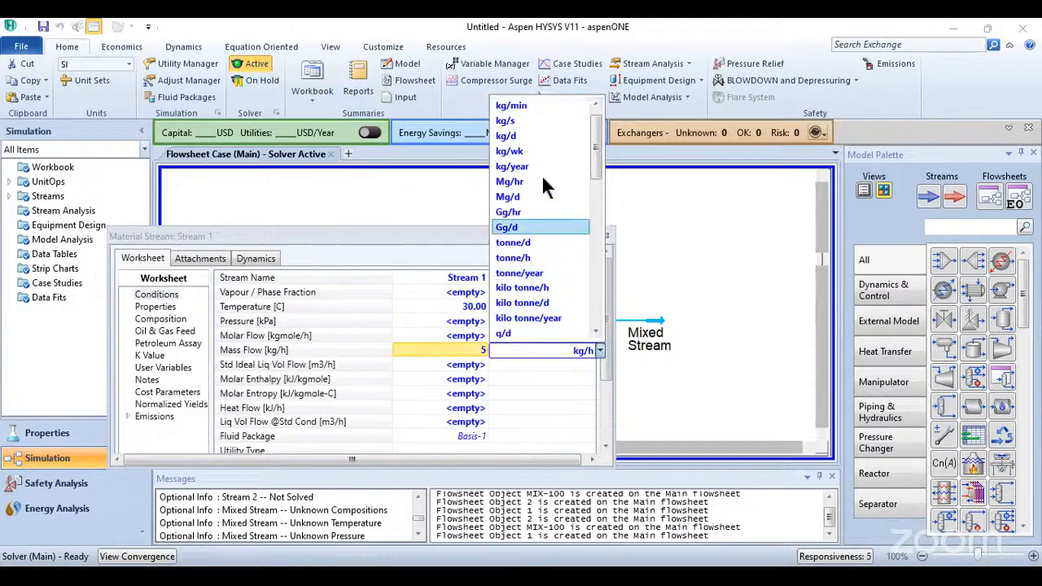
left_click(521, 119)
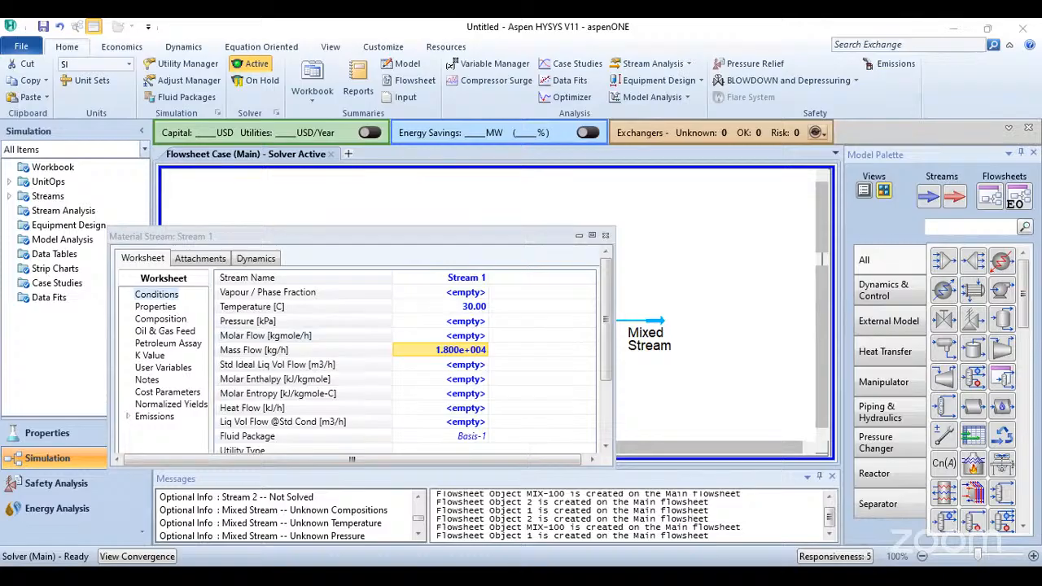
- Set Stream 1's pressure to 1 atm
left_click(347, 320)
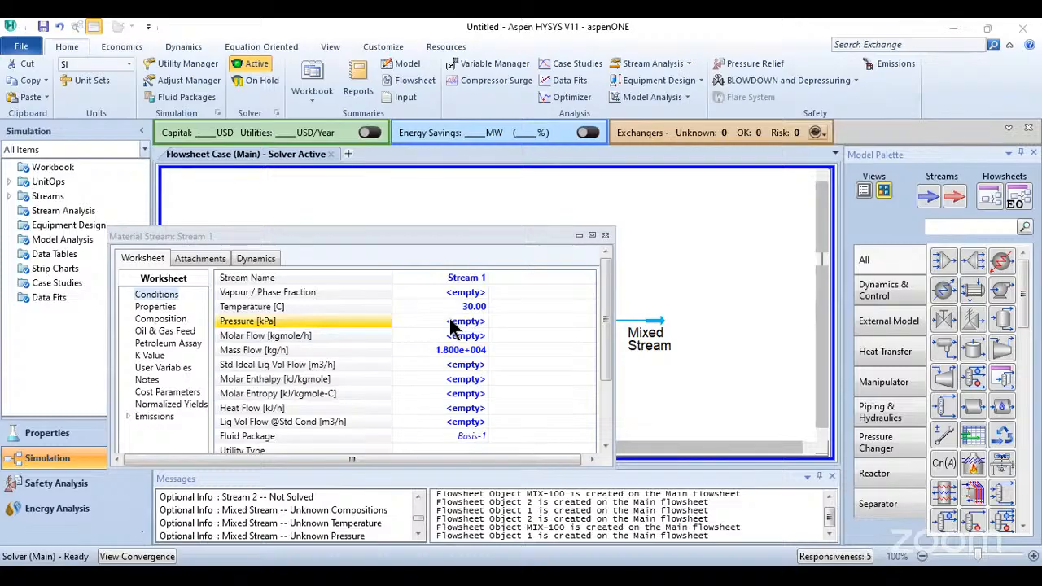
left_click(477, 322)
type("1")
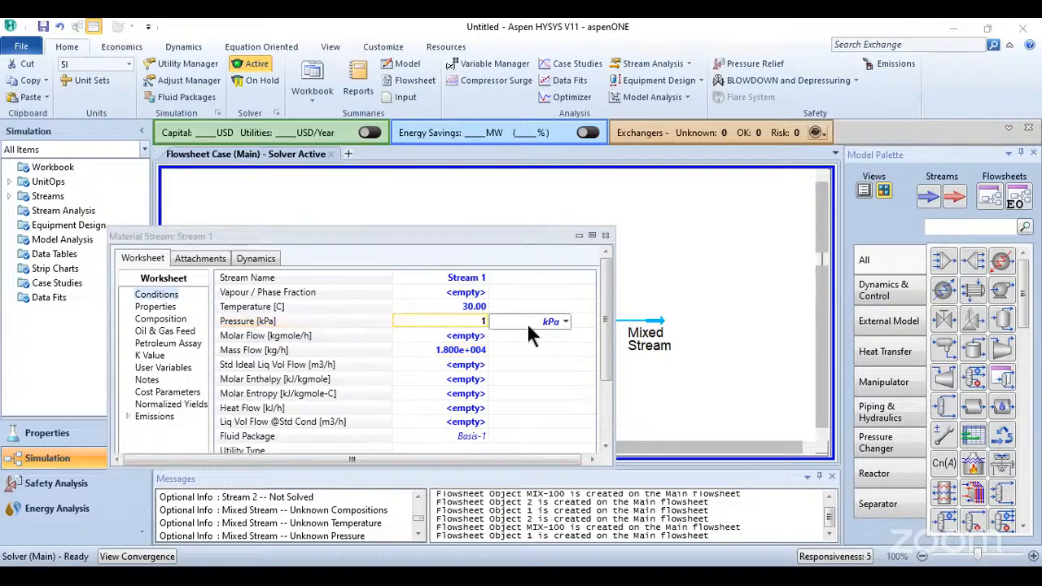
left_click(565, 320)
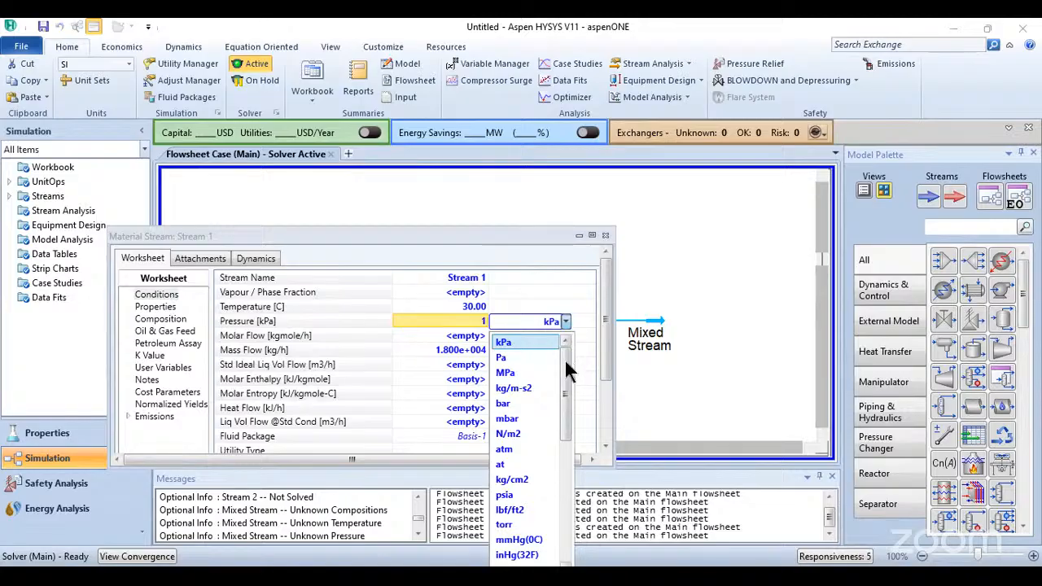
left_click(519, 449)
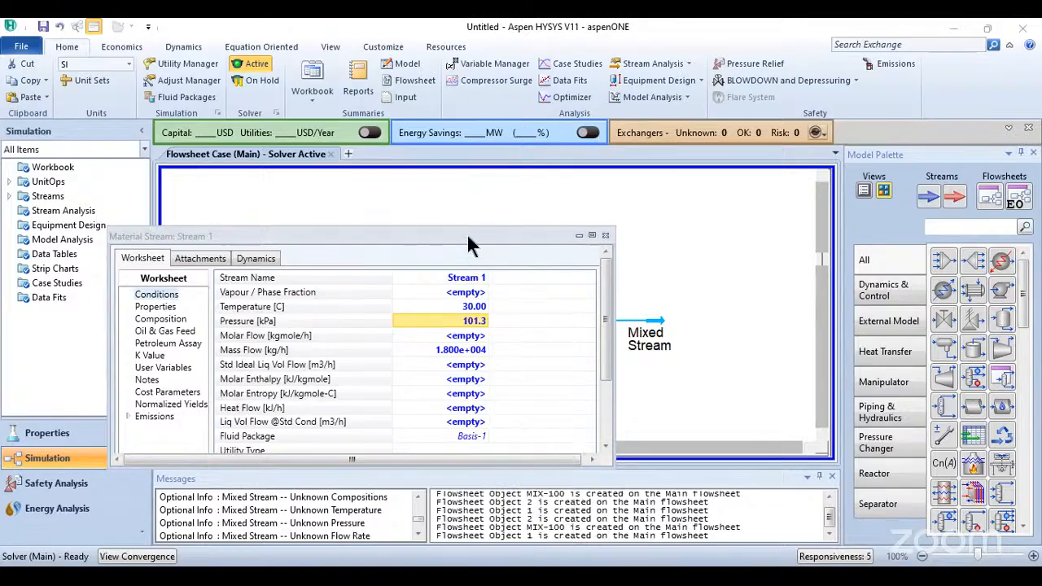
- Define Stream 1 as pure water with an H2O mole fraction of 1, normalize the composition, and close the stream window
left_click_drag(466, 235, 482, 181)
left_click_drag(621, 316, 621, 336)
scroll(621, 345, "down", 2)
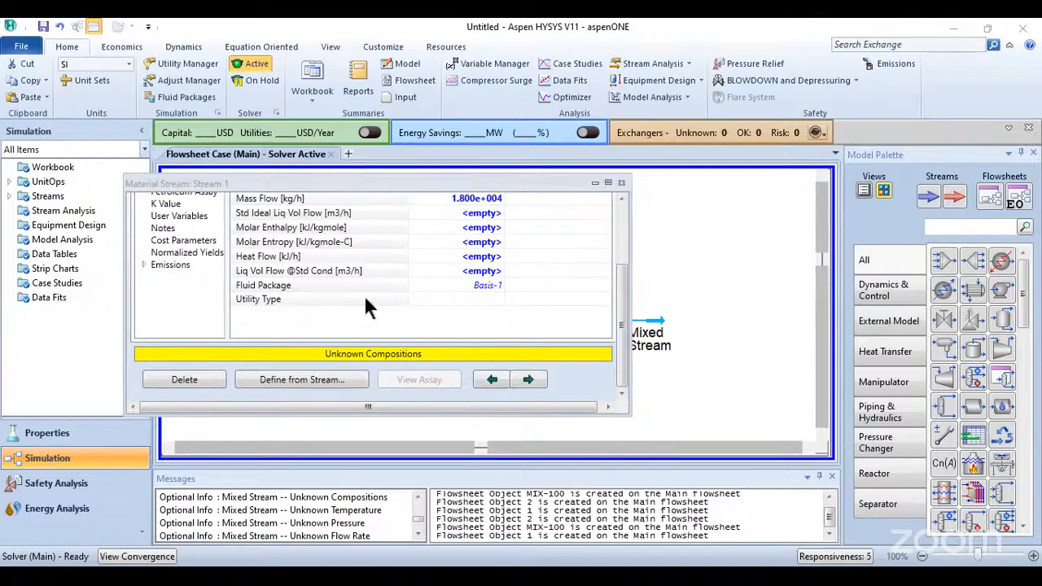
scroll(219, 267, "up", 1)
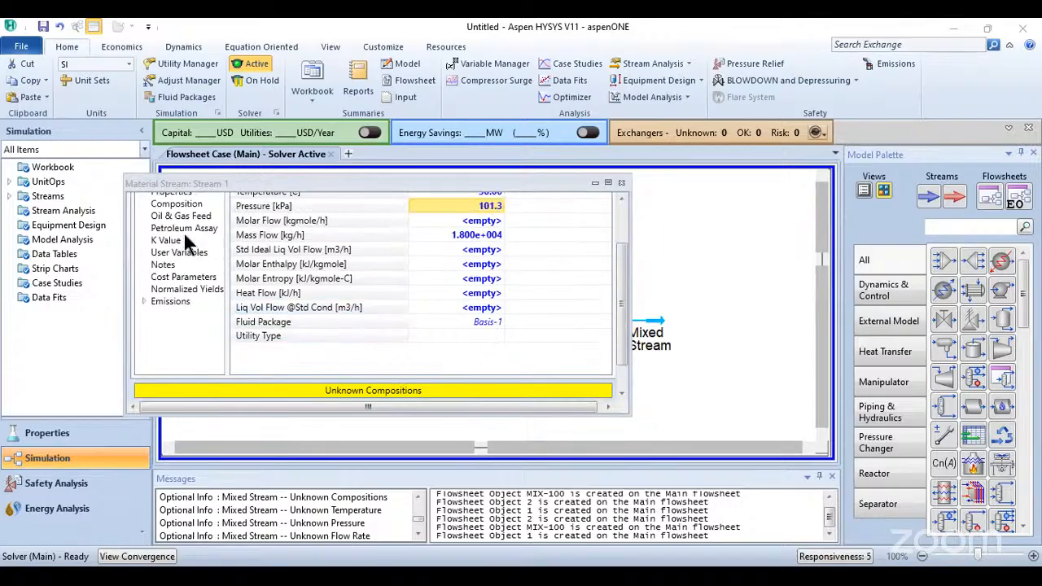
scroll(616, 220, "up", 2)
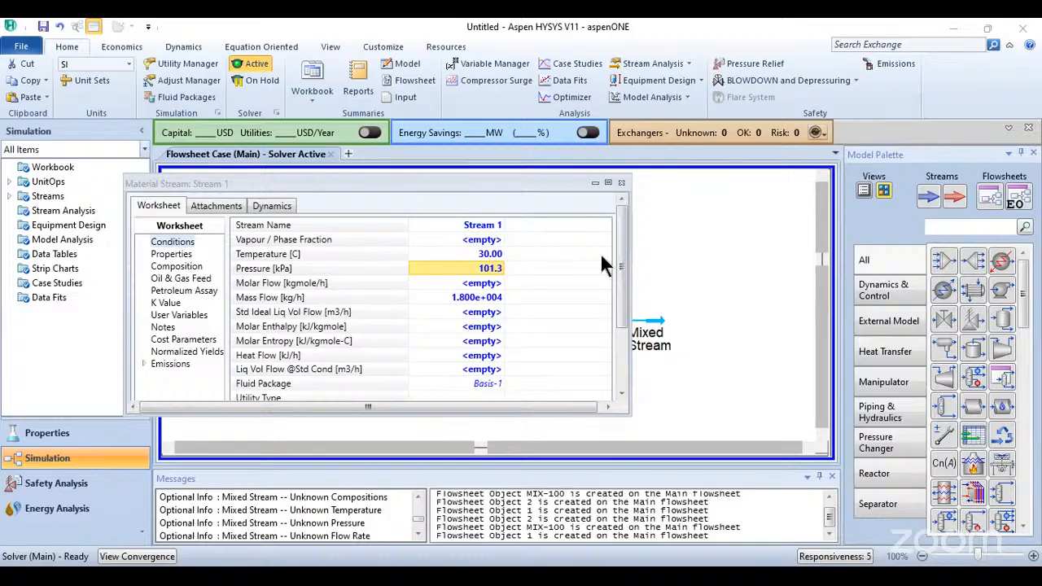
left_click(157, 265)
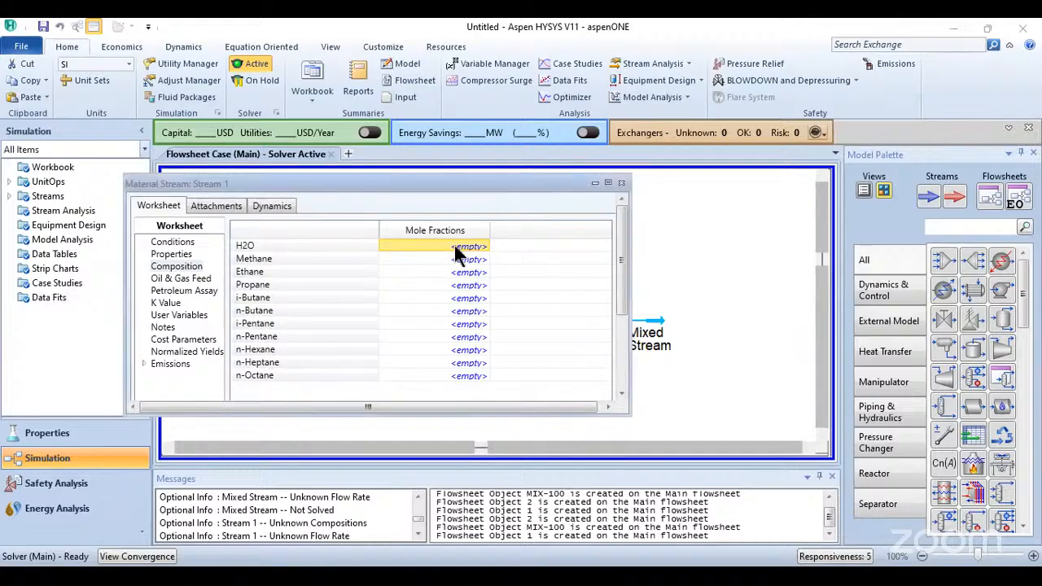
type("1")
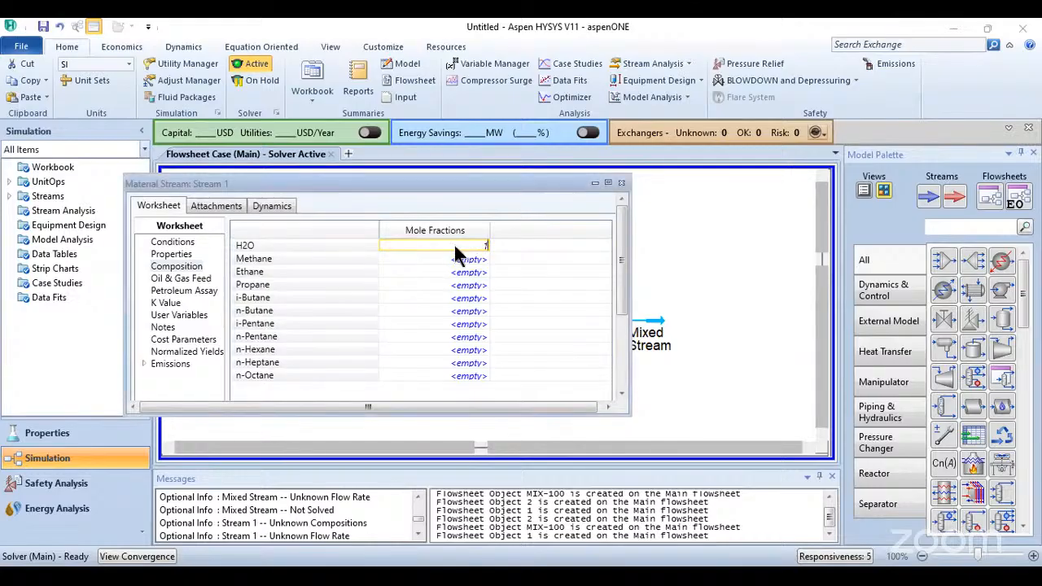
key("Return")
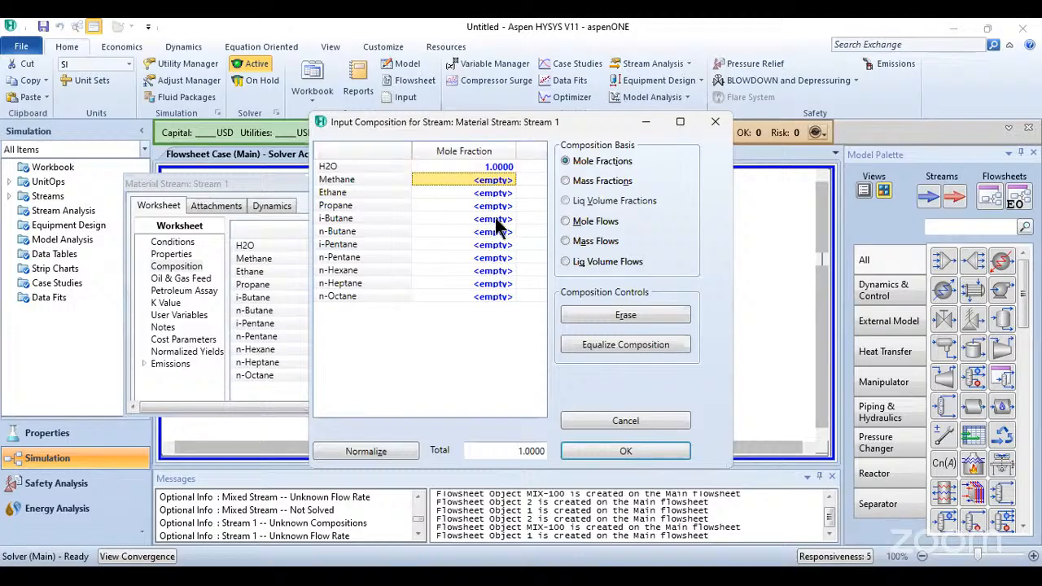
left_click(415, 451)
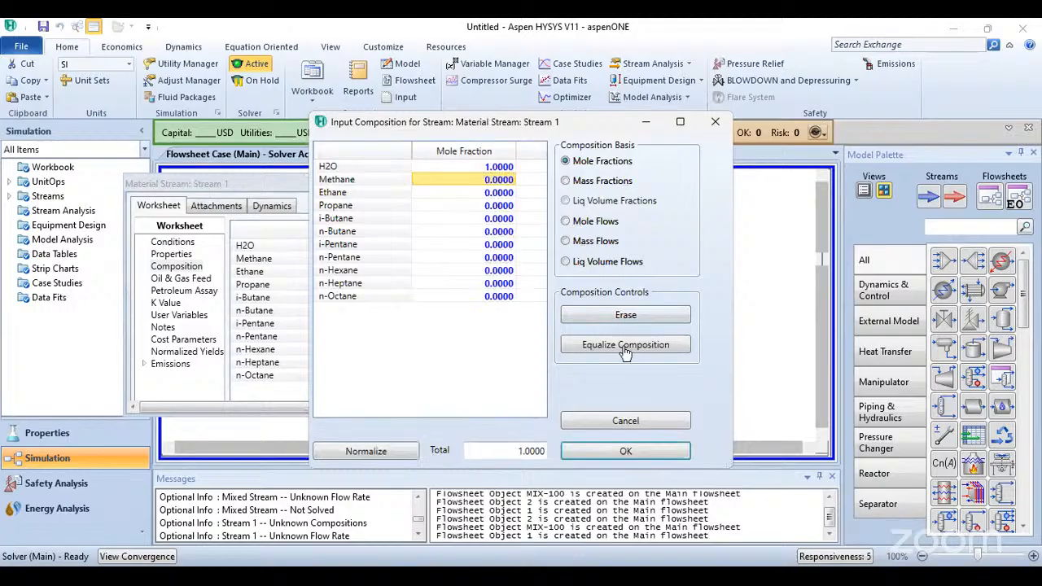
left_click(623, 451)
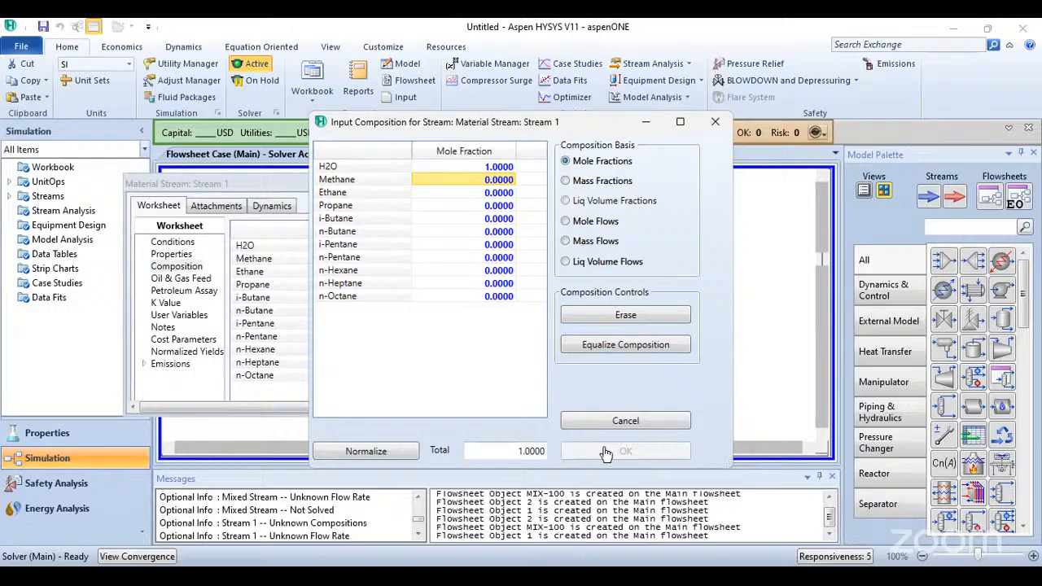
scroll(489, 305, "up", 1)
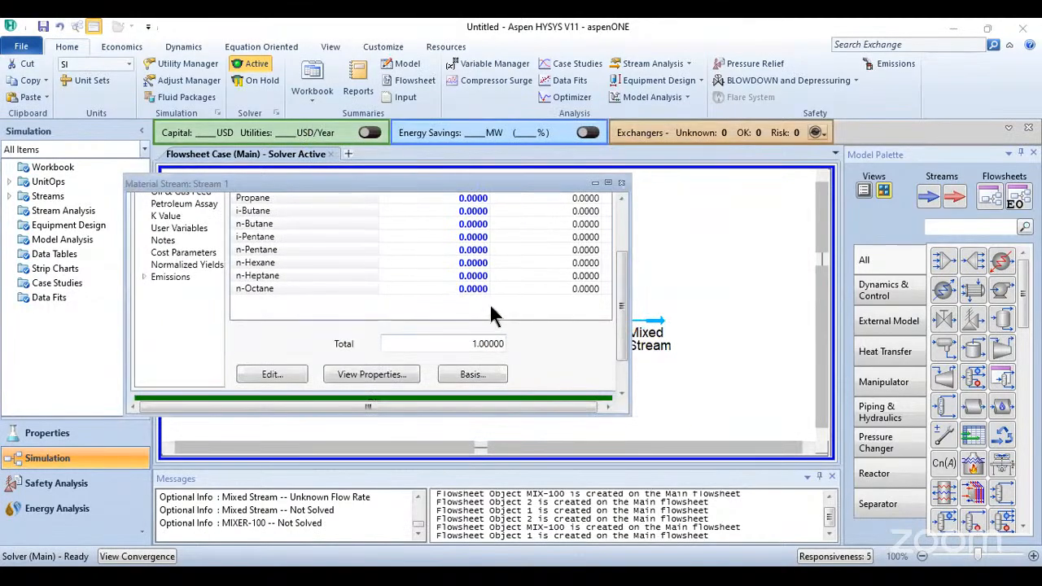
scroll(623, 228, "up", 2)
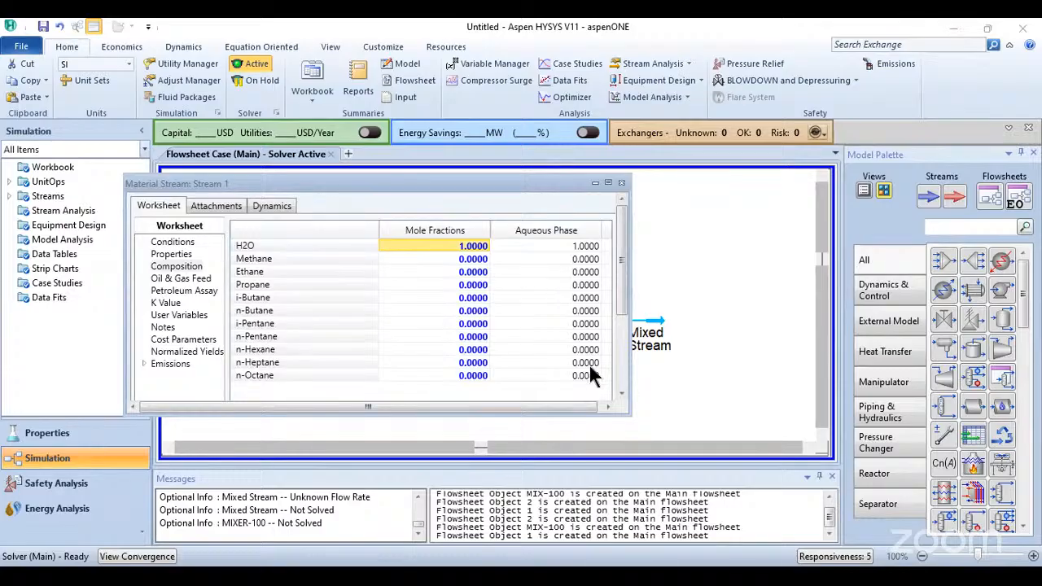
scroll(592, 394, "down", 3)
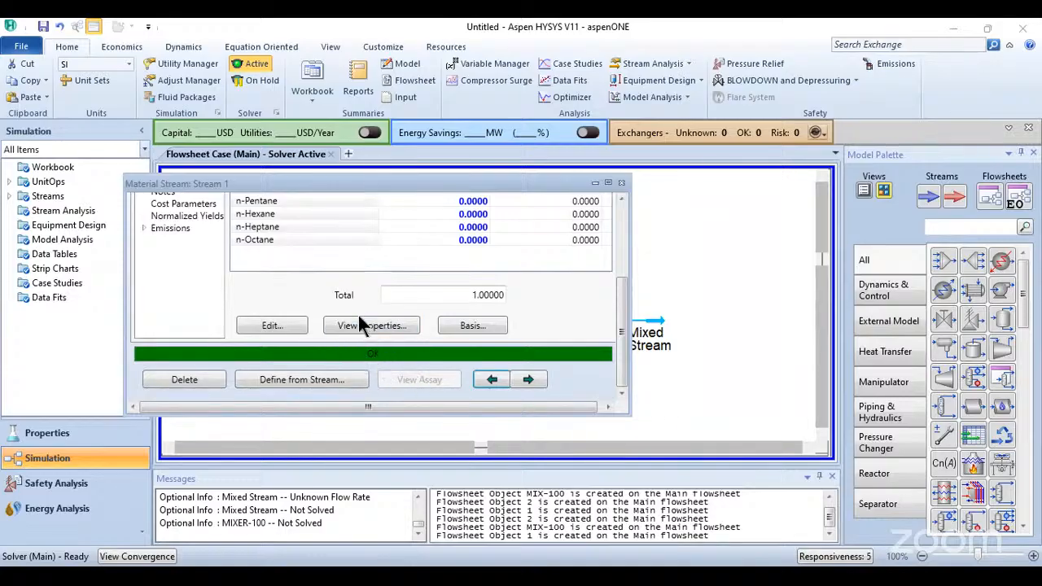
scroll(617, 220, "up", 5)
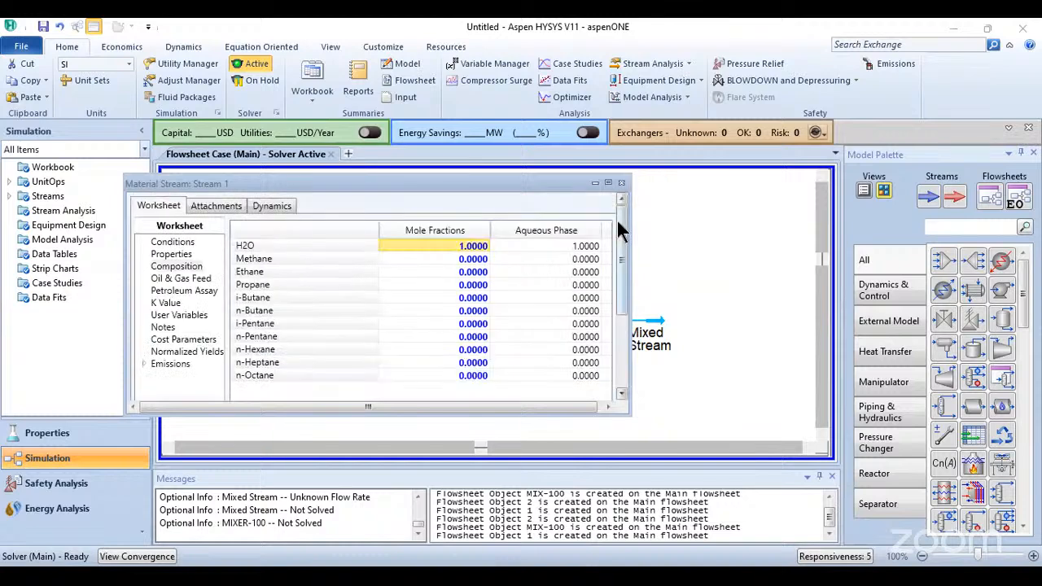
left_click(619, 185)
- Open Stream 2 and define its composition as pure water with an H2O mole fraction of 1
left_click(338, 367)
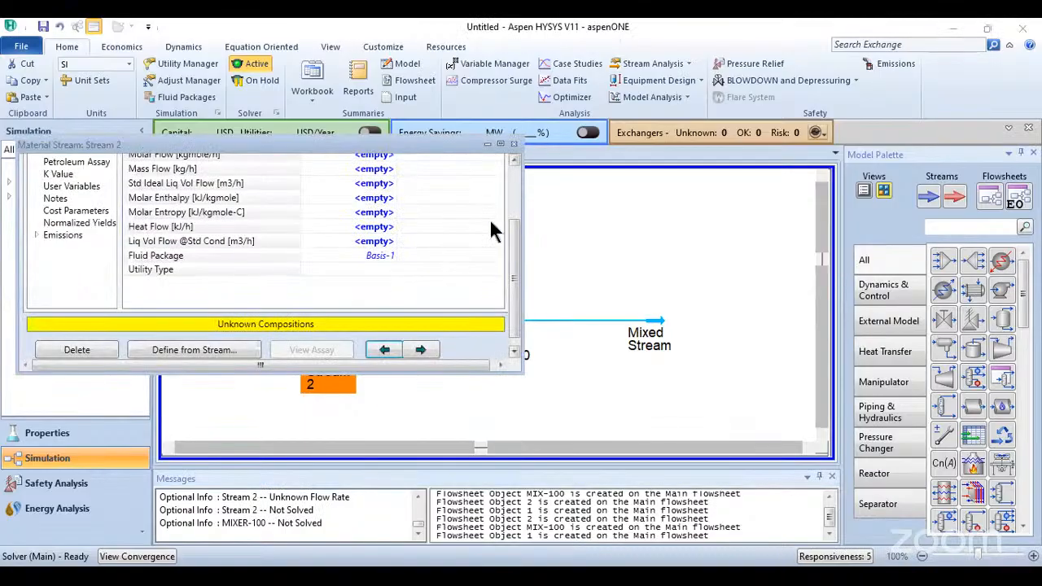
scroll(365, 307, "up", 3)
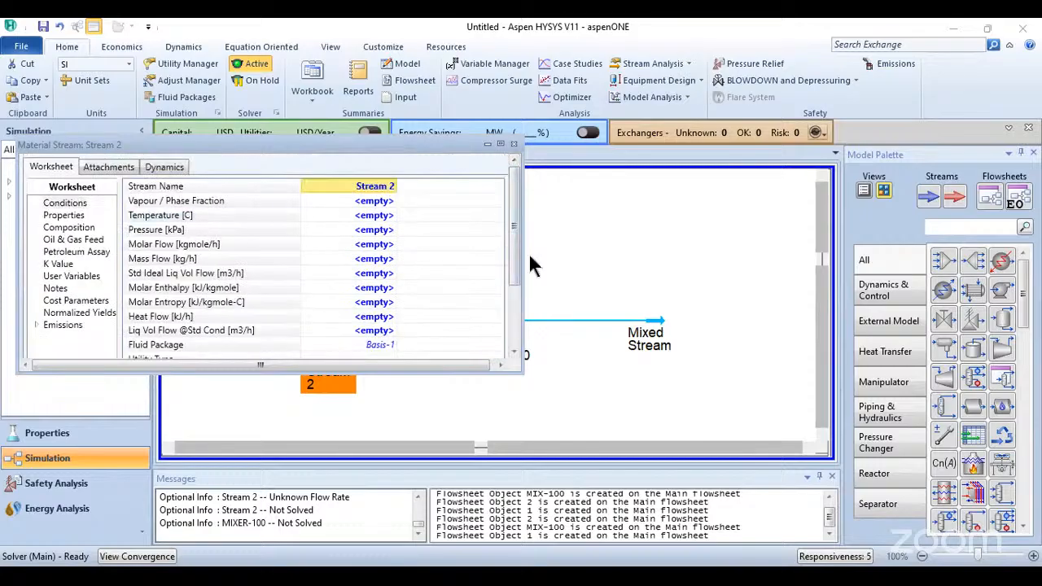
left_click(69, 228)
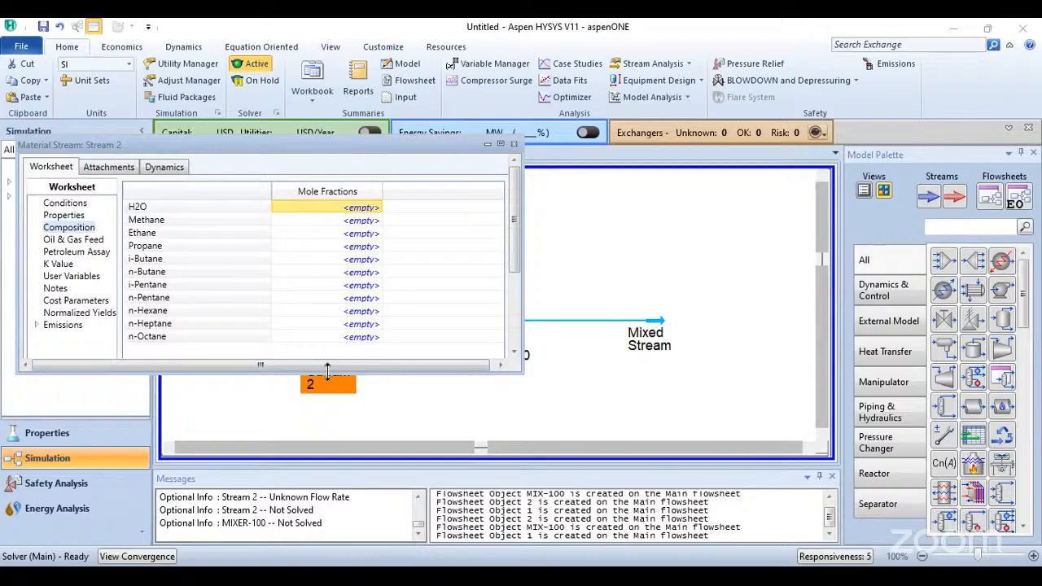
left_click_drag(327, 370, 325, 493)
left_click(162, 421)
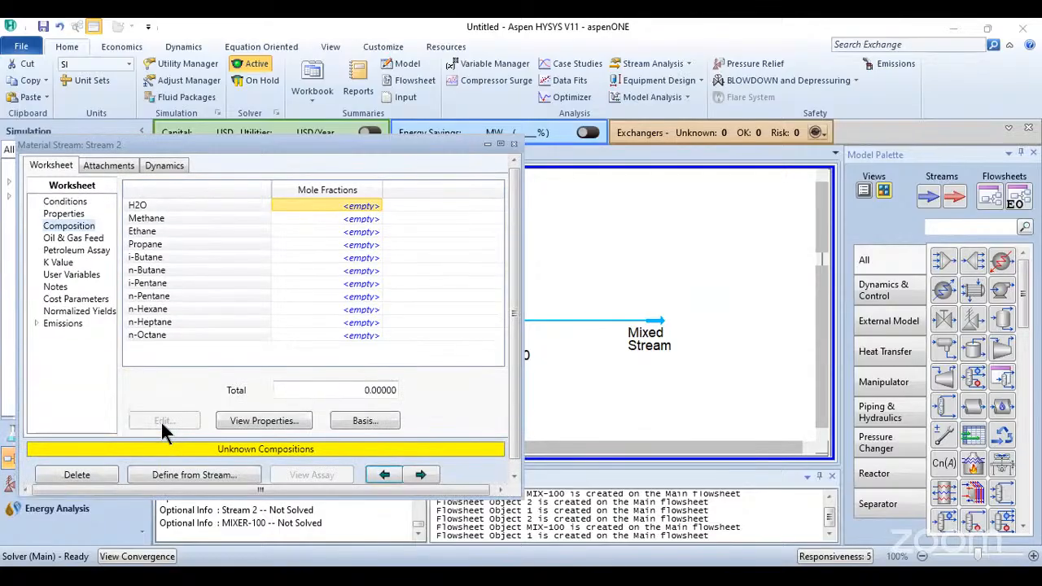
type("1")
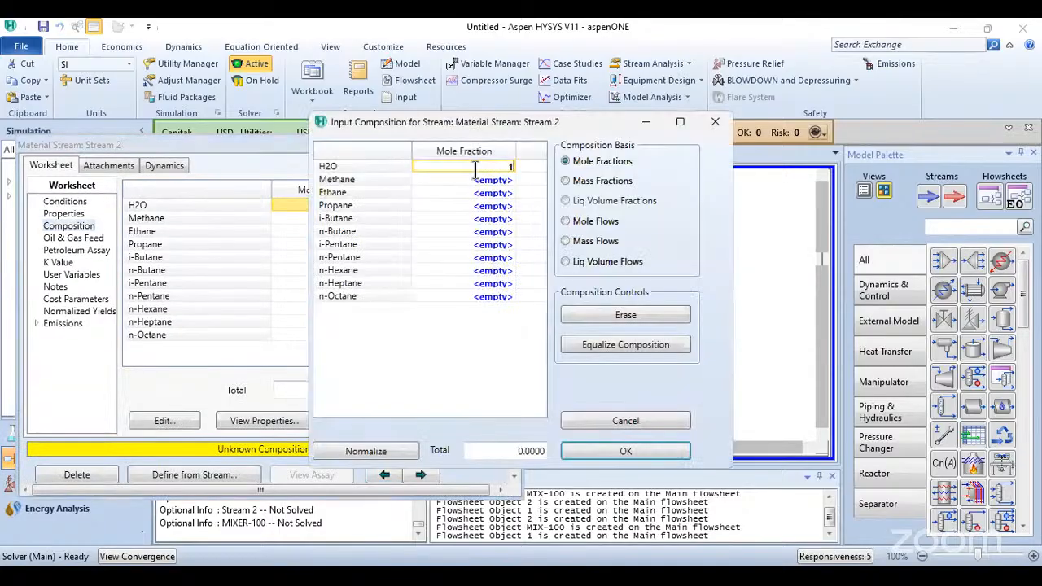
key("Return")
left_click(656, 452)
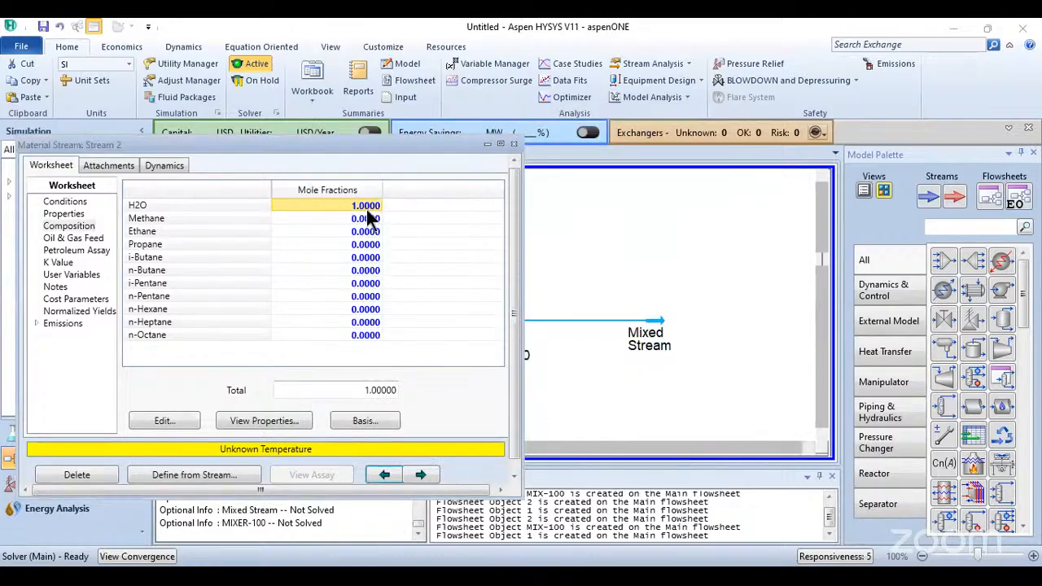
- Set Stream 2's temperature to 30 °C and its pressure to 1 atm
left_click(65, 202)
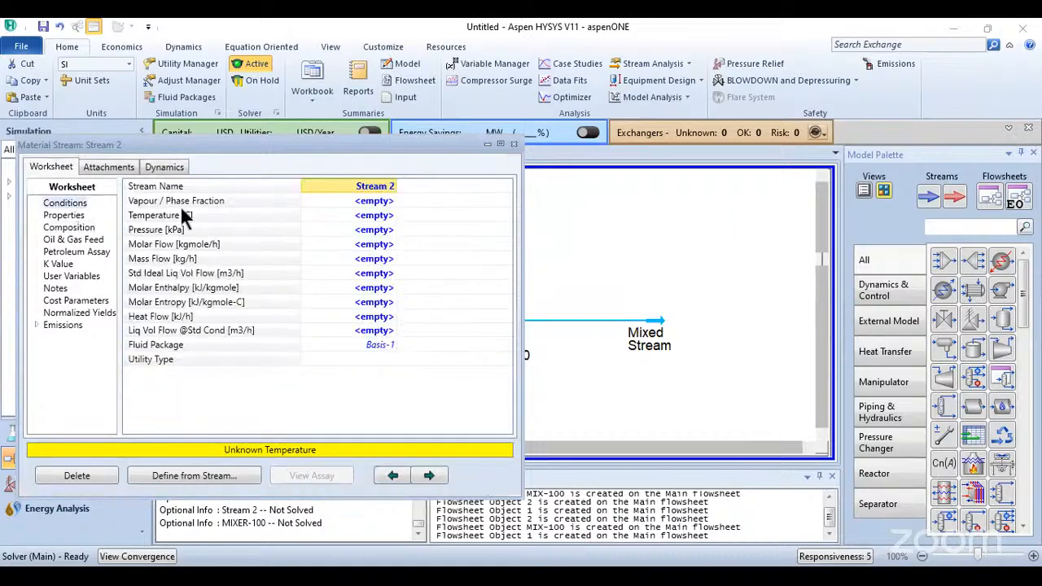
left_click(370, 215)
type("30")
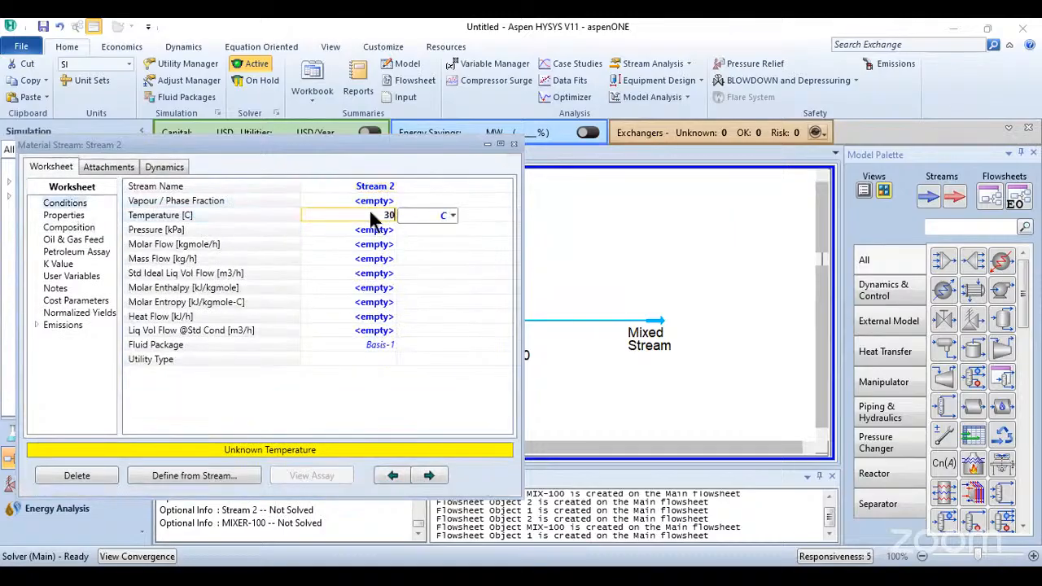
key("Return")
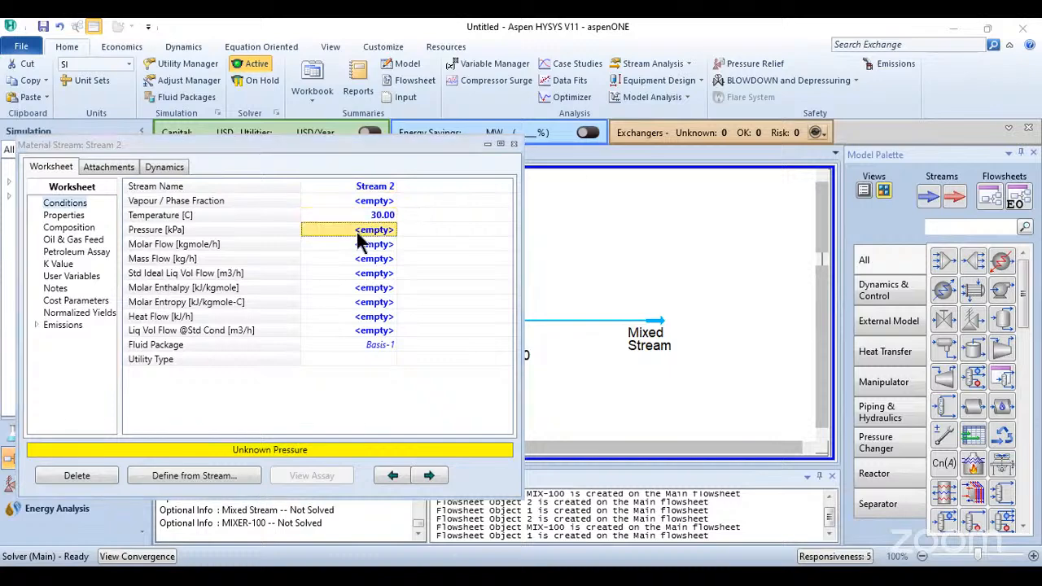
type("1")
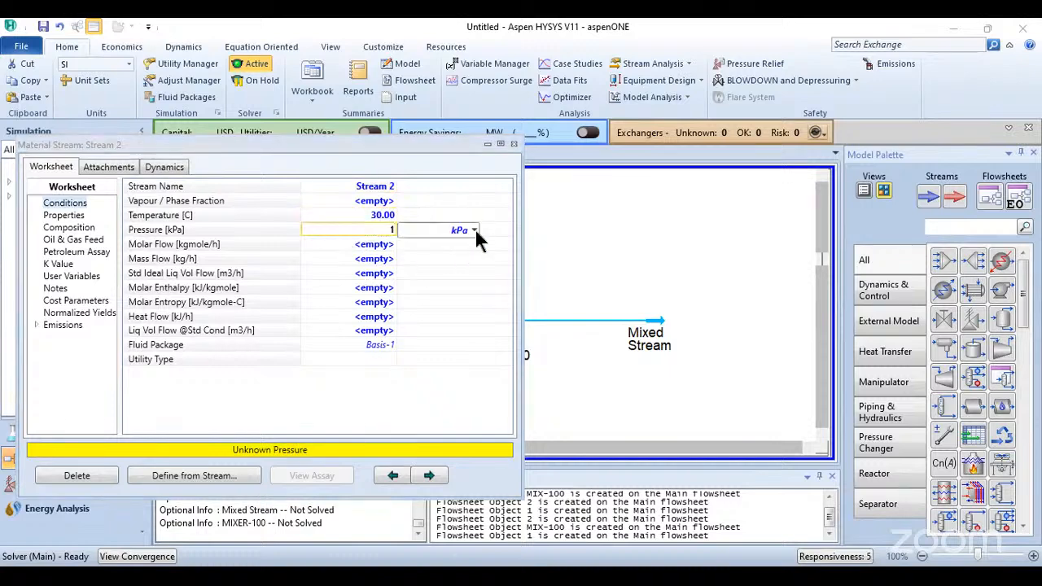
left_click(474, 230)
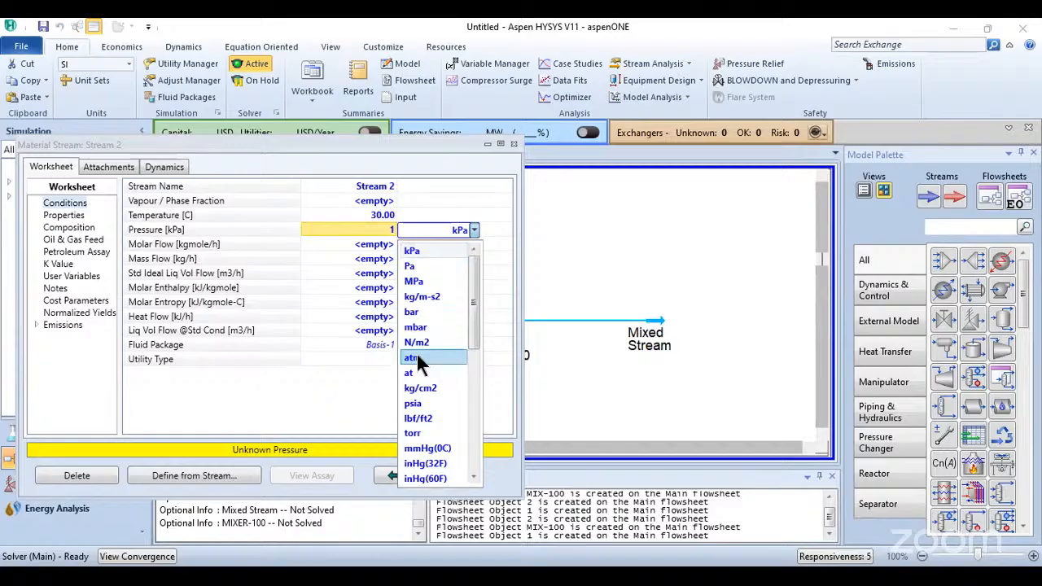
left_click(416, 358)
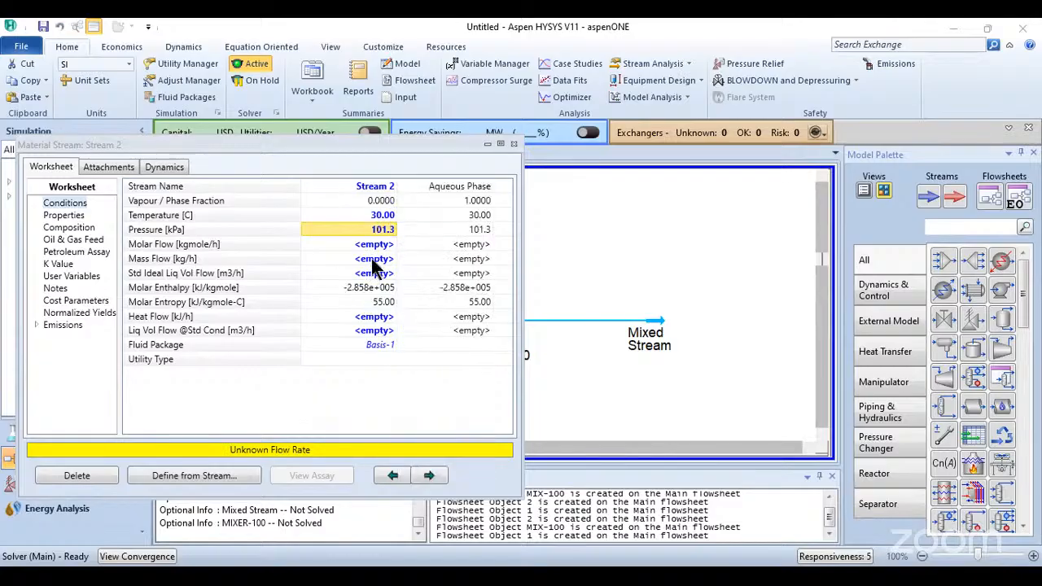
- Set Stream 2's mass flow to 10 kg/s and close the stream window
left_click(371, 258)
type("10")
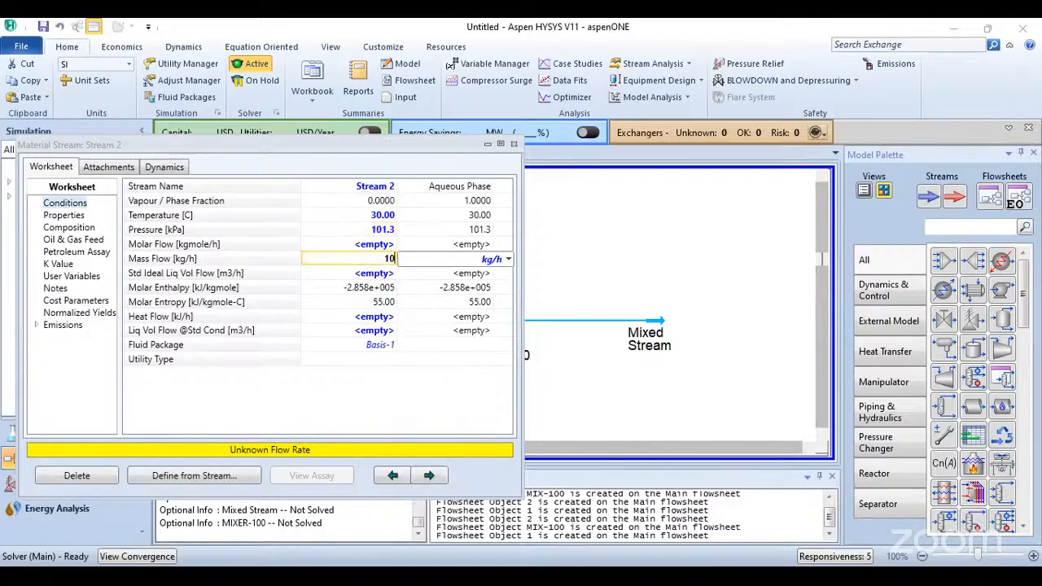
left_click(505, 259)
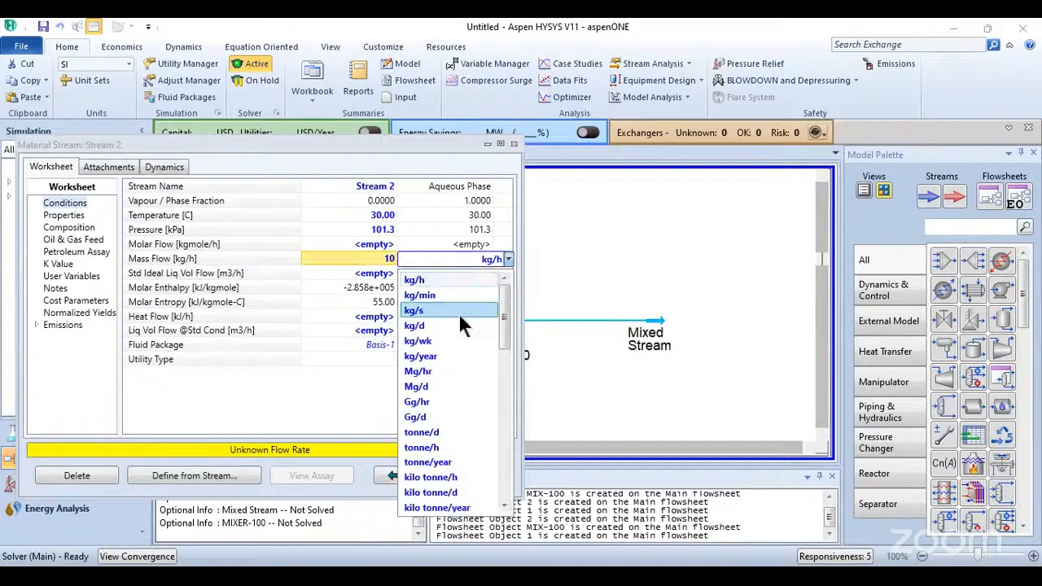
left_click(437, 310)
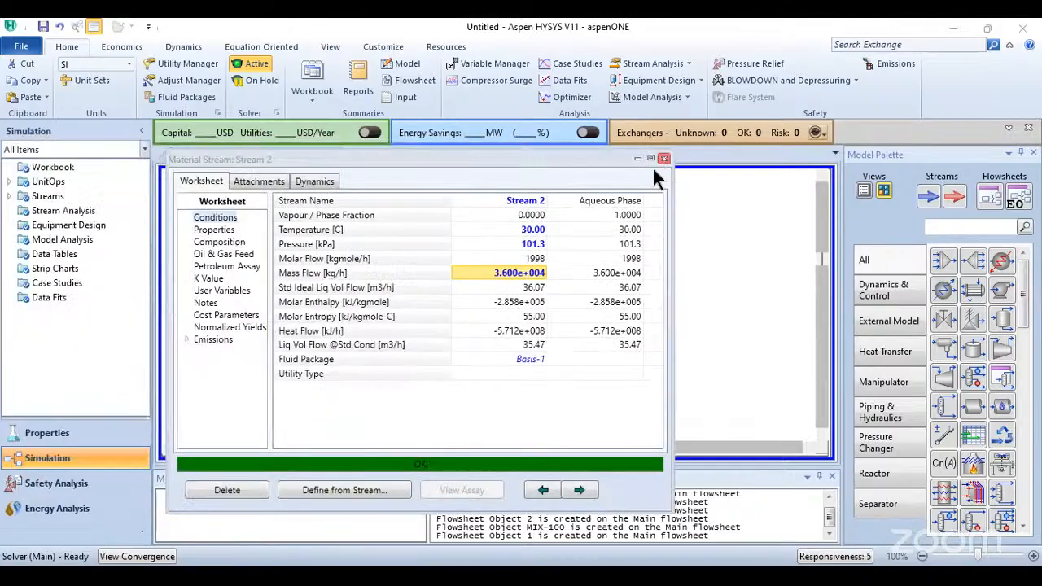
left_click(652, 166)
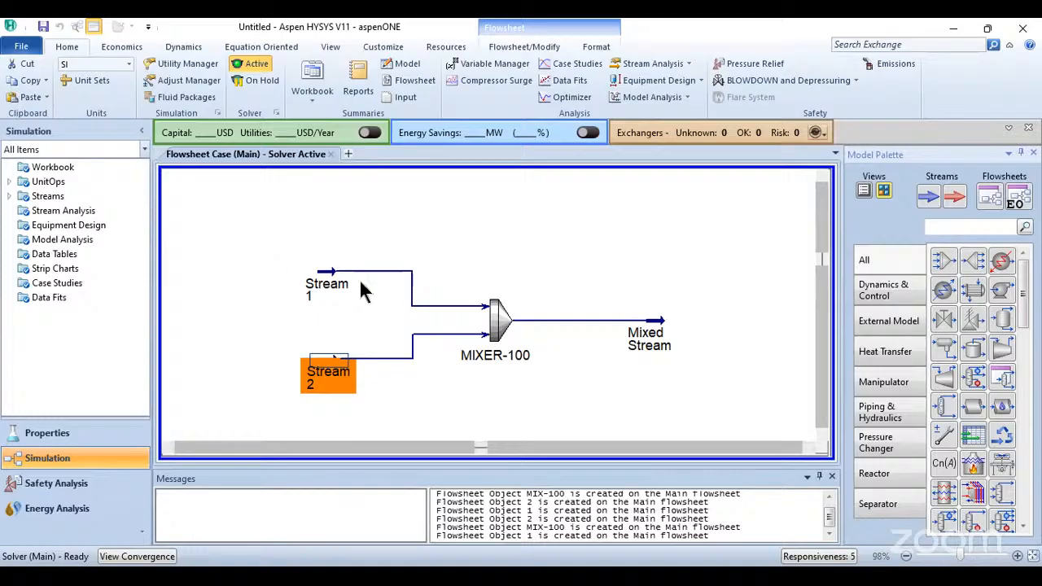
- Spread the two inlet streams farther apart on the flowsheet, moving Stream 1 up and Stream 2 down
left_click(333, 265)
left_click_drag(333, 269, 332, 257)
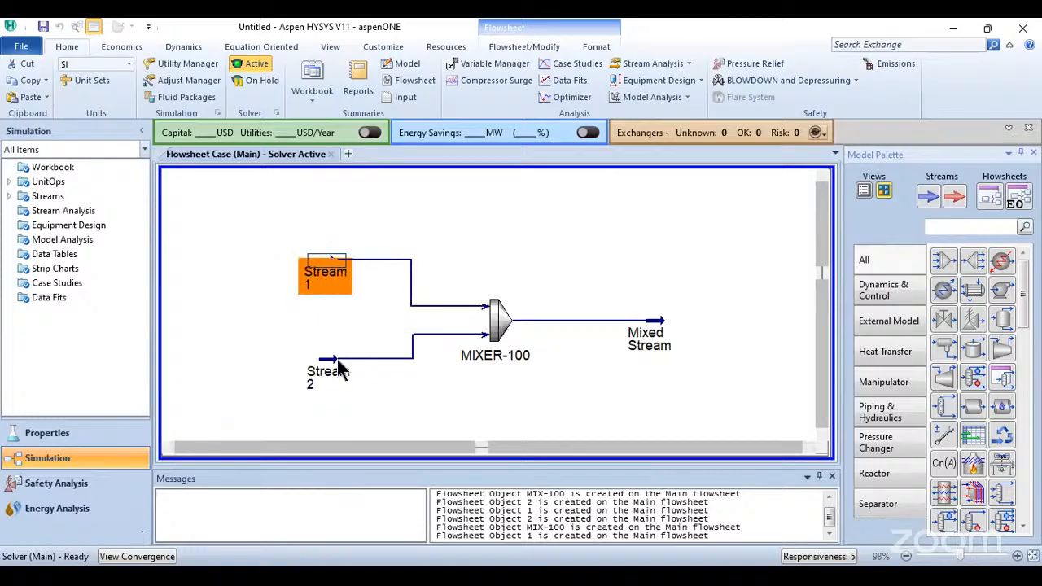
left_click_drag(339, 362, 336, 375)
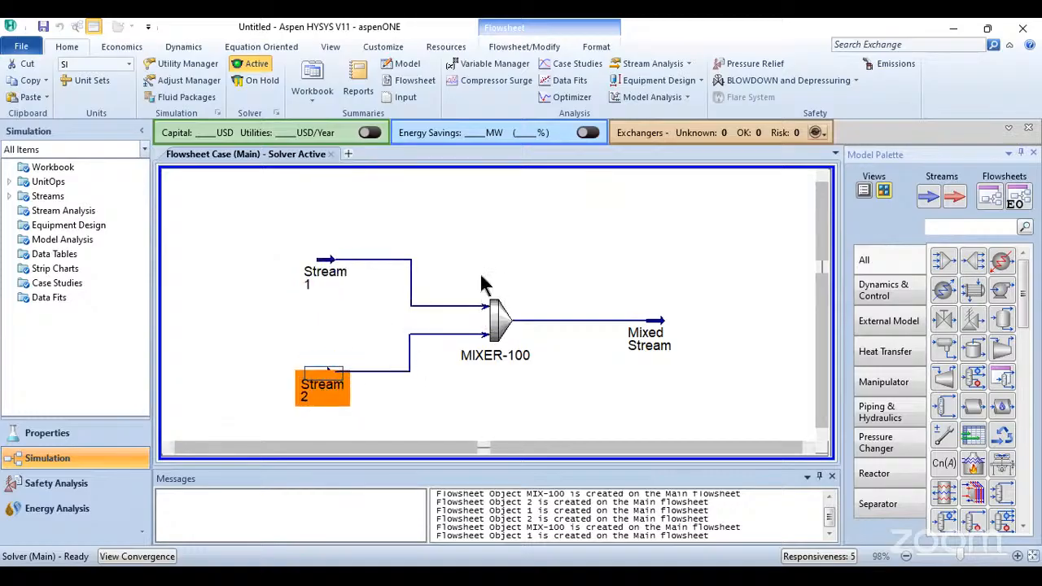
left_click_drag(332, 258, 323, 254)
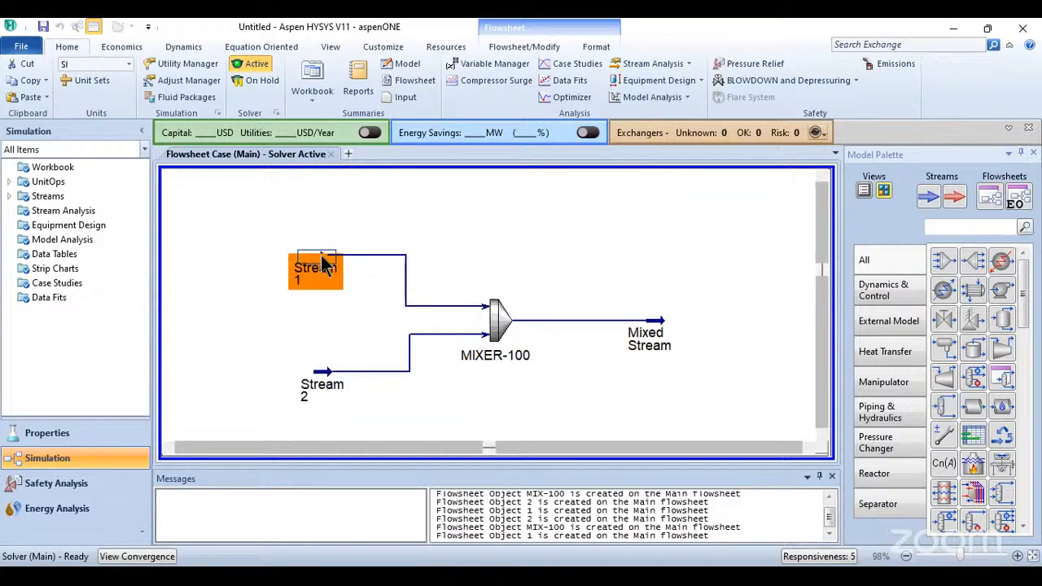
left_click(444, 280)
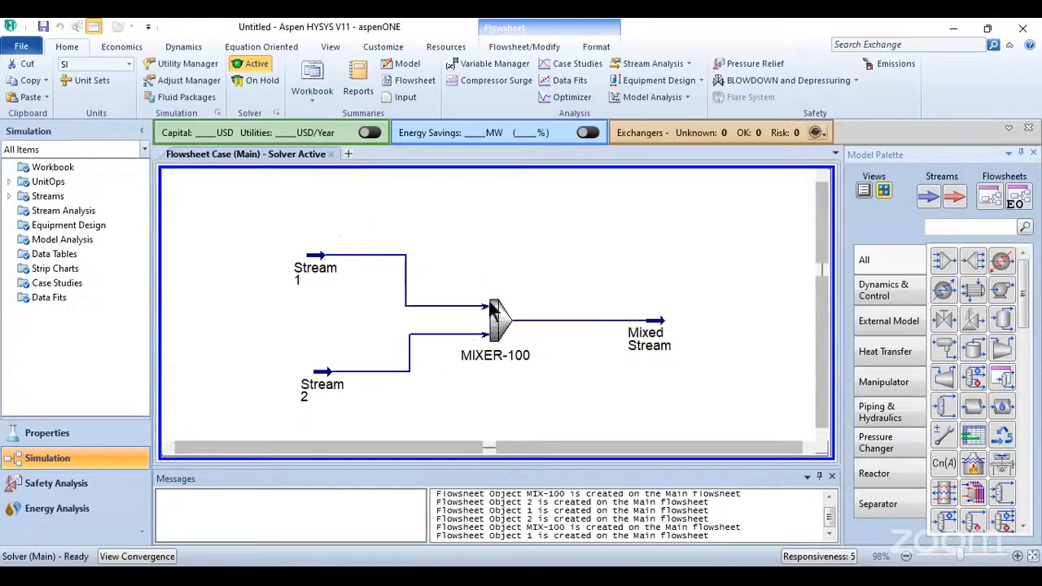
- Show the property table for the Mixed Stream on the flowsheet
left_click(663, 328)
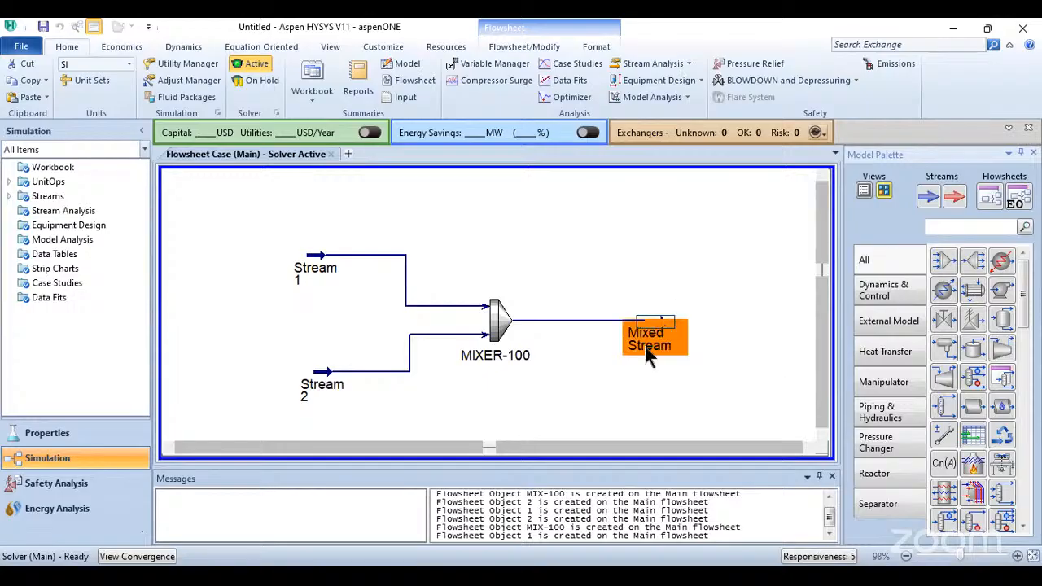
left_click(816, 337)
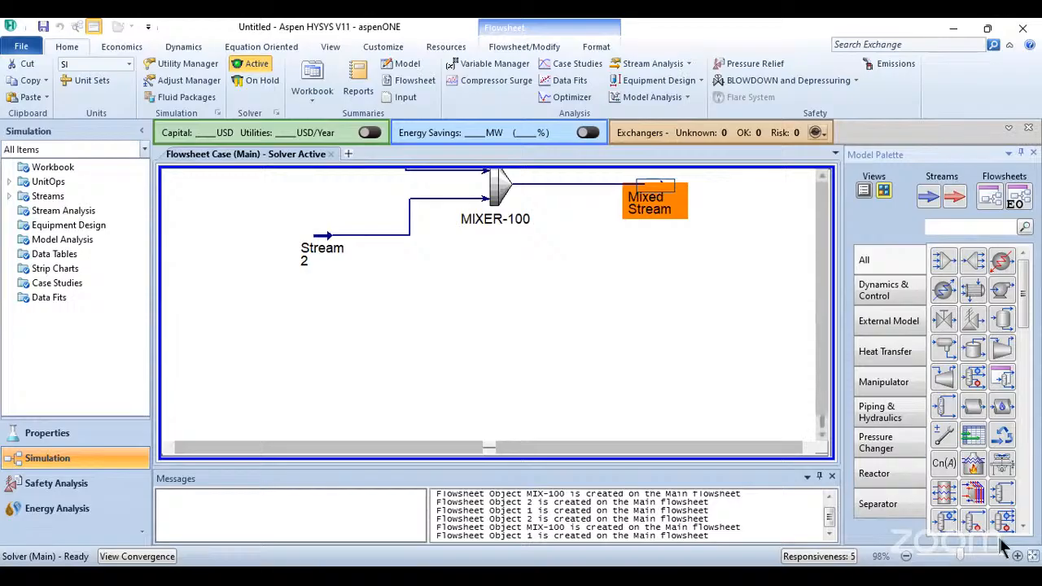
left_click(970, 556)
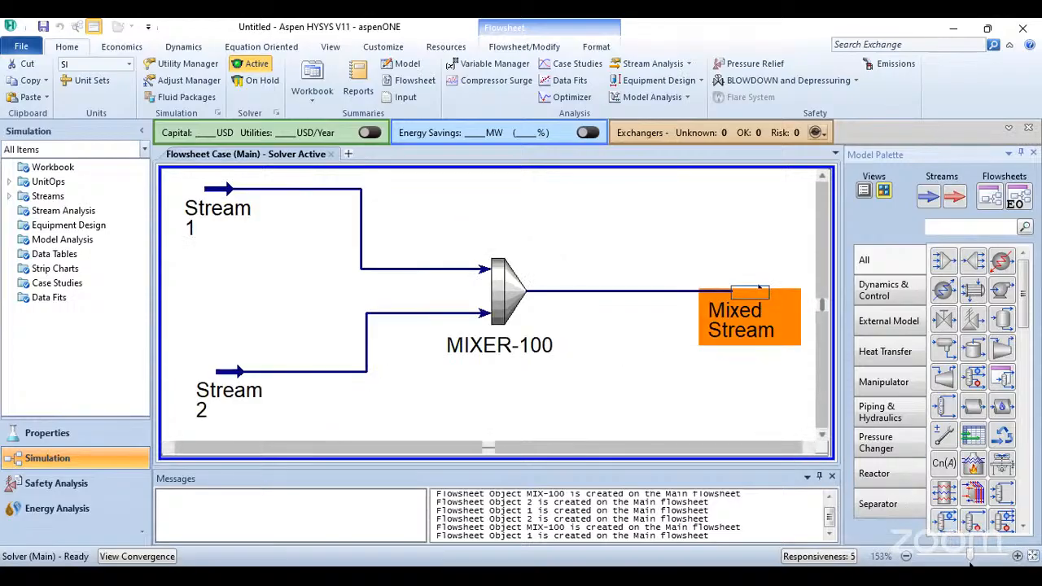
left_click(906, 556)
left_click(907, 556)
mouse_move(719, 303)
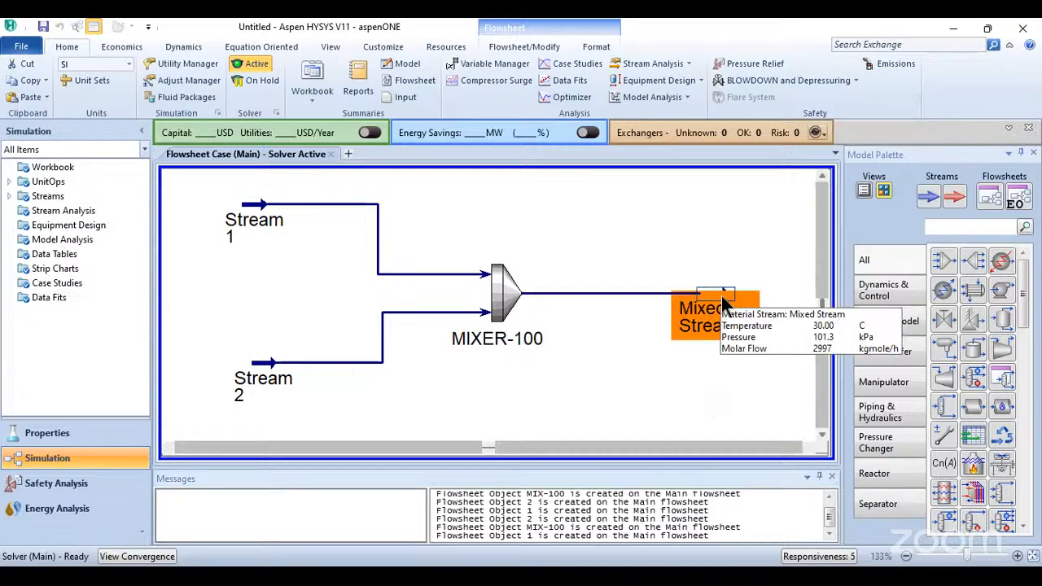
right_click(721, 303)
left_click(703, 420)
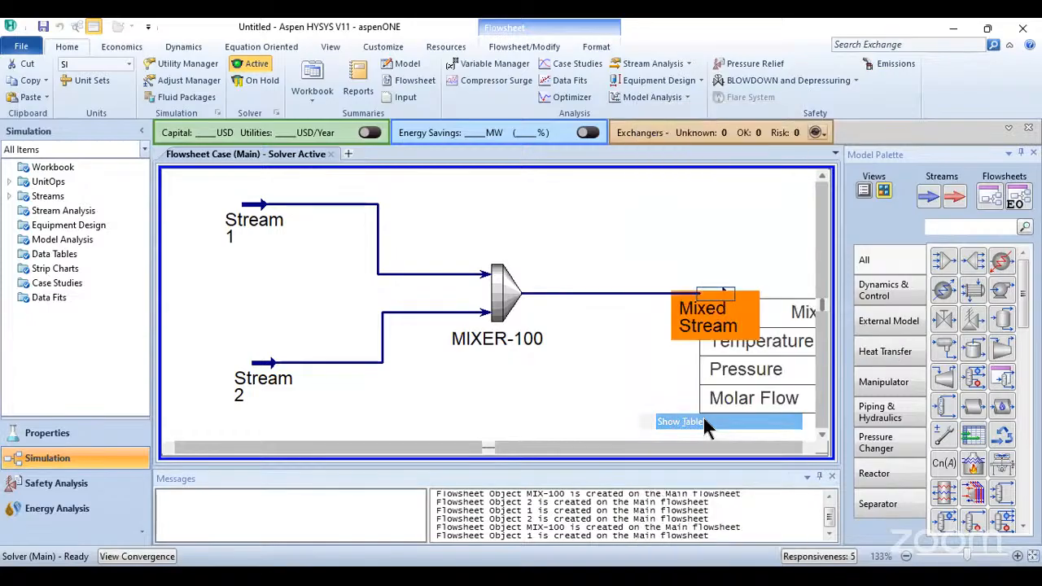
- Move the Mixed Stream table beside its stream arrow and fit the whole flowsheet in view
left_click(1032, 556)
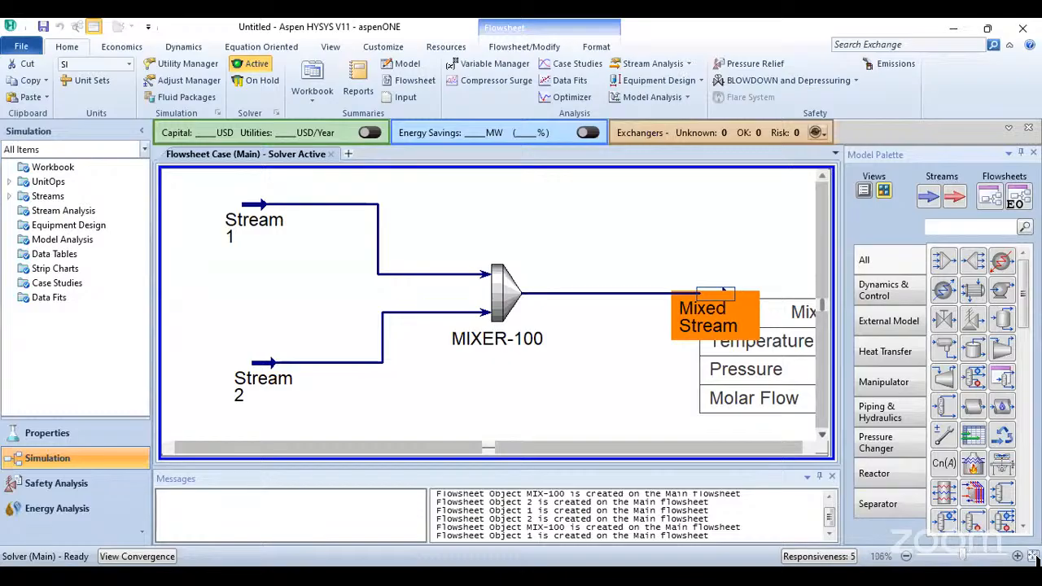
left_click_drag(708, 304, 736, 266)
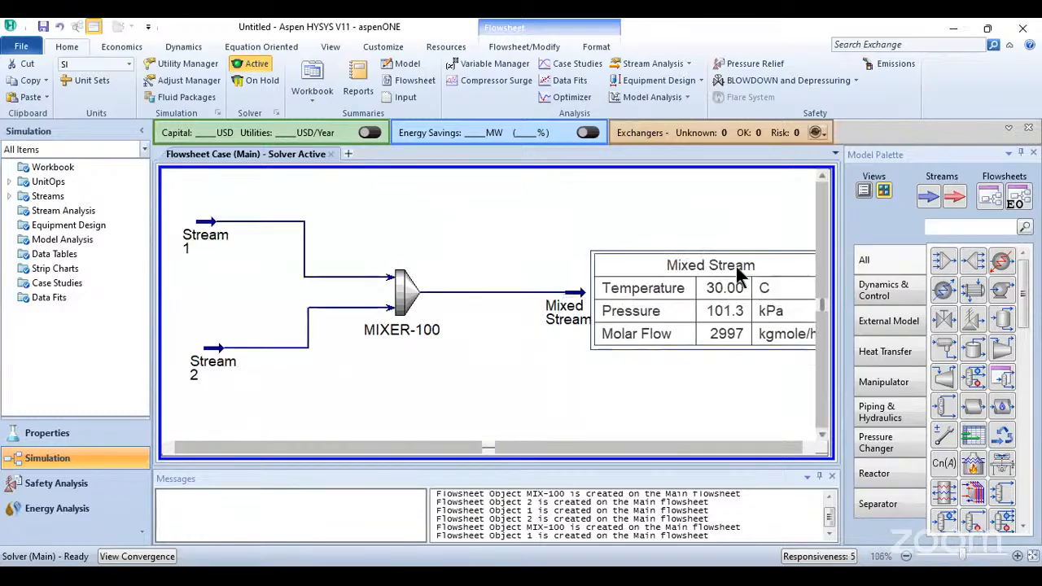
left_click(1033, 556)
left_click(680, 267)
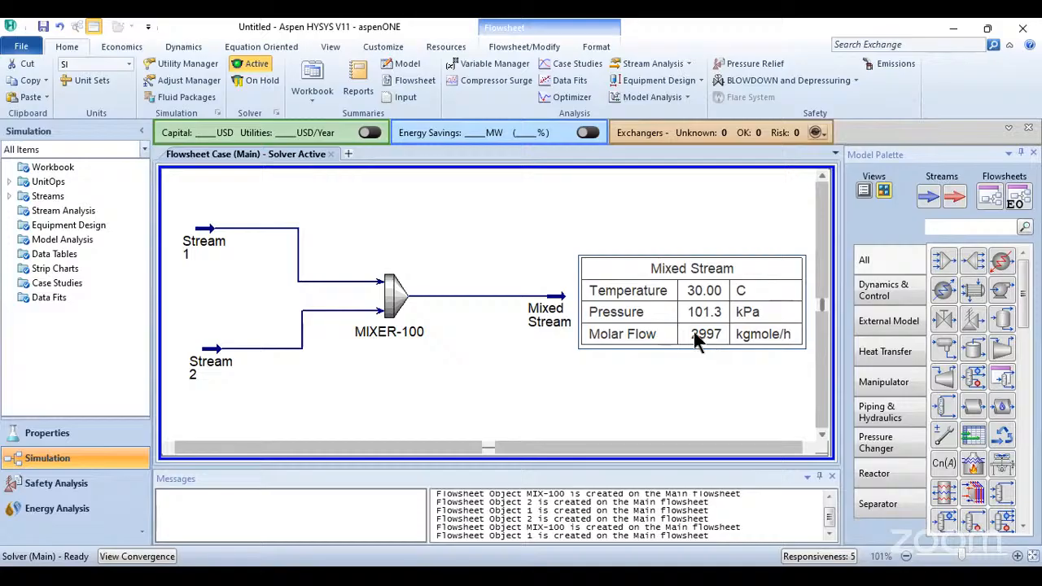
- Open the Mixed Stream table's settings, start adding a variable, and search the available variables for "mol"
double_click(686, 285)
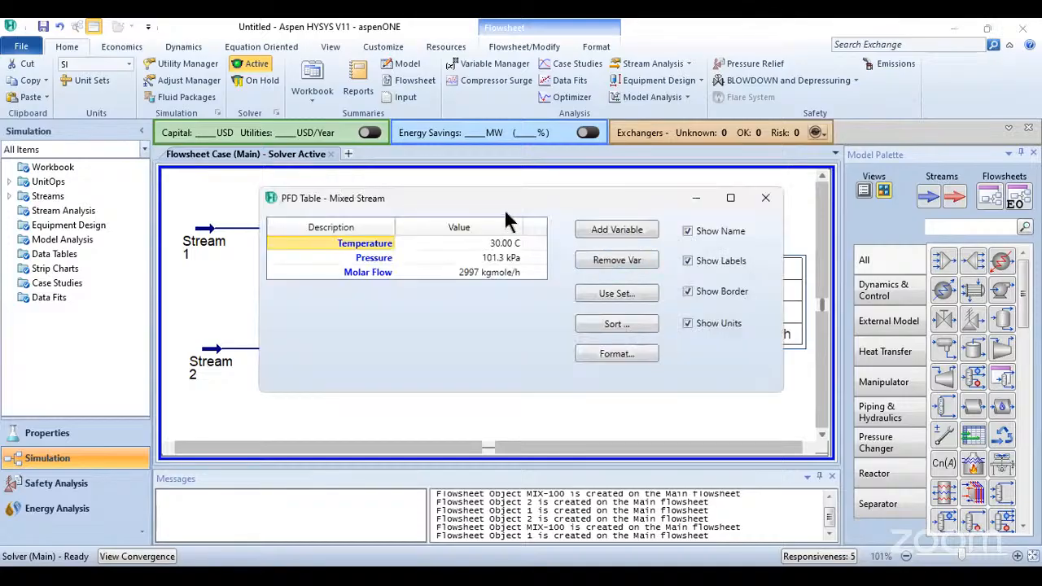
left_click(764, 200)
double_click(708, 301)
left_click(642, 231)
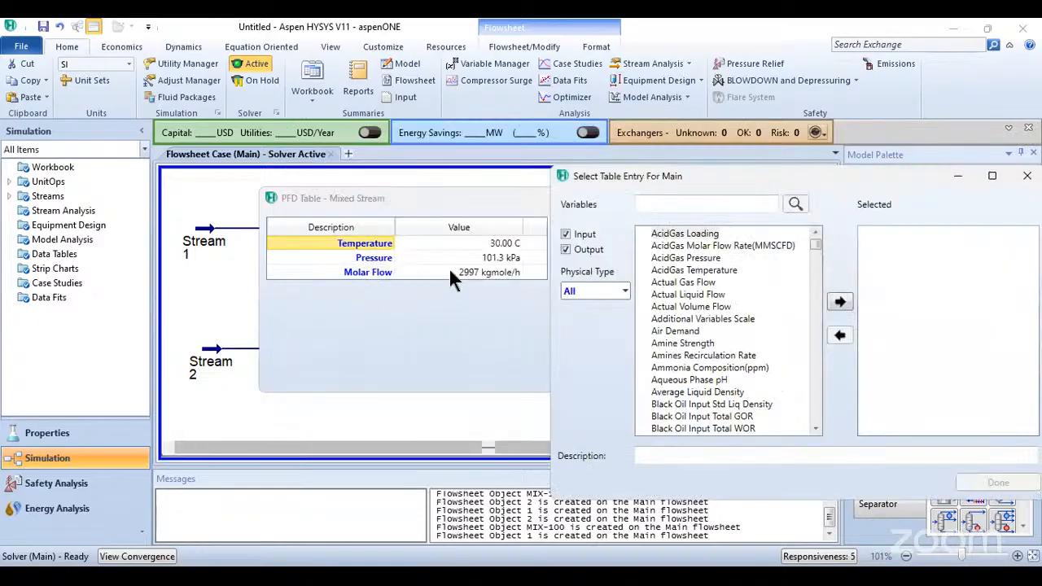
left_click(701, 202)
type("m")
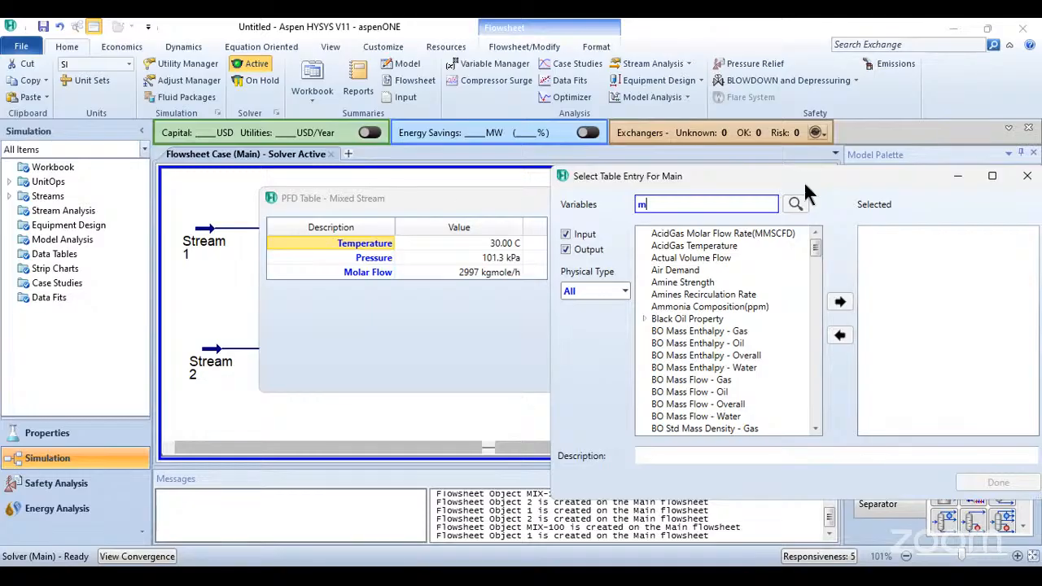
left_click_drag(804, 181, 719, 162)
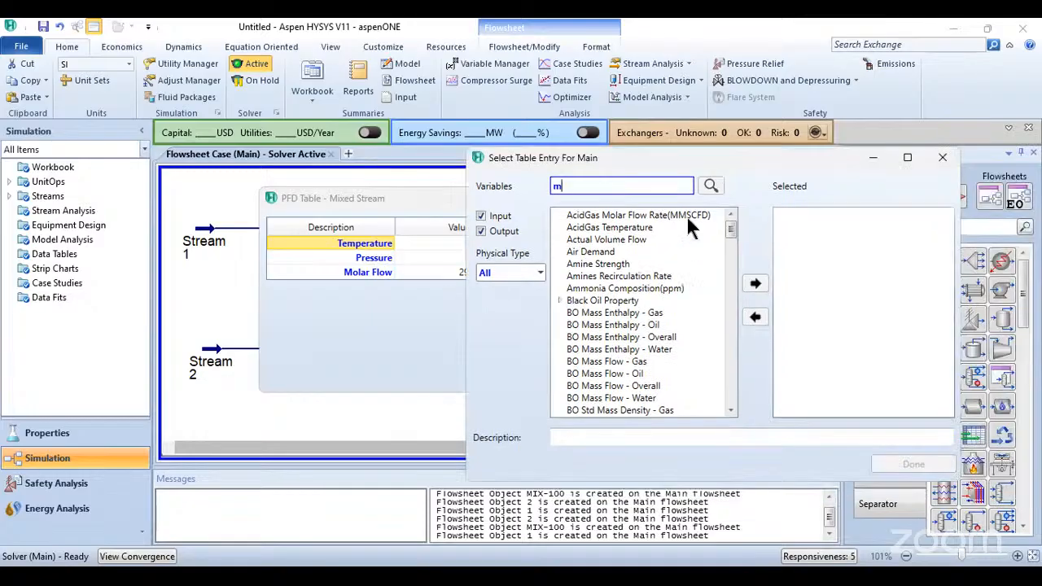
type("ol")
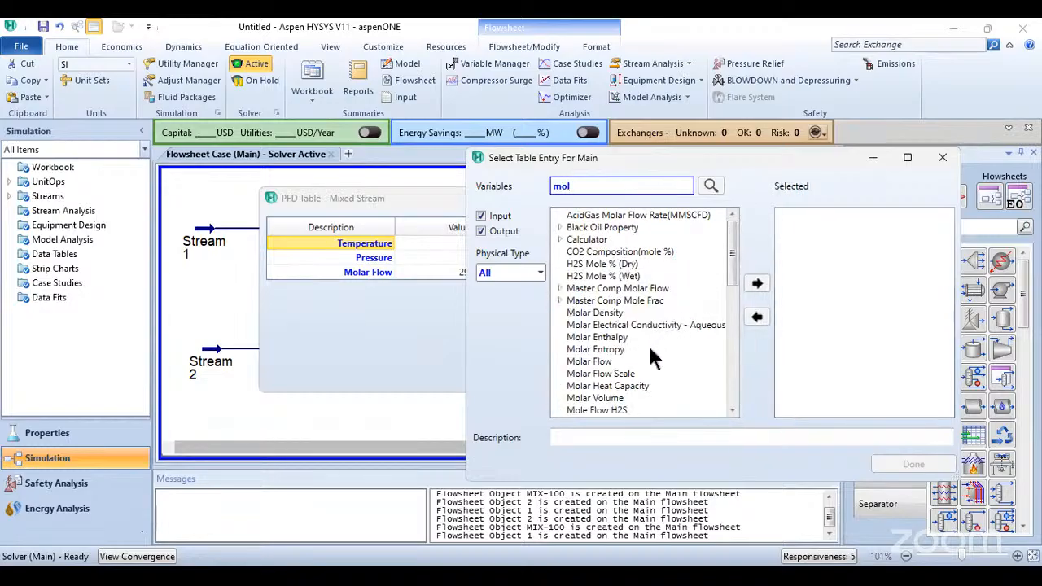
- Filter the variables available for the Mixed Stream table by "flow"
scroll(650, 352, "down", 2)
scroll(650, 350, "down", 2)
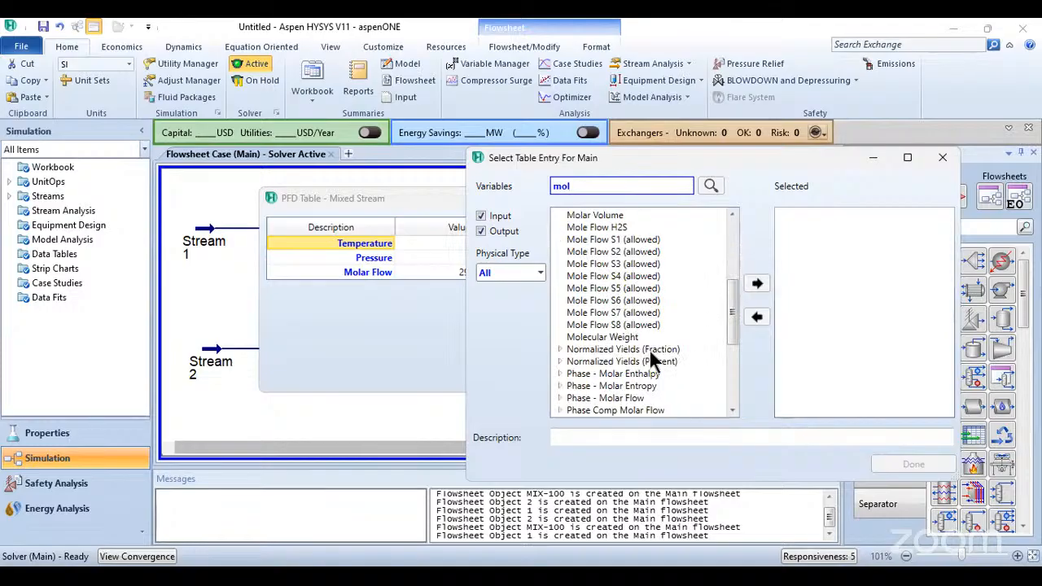
scroll(648, 348, "up", 5)
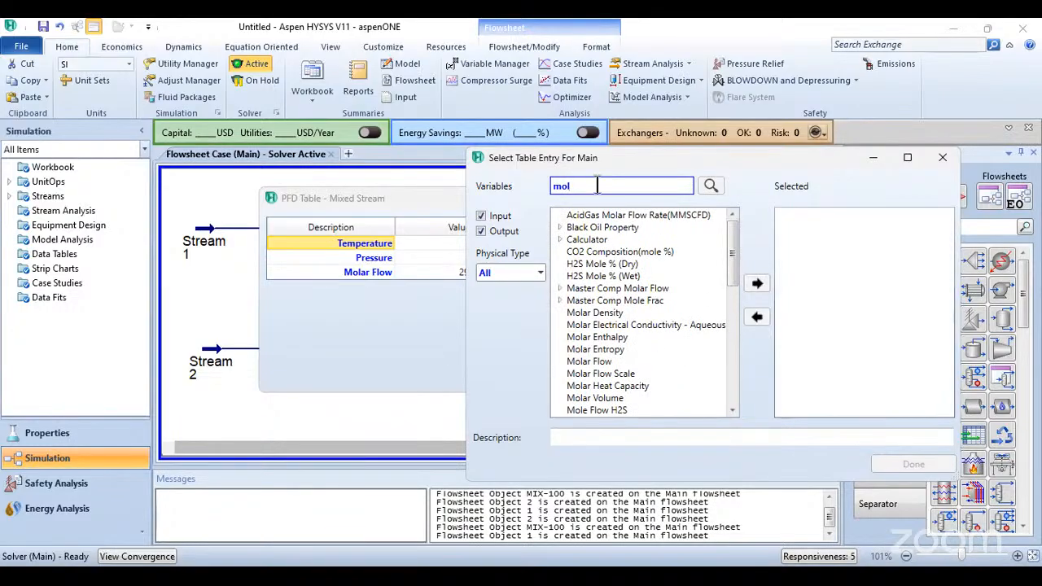
key("BackSpace")
key("BackSpace")
key("BackSpace")
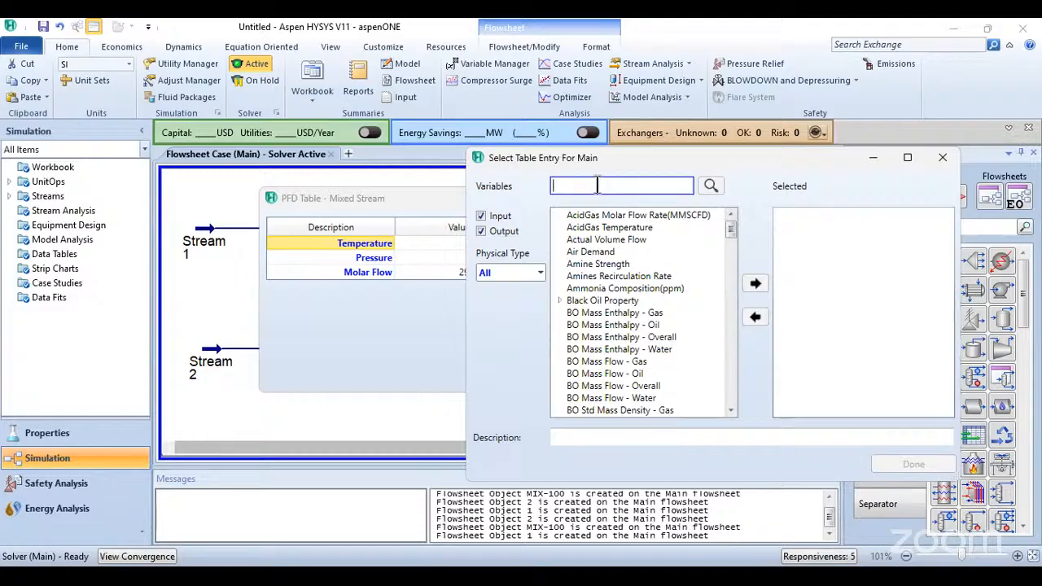
type("flor")
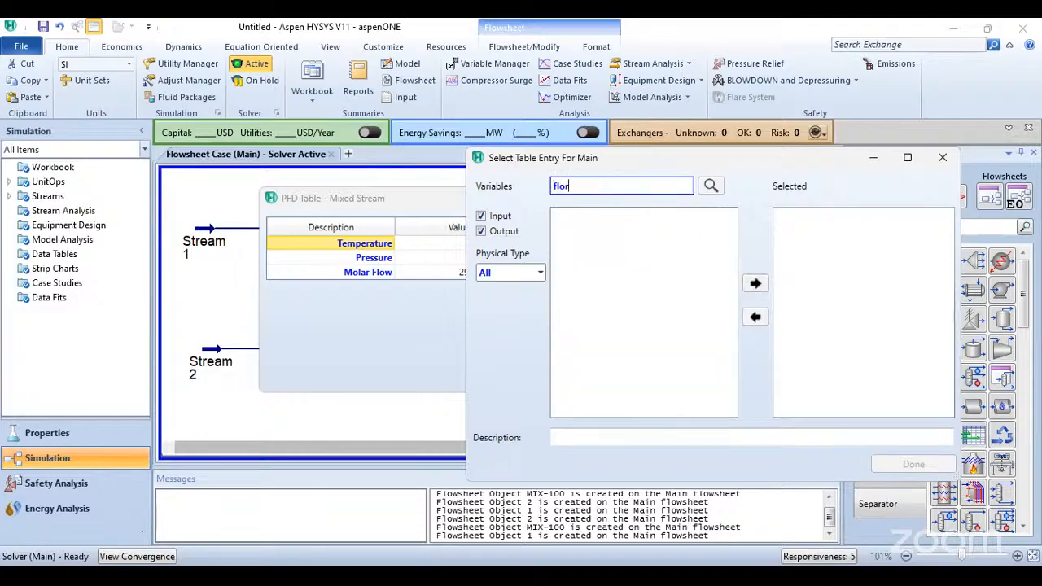
key("BackSpace")
type("w")
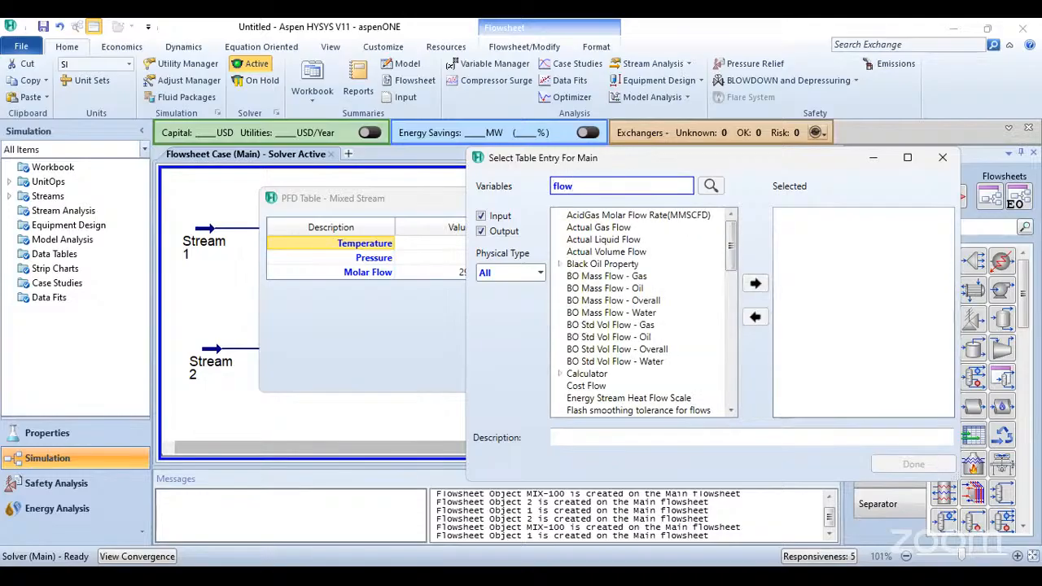
scroll(636, 332, "down", 2)
scroll(634, 332, "down", 2)
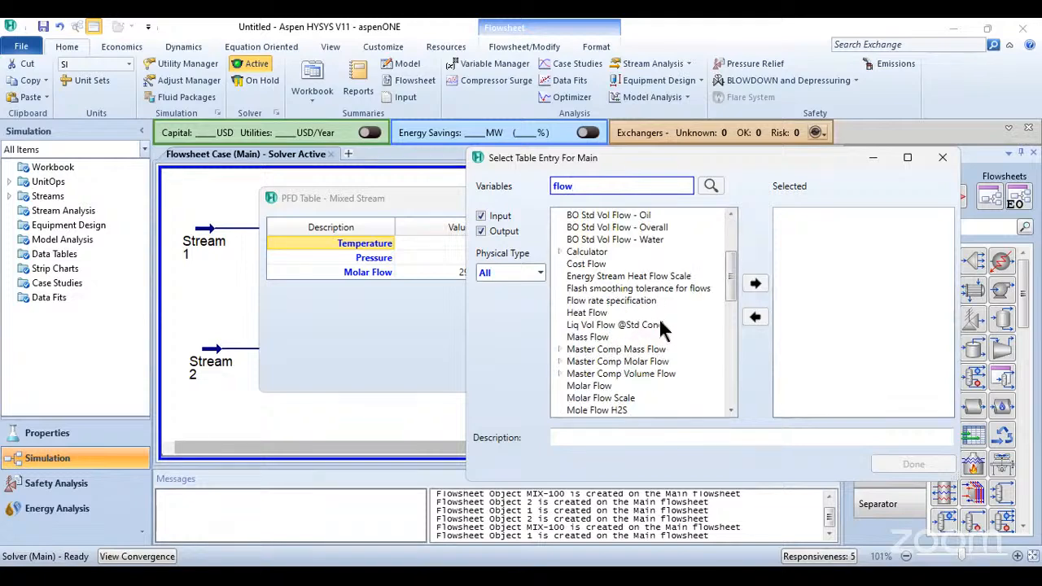
scroll(661, 323, "down", 2)
scroll(660, 327, "down", 2)
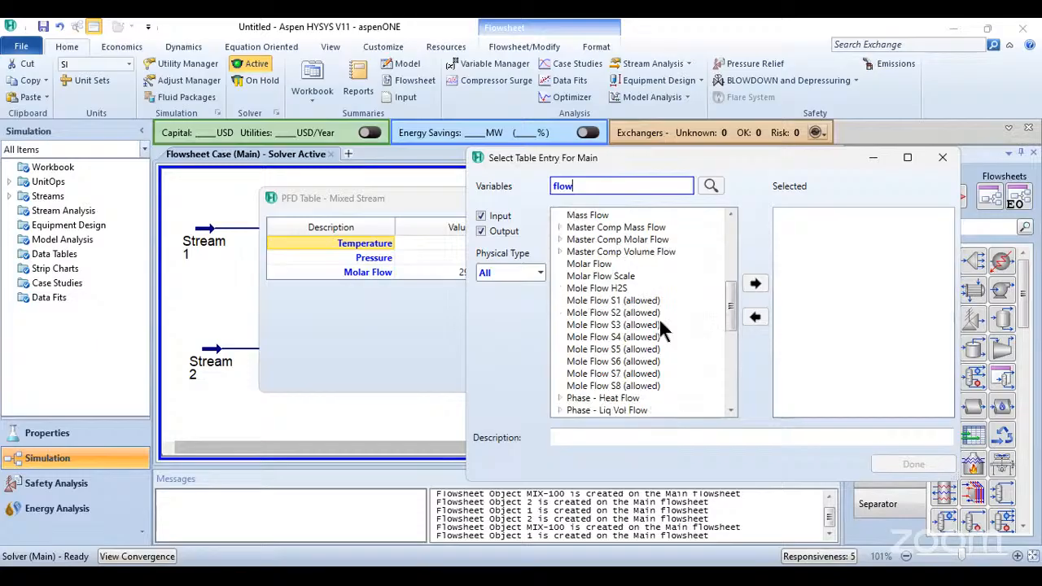
scroll(660, 327, "up", 2)
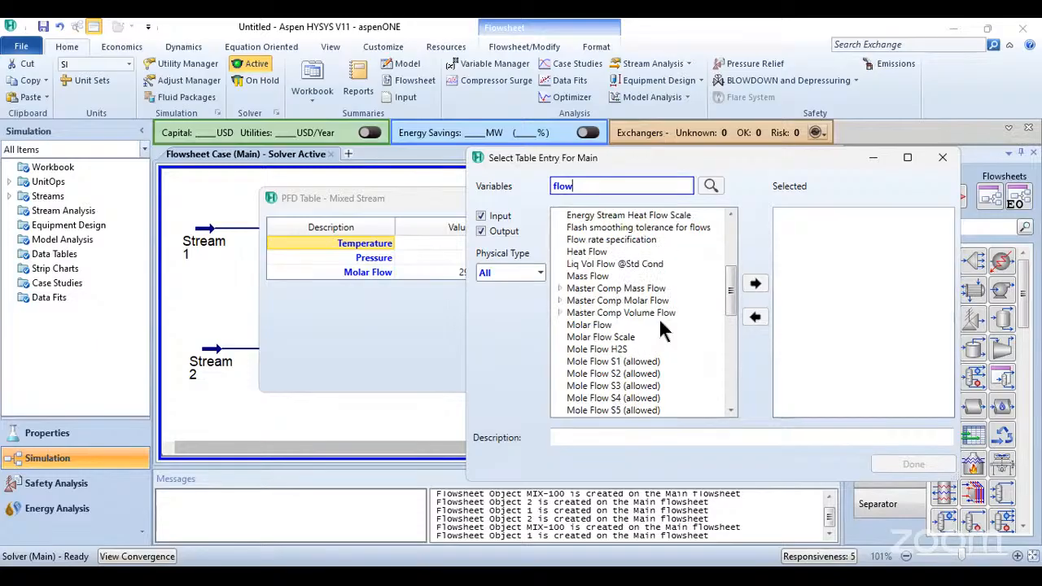
type("r")
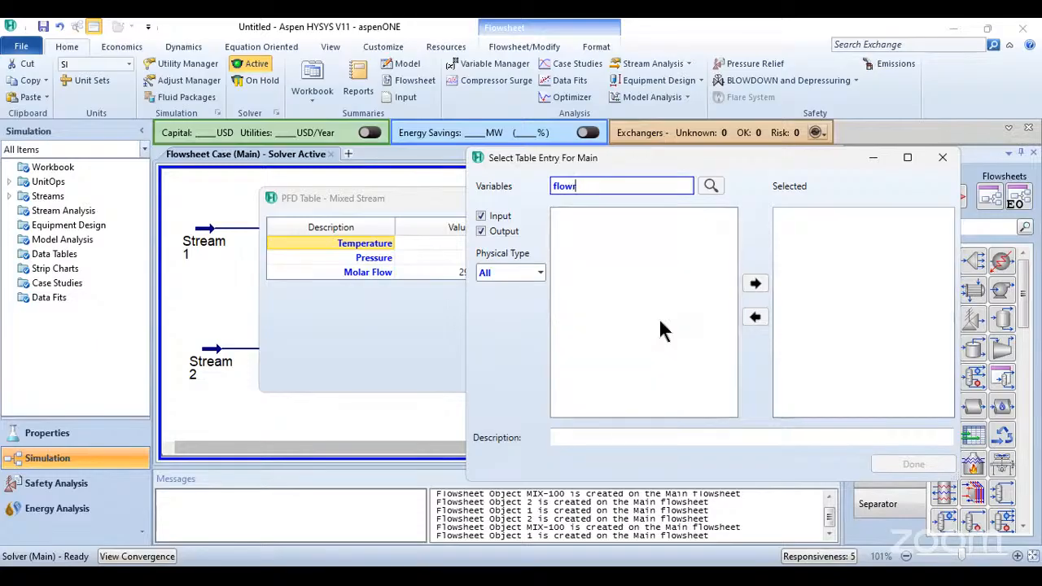
key("BackSpace")
type("r")
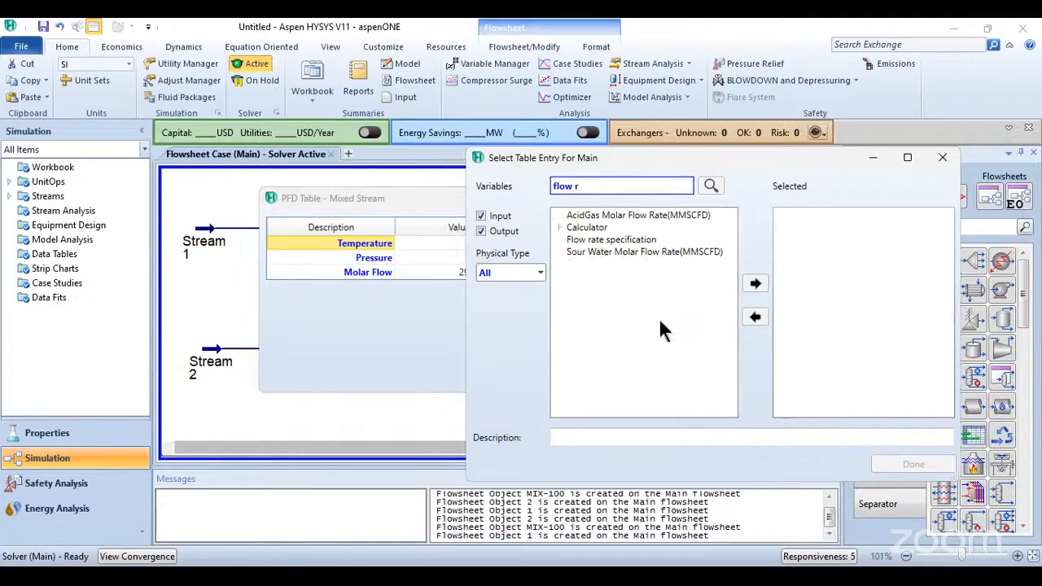
key("BackSpace")
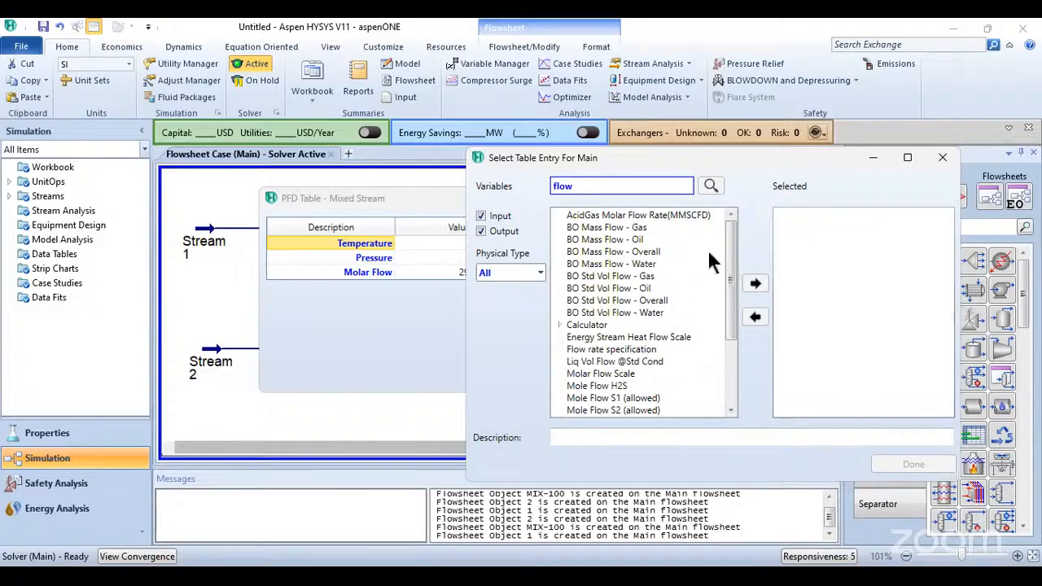
- Add the Mass Flow variable to the Mixed Stream table and close the table's settings
left_click_drag(730, 257, 723, 277)
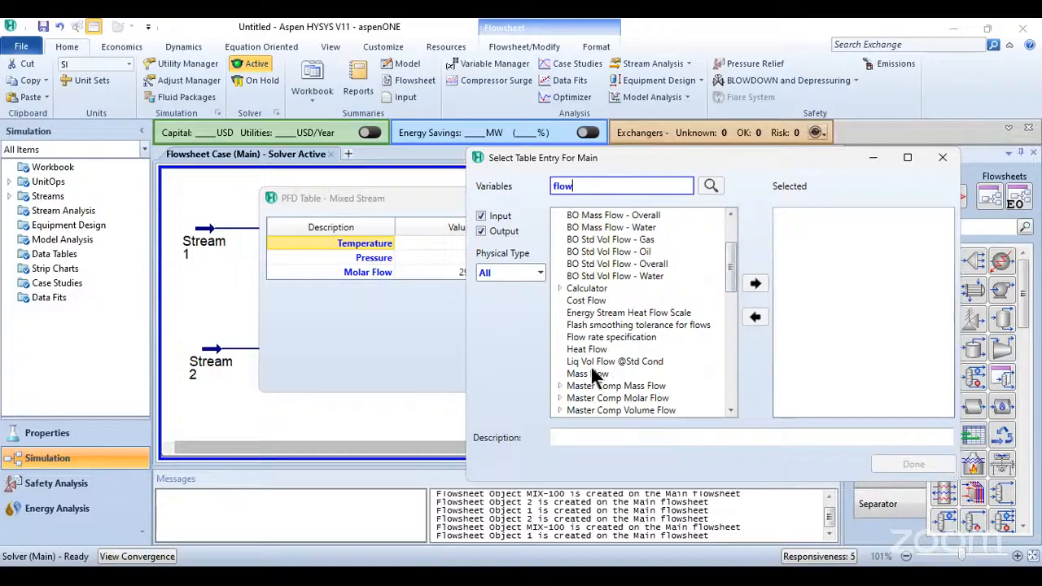
left_click(594, 374)
left_click(755, 285)
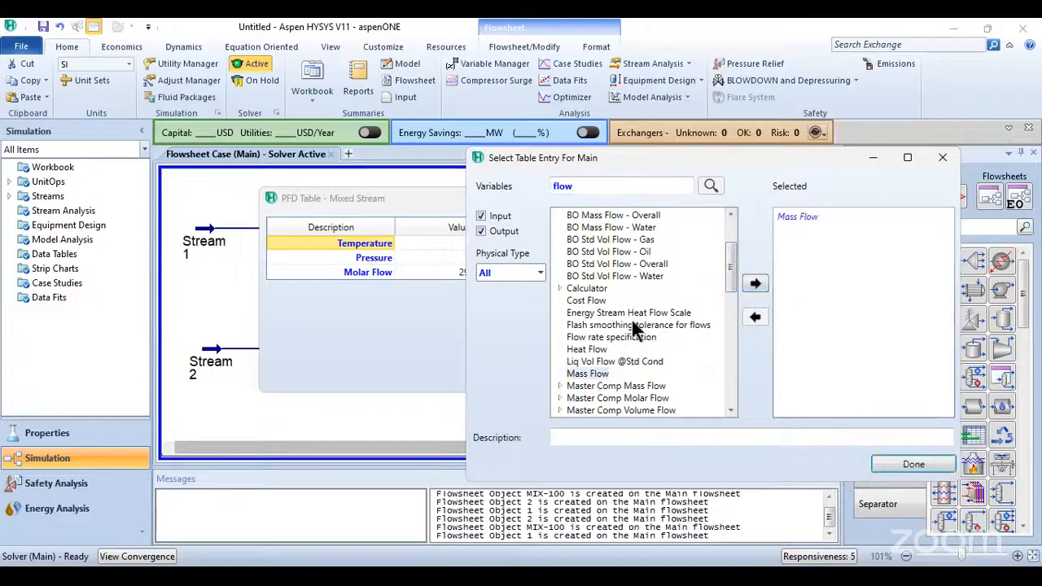
left_click(912, 465)
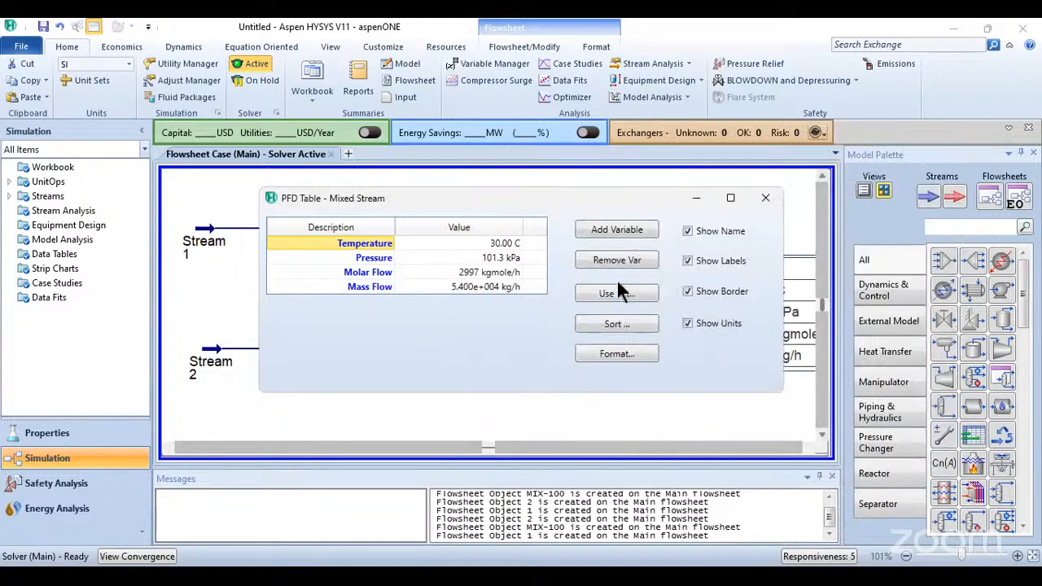
left_click(765, 199)
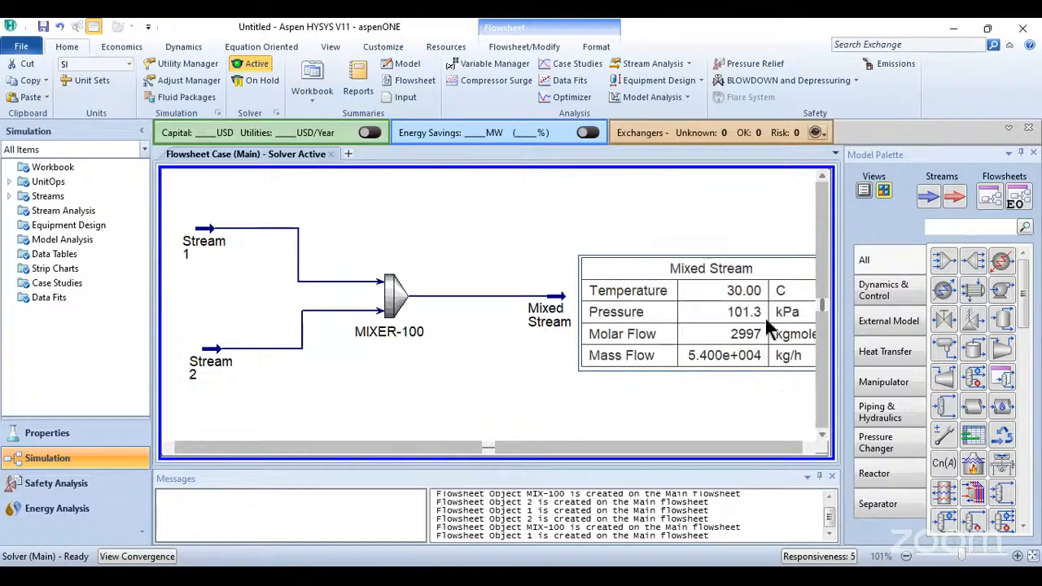
- Set the Pressure display unit to atm in the custom unit set NewUser1
left_click(810, 447)
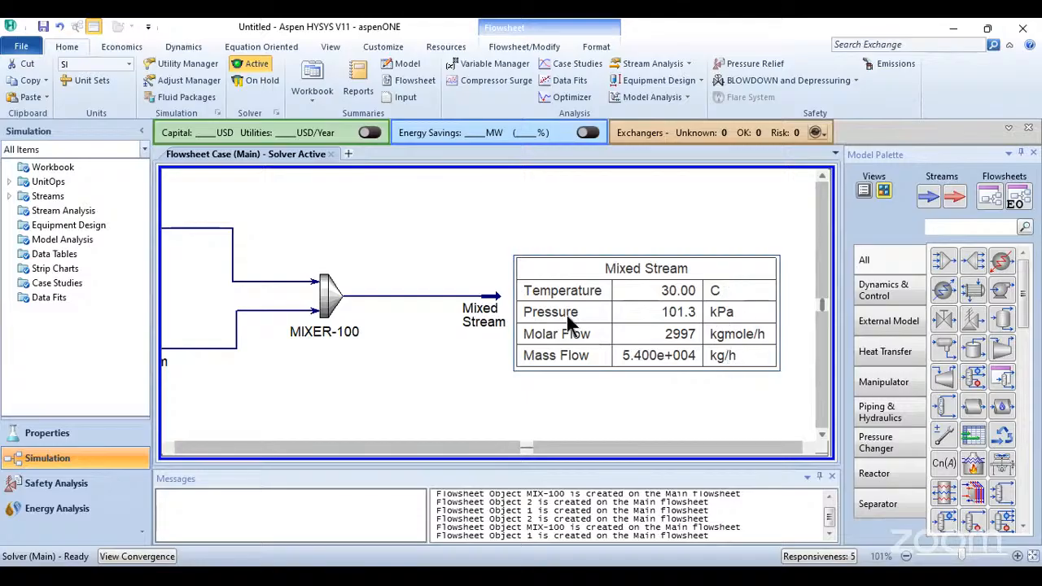
left_click(85, 80)
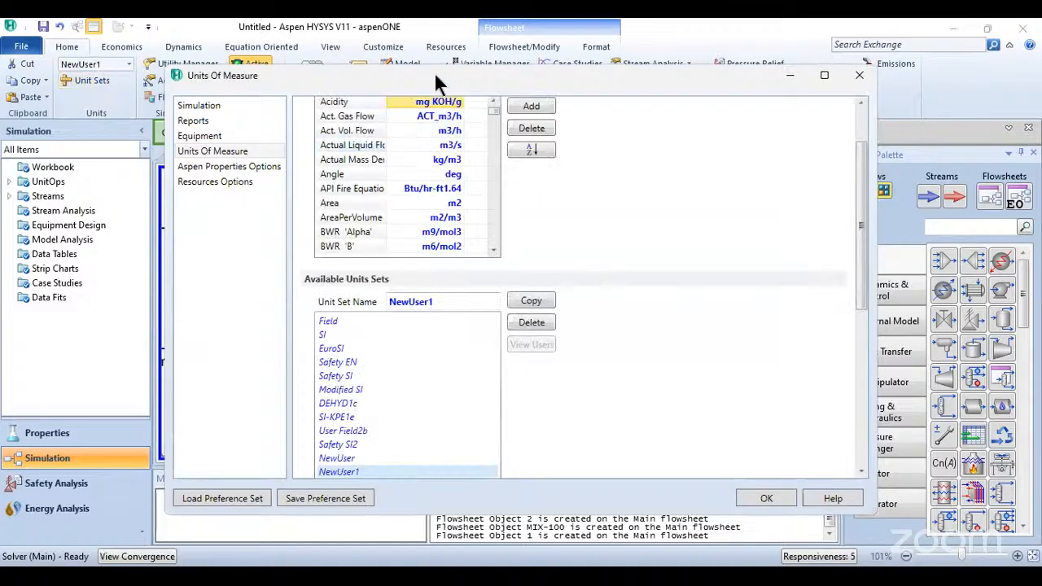
left_click_drag(435, 76, 359, 88)
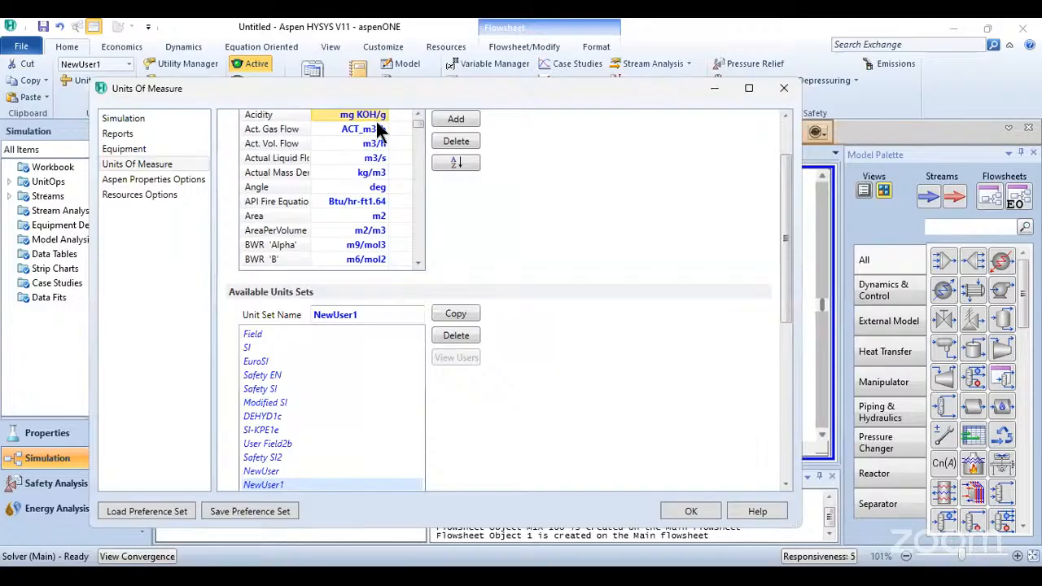
scroll(342, 269, "down", 20)
scroll(337, 272, "down", 5)
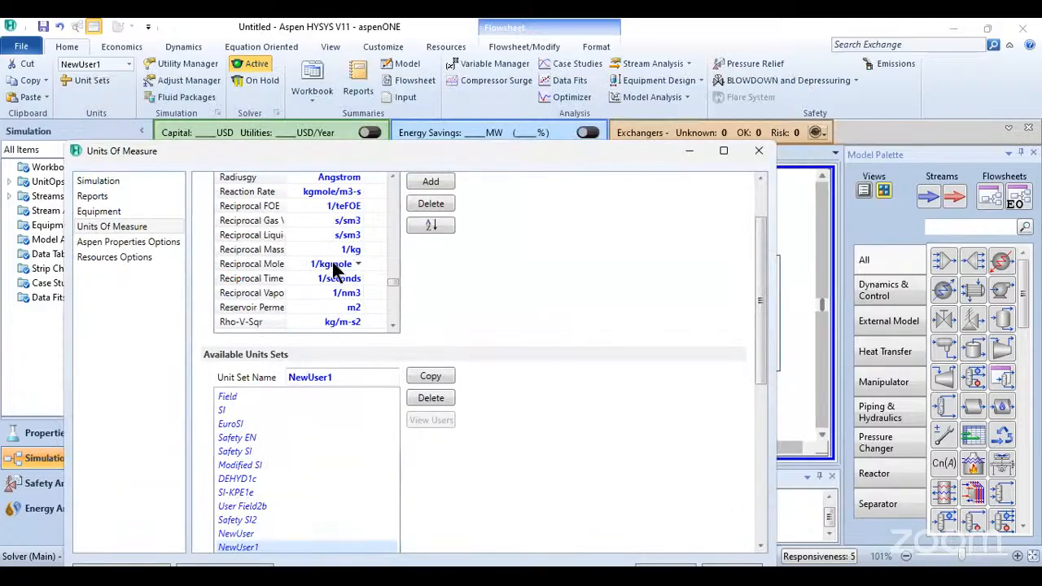
scroll(337, 272, "down", 10)
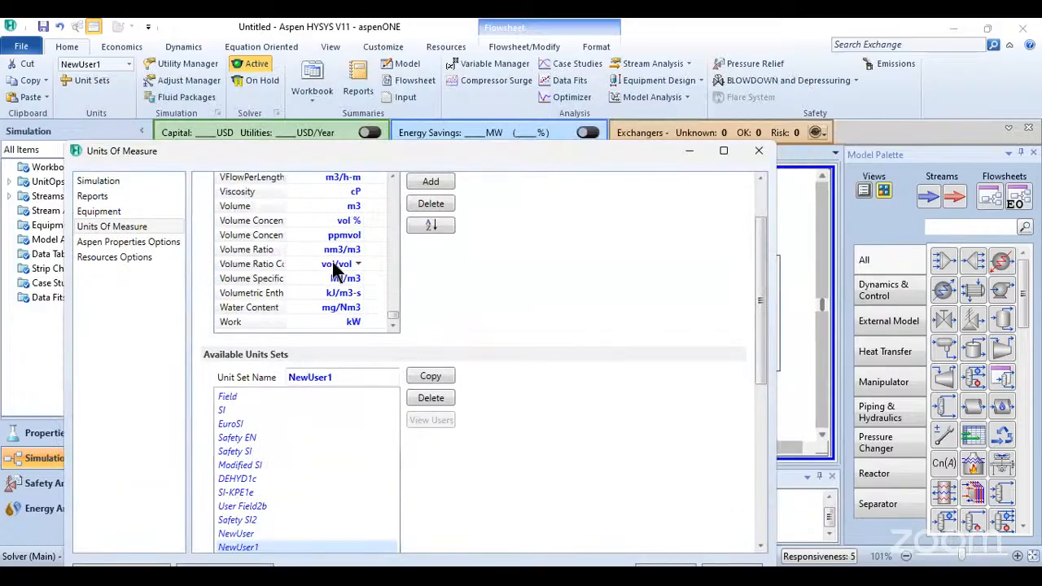
scroll(337, 272, "up", 12)
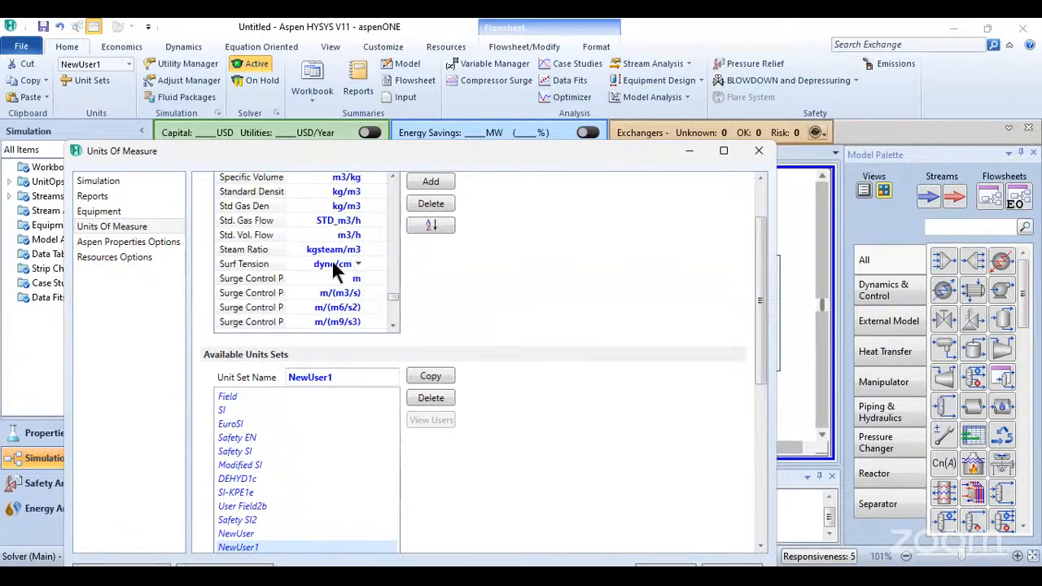
scroll(333, 262, "up", 6)
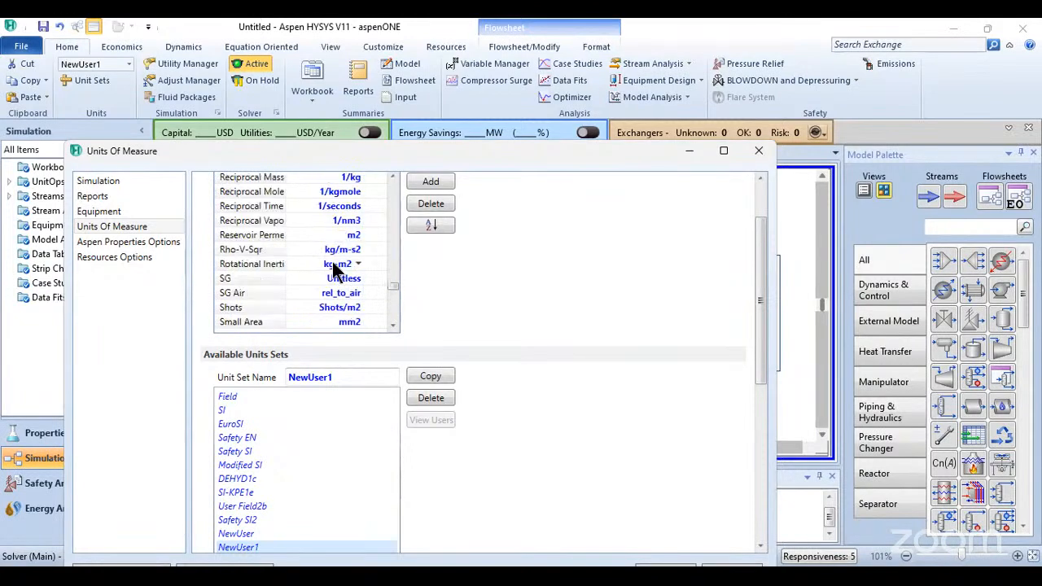
scroll(335, 270, "up", 5)
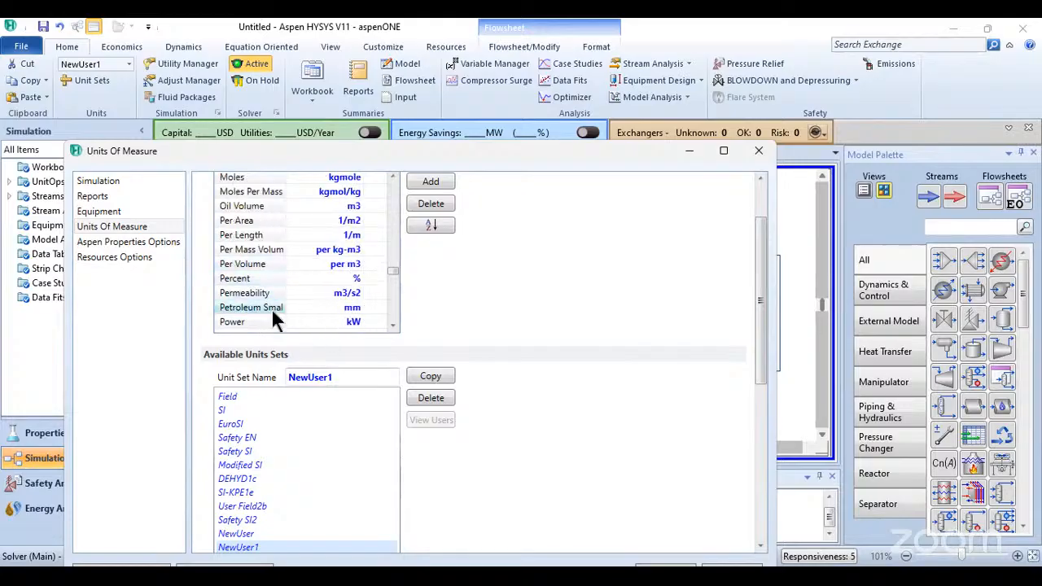
left_click(392, 326)
left_click(392, 325)
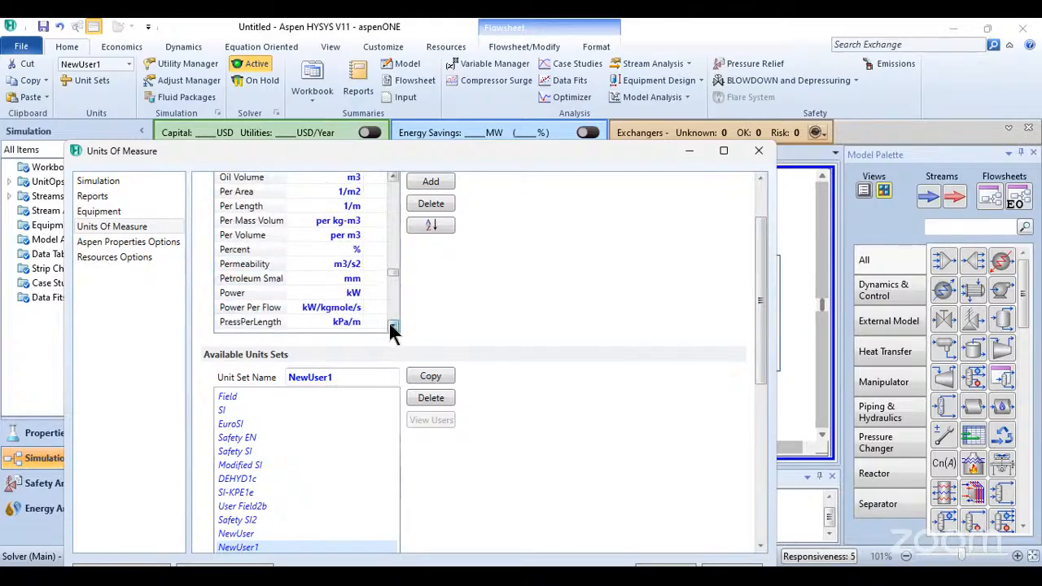
left_click(391, 325)
left_click(350, 322)
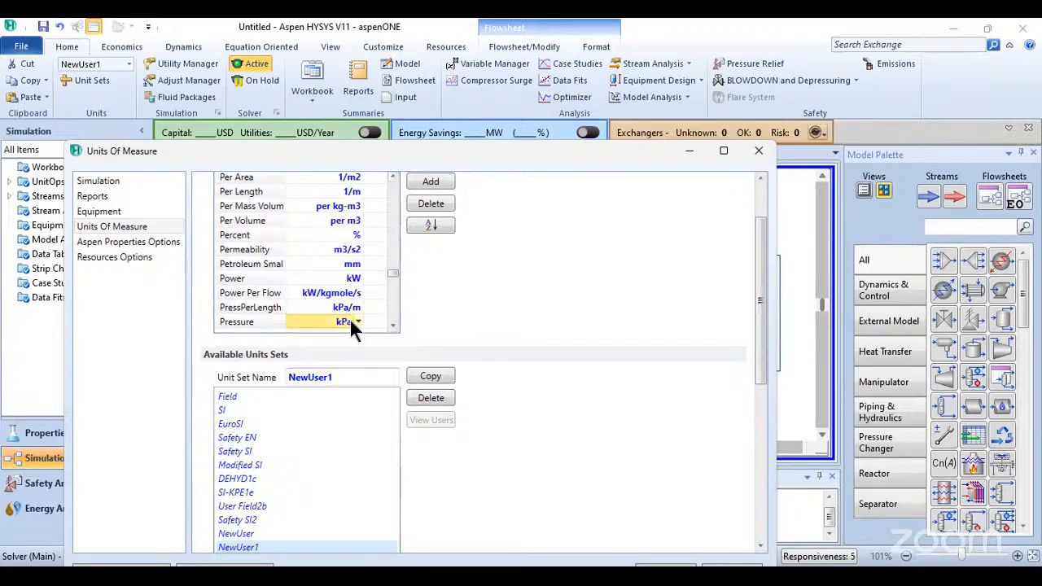
left_click(360, 320)
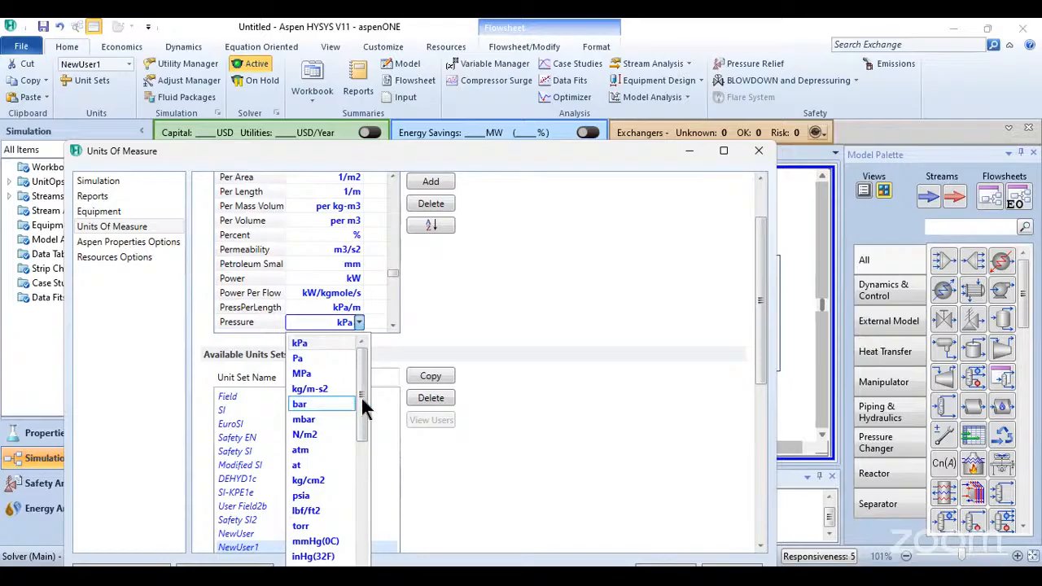
left_click(307, 450)
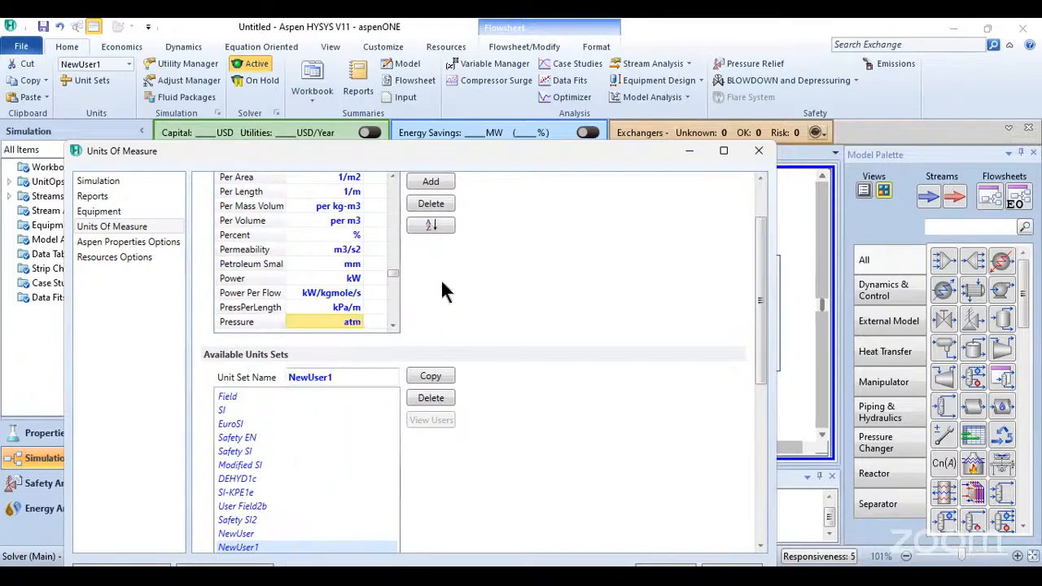
- Review the unit set and variable format settings and close the units of measure window
scroll(453, 272, "up", 3)
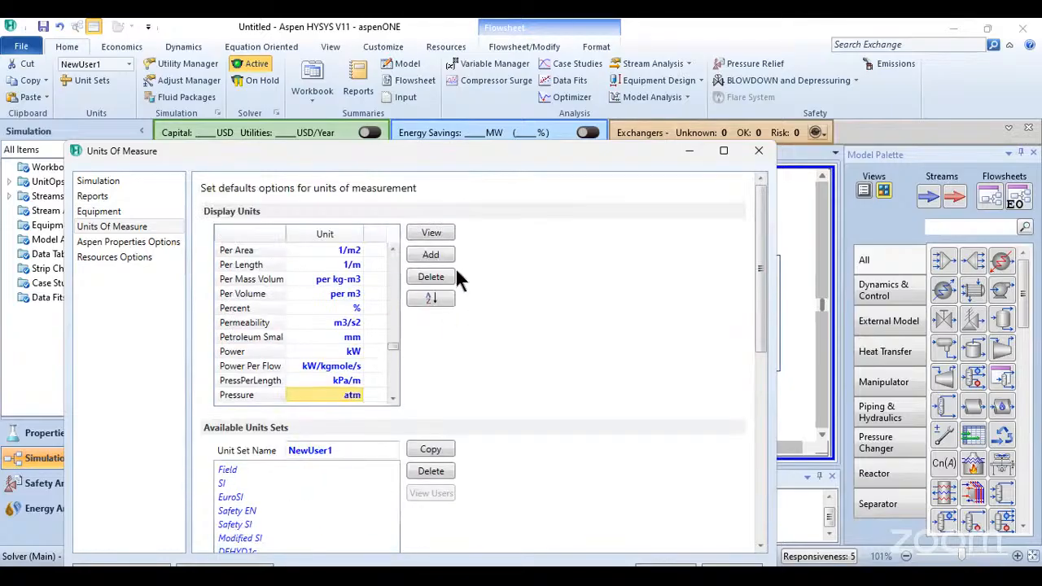
left_click(440, 263)
left_click(633, 316)
scroll(538, 280, "down", 10)
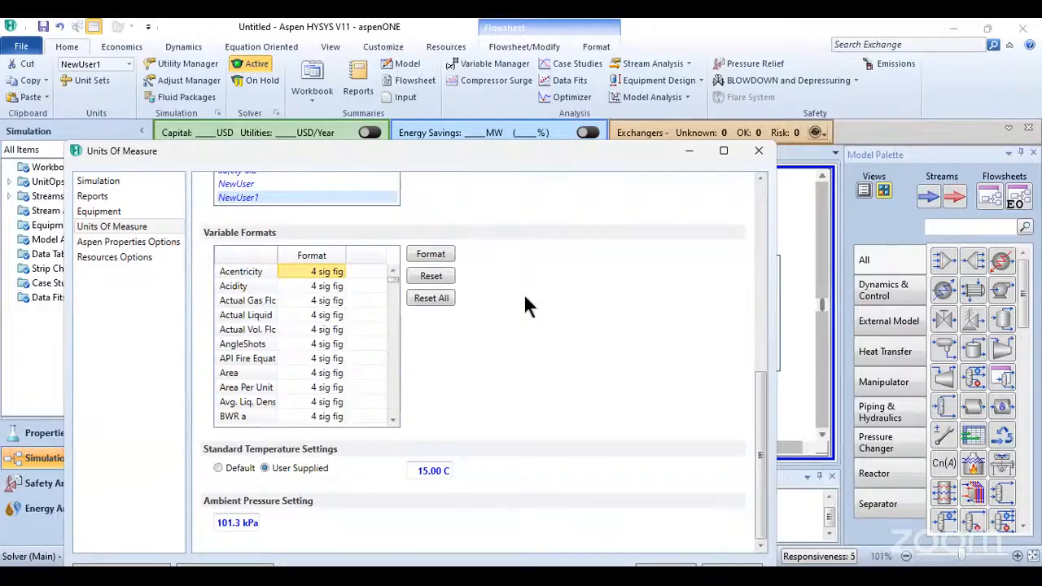
scroll(524, 305, "up", 5)
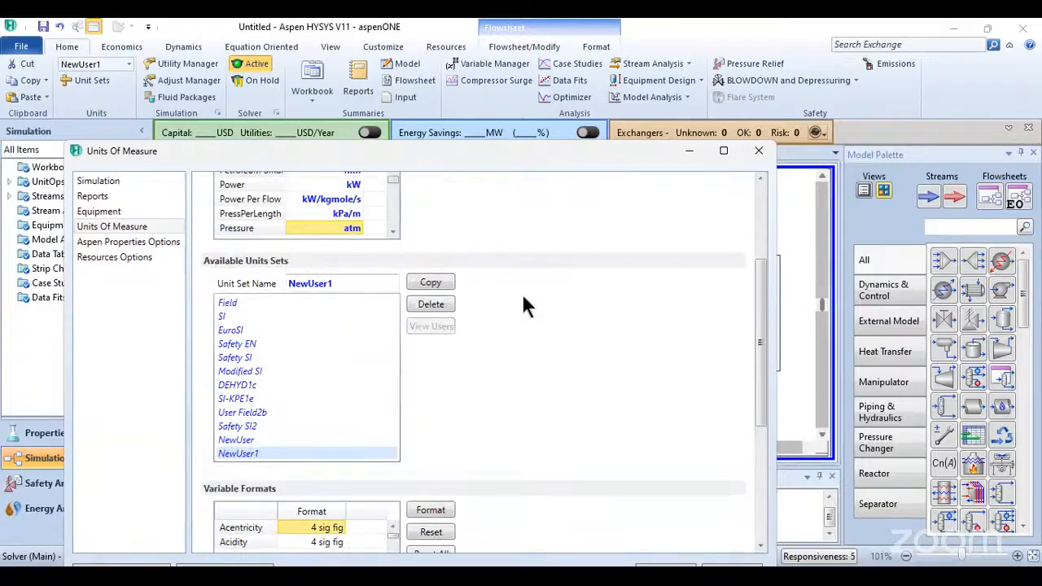
left_click(757, 153)
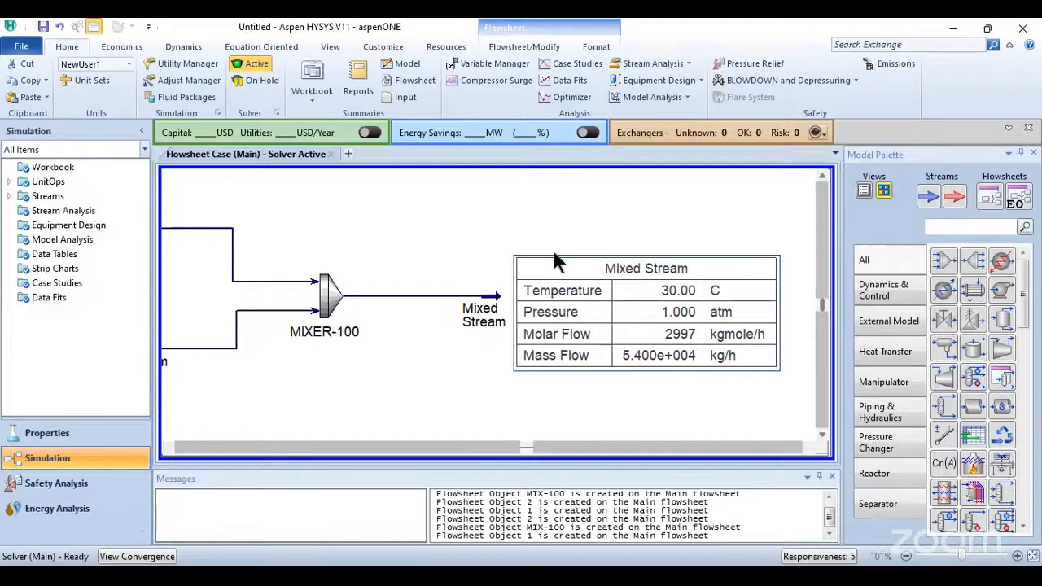
- Fit the whole flowsheet in view, check the conditions of Stream 1 and Stream 2, and select the mixer
left_click(1033, 556)
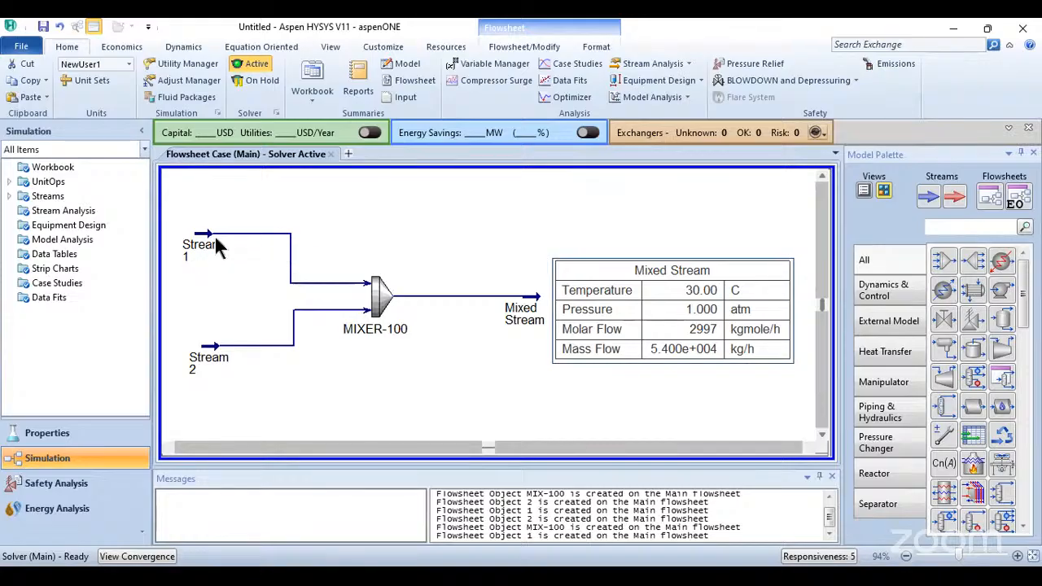
mouse_move(215, 242)
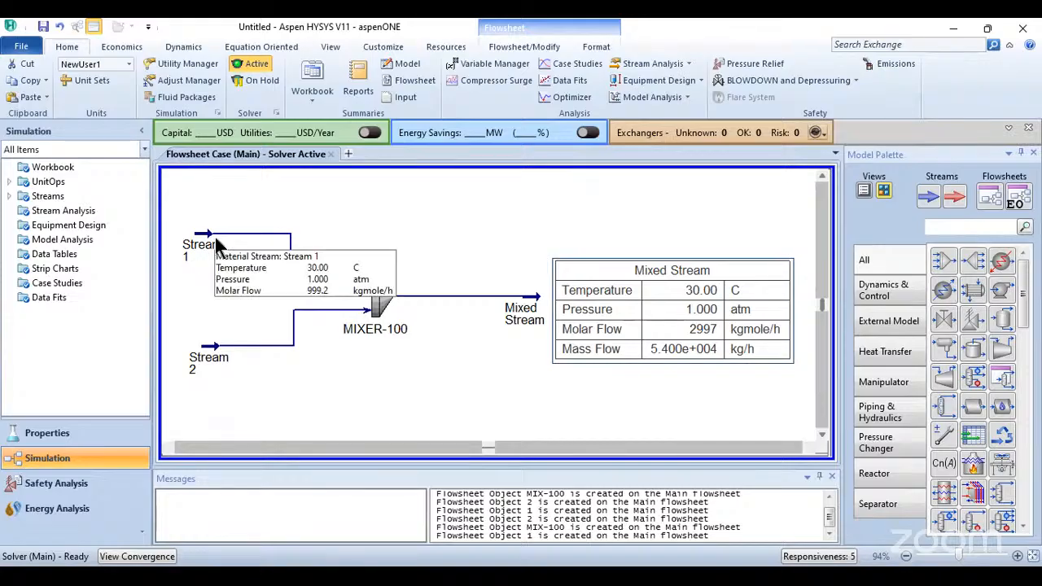
mouse_move(218, 359)
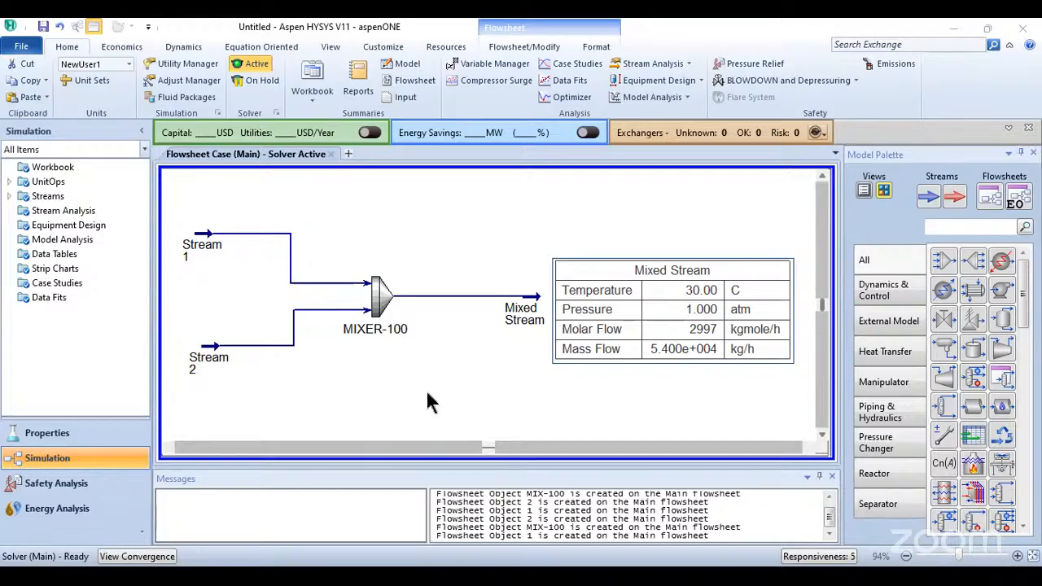
left_click(379, 306)
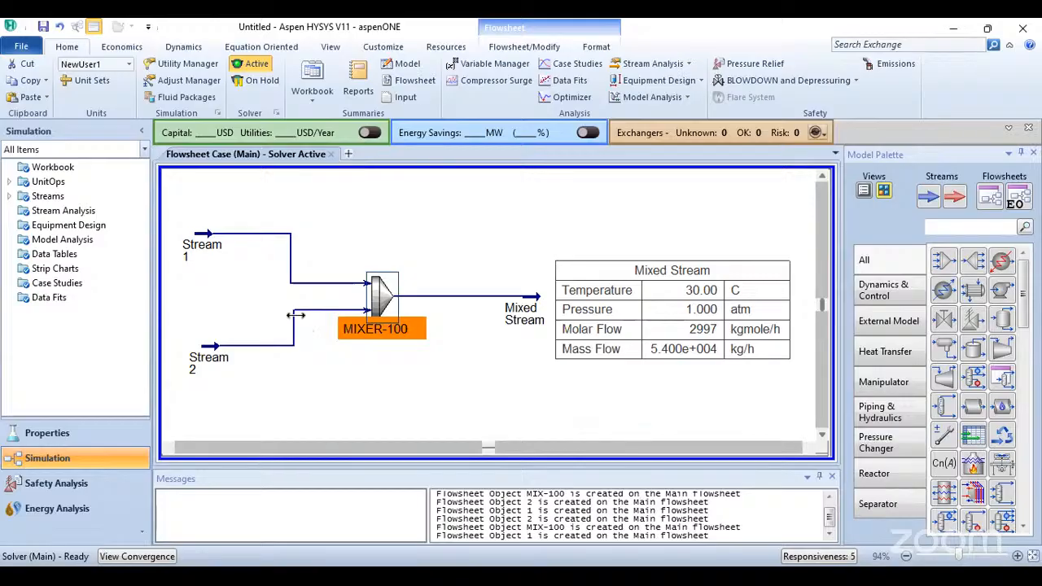
- Set Stream 2's temperature to 80 °C and close its stream window
left_click(212, 347)
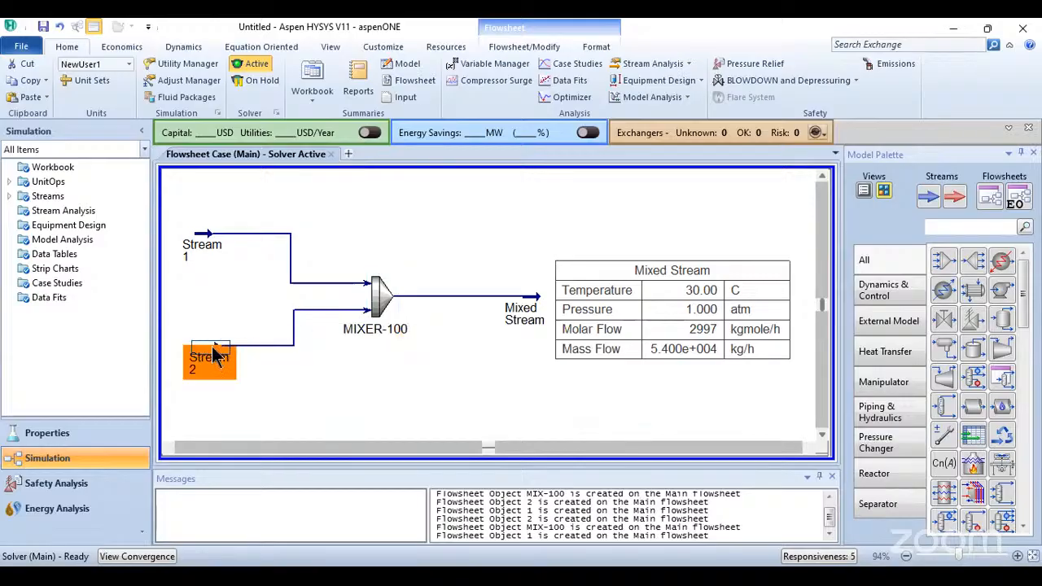
left_click(412, 245)
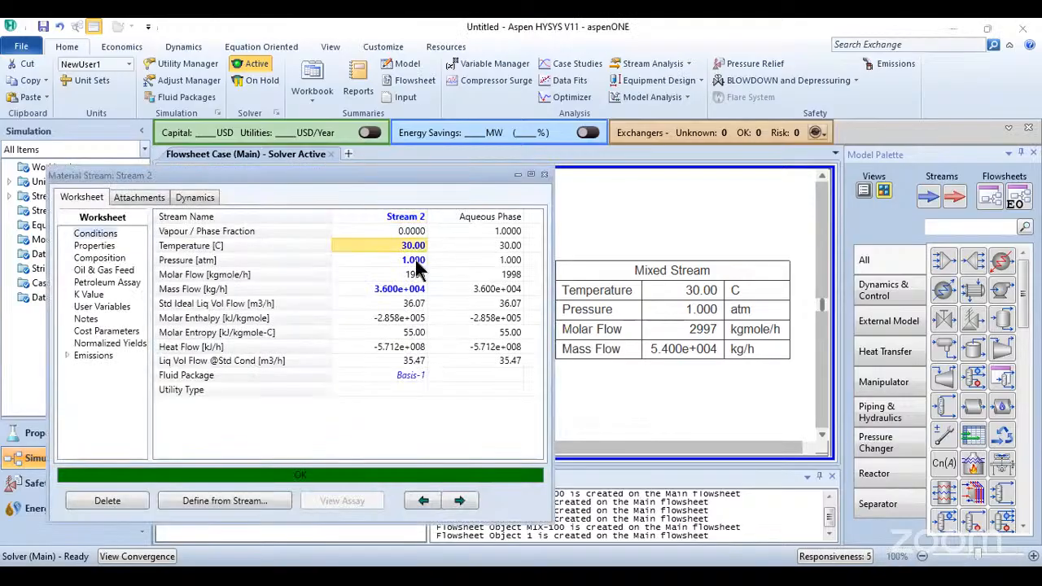
type("80")
key("Return")
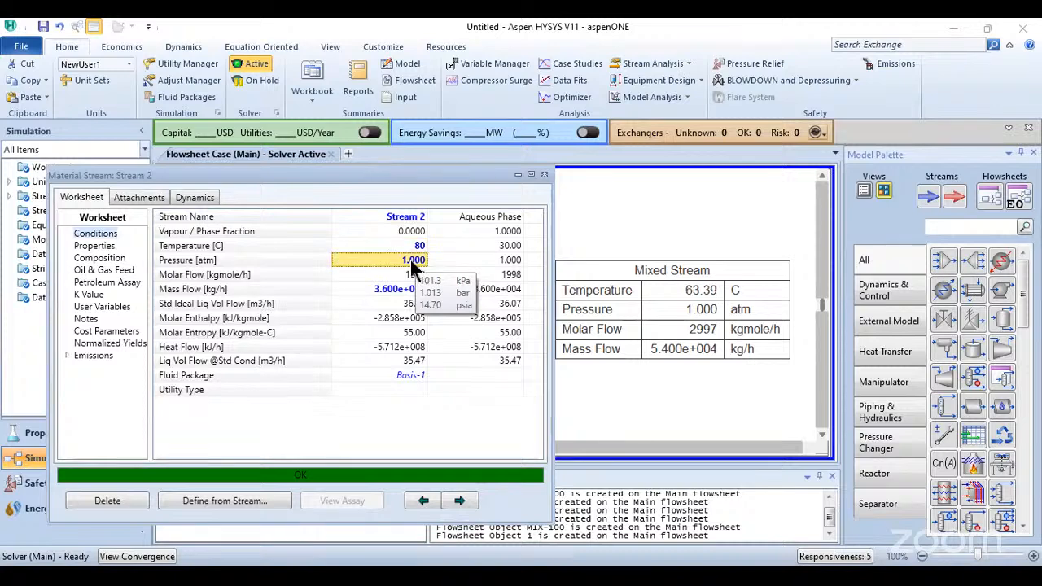
left_click(544, 174)
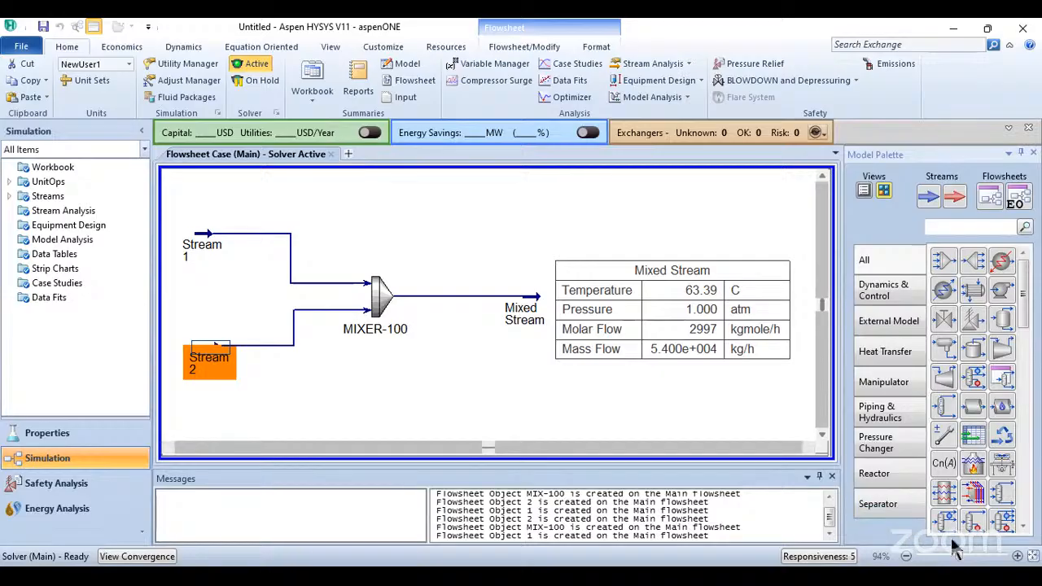
- Show the property table for Stream 1 and place it just above the stream
left_click(906, 556)
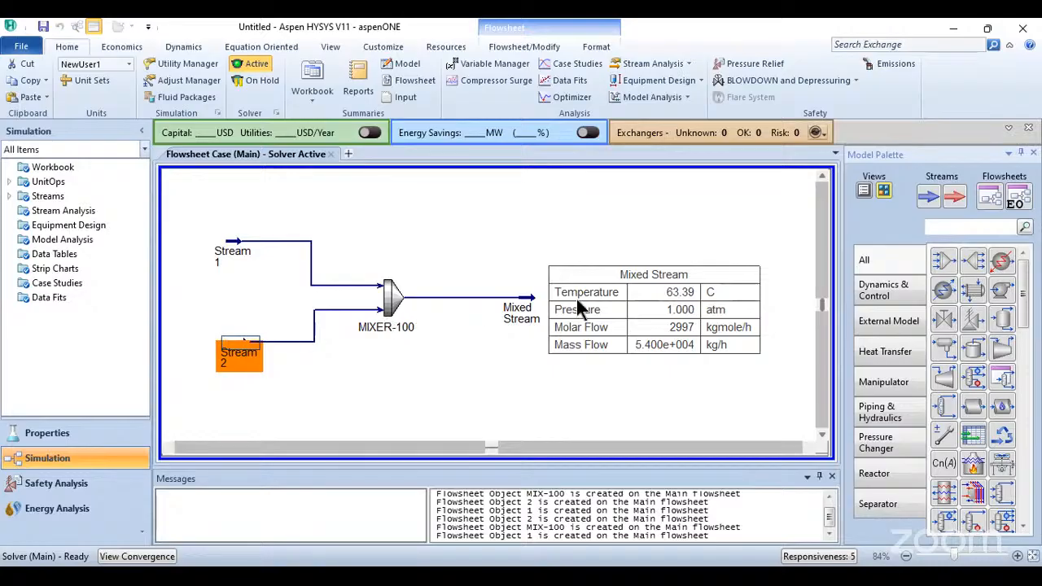
left_click(236, 249)
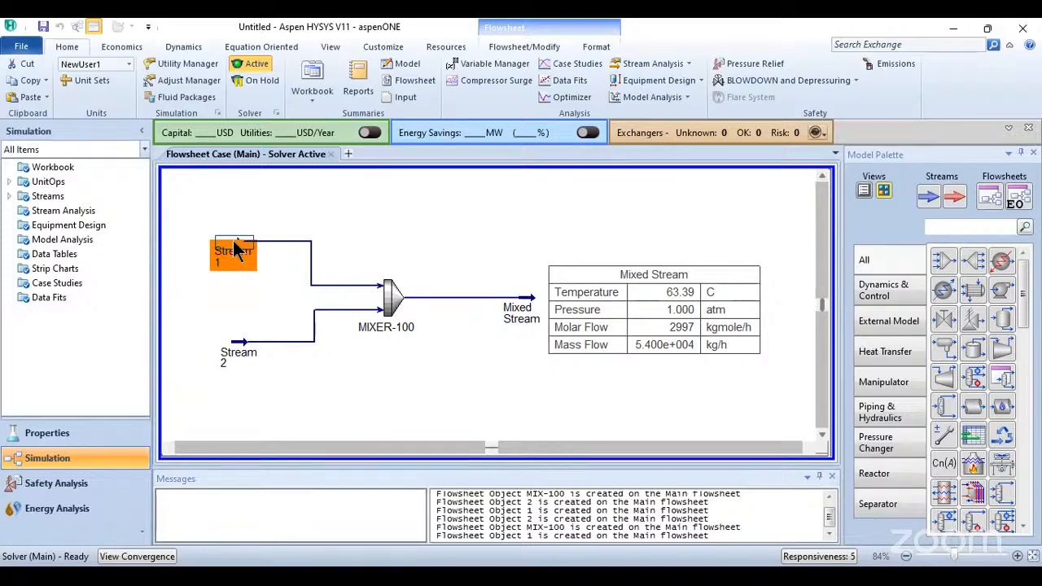
right_click(235, 249)
left_click(268, 418)
left_click(180, 250)
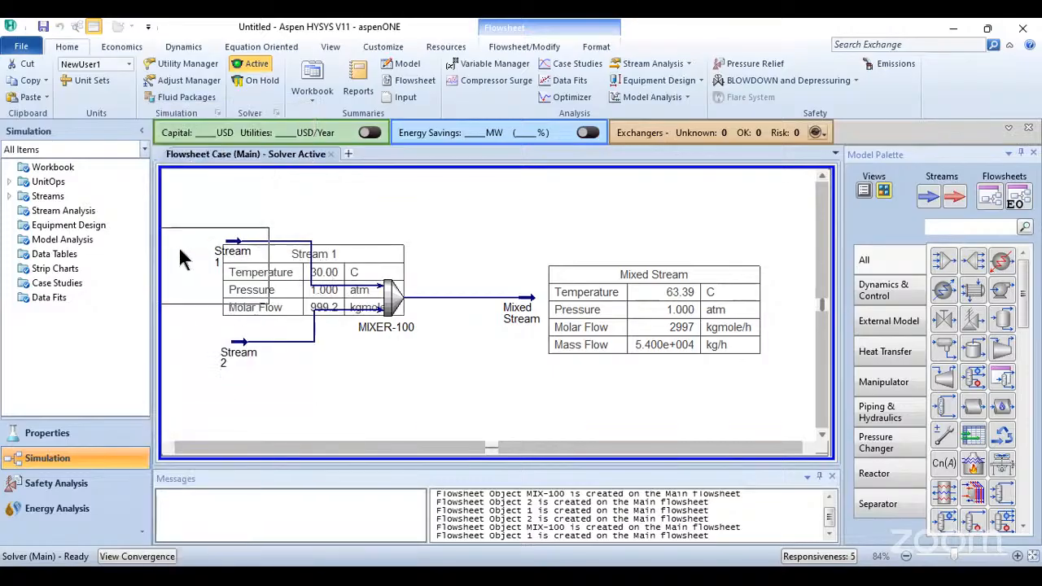
left_click_drag(318, 259, 259, 179)
- Show the property table for Stream 2, place it just below the stream, and fit the whole flowsheet in view
left_click(241, 348)
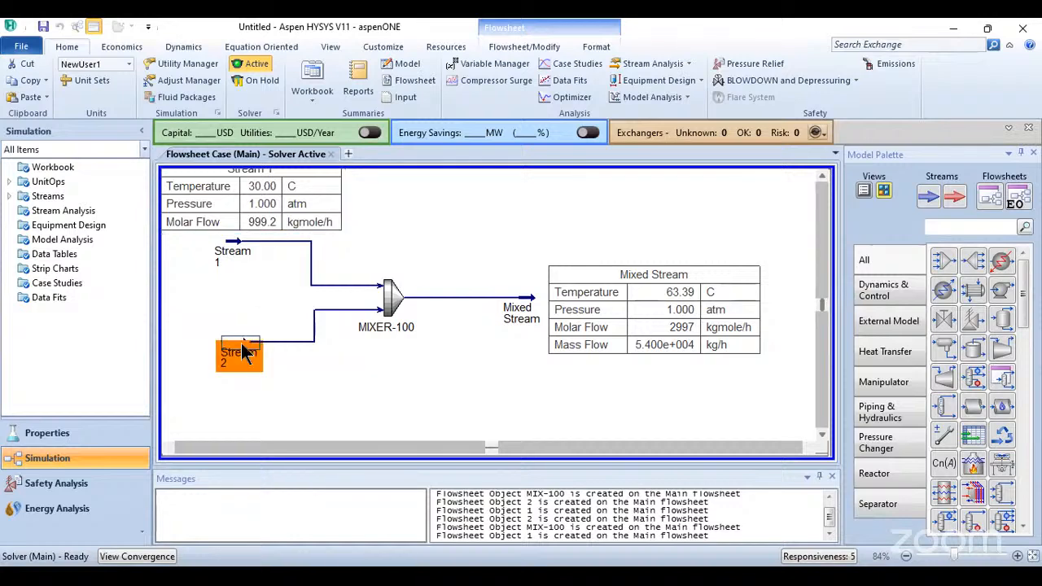
left_click_drag(327, 371, 261, 405)
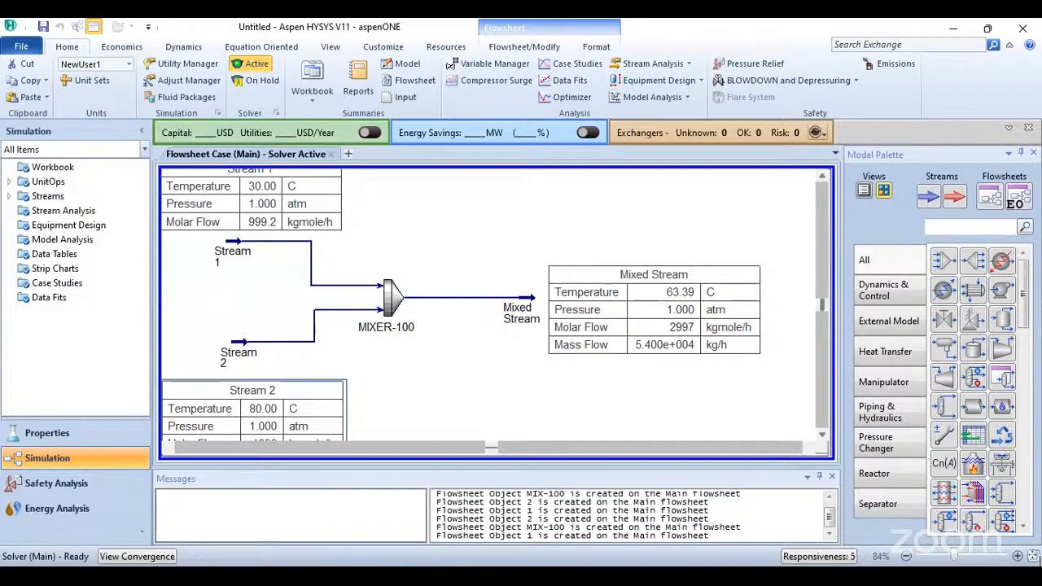
left_click(1032, 556)
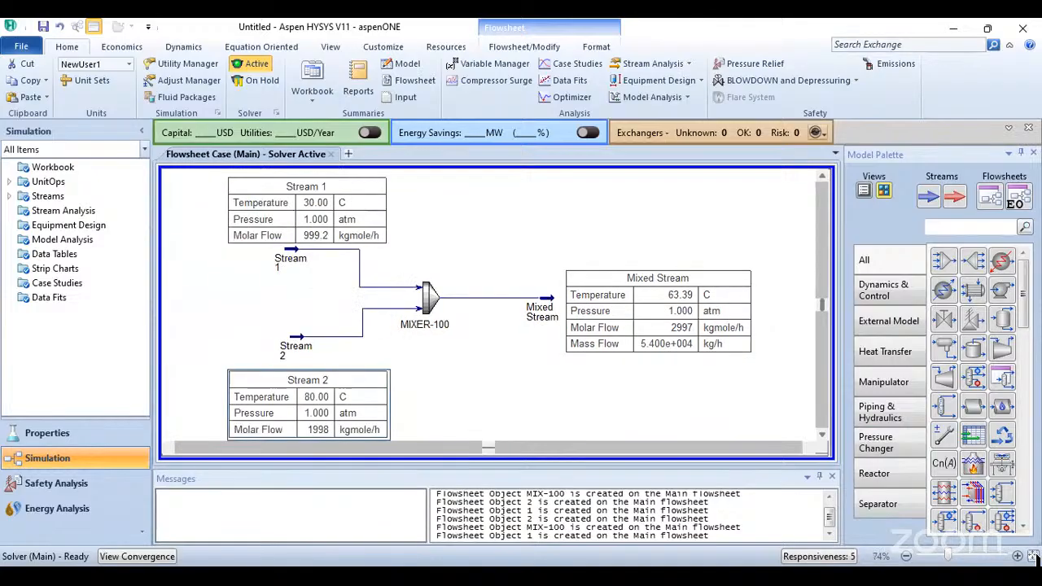
left_click(906, 556)
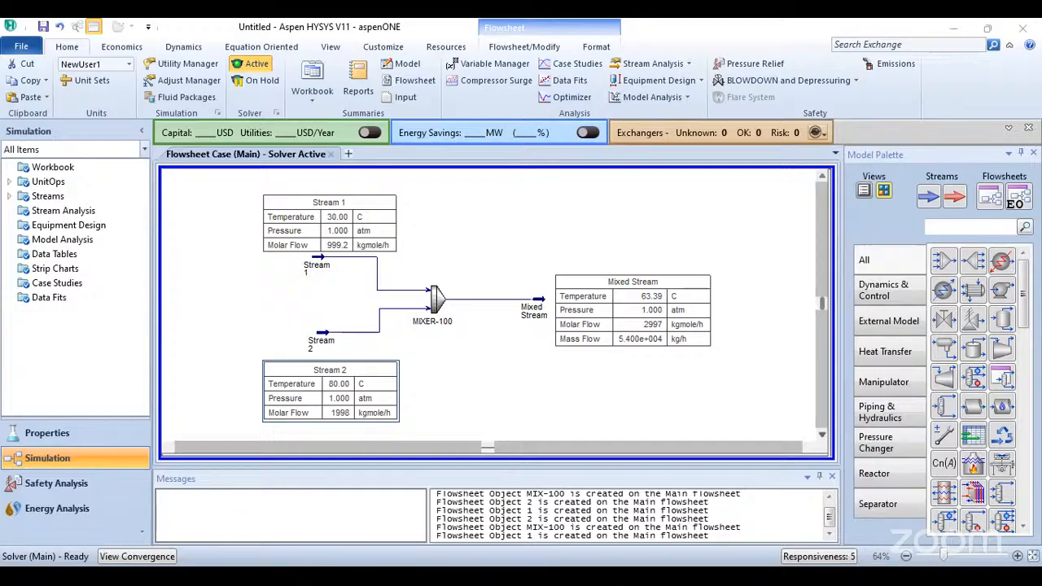
- Switch to the HYSYS FOR STUDENT document in Word and read the Splitter problem statement
key("alt+Tab")
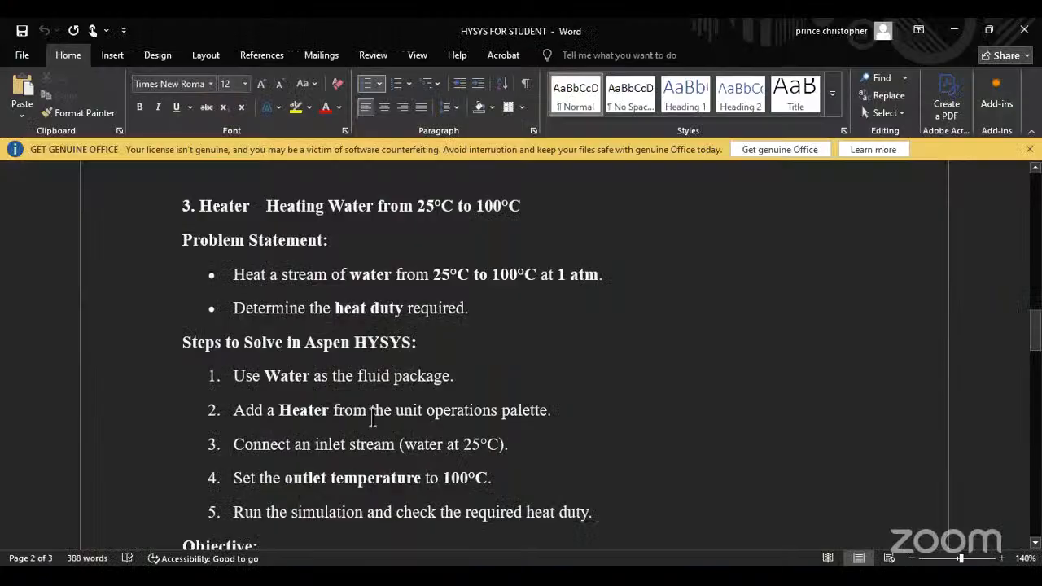
scroll(364, 419, "up", 10)
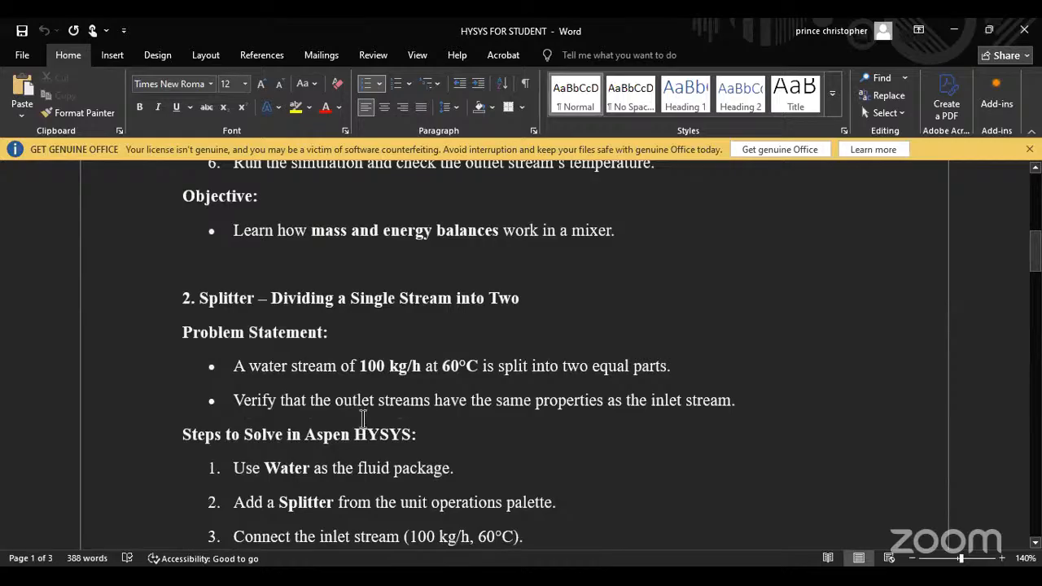
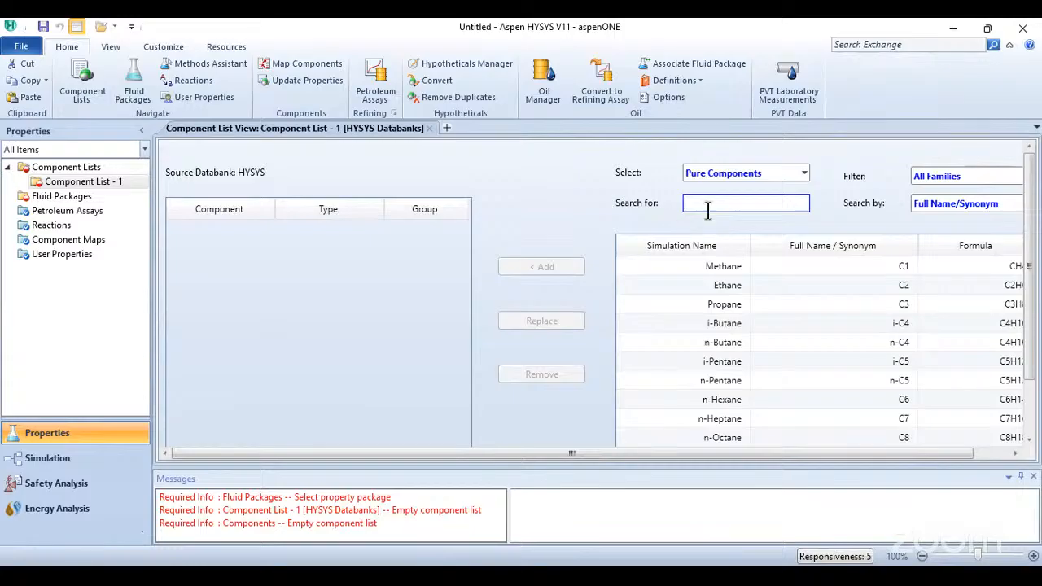
- Search the pure components for water and add H2O to Component List - 1
type("water")
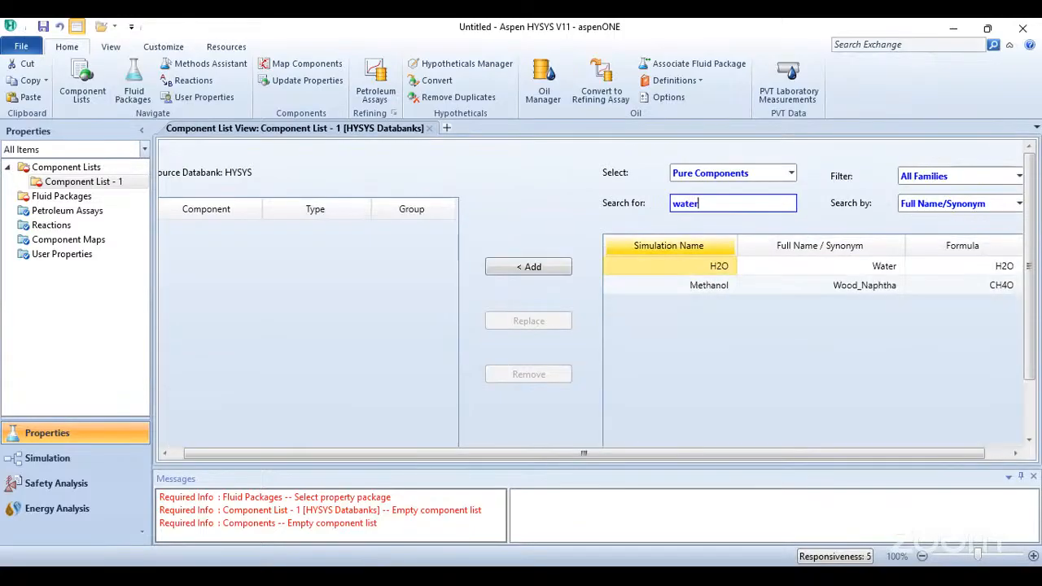
left_click(526, 267)
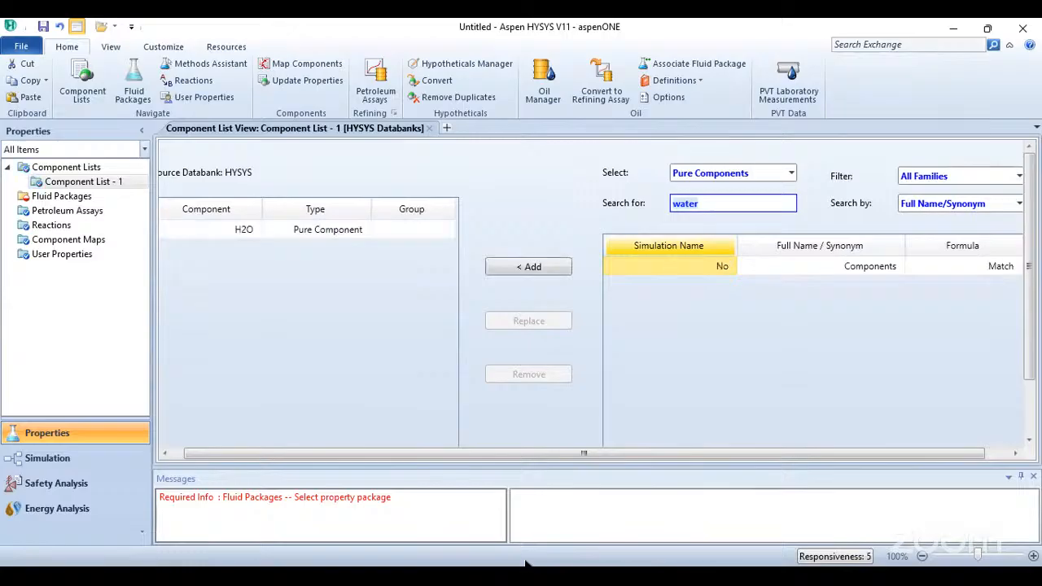
left_click(526, 563)
- Add a new fluid package and select NRTL as its property package
left_click(54, 198)
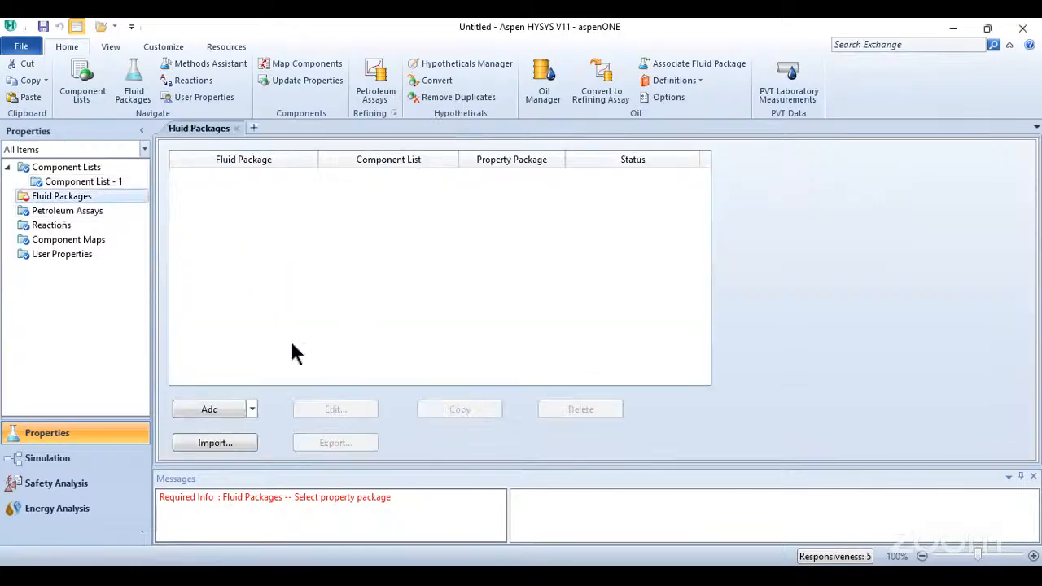
left_click(209, 409)
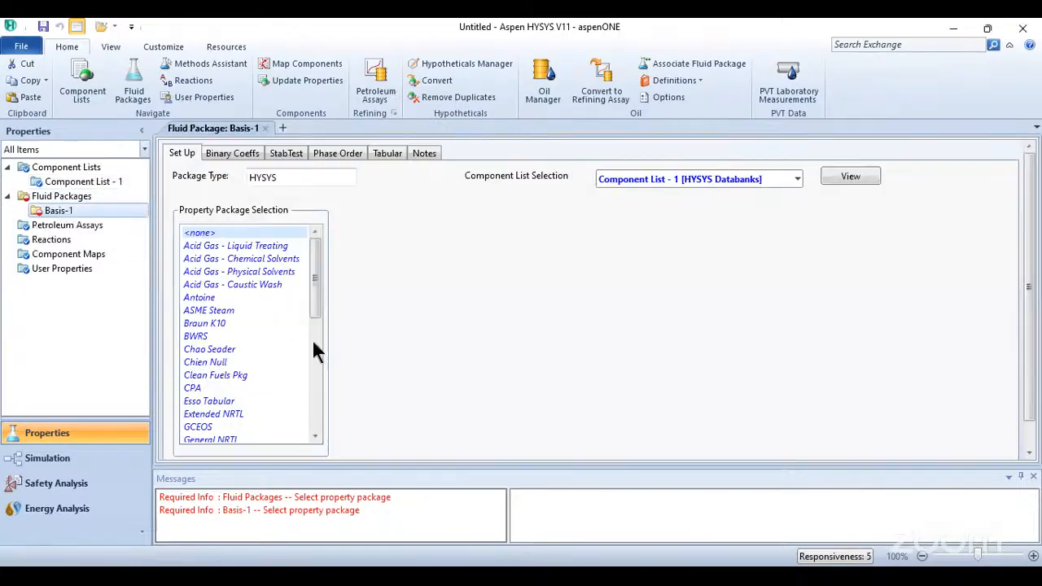
scroll(276, 290, "down", 8)
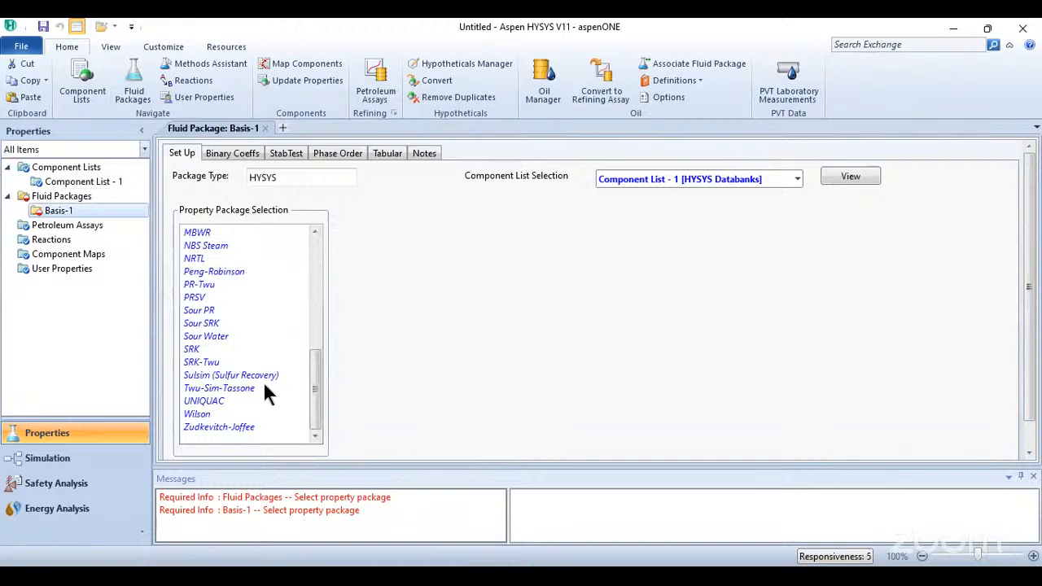
scroll(248, 414, "up", 3)
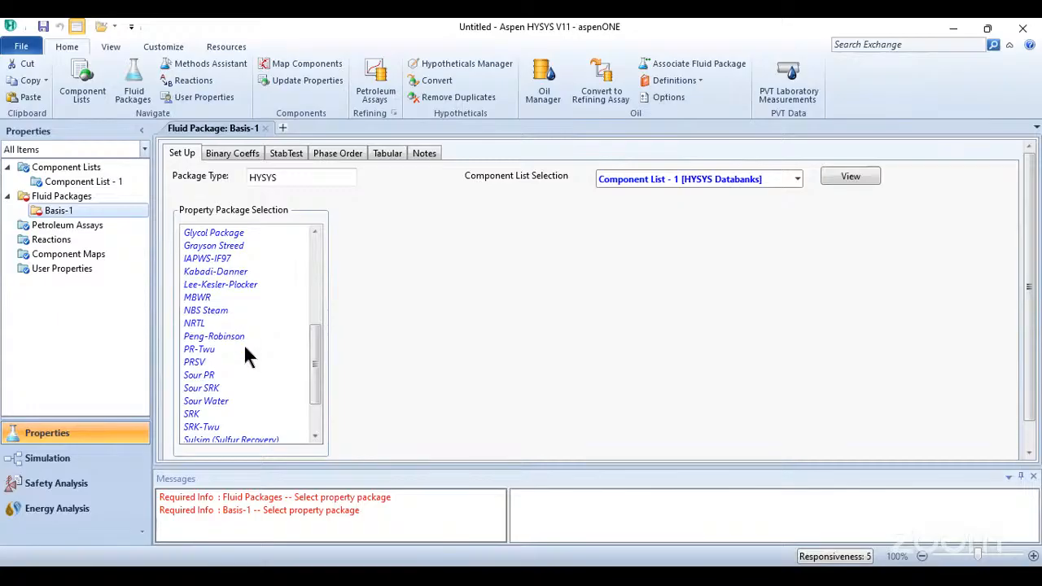
left_click(201, 324)
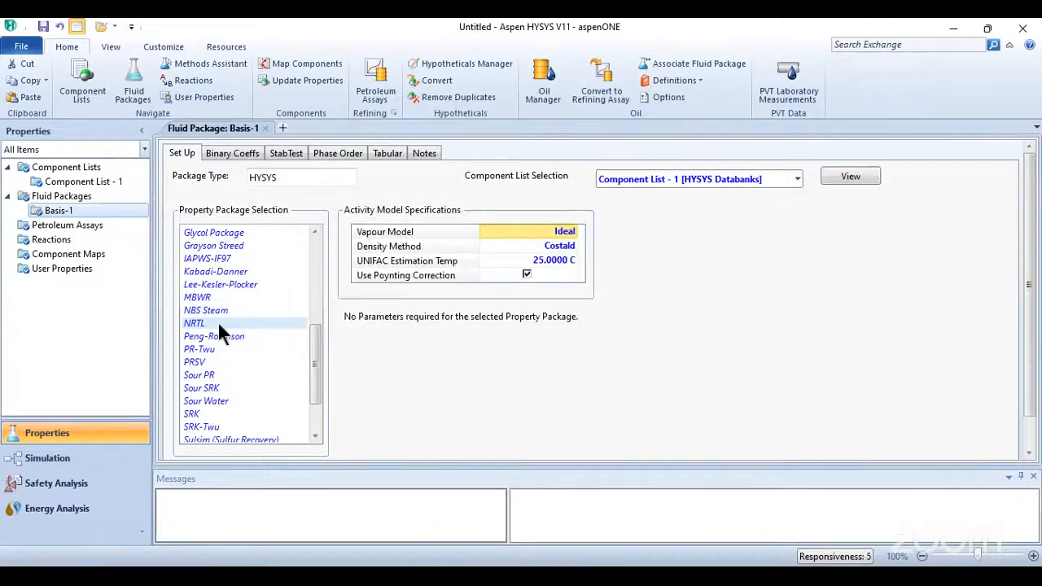
- Browse the property packages and change the selection for fluid package Basis-1 to UNIQUAC
scroll(222, 333, "up", 5)
scroll(221, 332, "up", 1)
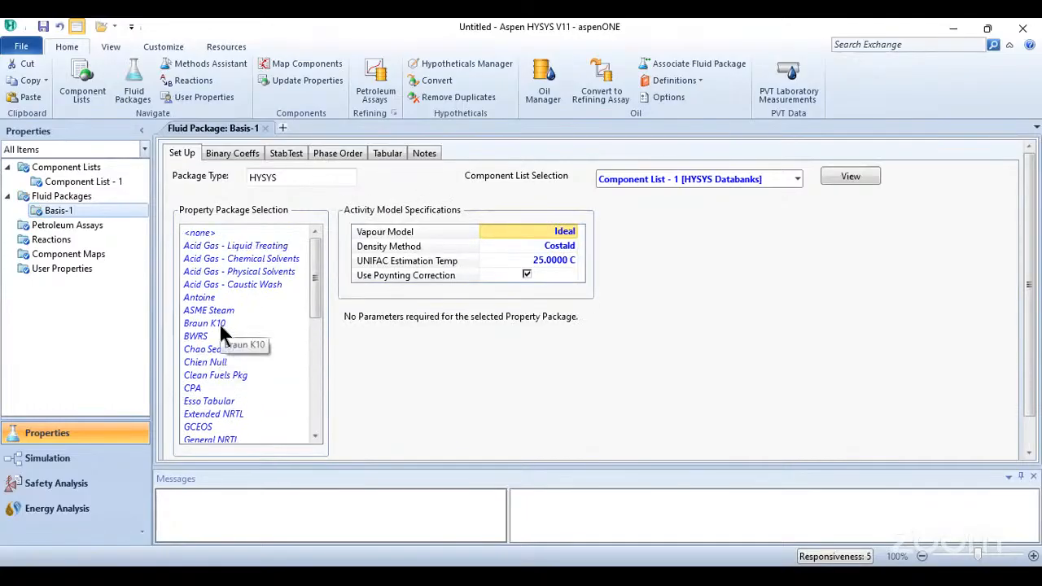
scroll(225, 333, "down", 7)
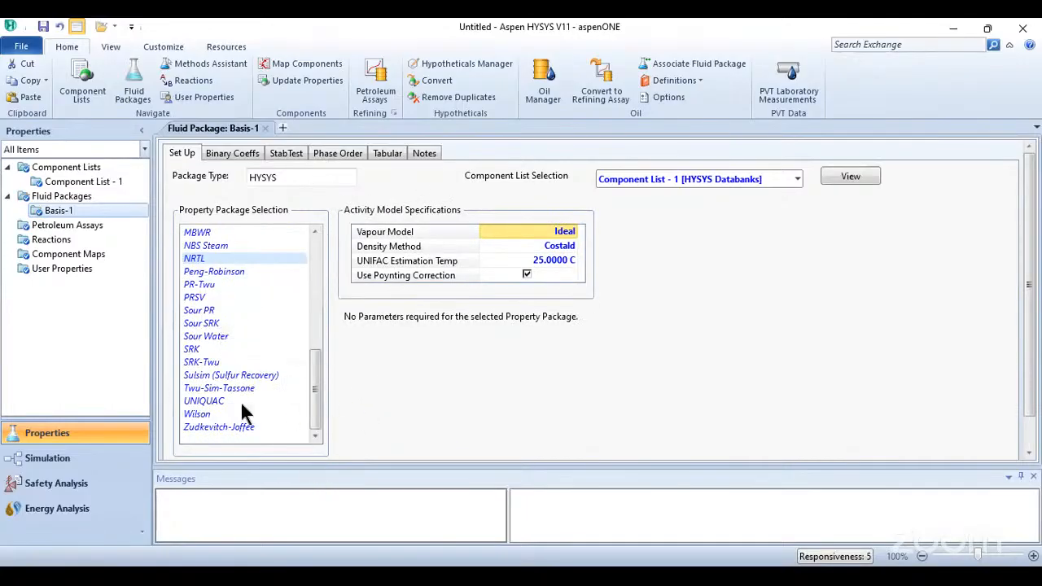
left_click(214, 399)
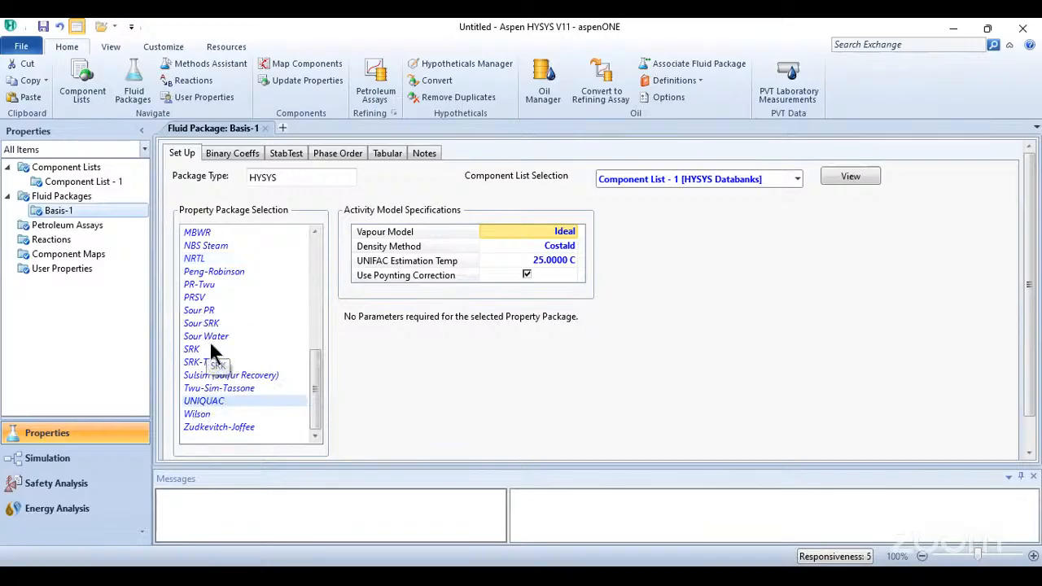
- Enter the simulation environment, place a material stream on the flowsheet, and name it FEED
left_click(40, 458)
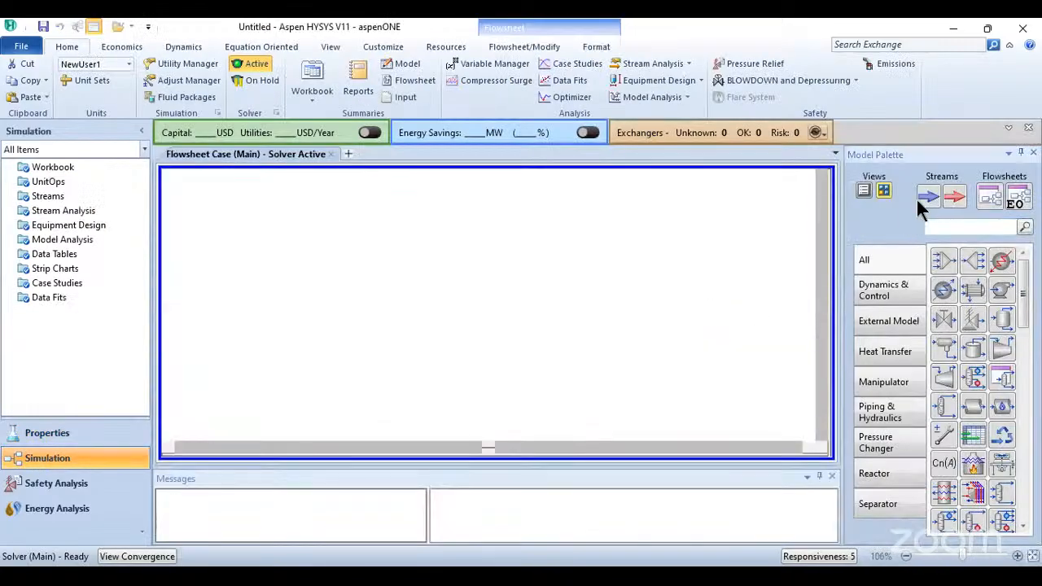
left_click(928, 196)
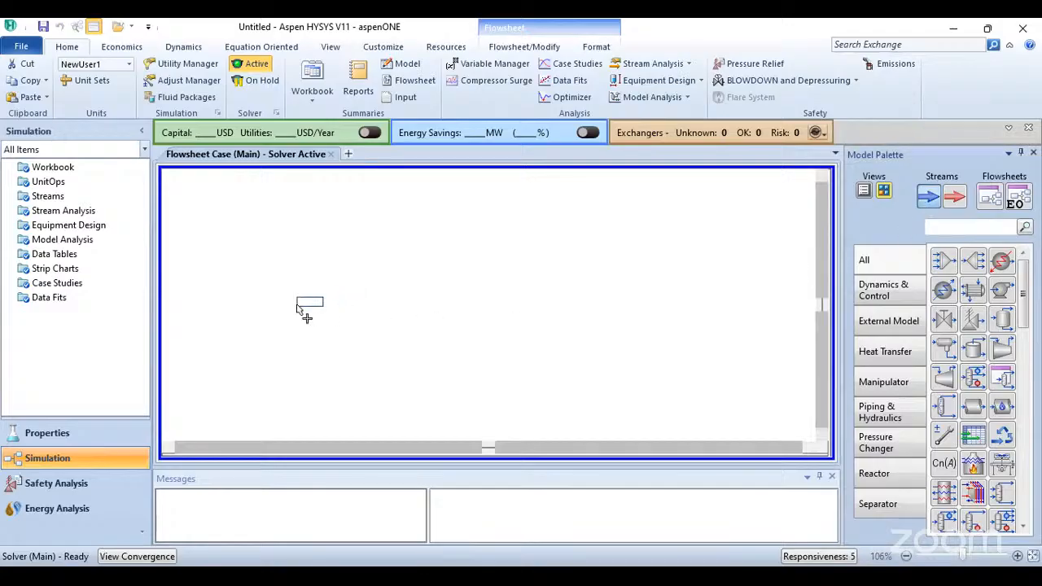
left_click(308, 311)
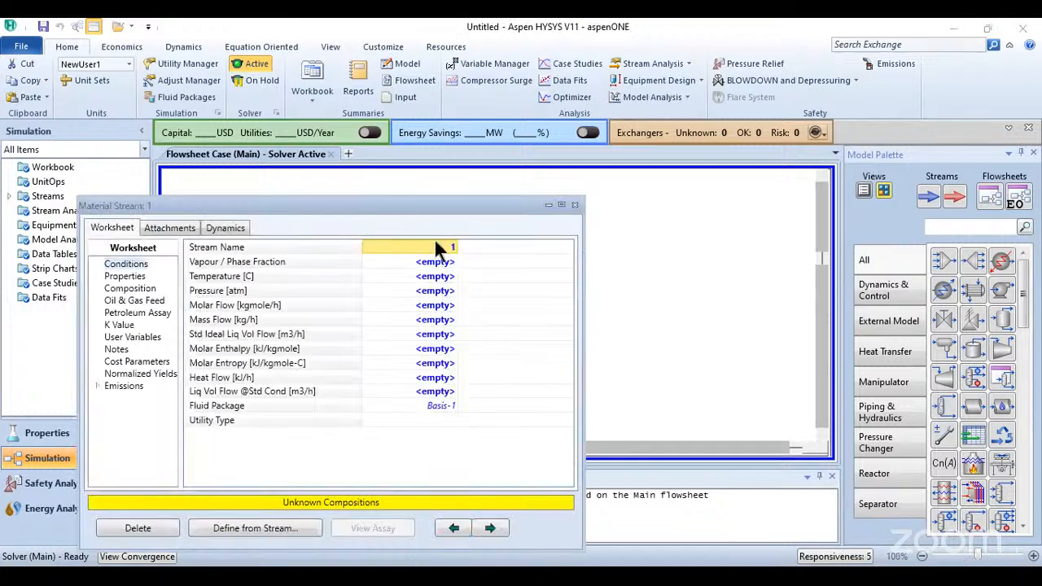
type("FEED")
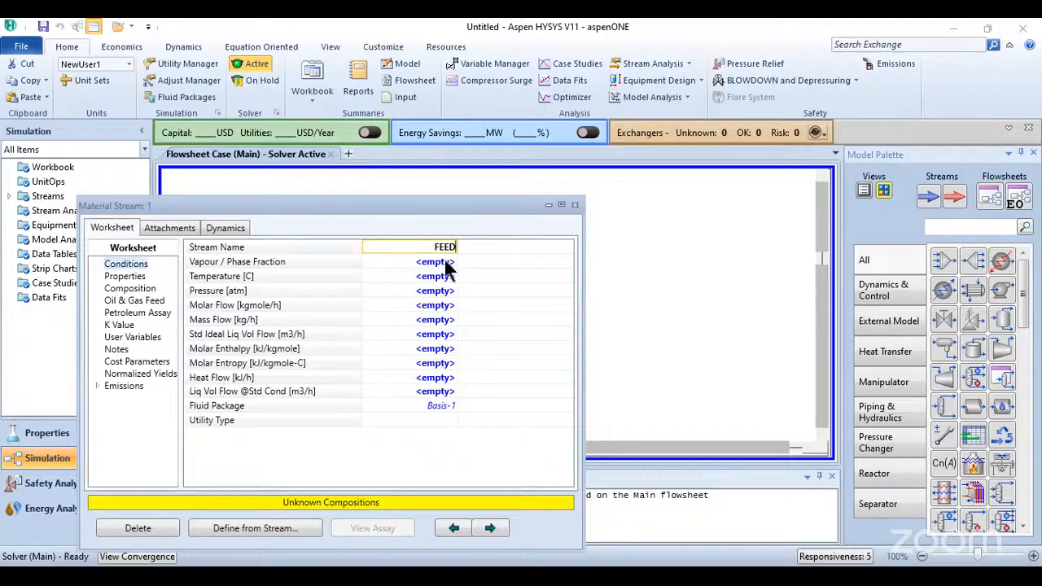
key("Return")
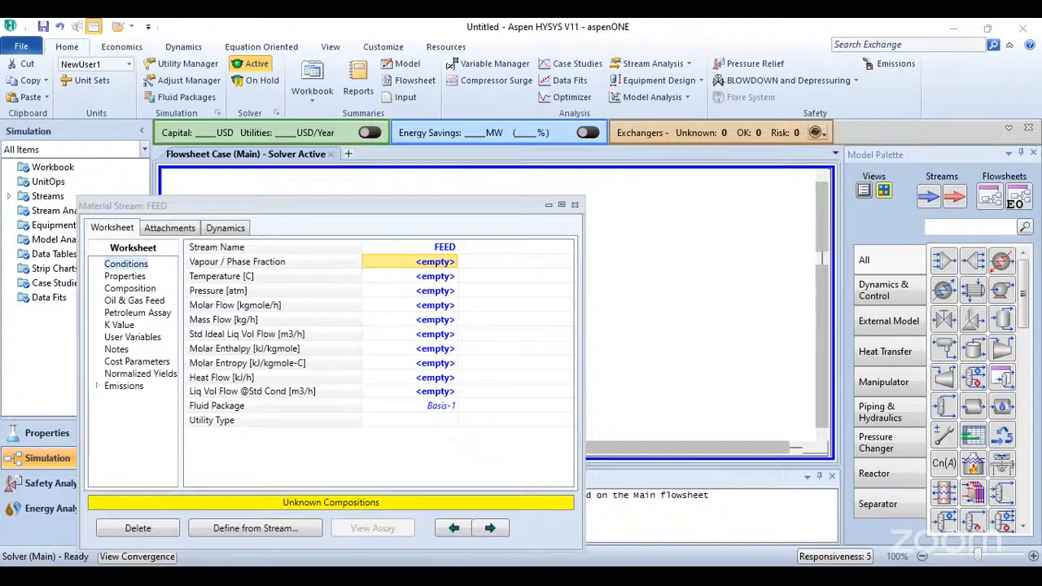
- Set the FEED stream's mass flow to 100 kg/h and its pressure to 5 atm
left_click_drag(326, 206, 412, 144)
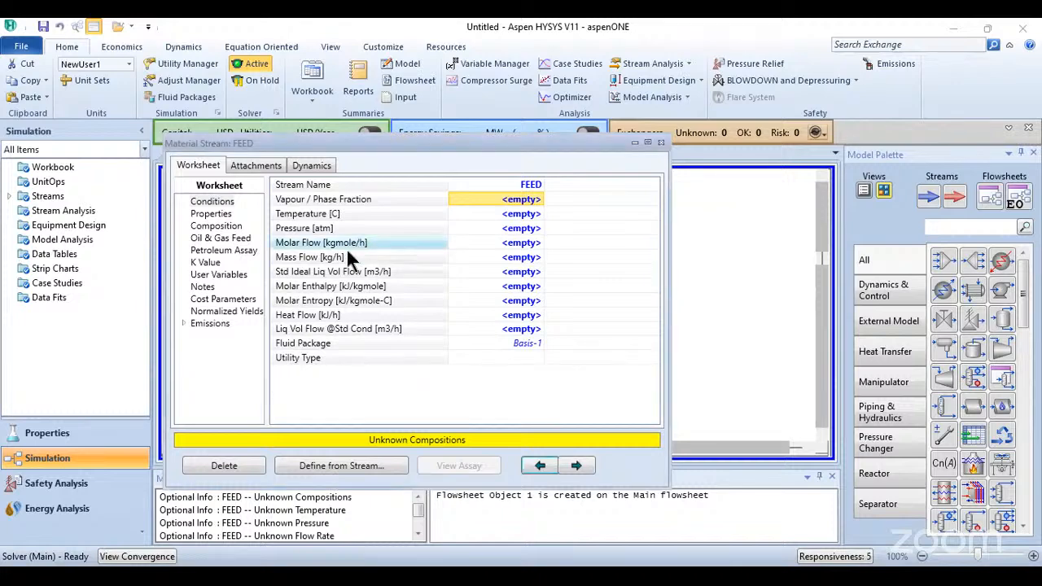
left_click(508, 259)
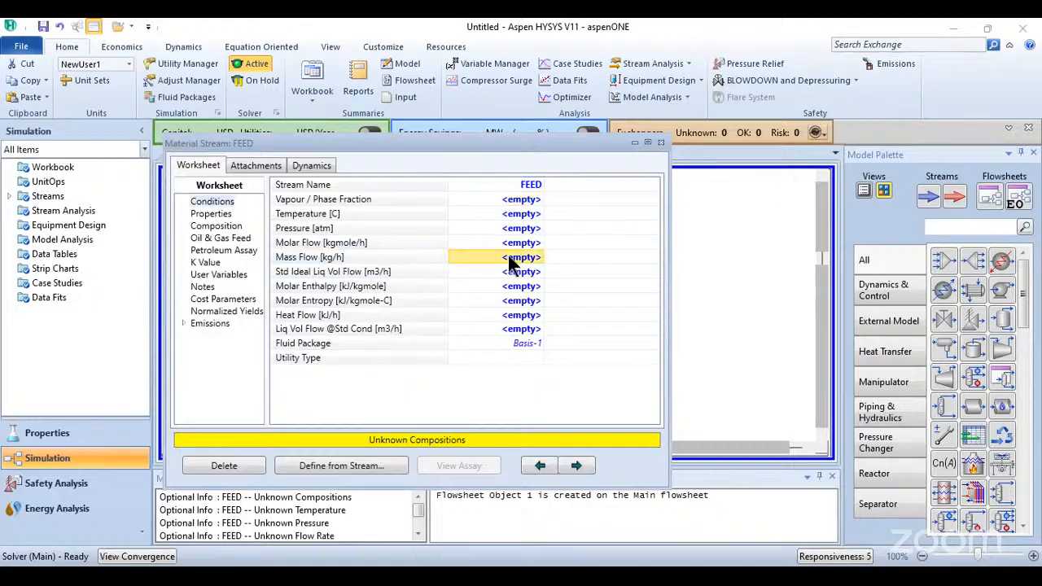
type("100")
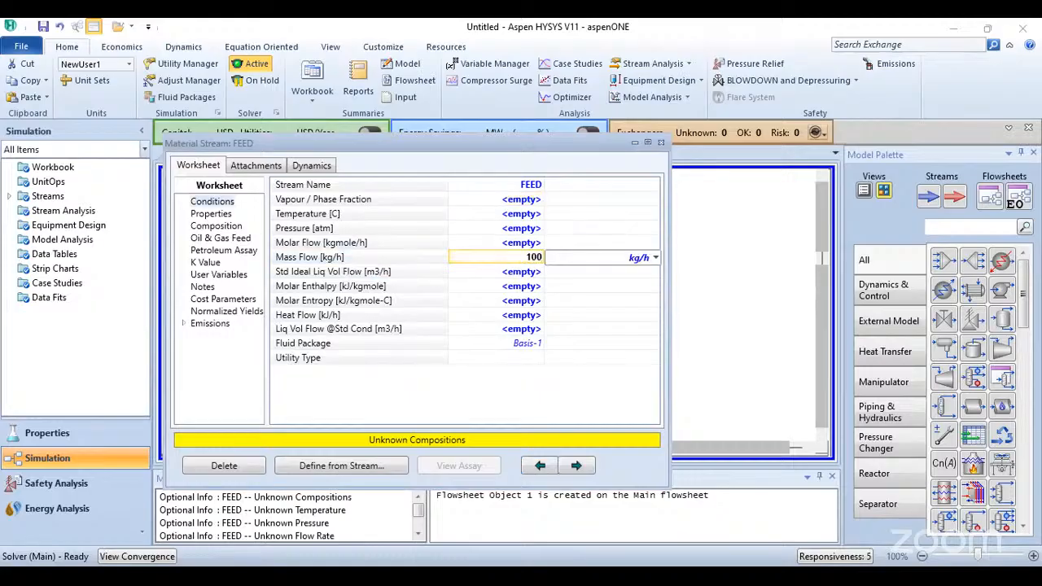
key("Return")
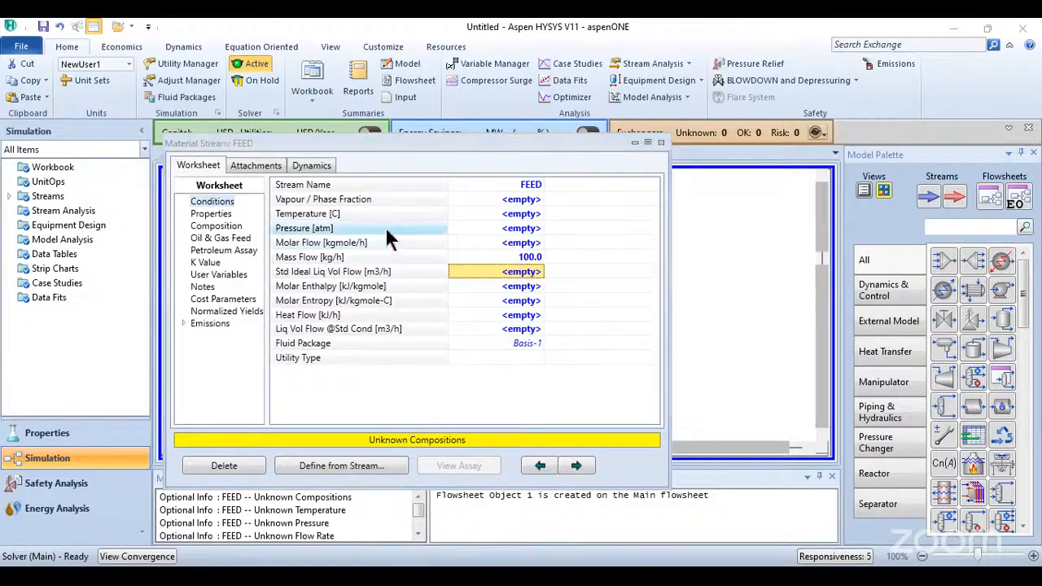
left_click(527, 229)
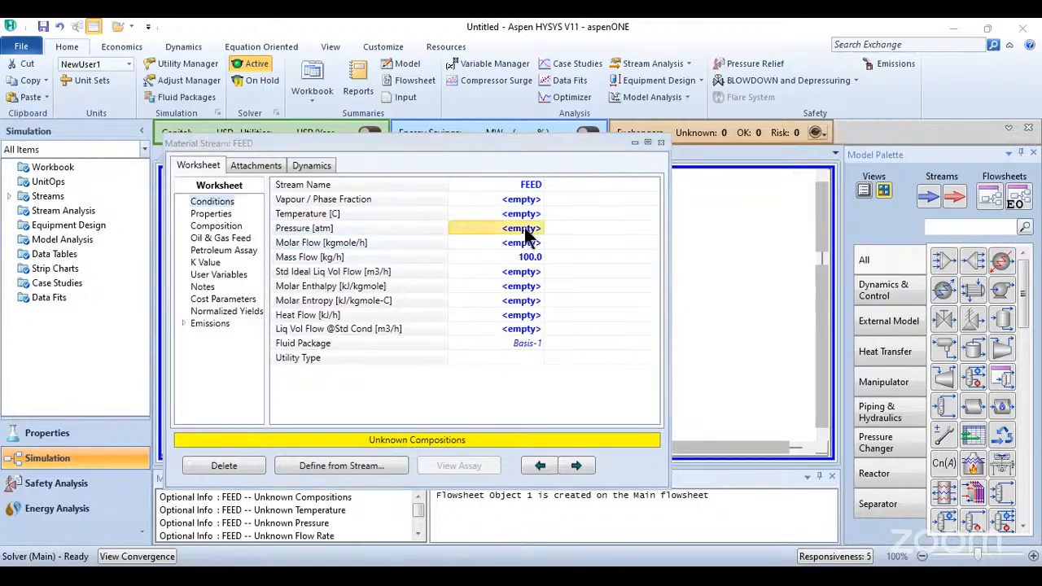
type("5")
key("Return")
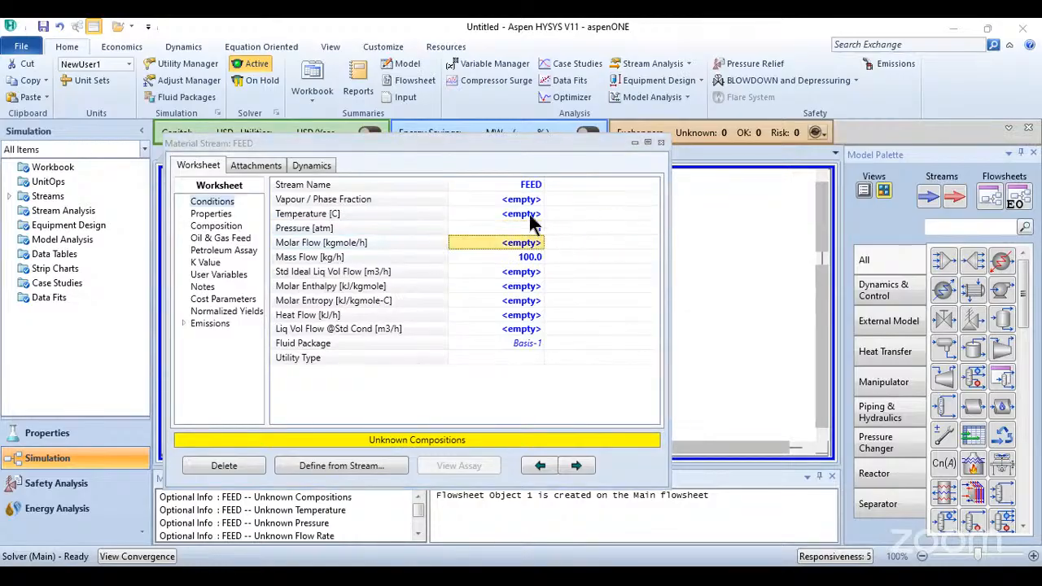
- Set the FEED stream's temperature to 60 °C
left_click(527, 215)
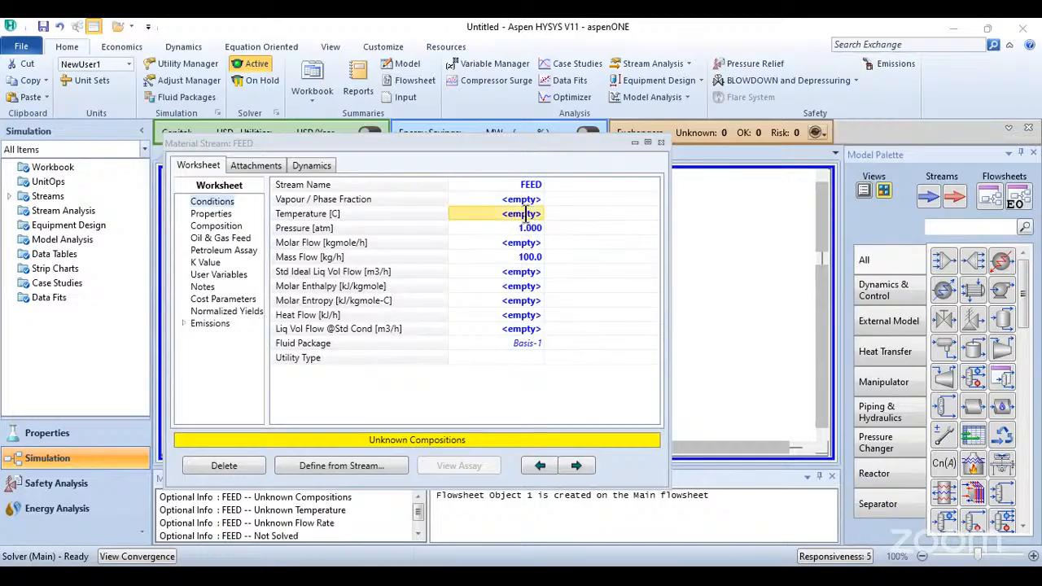
type("60")
key("Return")
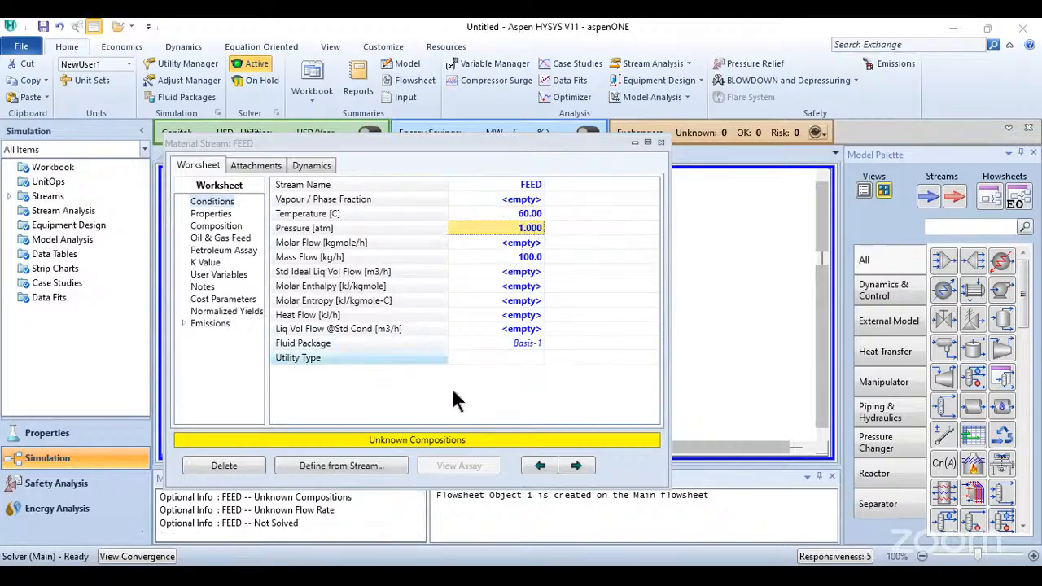
- Define the FEED stream's composition with an H2O mole fraction of 1 and close the stream's window
left_click(230, 226)
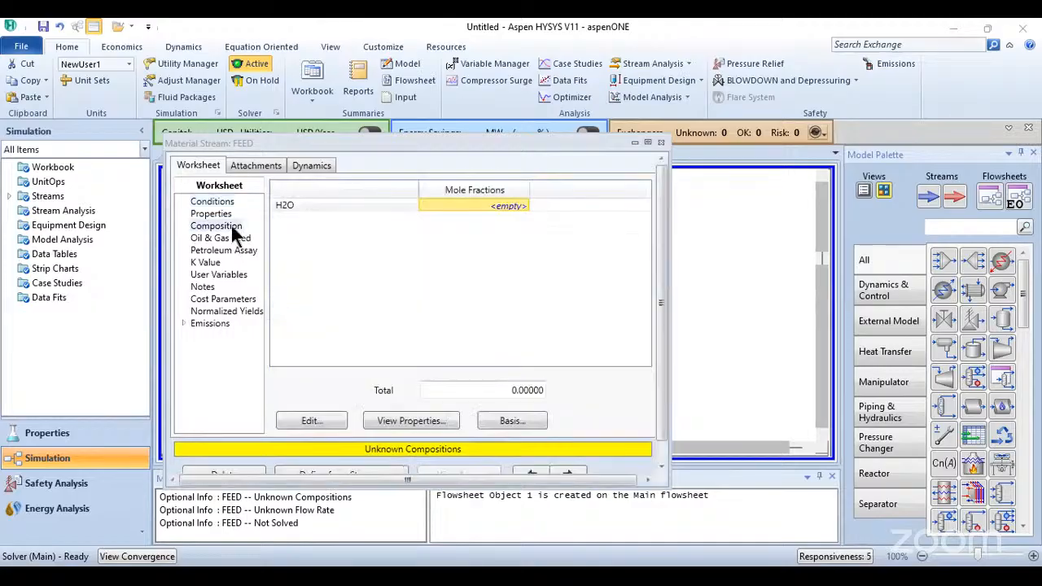
left_click(313, 421)
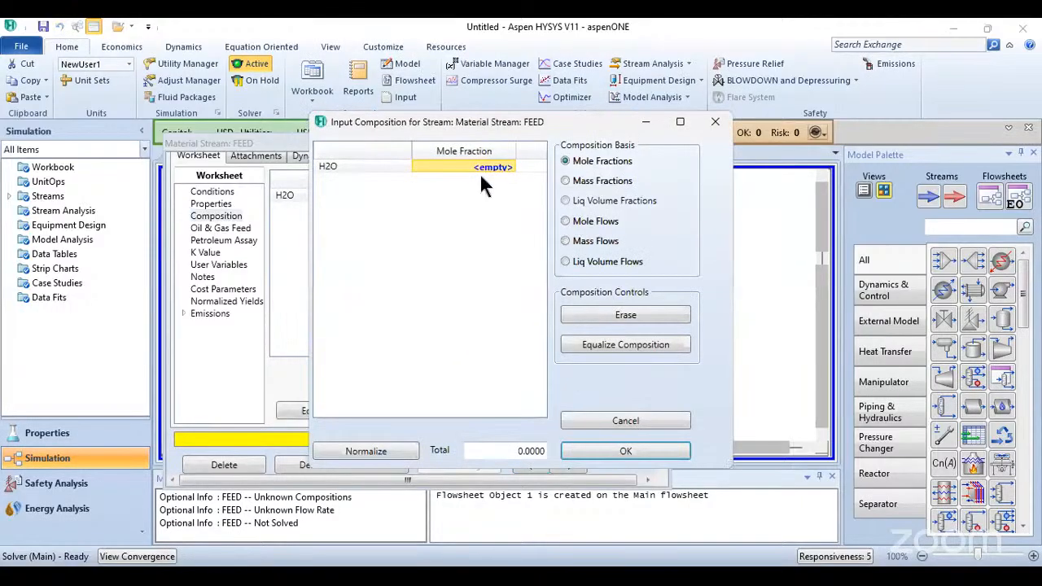
type("1")
left_click(618, 453)
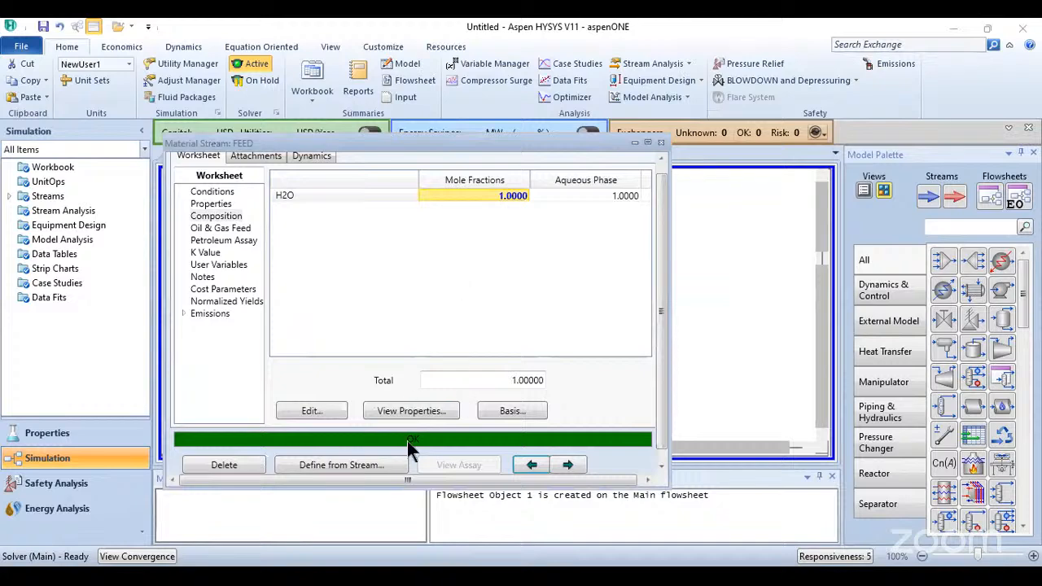
left_click(661, 144)
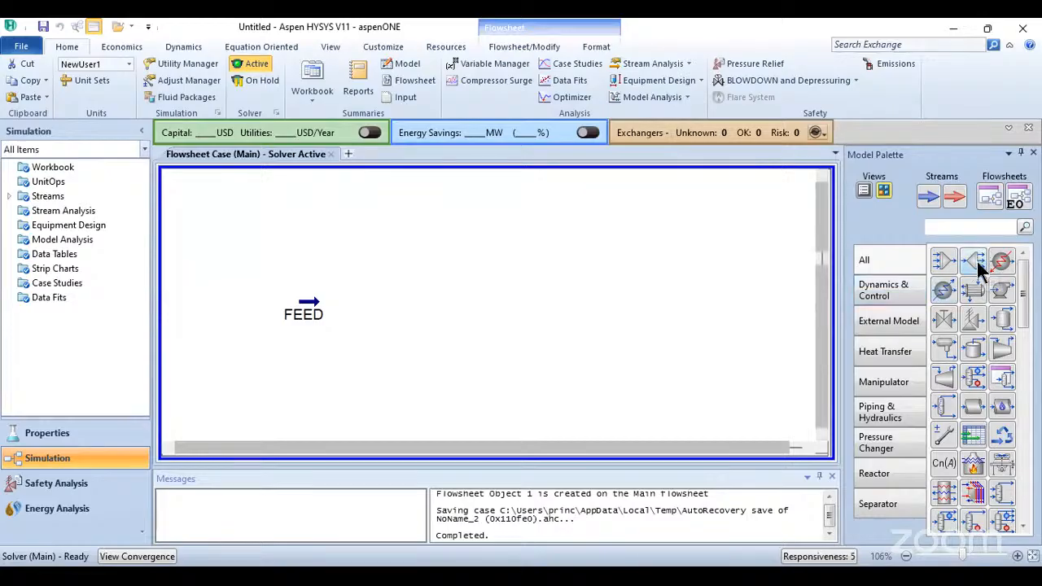
- Place a tee beside FEED on the flowsheet and add two material streams on its outlet side, one above the other
left_click(373, 345)
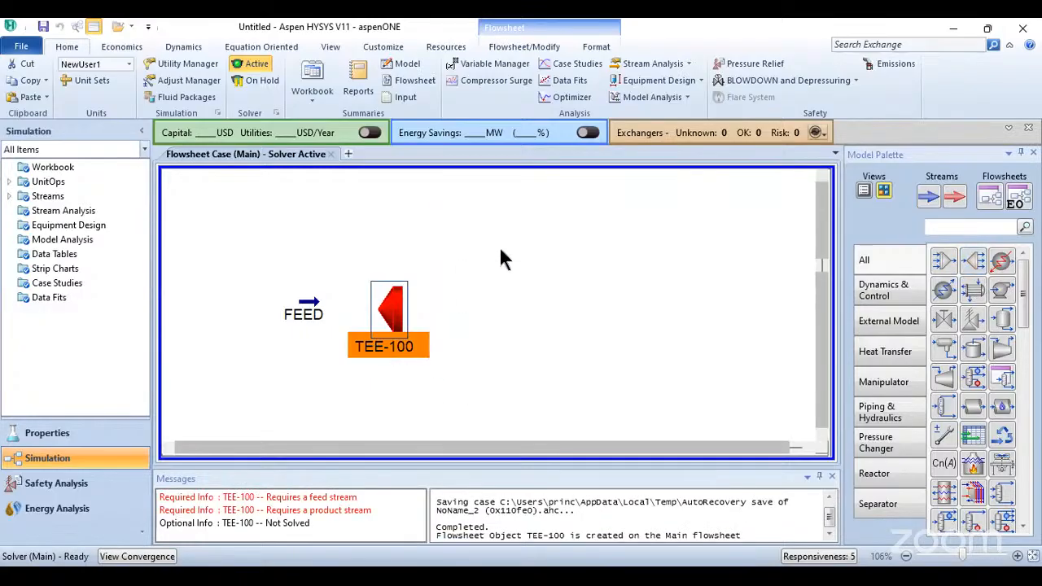
left_click(926, 199)
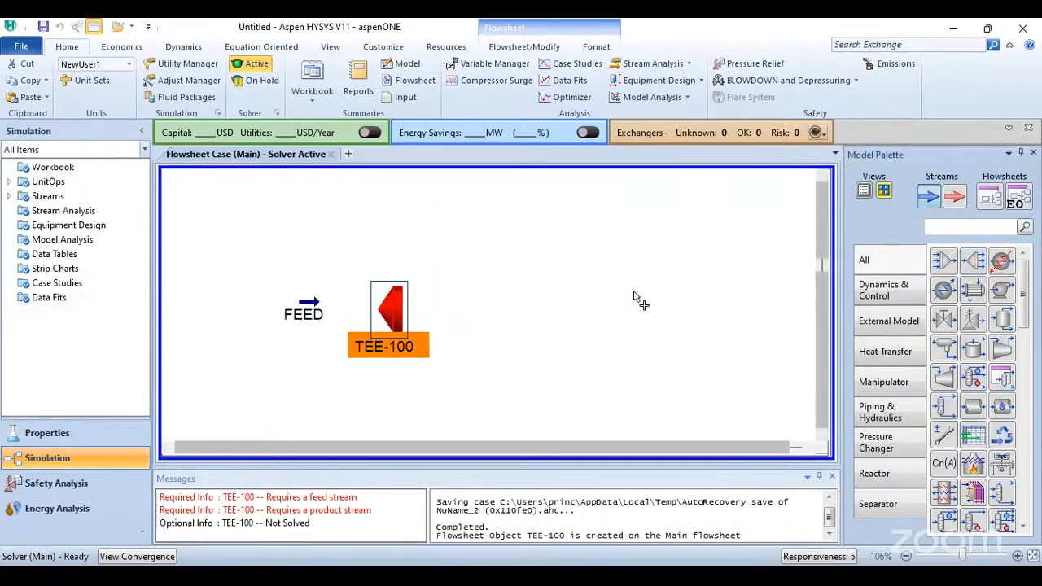
left_click(507, 269)
left_click(928, 196)
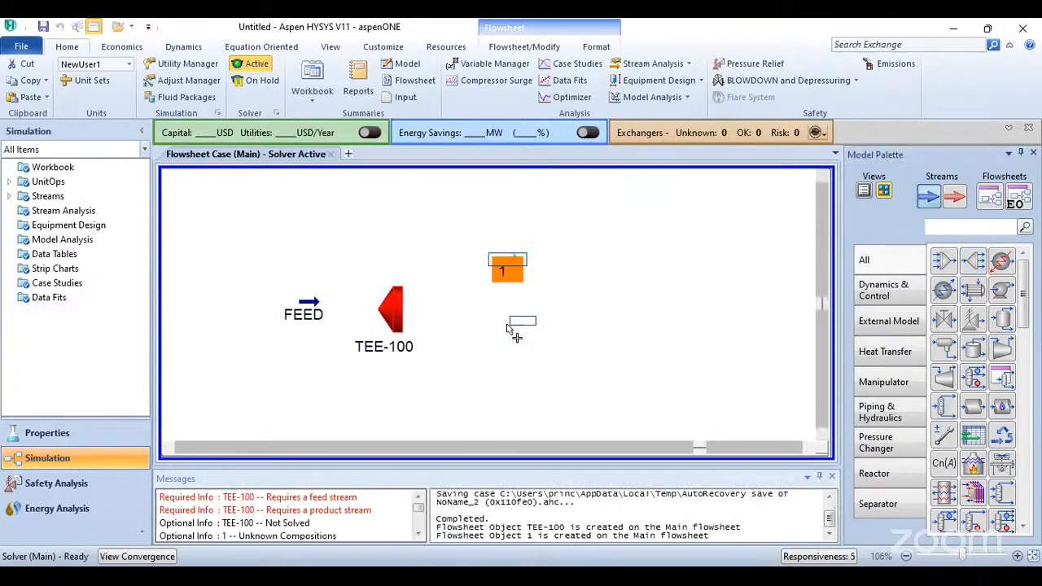
left_click(492, 362)
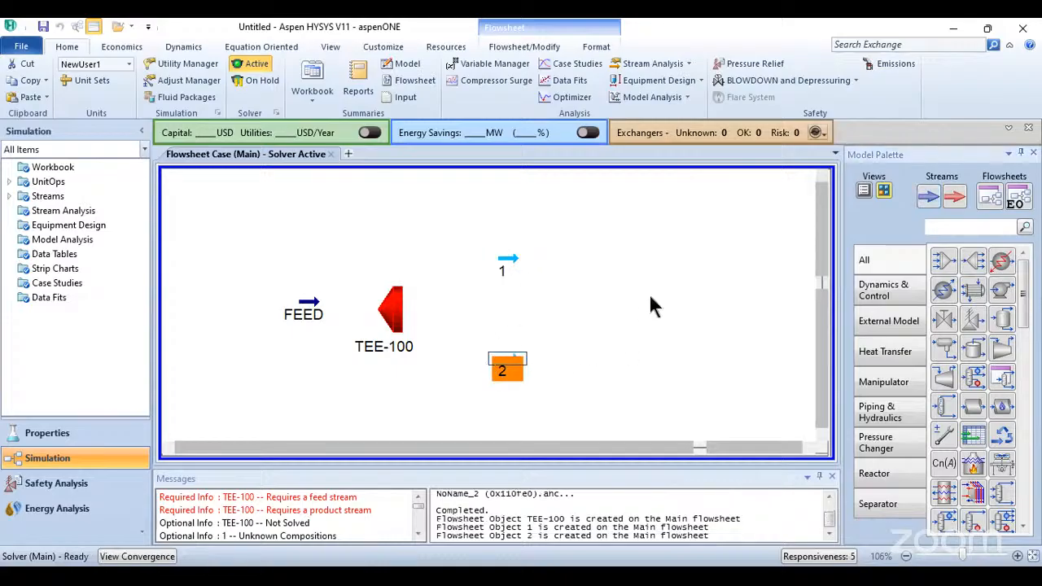
- Rename the upper product stream as Outlet 1 and return to the flowsheet
double_click(513, 272)
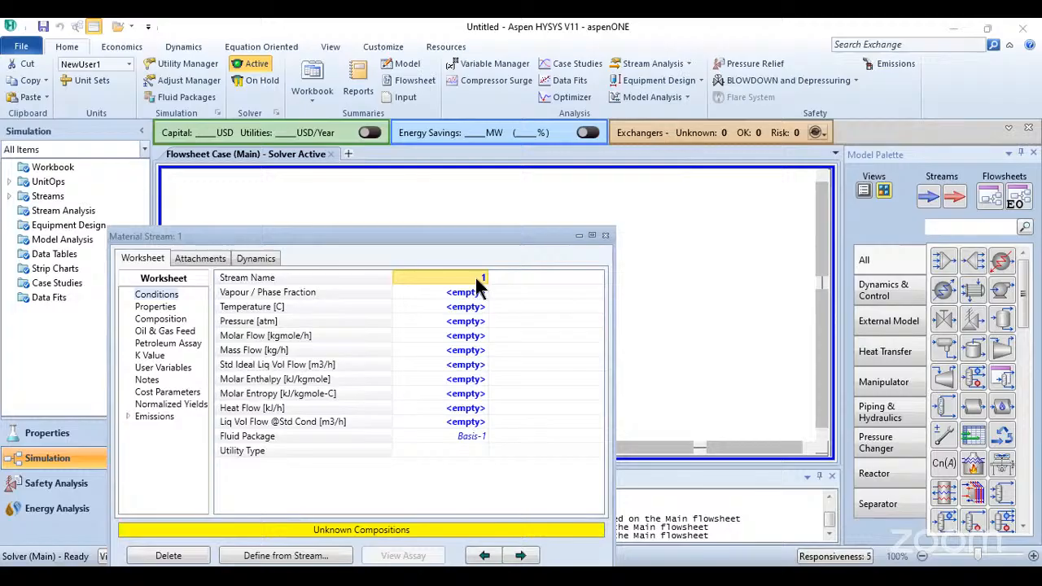
type("Out")
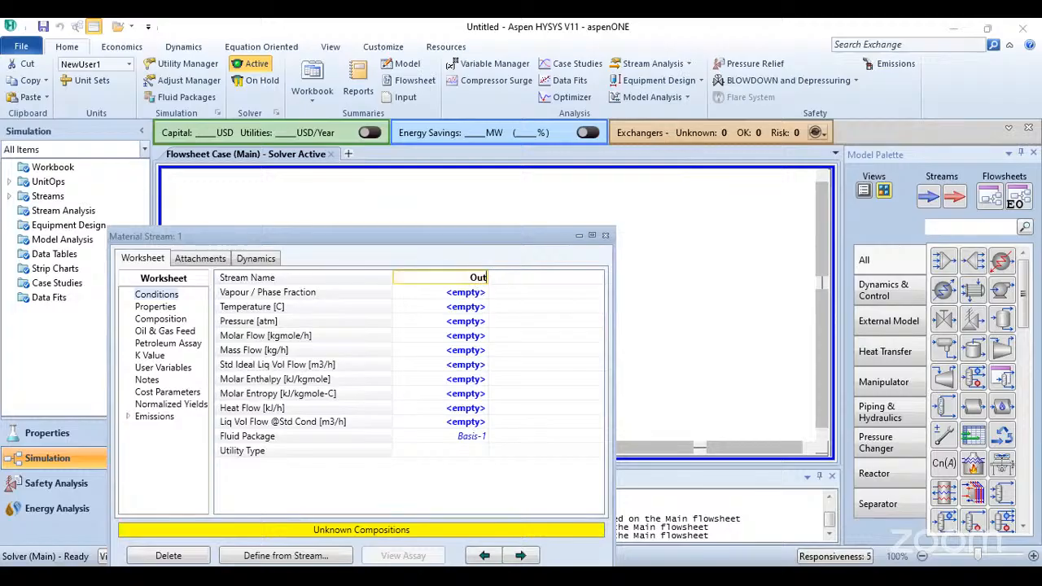
type("let 1")
key("Return")
left_click(464, 297)
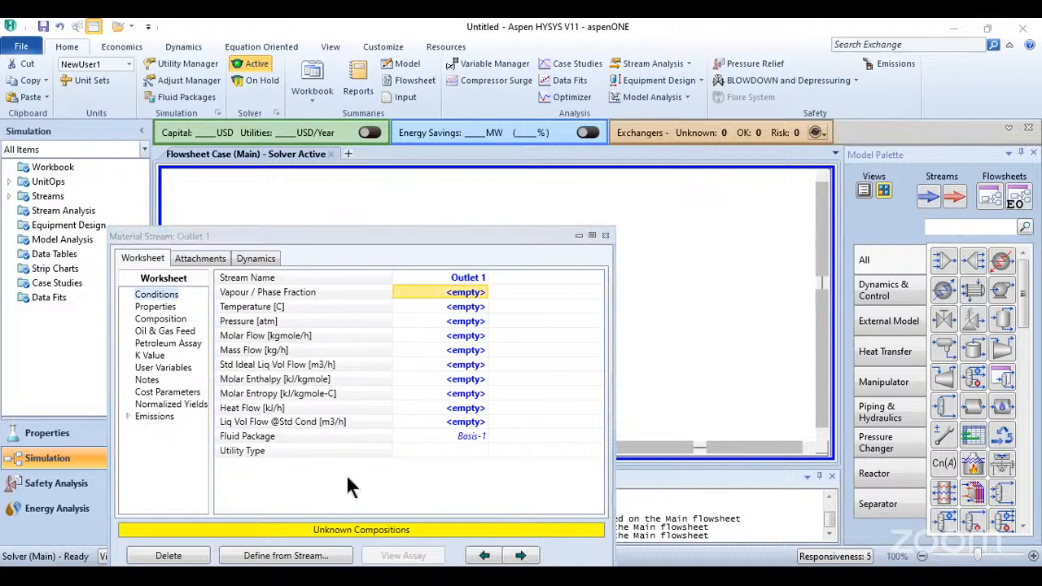
left_click_drag(391, 236, 411, 177)
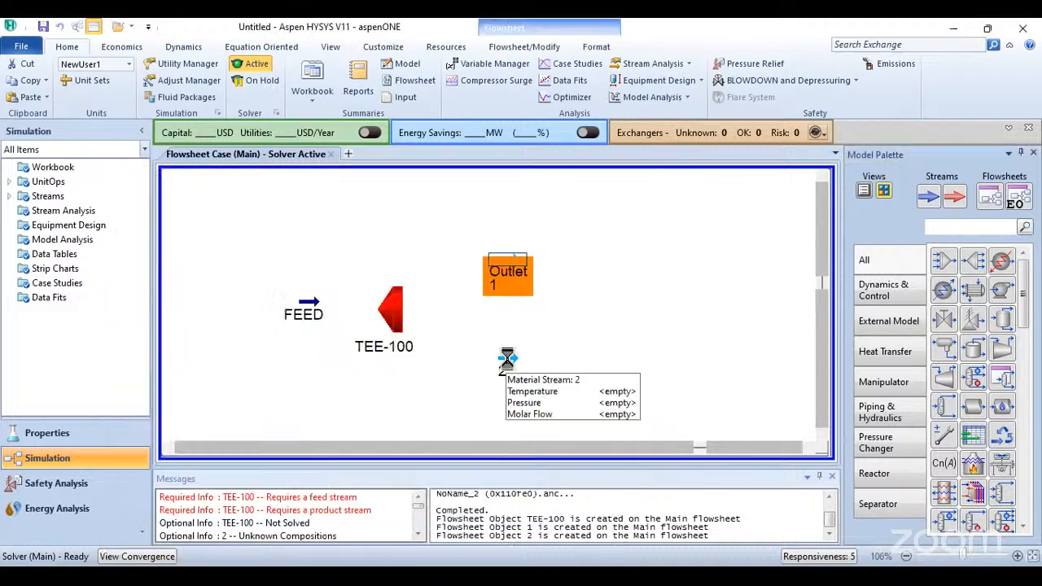
- Rename the lower product stream as Oulet 2 and return to the flowsheet
double_click(507, 361)
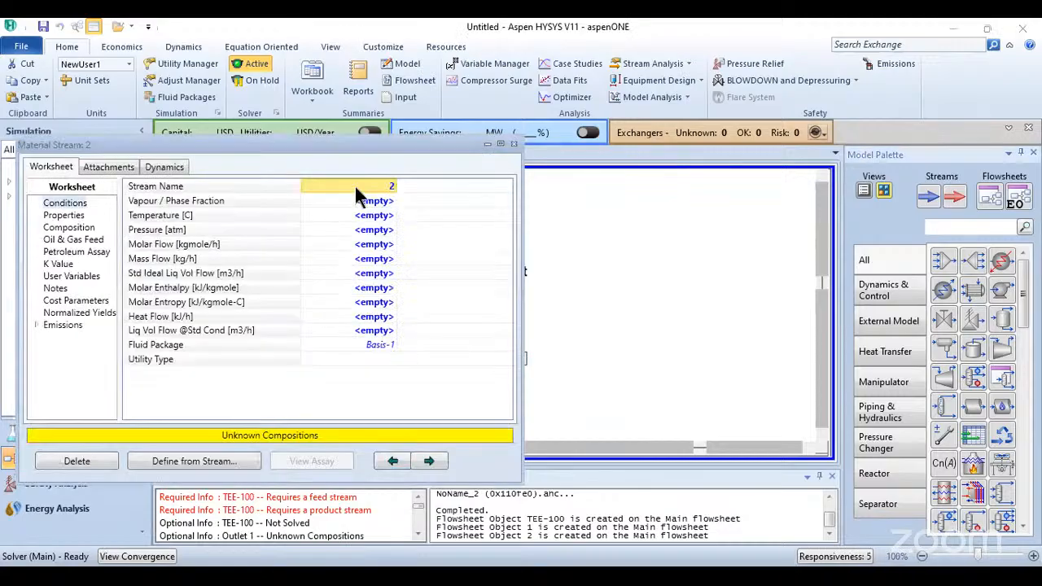
type("ou")
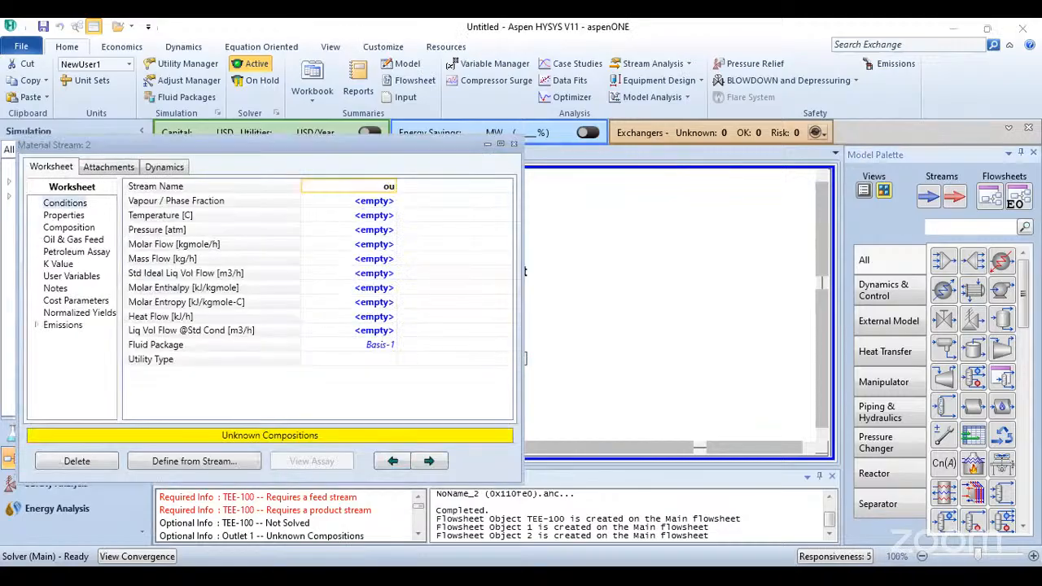
key("BackSpace")
key("BackSpace")
type("Oulet 2")
left_click(365, 199)
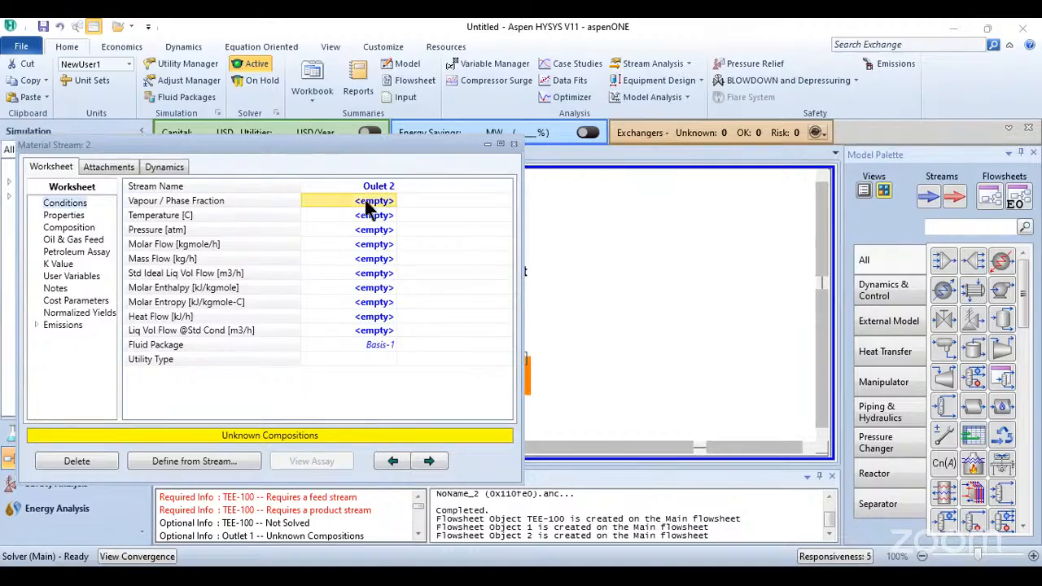
left_click(524, 290)
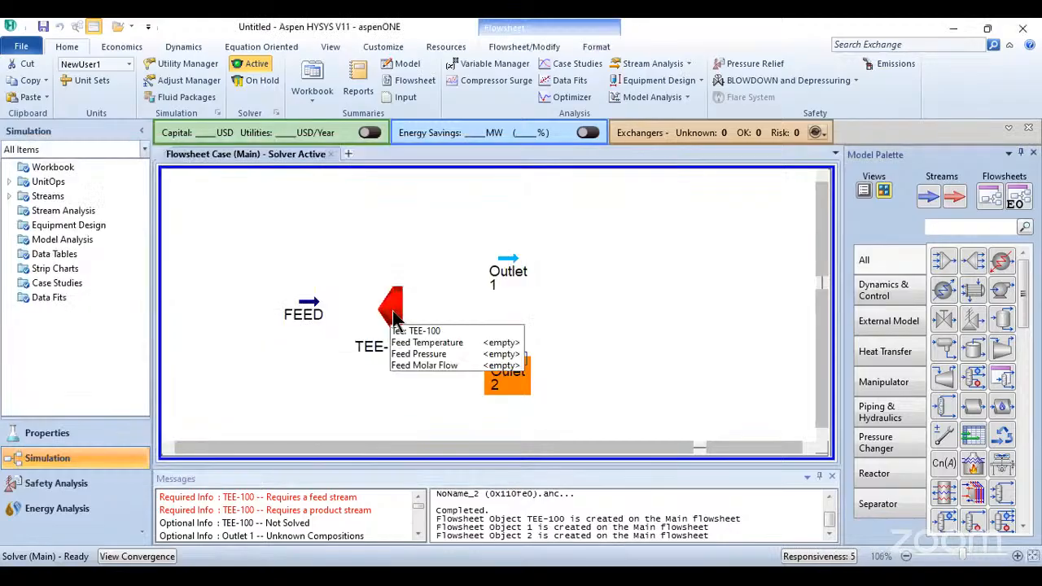
- Connect the tee with FEED as its inlet and Outlet 1 and Oulet 2 as its outlets
double_click(393, 312)
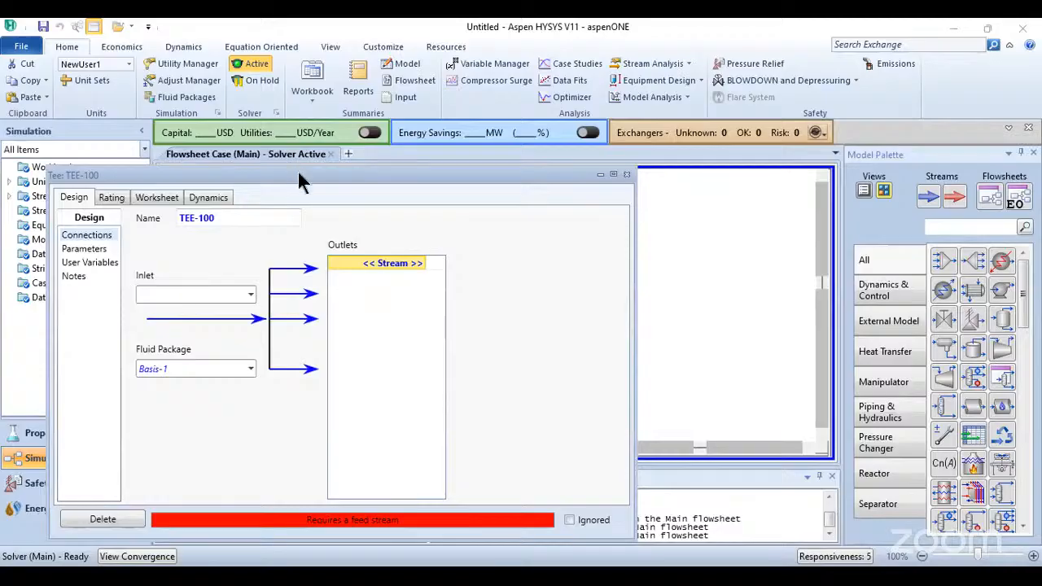
left_click_drag(346, 175, 476, 92)
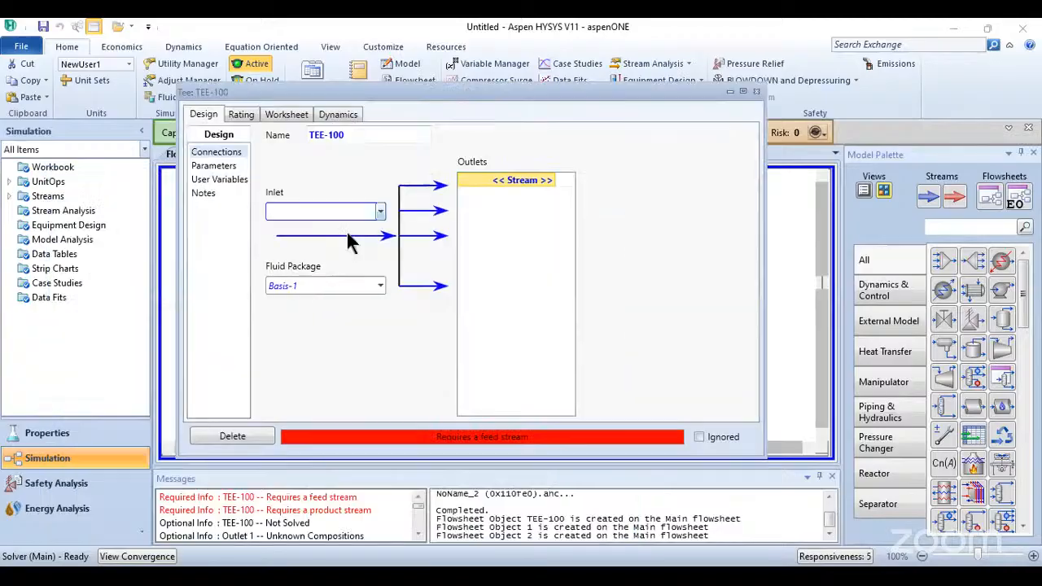
left_click(380, 212)
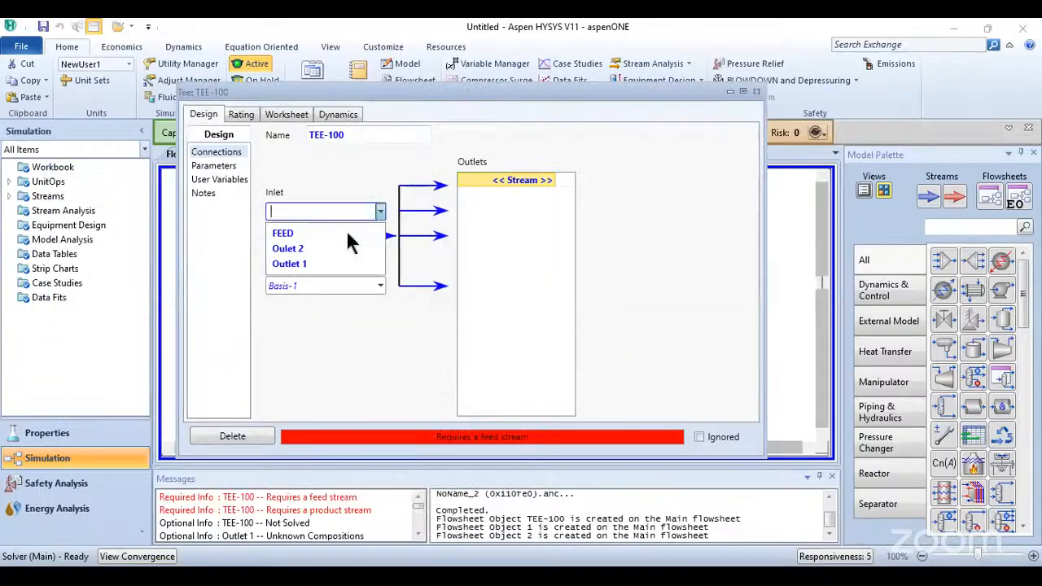
left_click(296, 233)
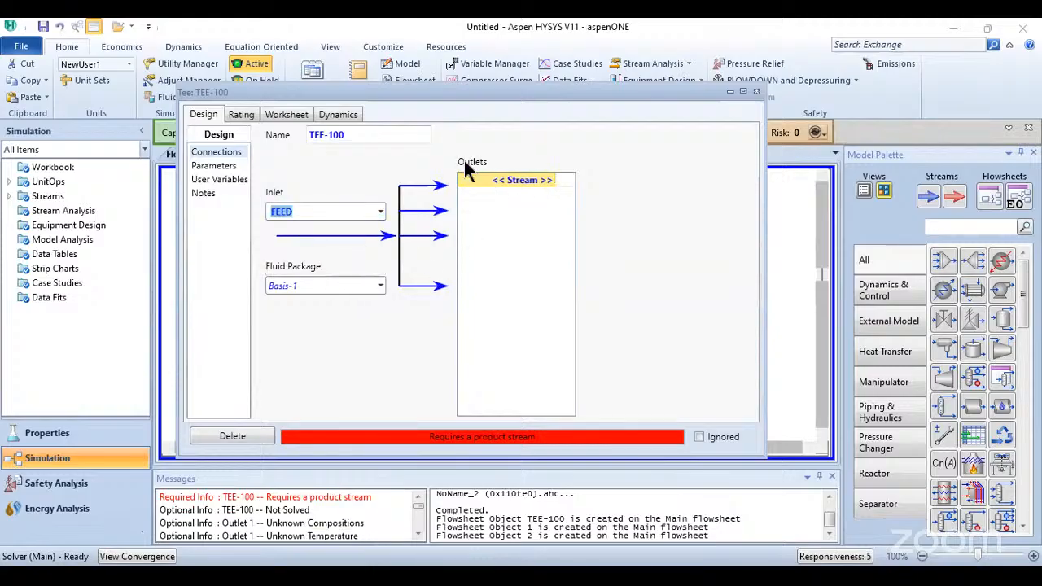
left_click(549, 180)
left_click(551, 180)
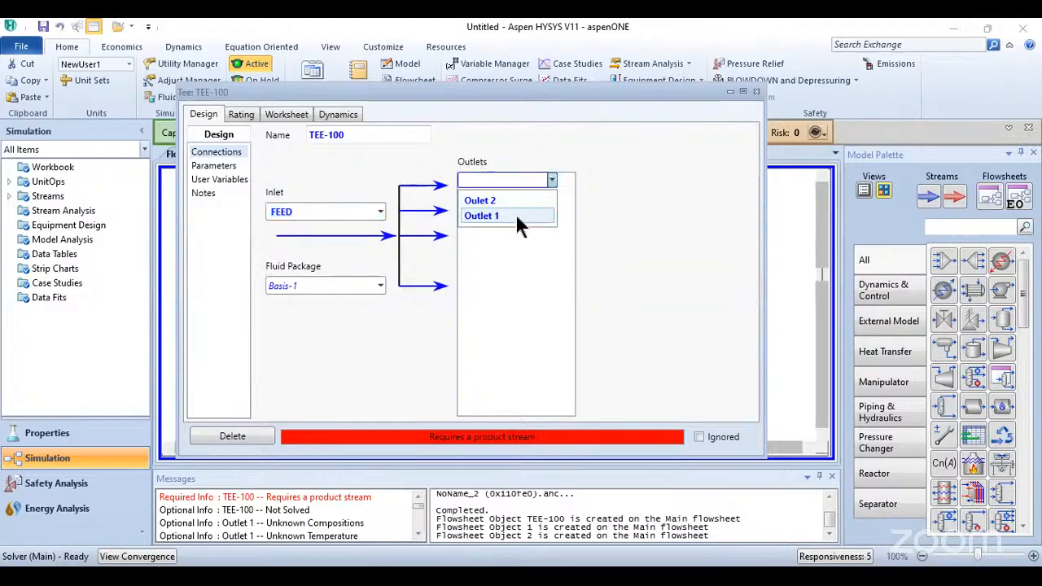
left_click(515, 213)
left_click(548, 196)
left_click(549, 196)
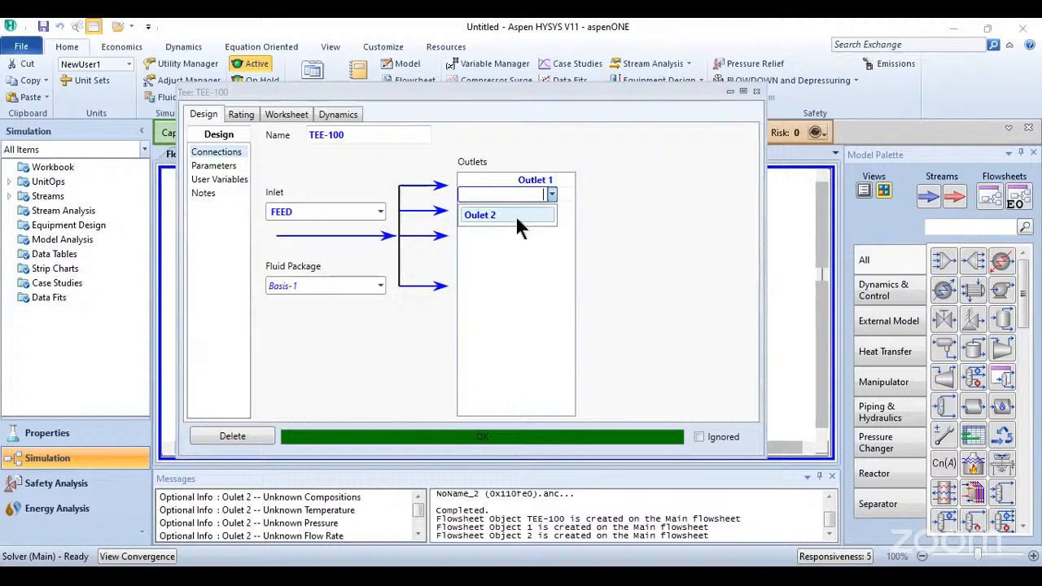
left_click(515, 215)
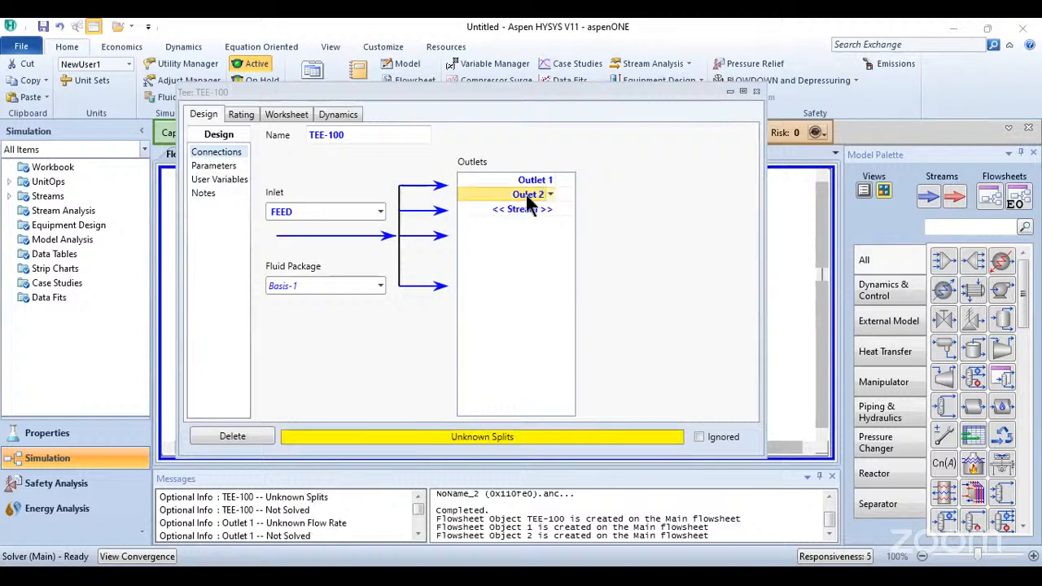
- Remove Oulet 2 from the tee's outlets and attach it again
key("Delete")
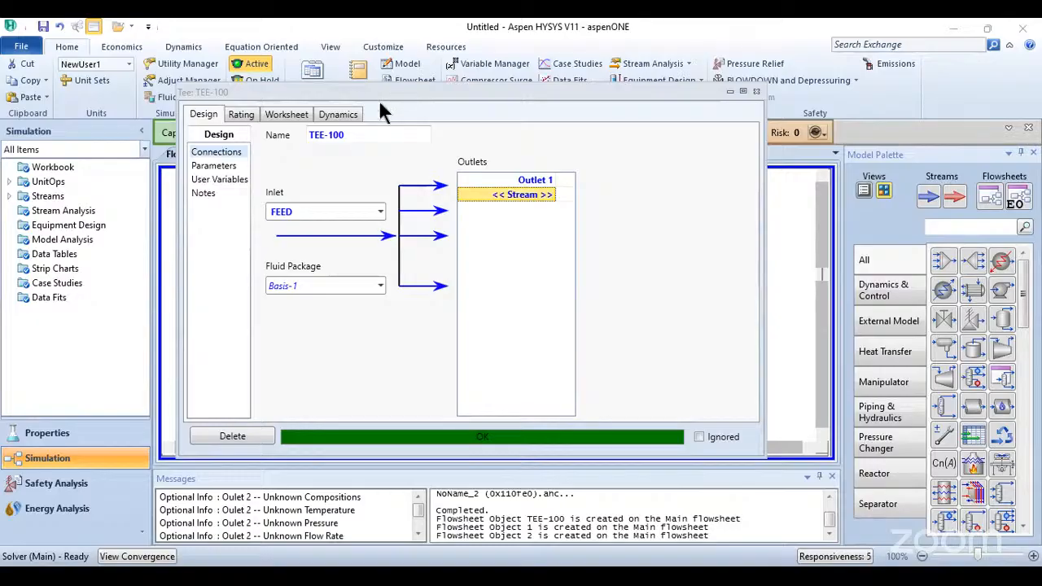
left_click_drag(379, 100, 379, 154)
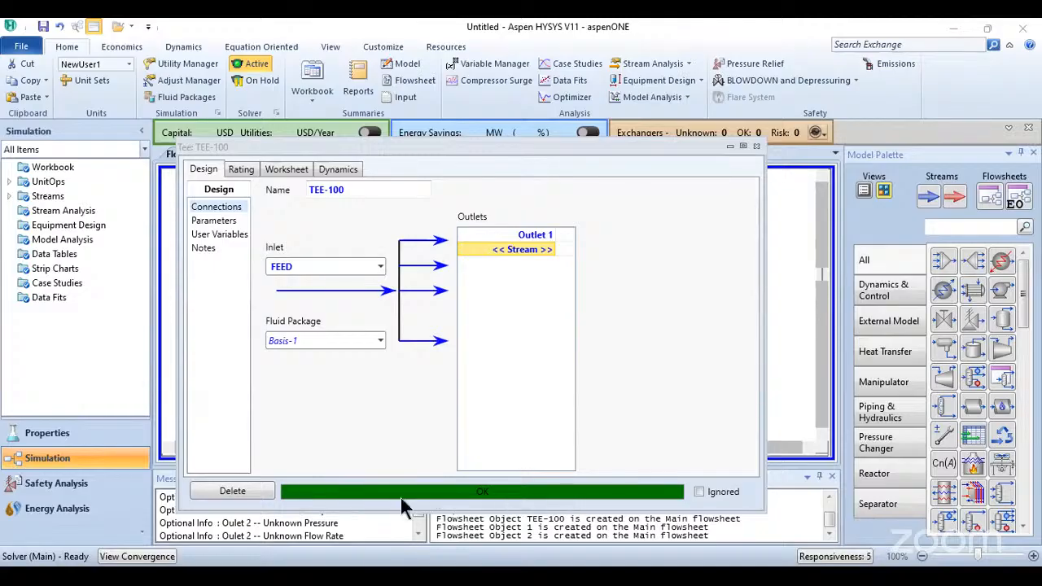
left_click(551, 249)
left_click(551, 249)
left_click(526, 268)
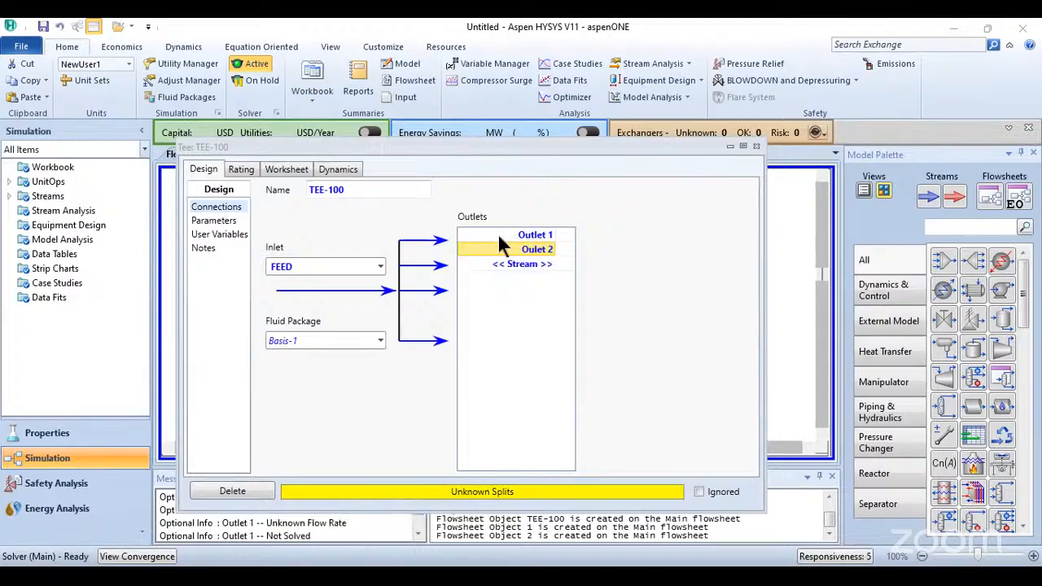
- Close the tee's window and move FEED and both outlet streams farther from the tee, lining up the two outlets
left_click(757, 145)
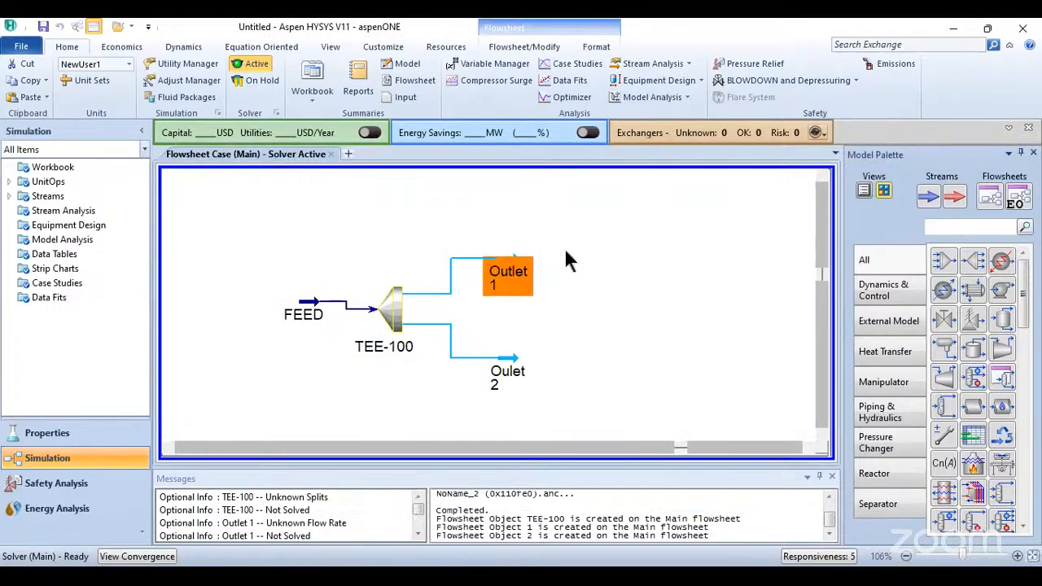
left_click_drag(511, 254, 565, 247)
left_click_drag(311, 302, 291, 316)
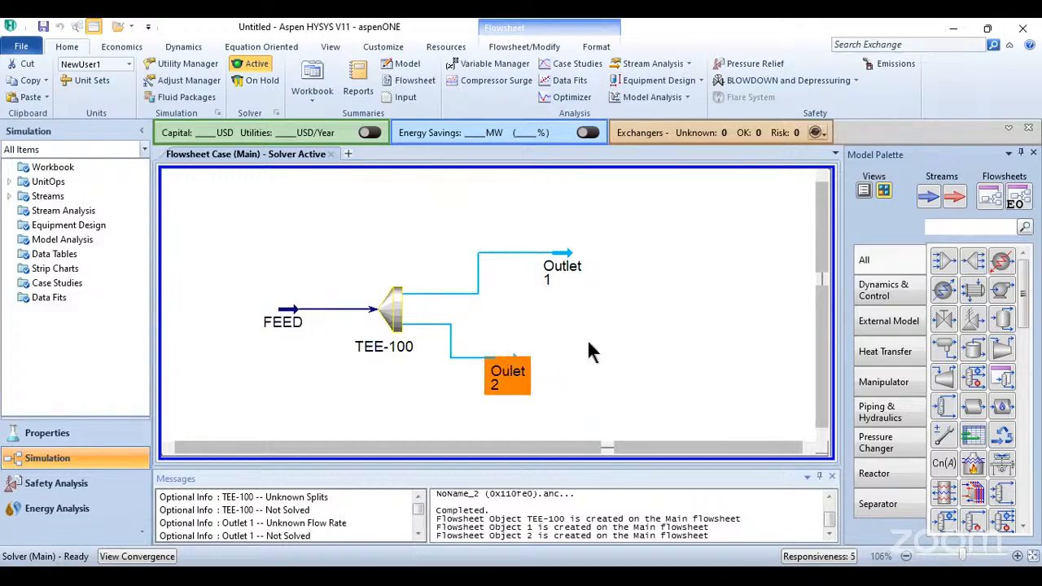
left_click_drag(591, 352, 588, 353)
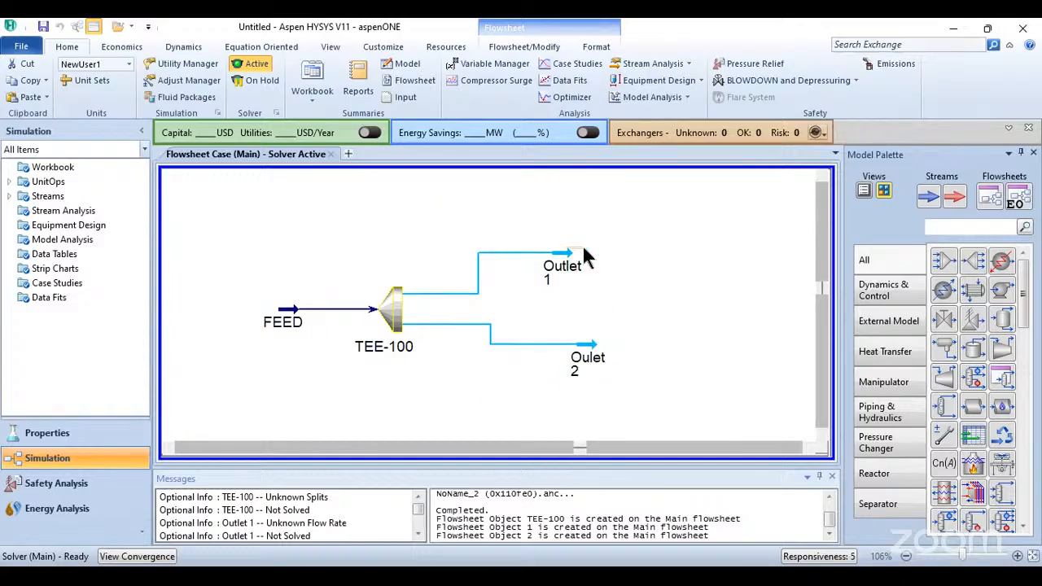
left_click_drag(569, 251, 594, 252)
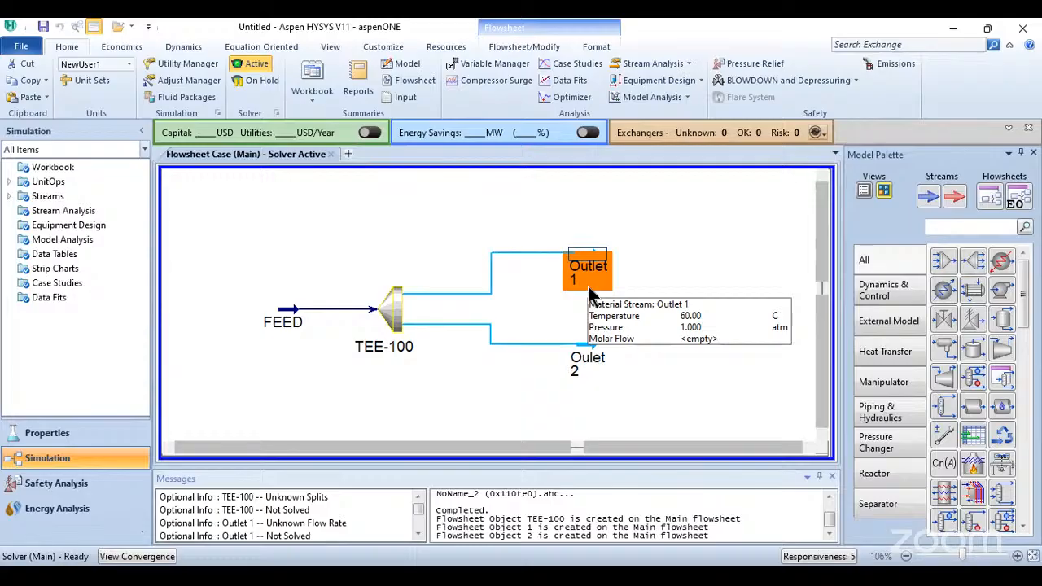
- Set the flow ratio of Outlet 1 to 0.6 in the tee's split parameters
double_click(391, 306)
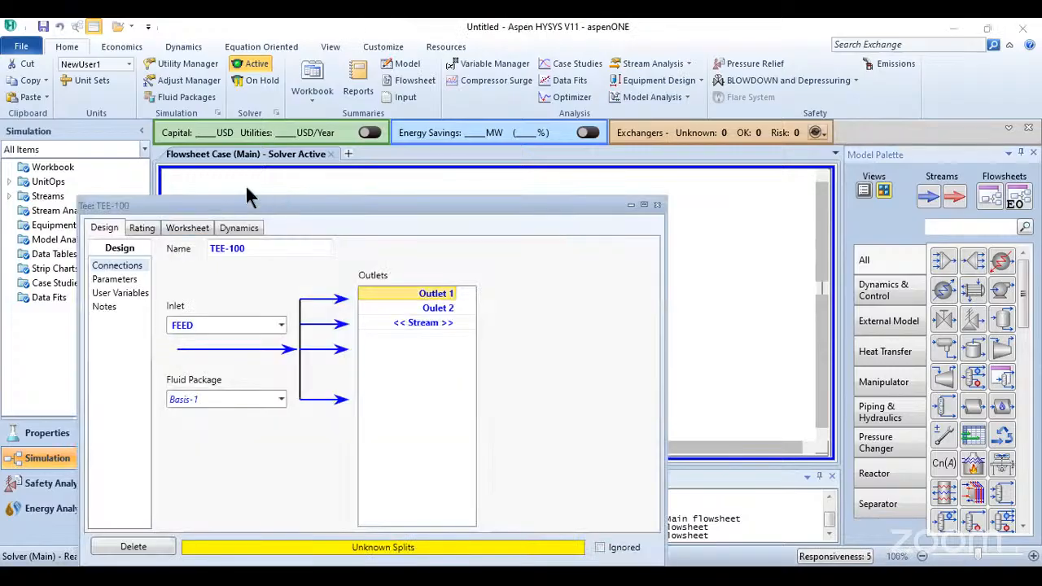
left_click(232, 142)
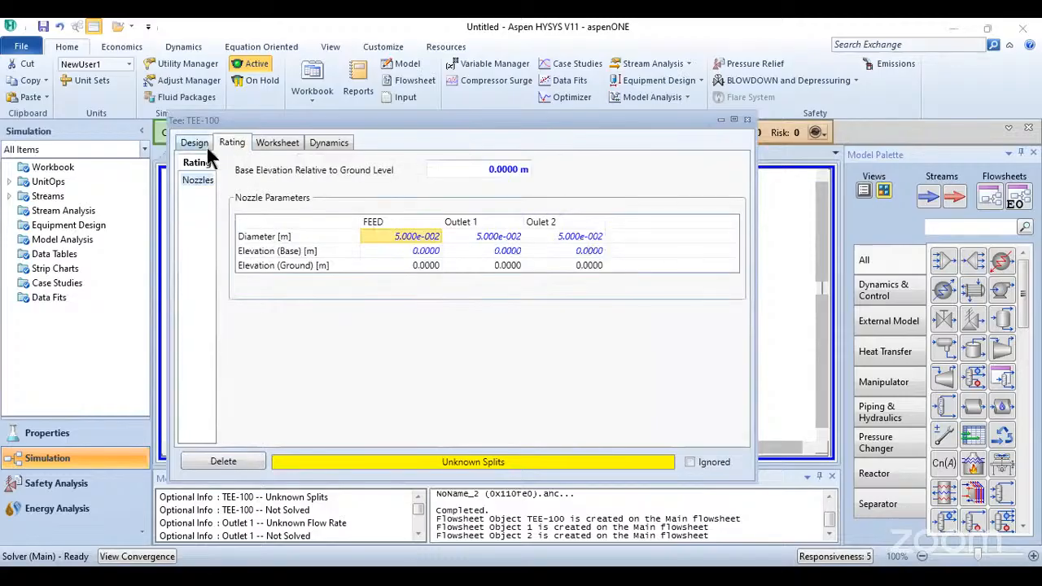
left_click(198, 144)
left_click(204, 193)
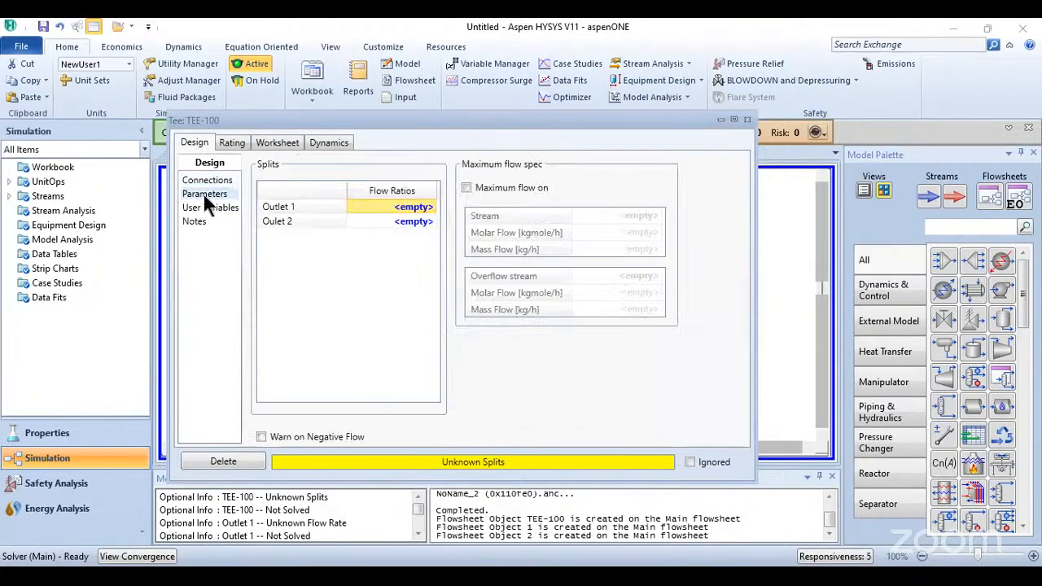
left_click(412, 200)
type(".6")
key("Return")
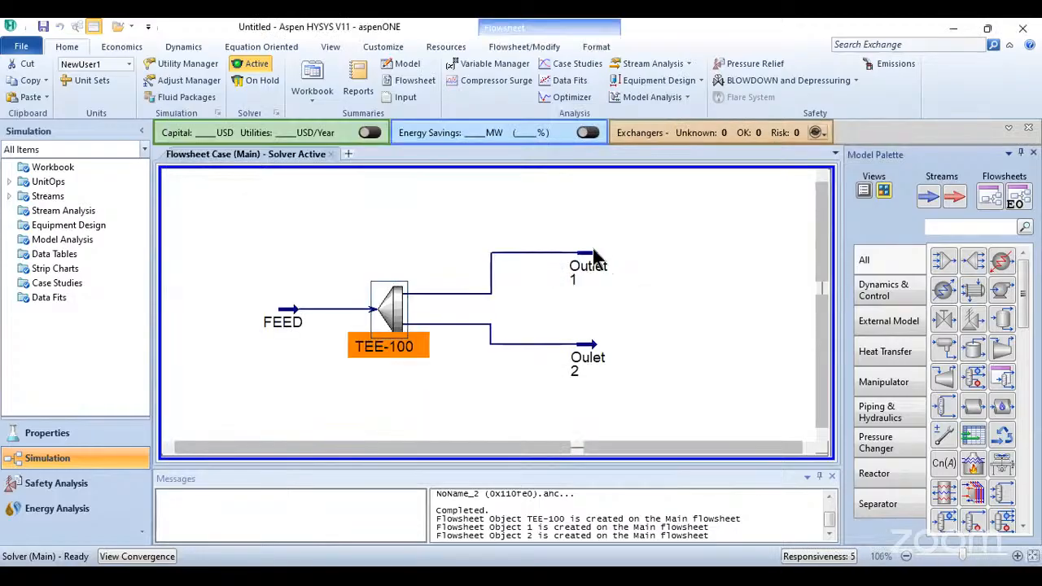
- Clear the tee's flow ratio for Outlet 1 and set it to 0.5 for an equal split
double_click(399, 312)
left_click(146, 310)
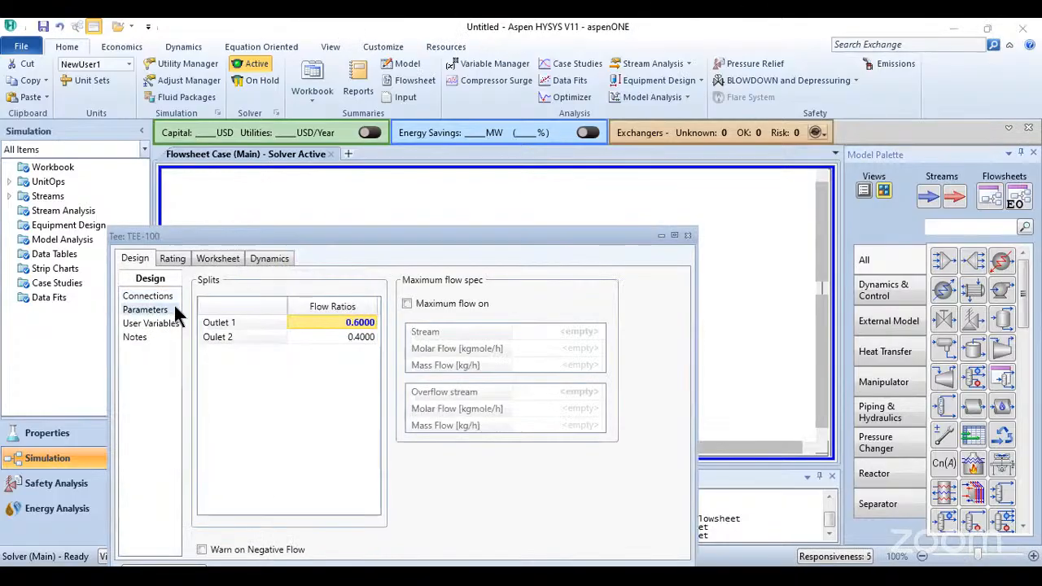
left_click(367, 339)
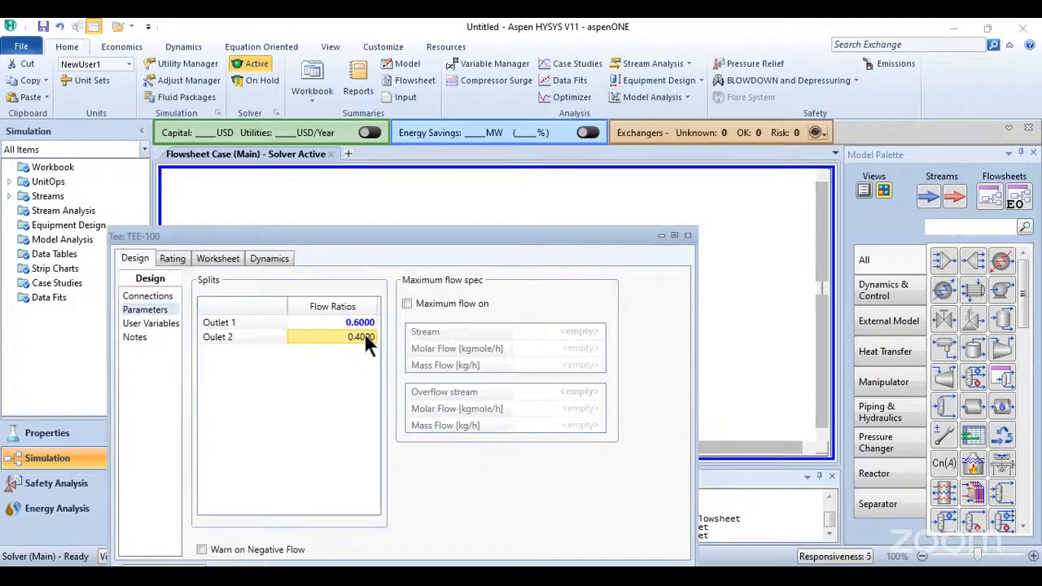
left_click(357, 323)
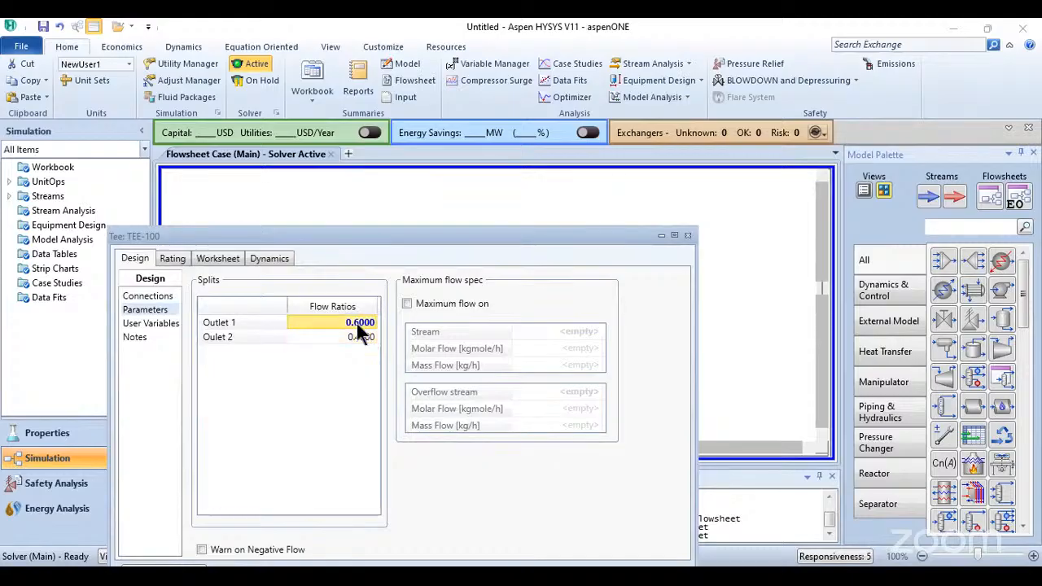
key("Delete")
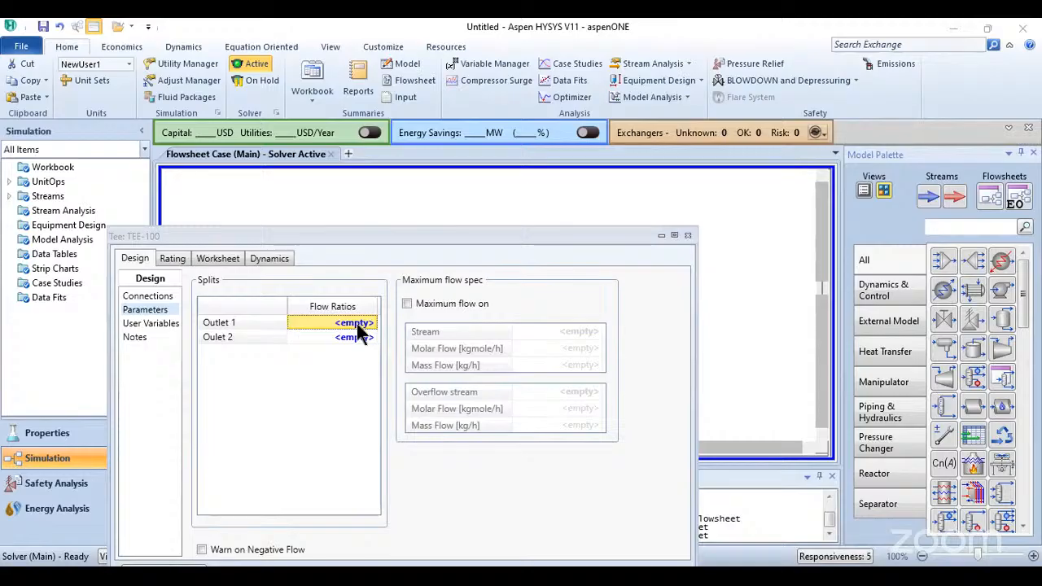
type(".5")
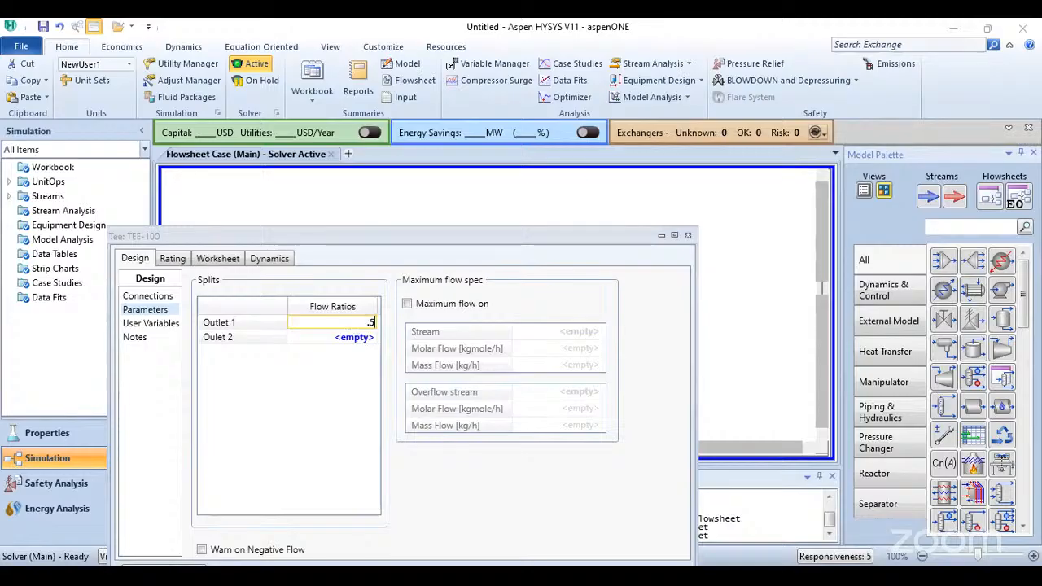
key("Return")
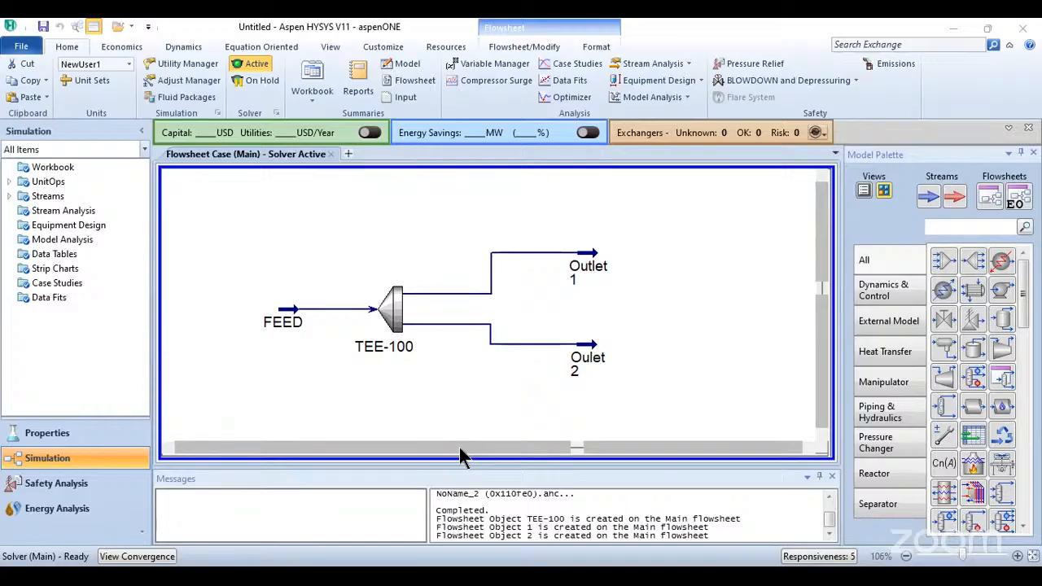
- Show the property tables of Outlet 1 and Oulet 2 and place each beside its stream
left_click(589, 265)
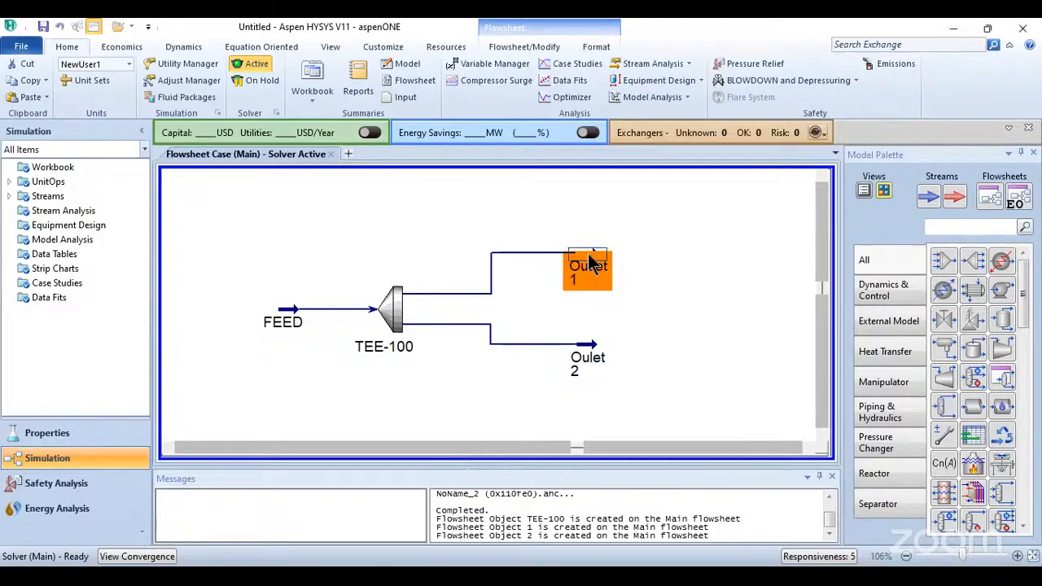
right_click(574, 443)
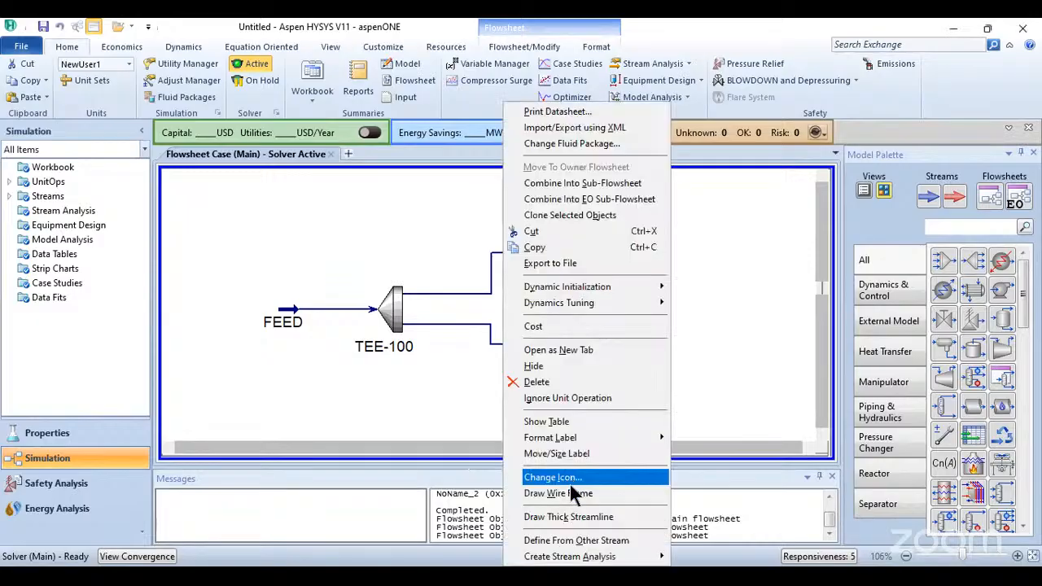
left_click(553, 421)
left_click_drag(733, 166, 747, 232)
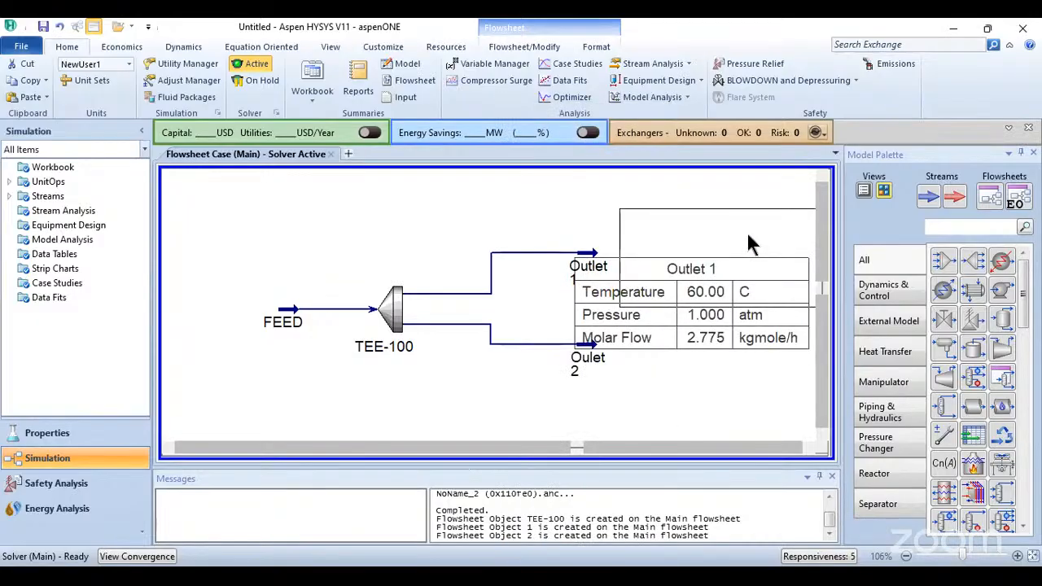
left_click(593, 362)
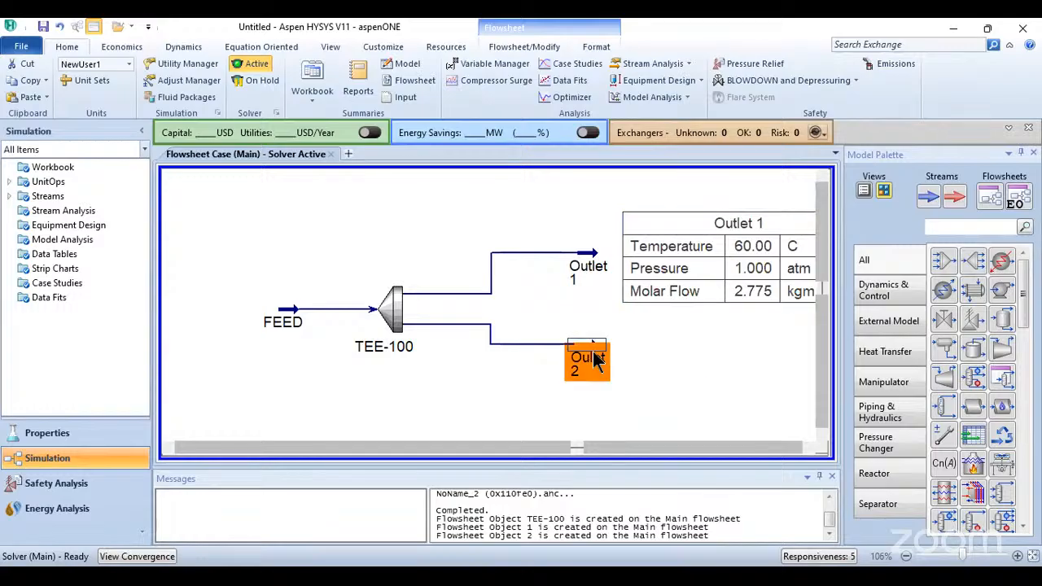
left_click_drag(670, 375, 713, 372)
left_click_drag(724, 281, 715, 243)
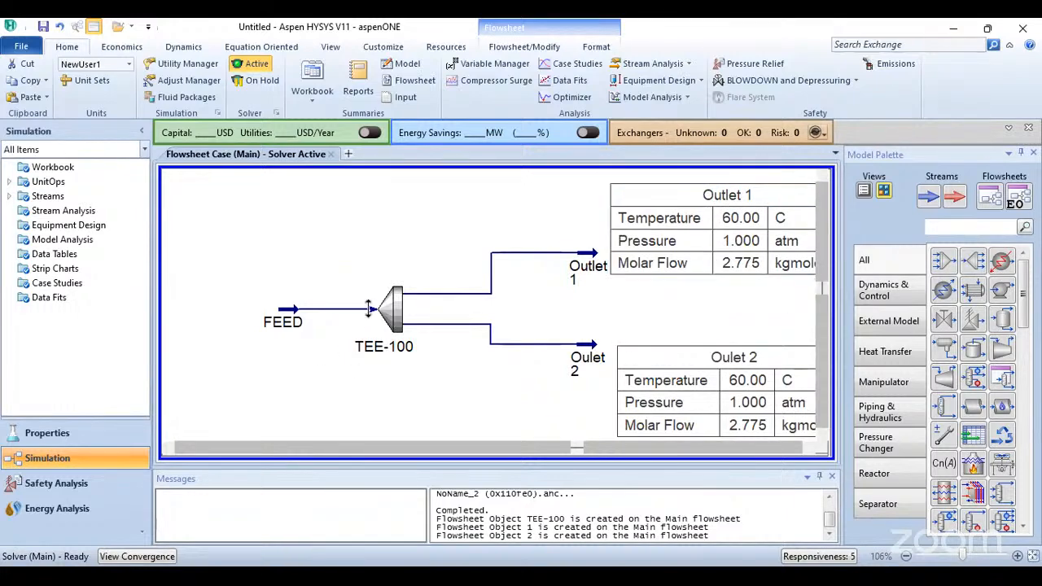
- Show the FEED property table, place it below the FEED stream and fit the whole flowsheet in view
left_click(293, 322)
right_click(295, 321)
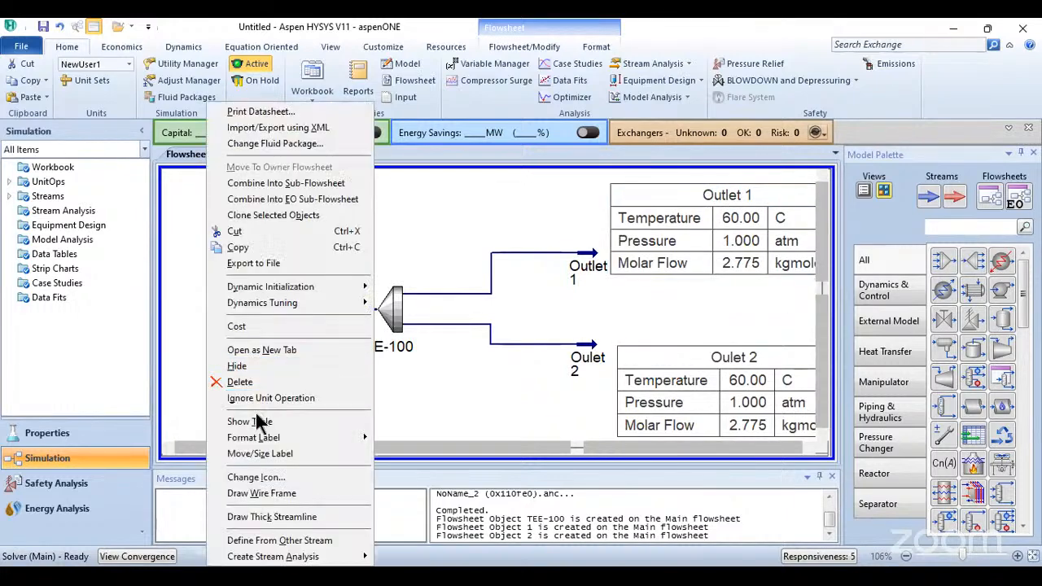
left_click(269, 424)
left_click_drag(417, 367, 253, 382)
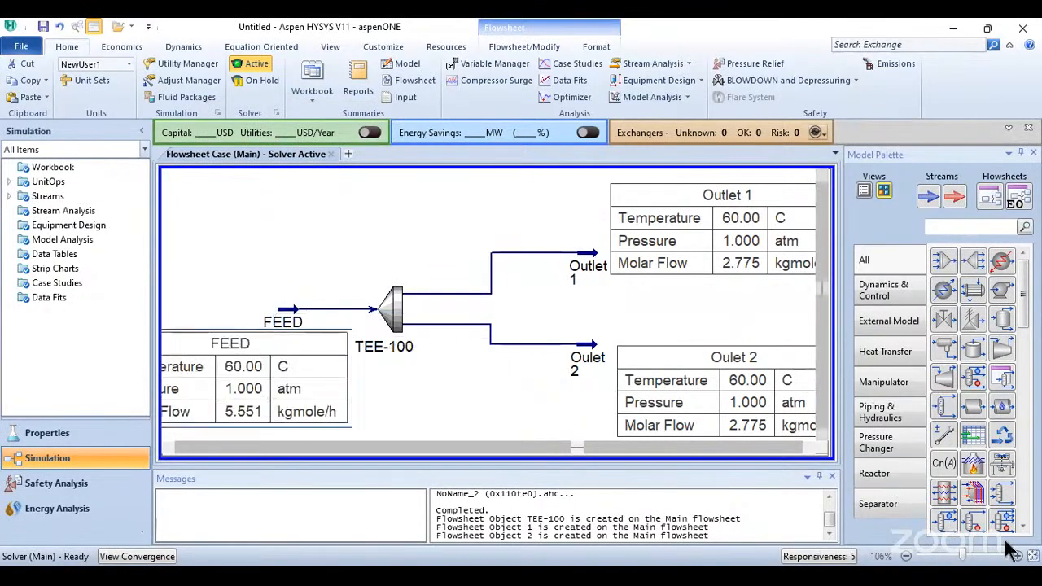
left_click(1032, 556)
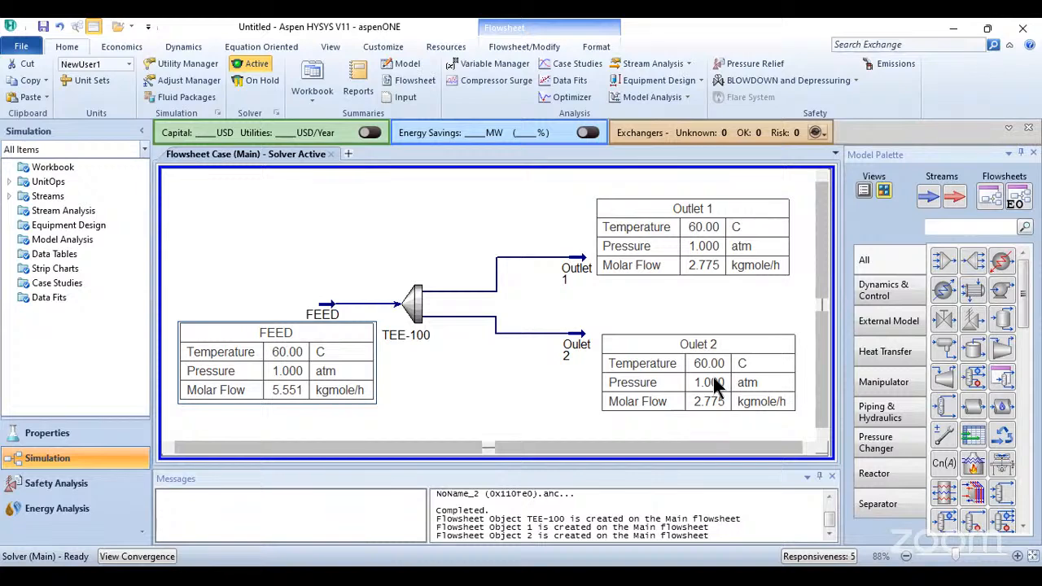
- Set the tee's flow ratio for Outlet 1 to 0.7 and close the tee's window
left_click(413, 298)
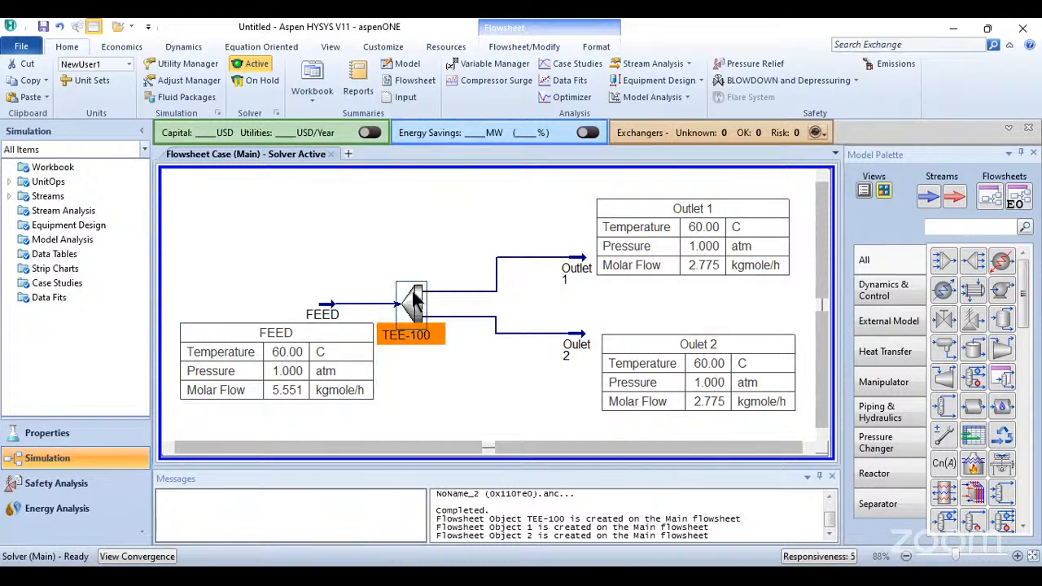
left_click(53, 218)
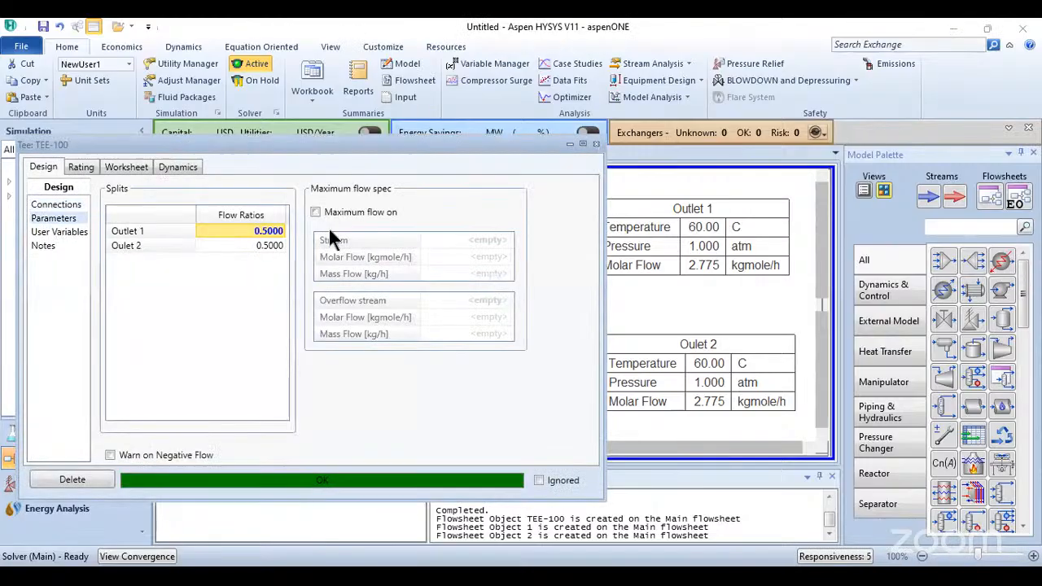
key("Delete")
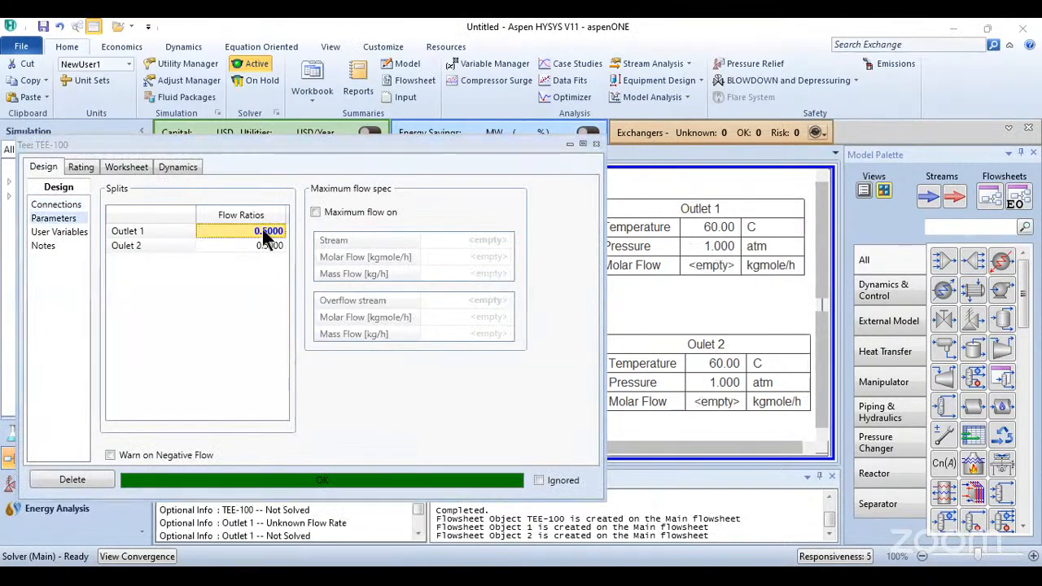
type(".7")
key("Return")
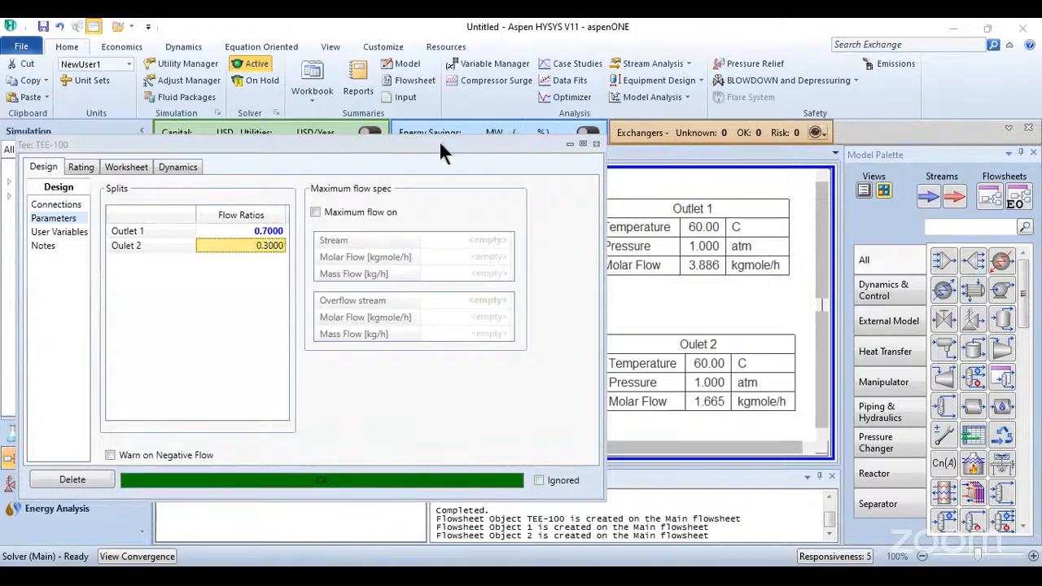
left_click_drag(441, 146, 396, 153)
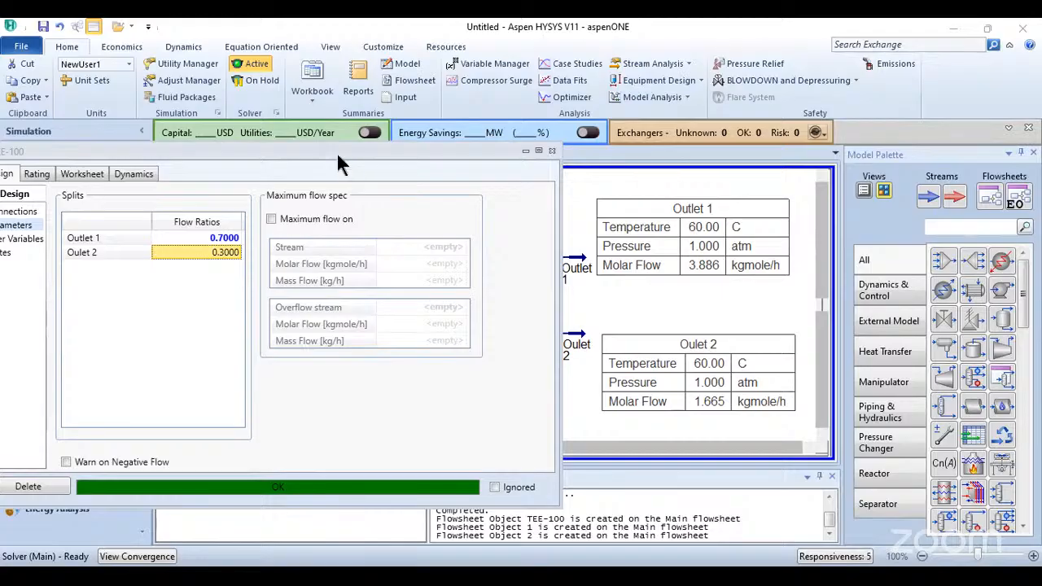
left_click_drag(336, 151, 813, 155)
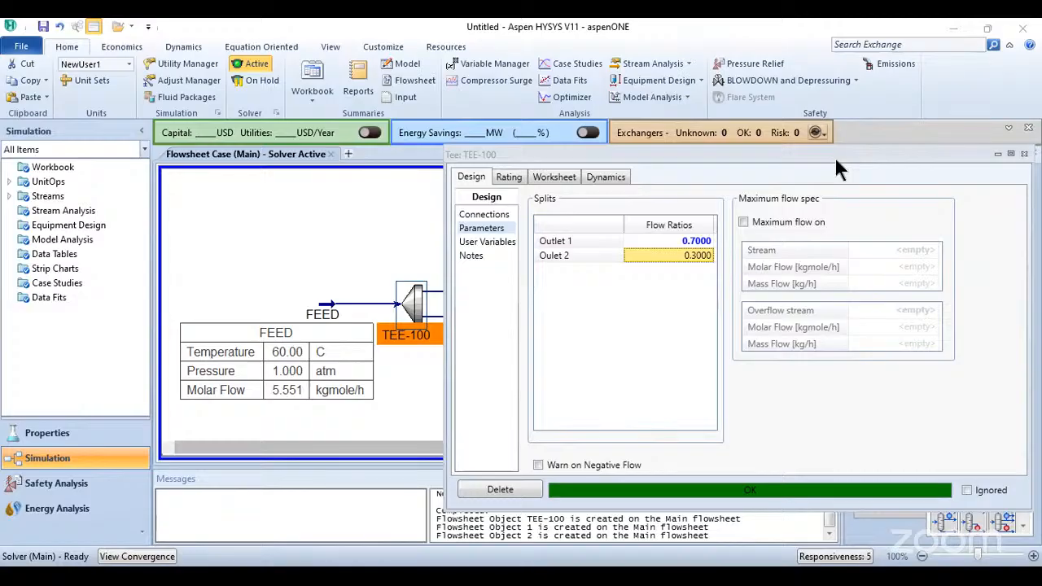
left_click_drag(835, 157, 643, 132)
left_click(832, 129)
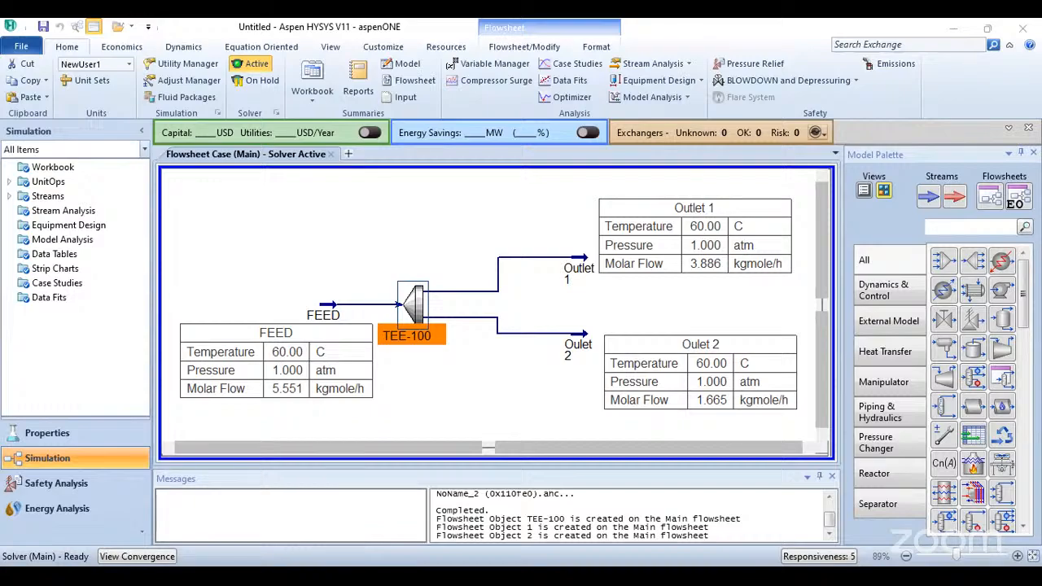
- Switch to the course document in Word and look through the mixer, pump and compressor sections, ending at the mixer exercise
left_click(500, 556)
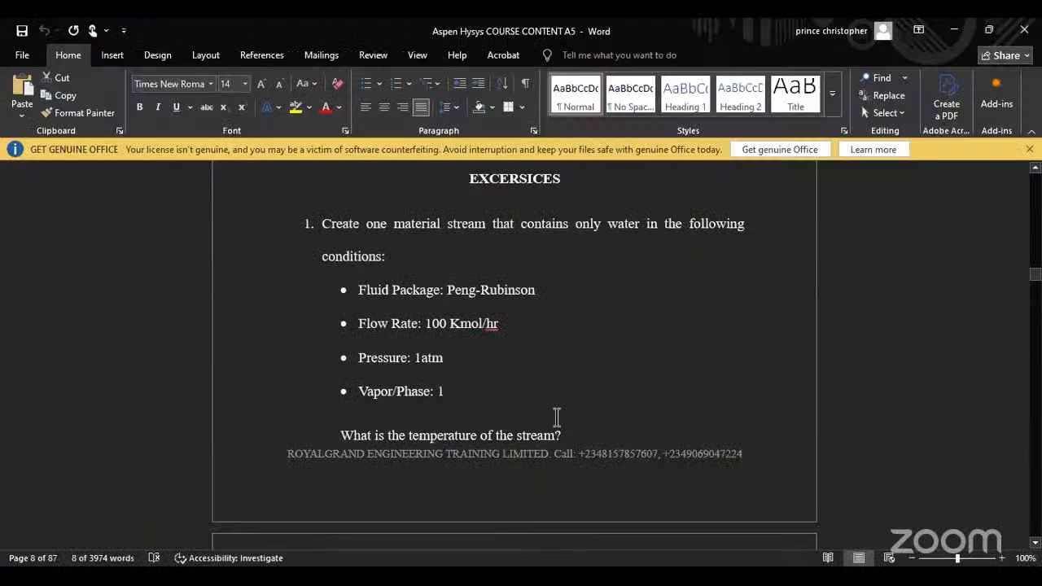
scroll(435, 318, "down", 2)
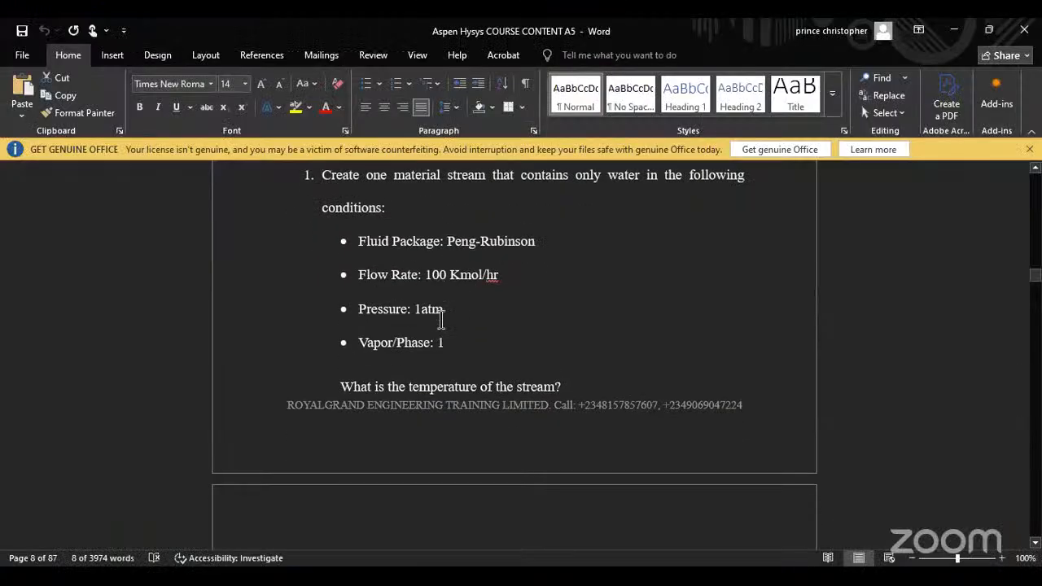
scroll(441, 320, "down", 10)
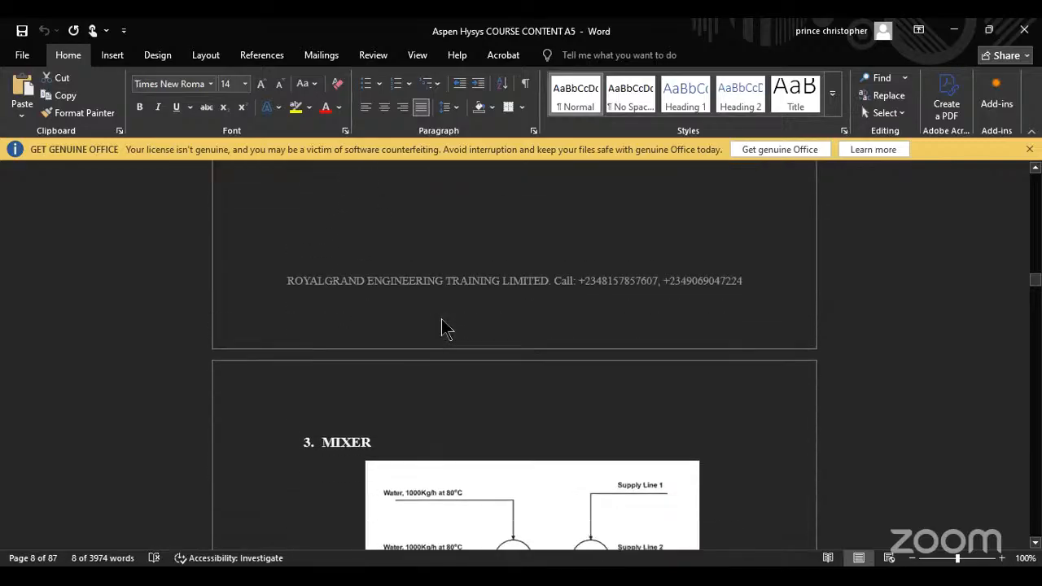
scroll(442, 329, "down", 3)
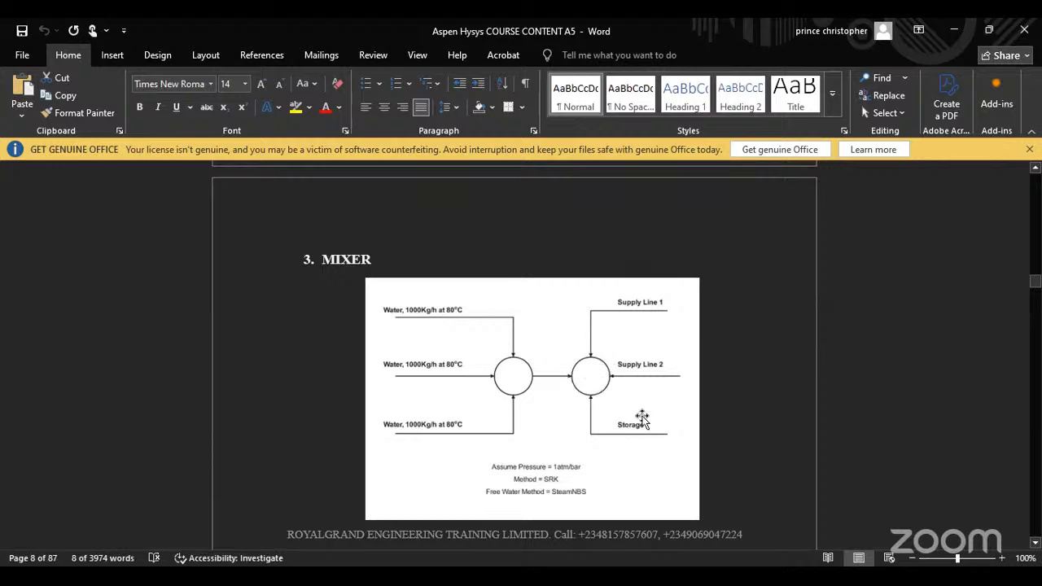
scroll(558, 477, "down", 5)
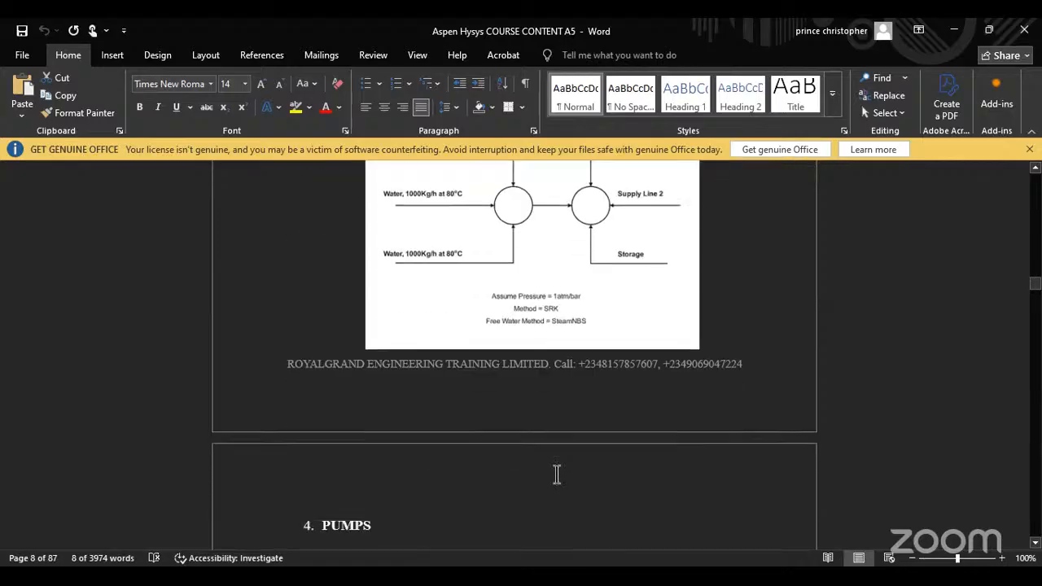
scroll(513, 442, "down", 3)
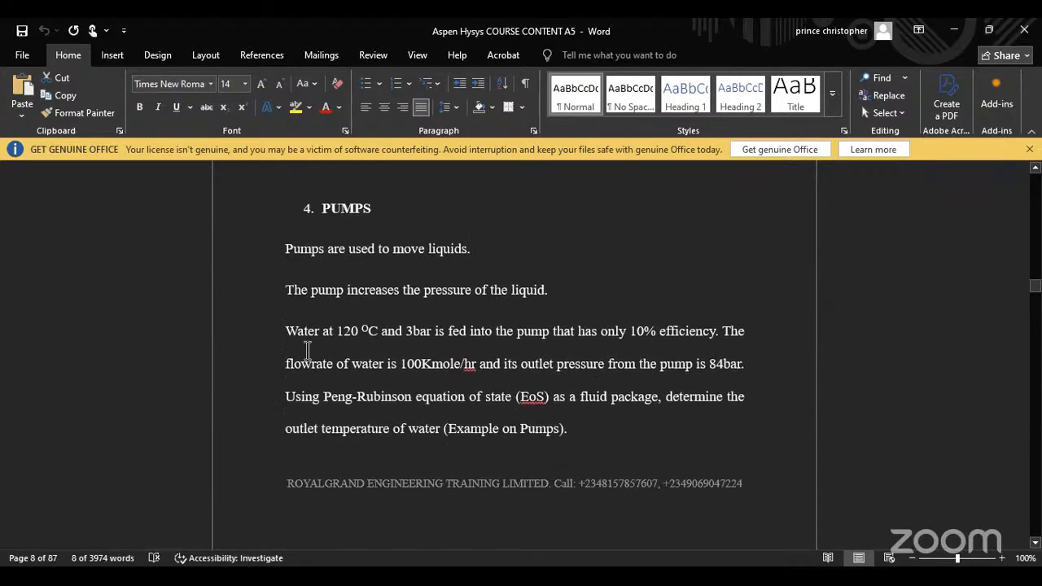
scroll(593, 348, "down", 8)
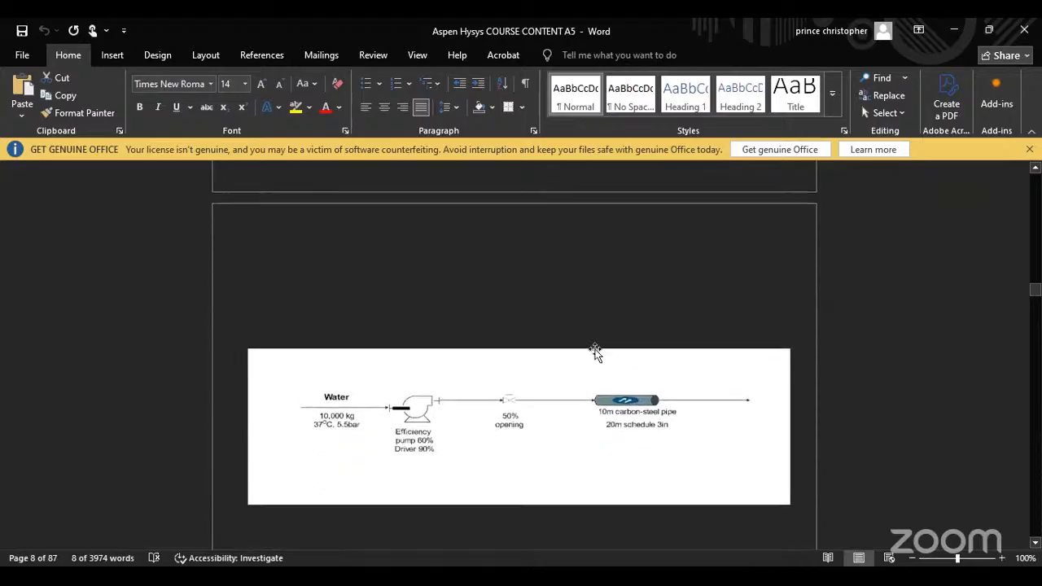
scroll(395, 377, "down", 5)
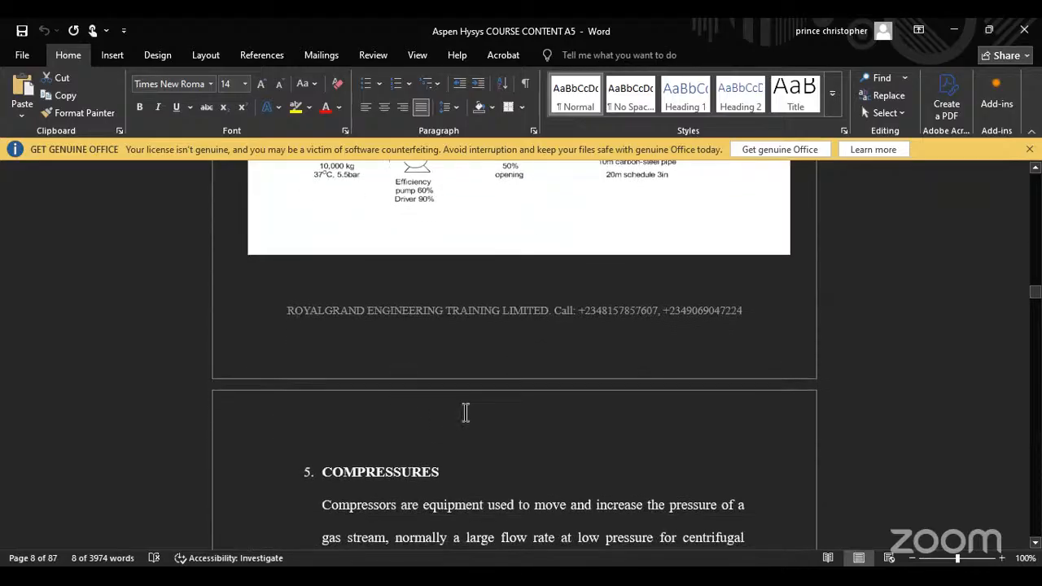
scroll(456, 413, "up", 10)
scroll(437, 413, "up", 8)
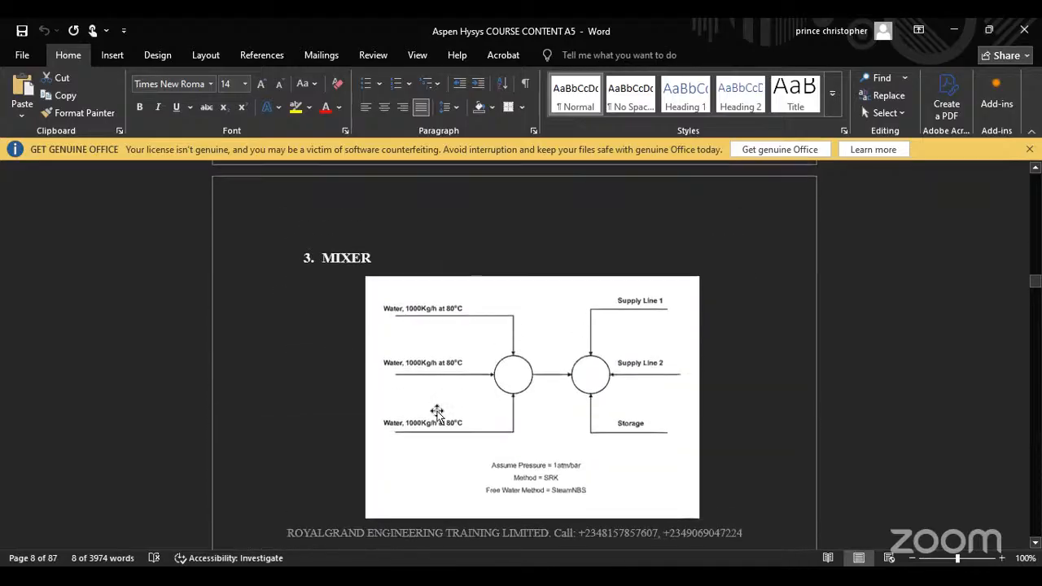
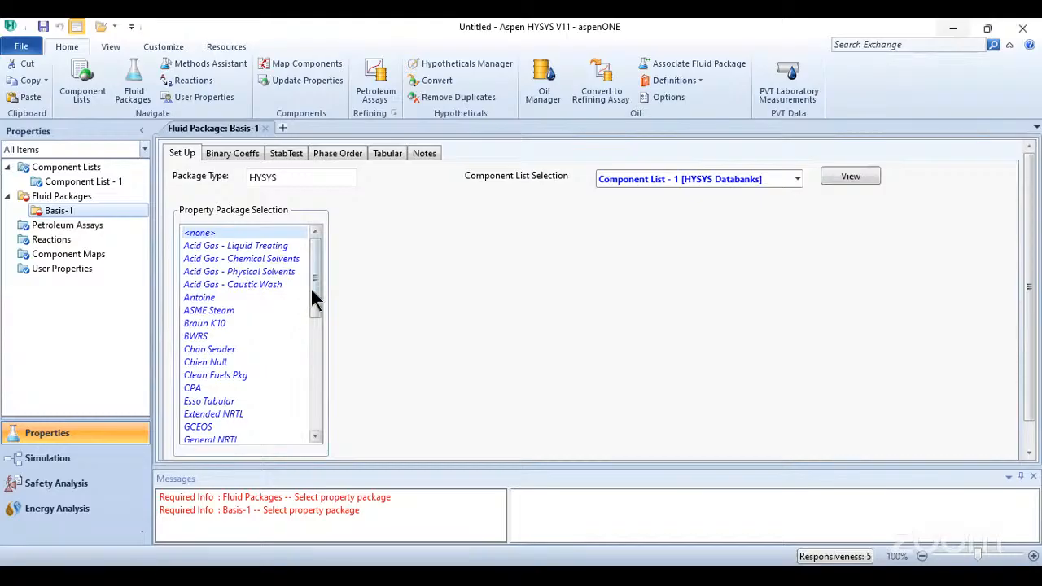
- Choose the SRK property package for the Basis-1 fluid package and enter the simulation environment
left_click_drag(316, 297, 316, 407)
left_click(200, 350)
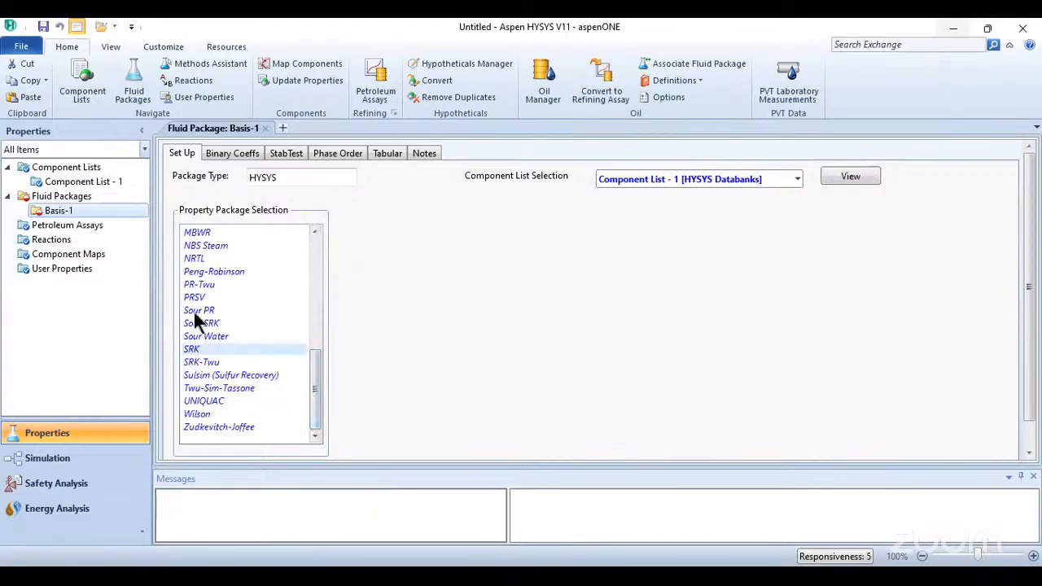
left_click(46, 458)
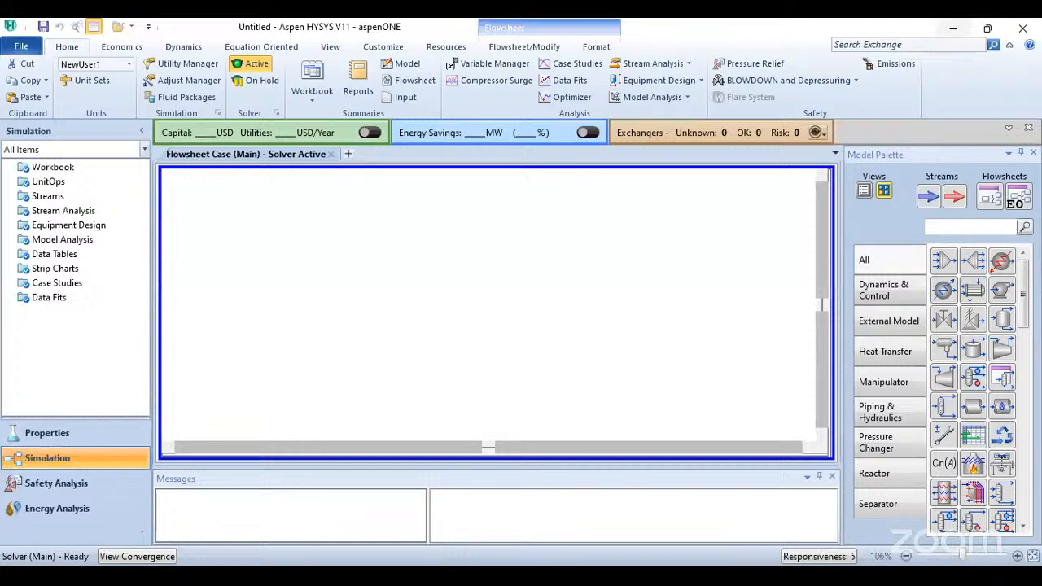
left_click(953, 29)
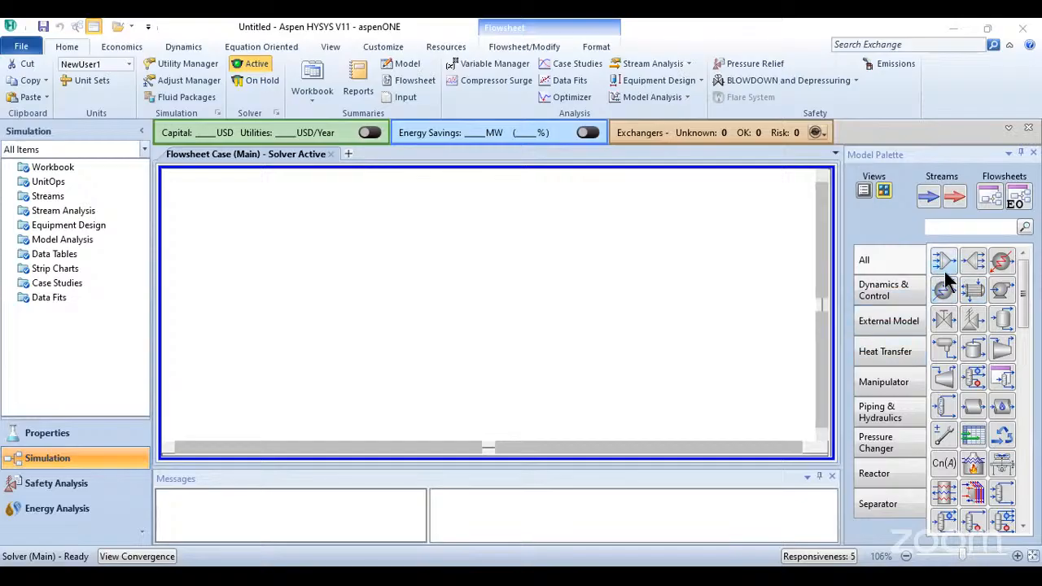
- Place a mixer on the flowsheet and add three material streams, one above another, on its inlet side
left_click_drag(949, 261, 344, 344)
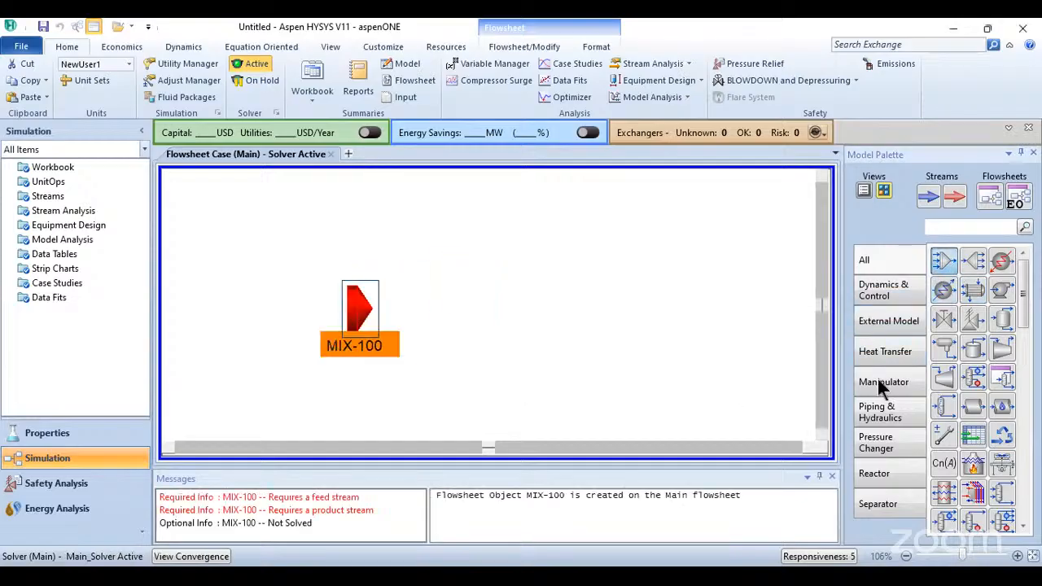
left_click(929, 197)
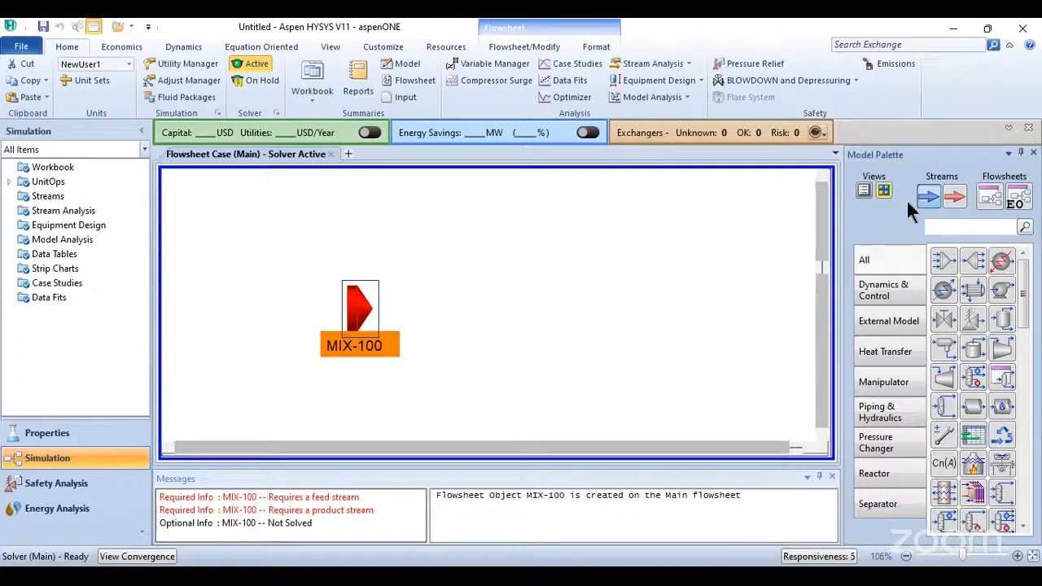
left_click(270, 261)
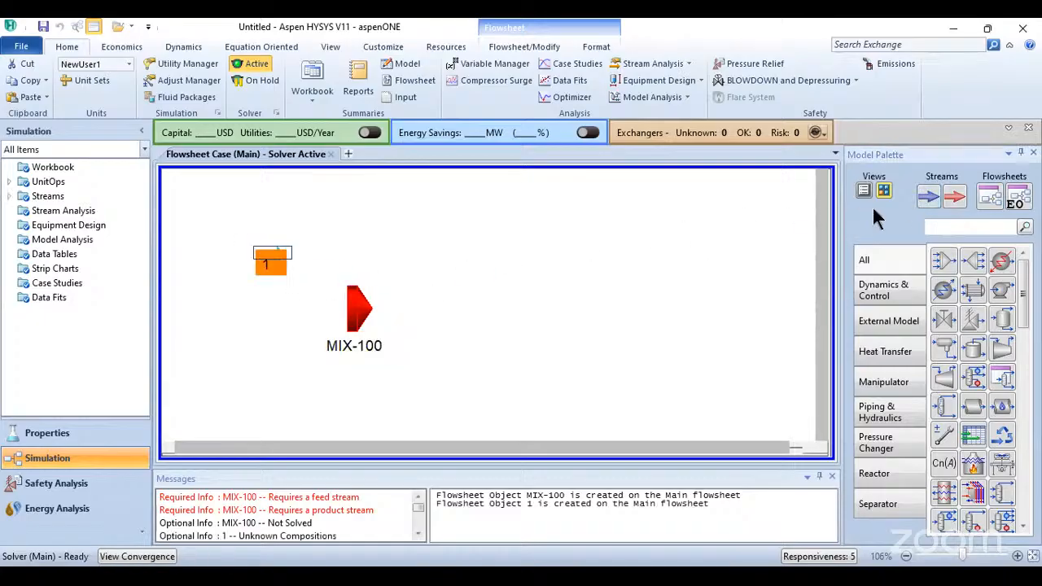
left_click(928, 194)
left_click(260, 326)
left_click(932, 199)
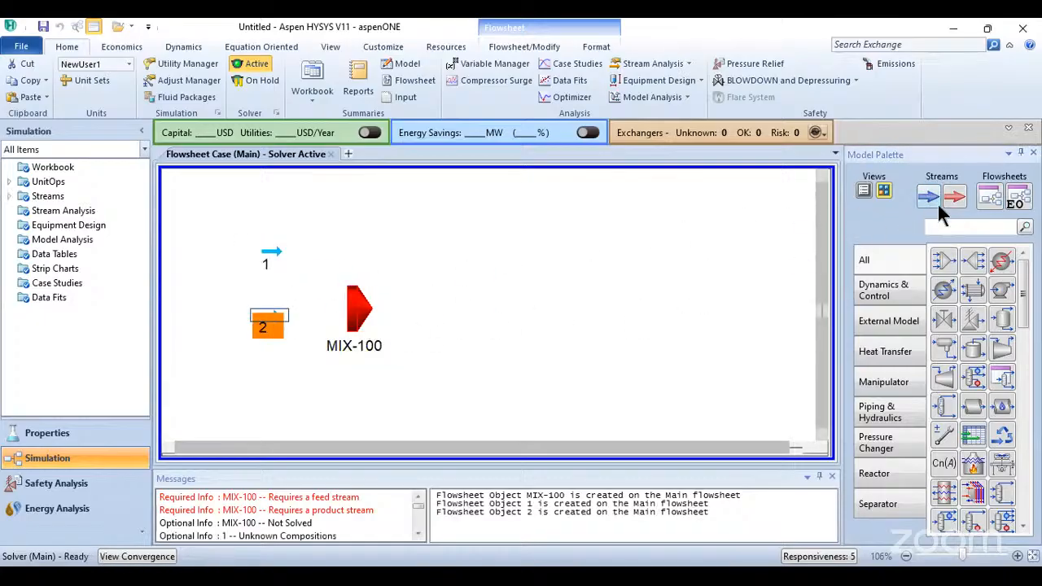
left_click(256, 394)
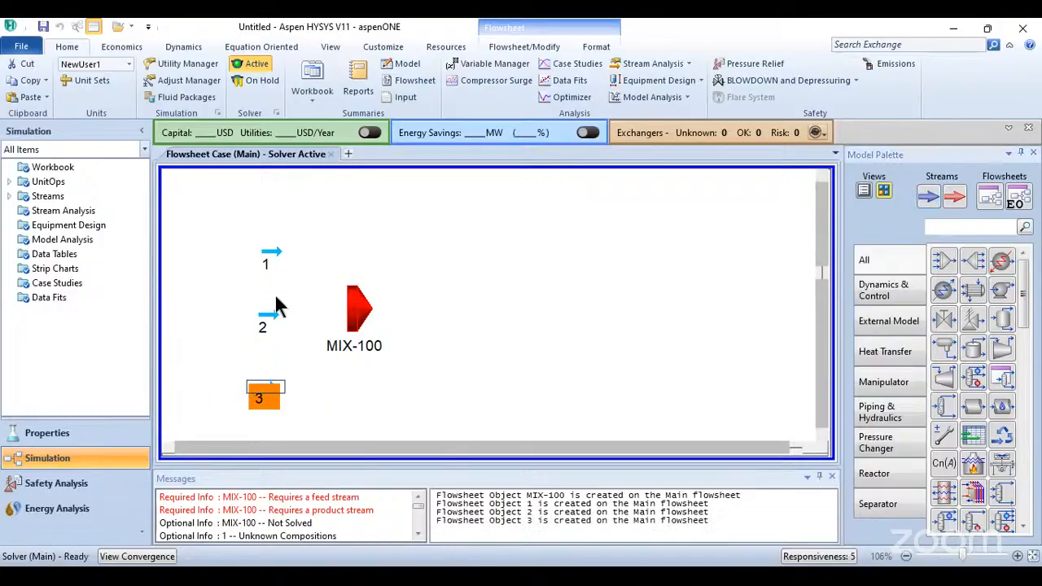
- Open material stream 1 and rename it Supply 1
left_click(271, 254)
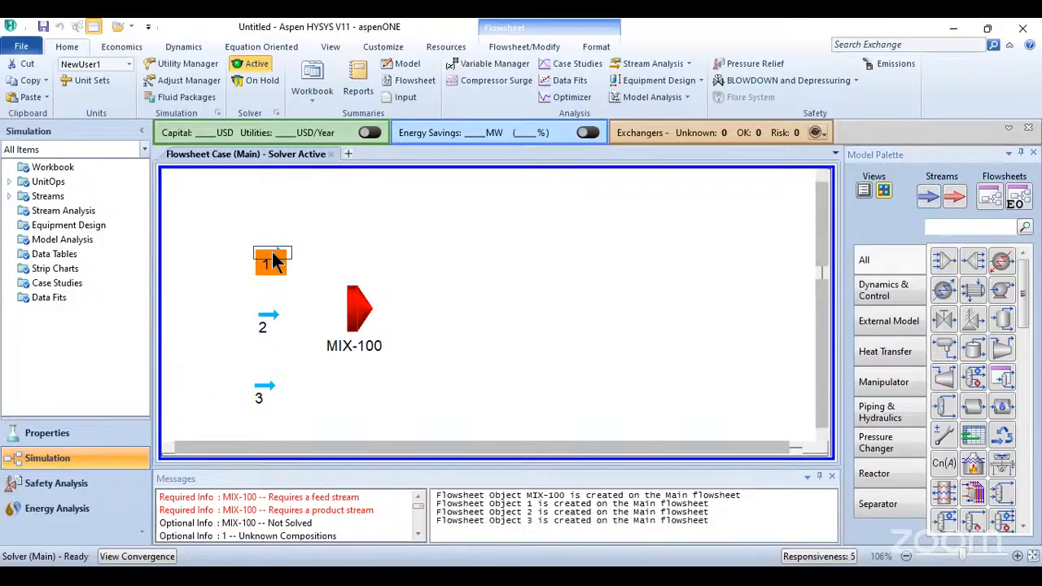
double_click(273, 258)
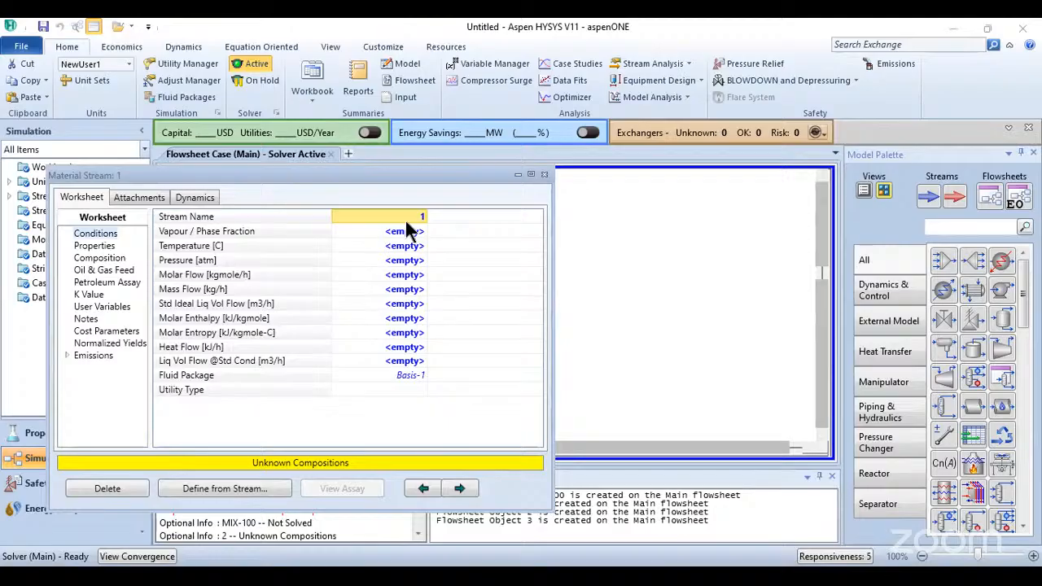
type("S")
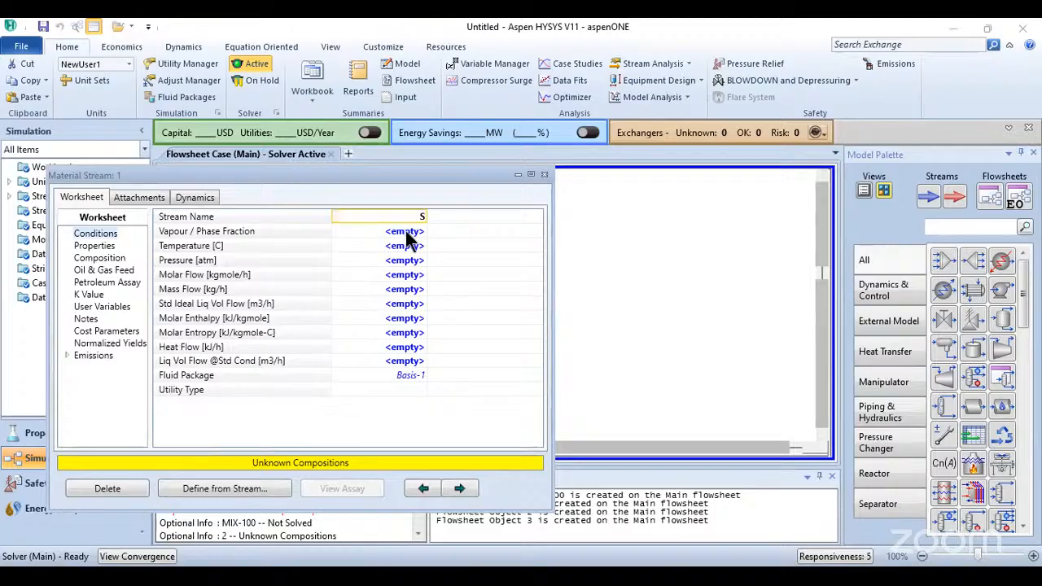
type("iupply 1")
key("Return")
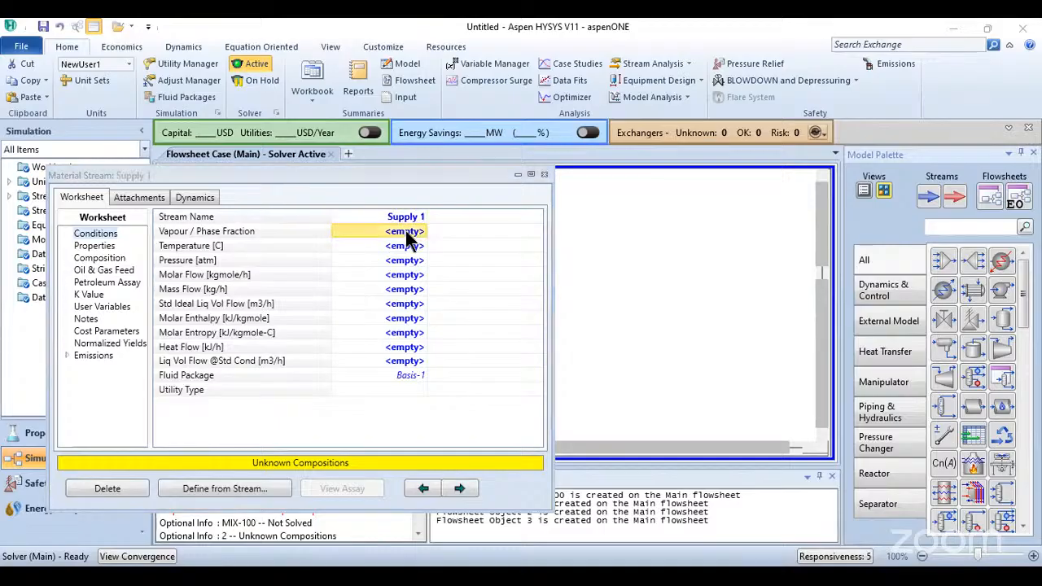
left_click(406, 232)
left_click(406, 232)
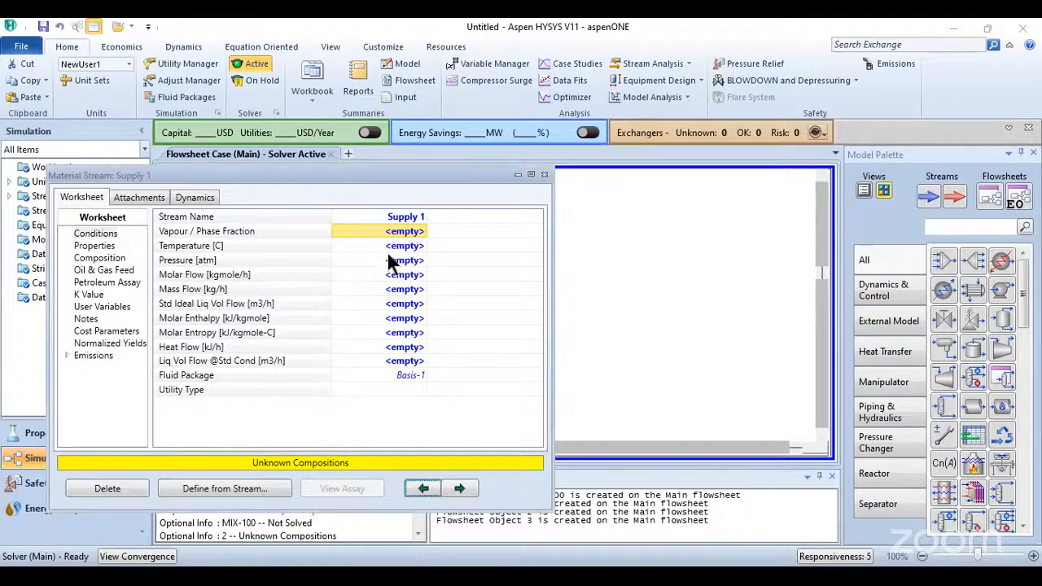
- Set Supply 1's mass flow to 1000 kg/h, temperature to 80 °C and pressure to 1 atm
left_click(394, 289)
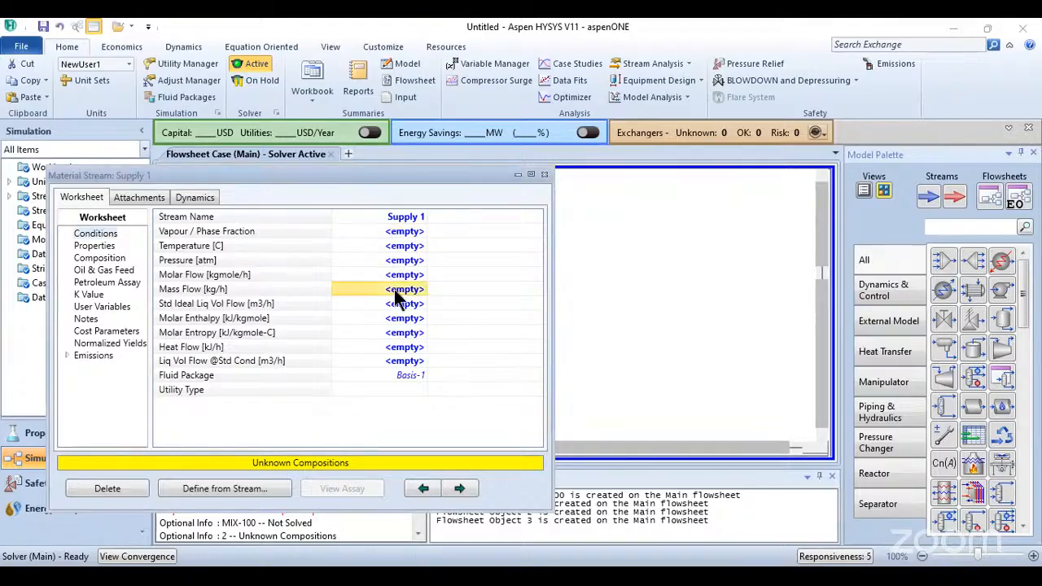
type("1000")
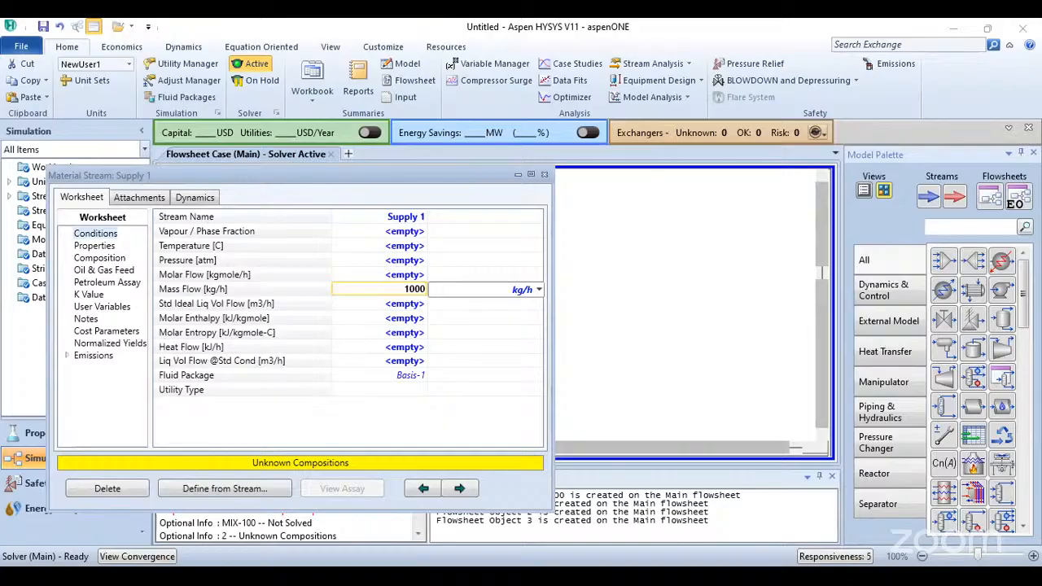
key("Return")
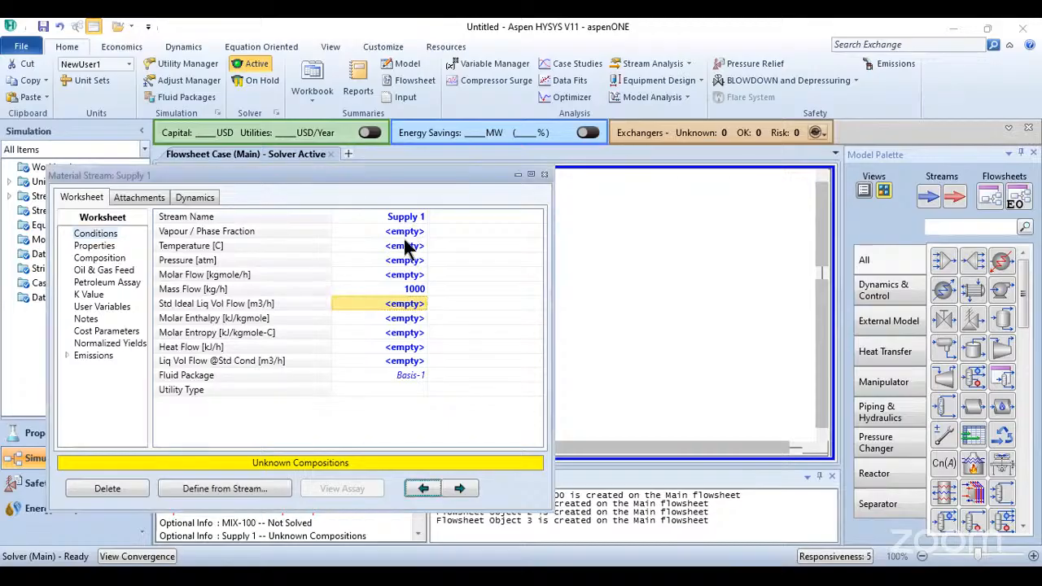
left_click(405, 250)
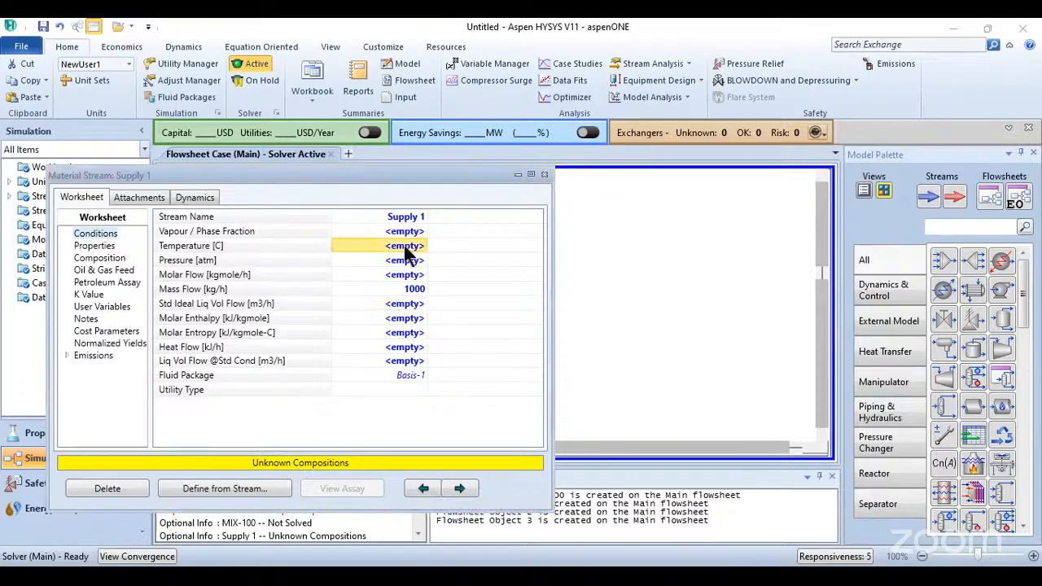
type("80")
key("Return")
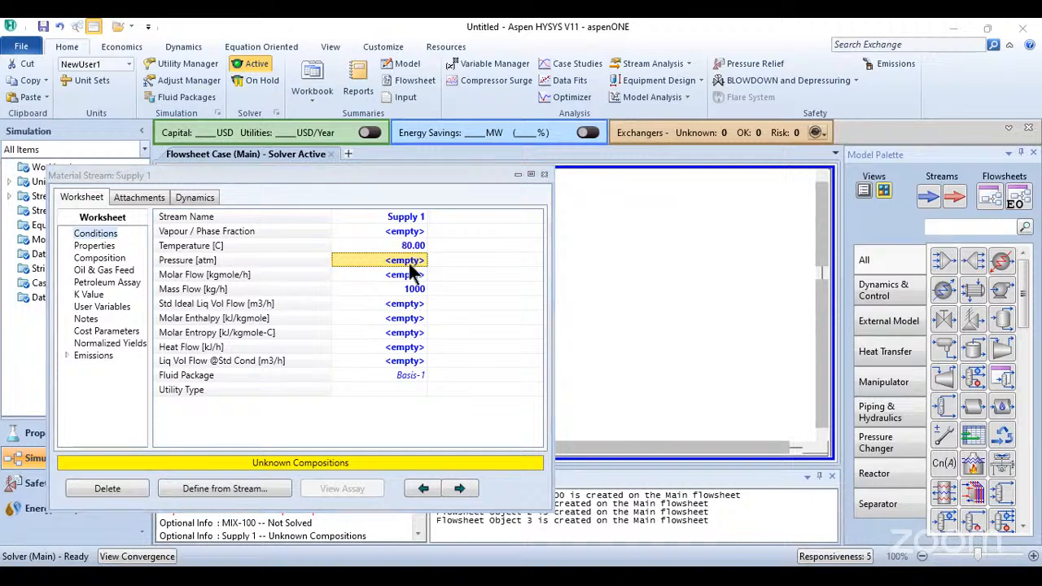
type("1")
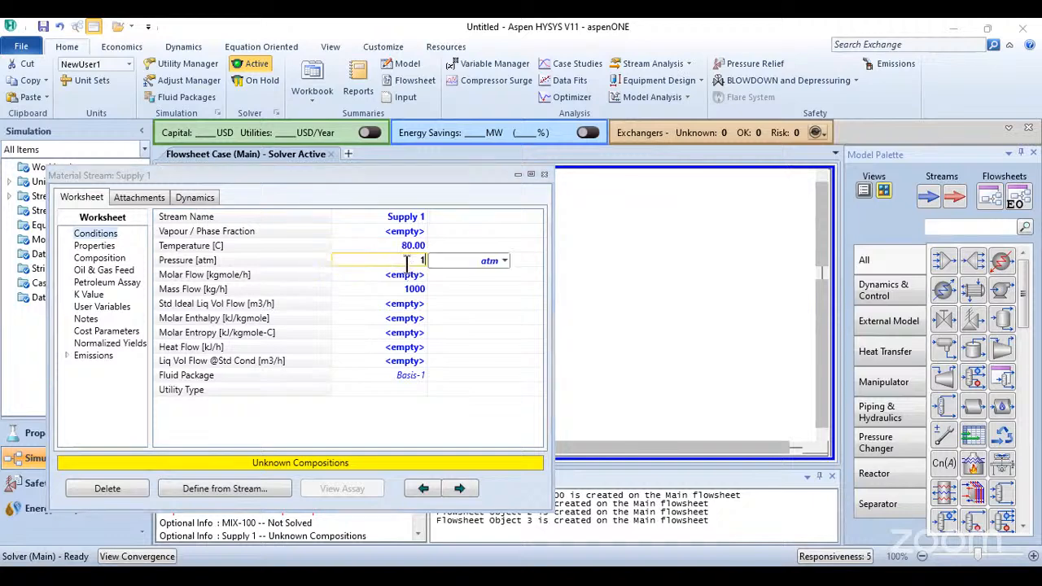
key("Return")
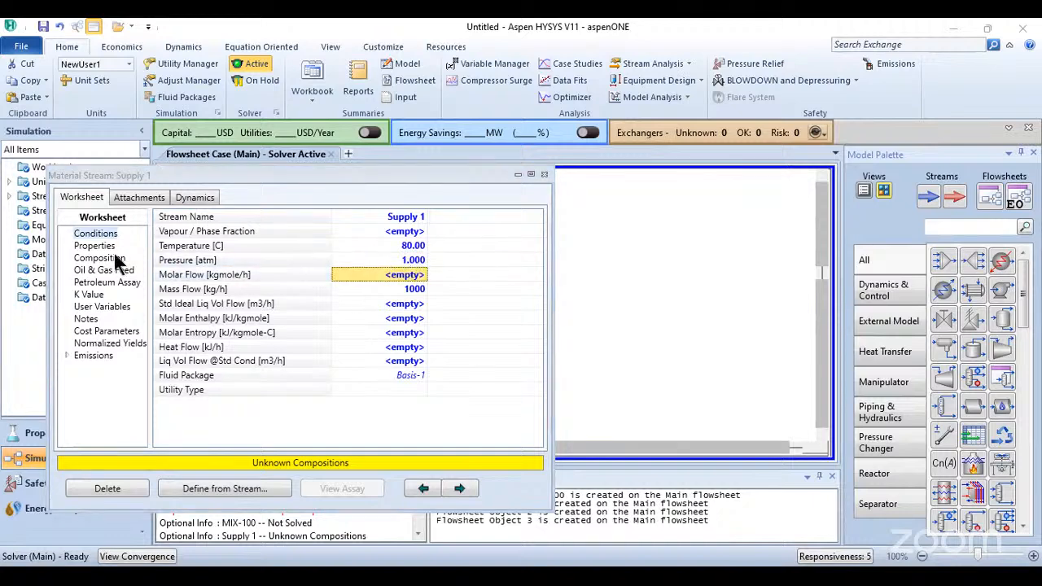
- Set Supply 1's composition to an H2O mole fraction of 1 and close the stream's window
left_click(106, 259)
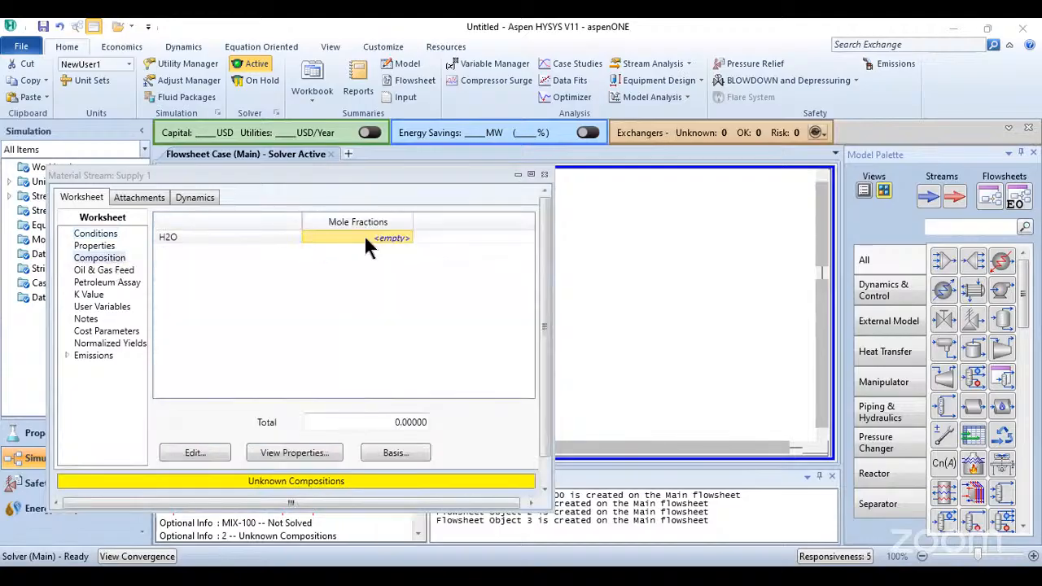
type("1")
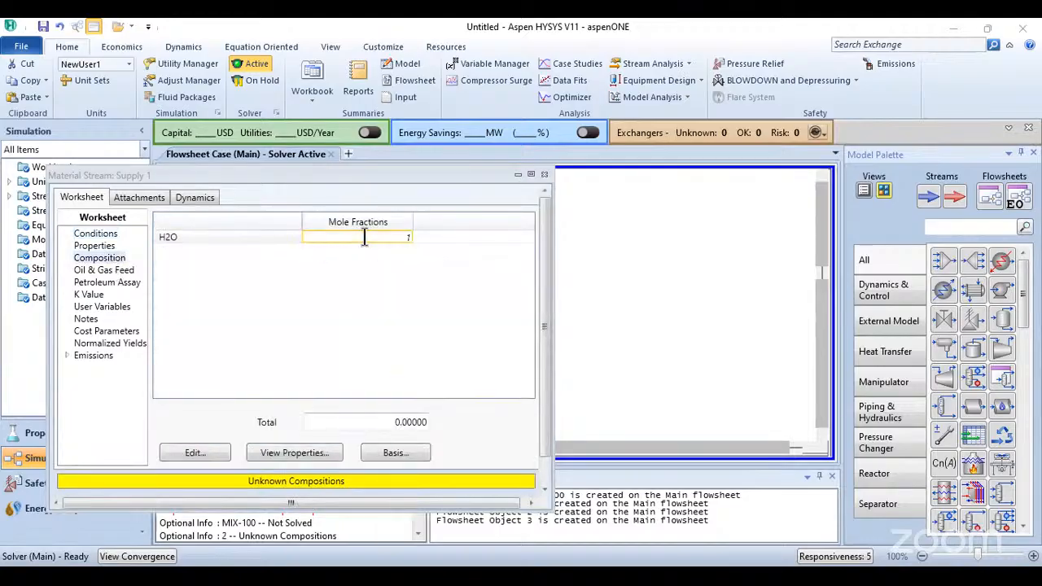
key("Return")
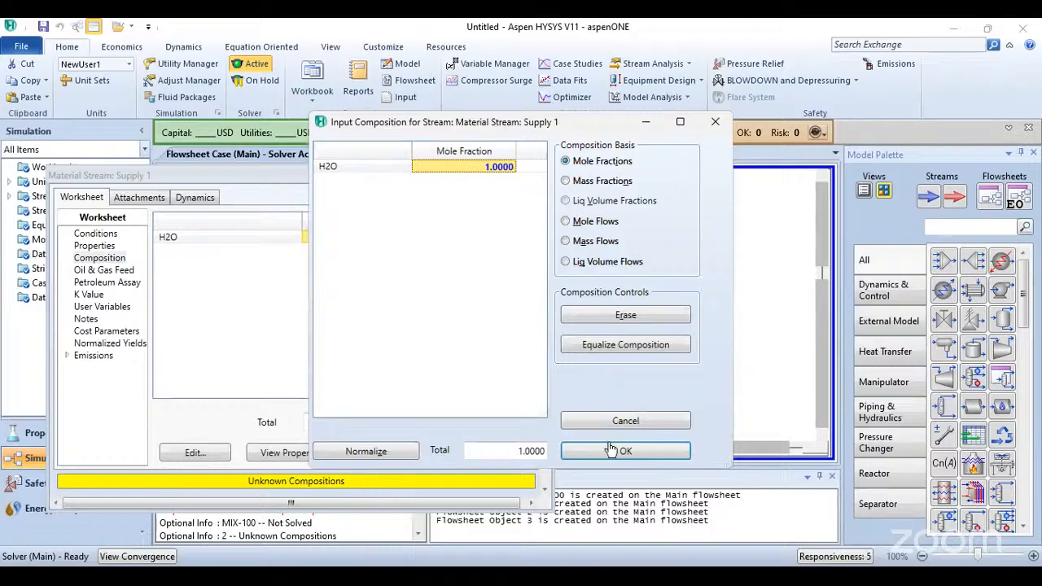
left_click(610, 450)
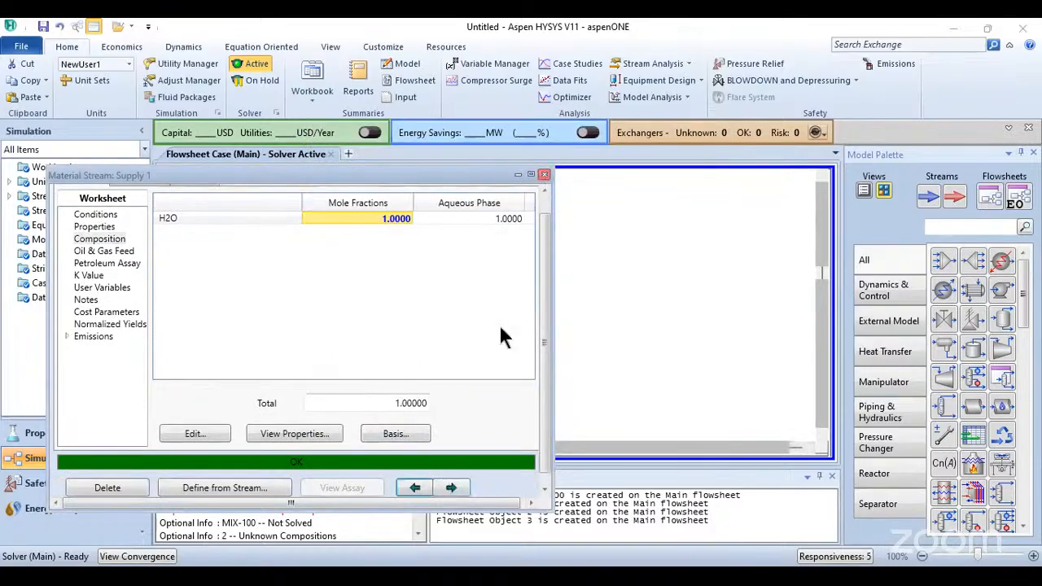
- Open stream 2 and define it by copying the conditions and composition of Supply 1
double_click(278, 314)
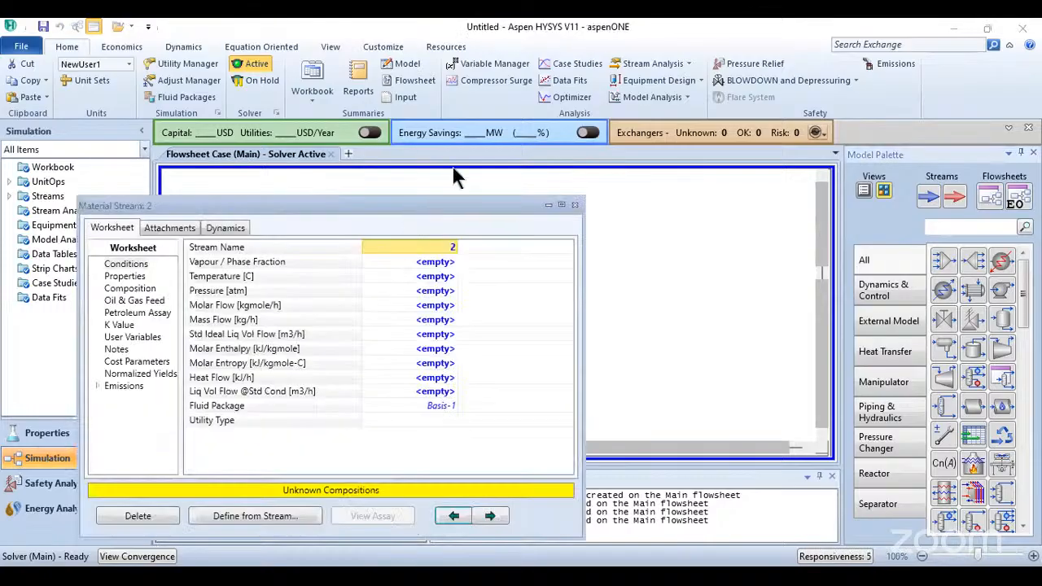
left_click_drag(316, 205, 801, 125)
left_click(742, 434)
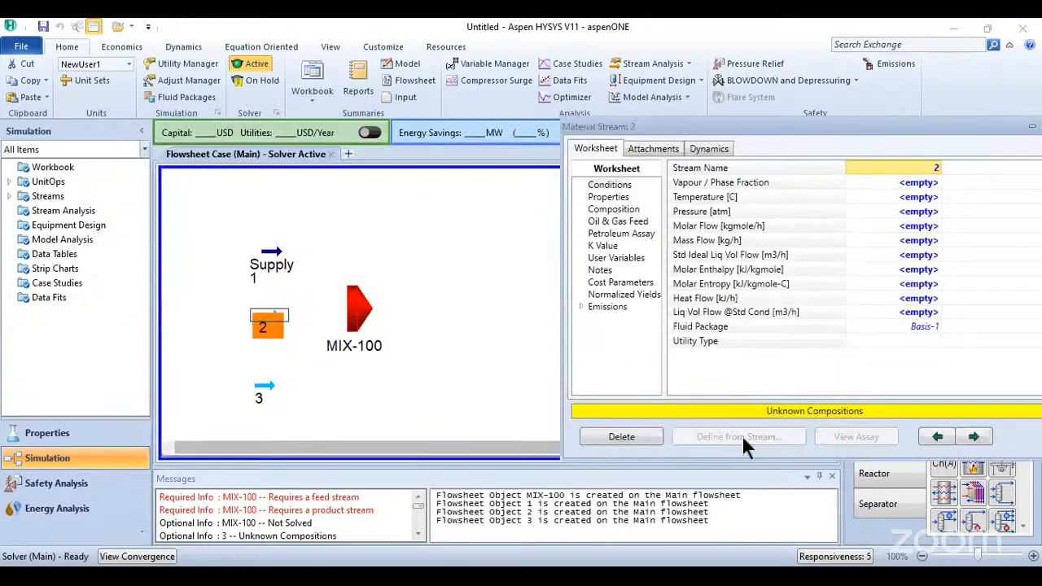
left_click_drag(363, 95, 589, 78)
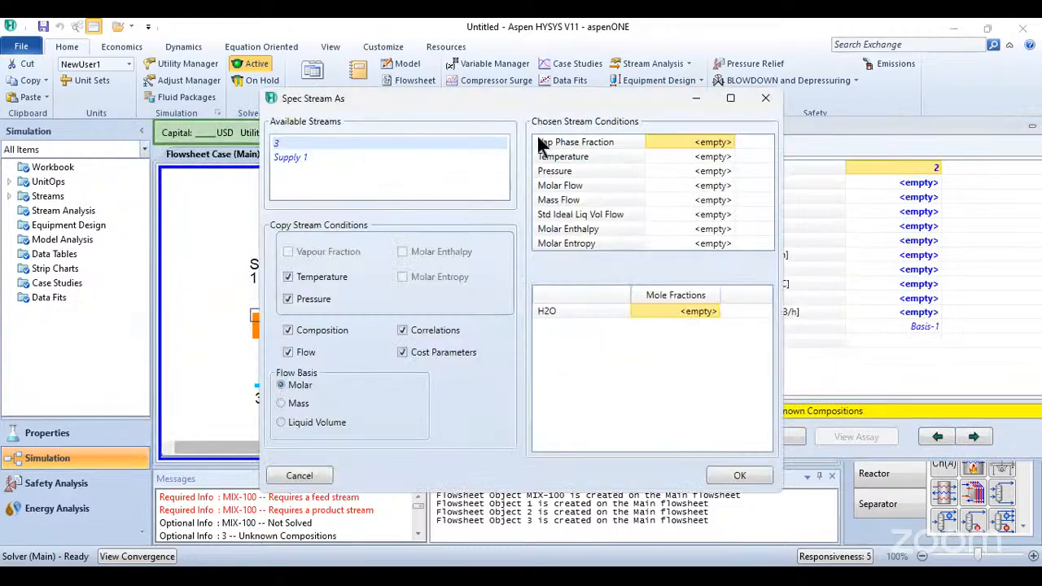
left_click(541, 142)
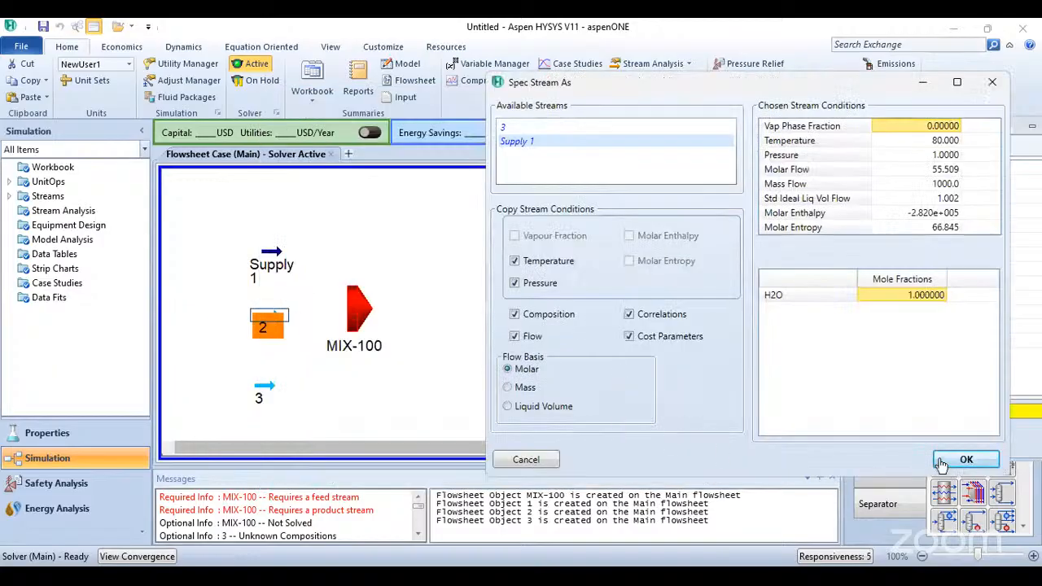
left_click(945, 461)
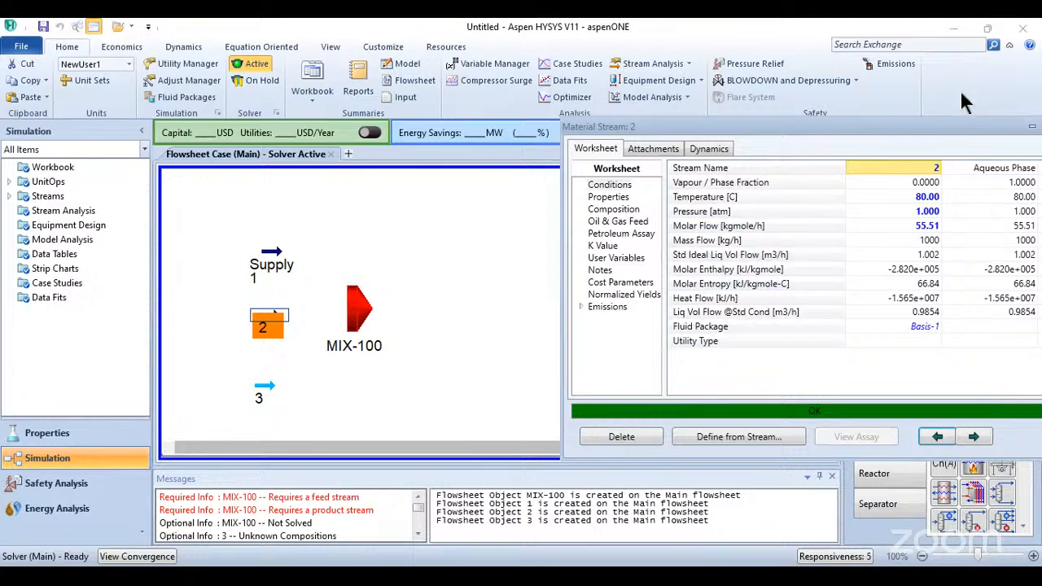
- Rename stream 3 as Supply 3 and define it by copying the conditions and composition of Supply 1
double_click(255, 390)
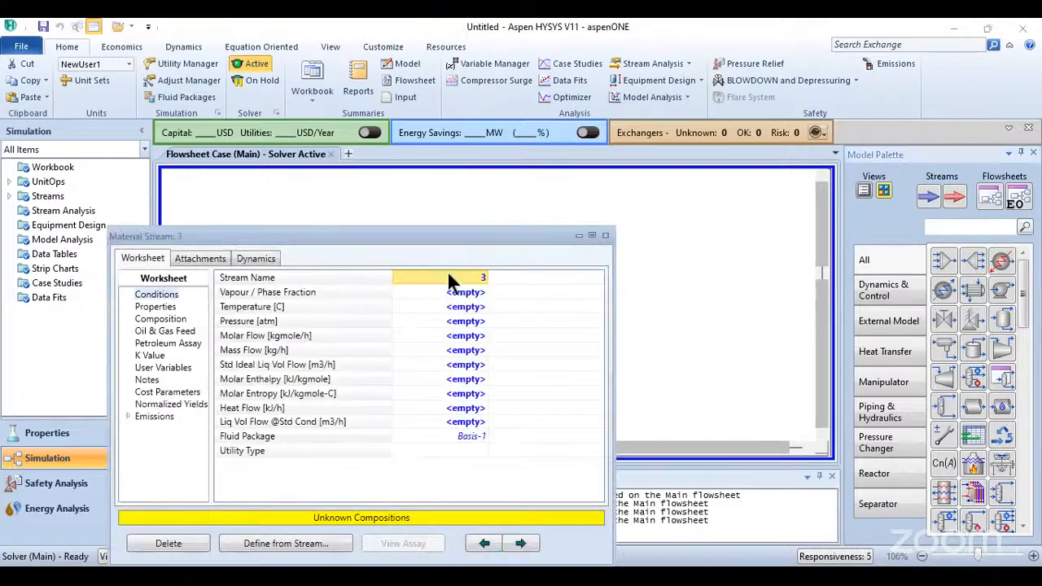
type("Supply 3")
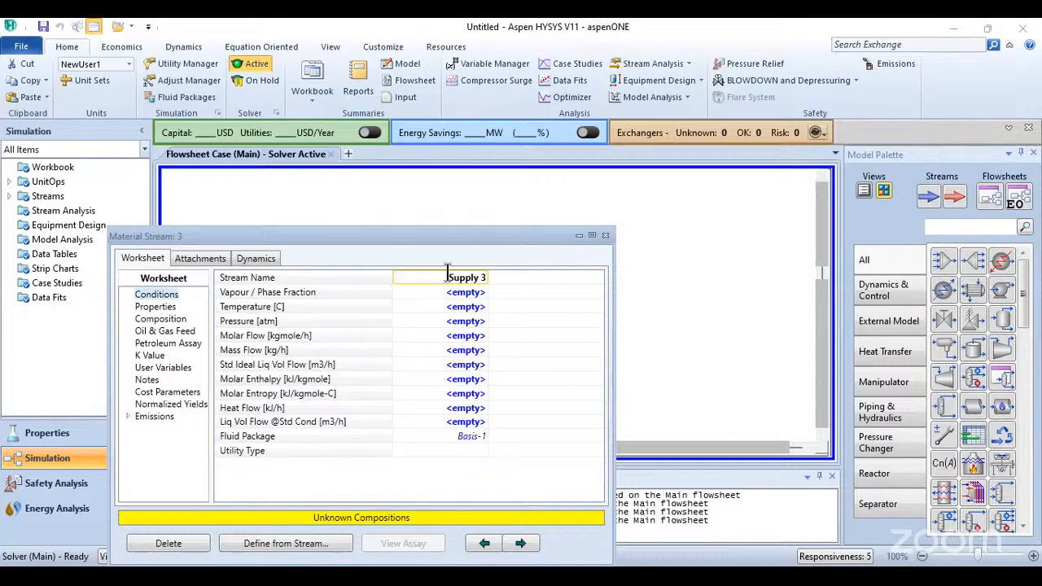
key("Return")
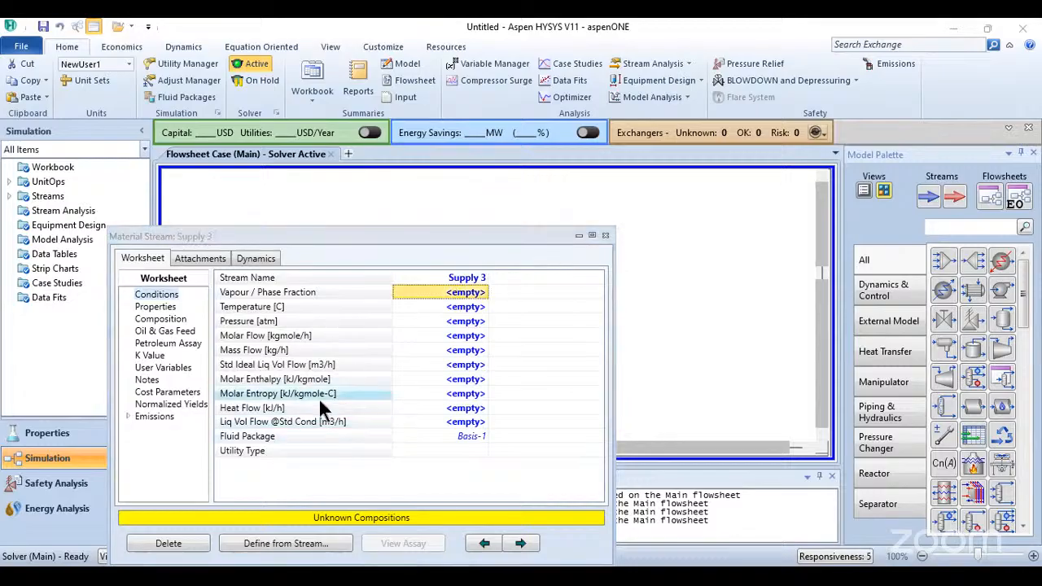
left_click(269, 544)
left_click(286, 156)
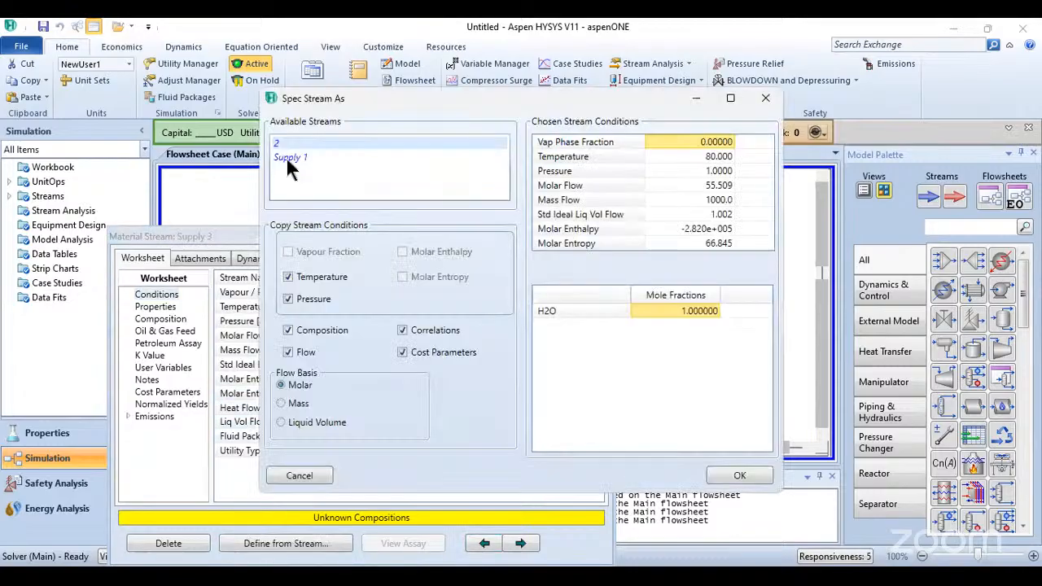
left_click(737, 478)
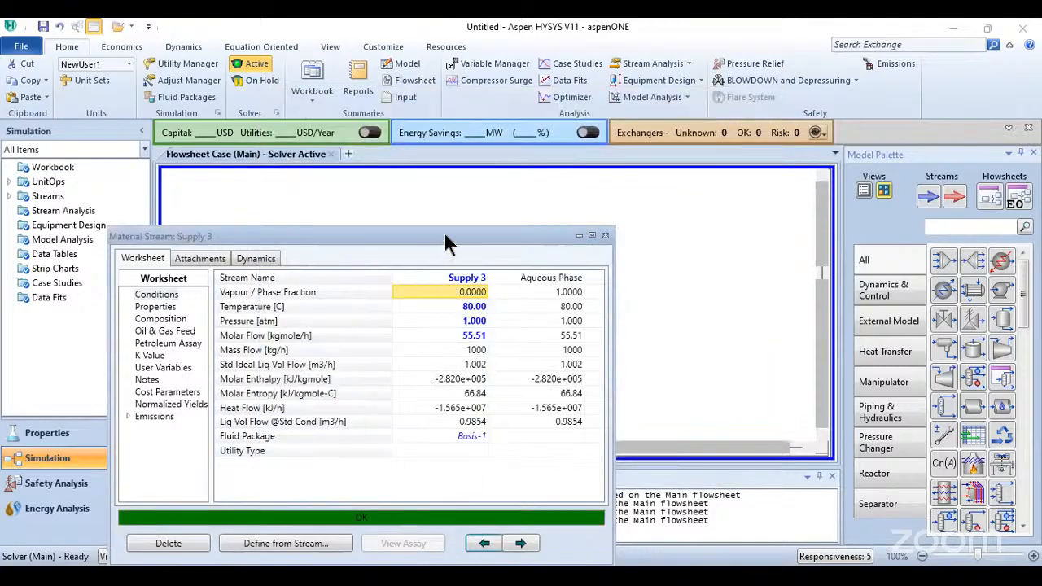
left_click_drag(444, 237, 537, 163)
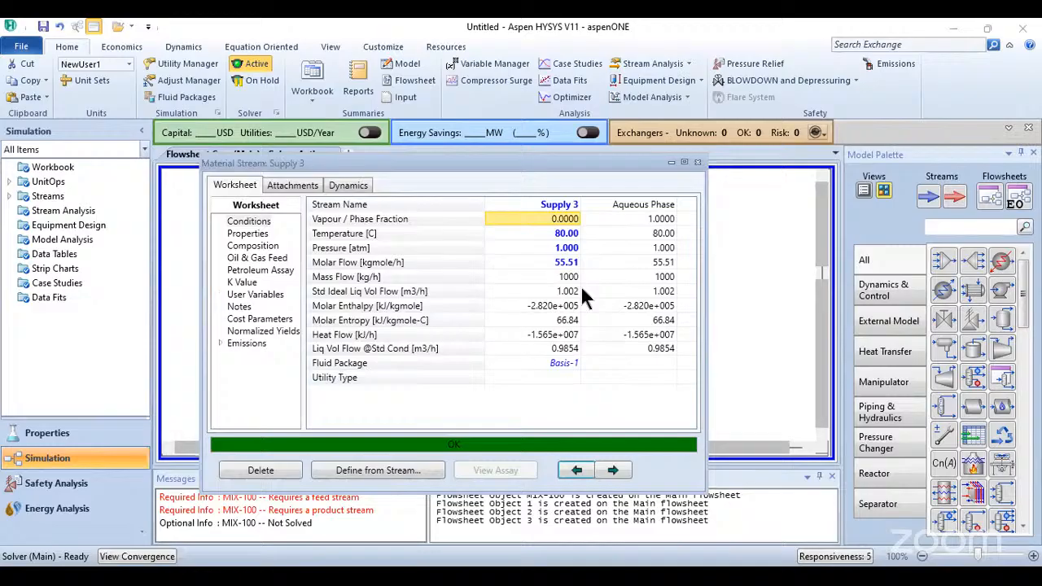
- Redefine Supply 3 by copying Supply 1's temperature, pressure, composition and molar flow, and close the stream's window
mouse_move(581, 285)
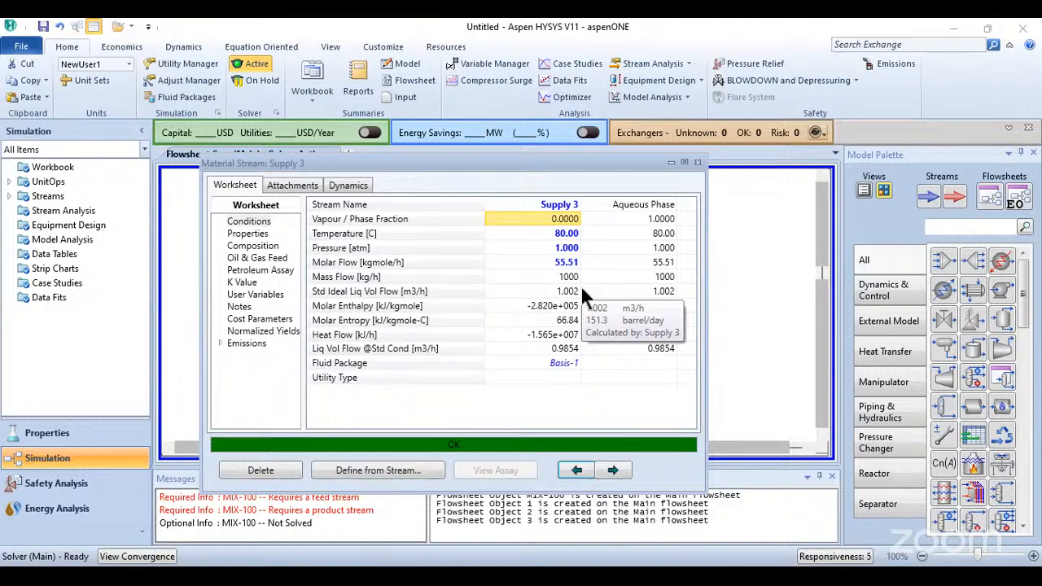
left_click(403, 468)
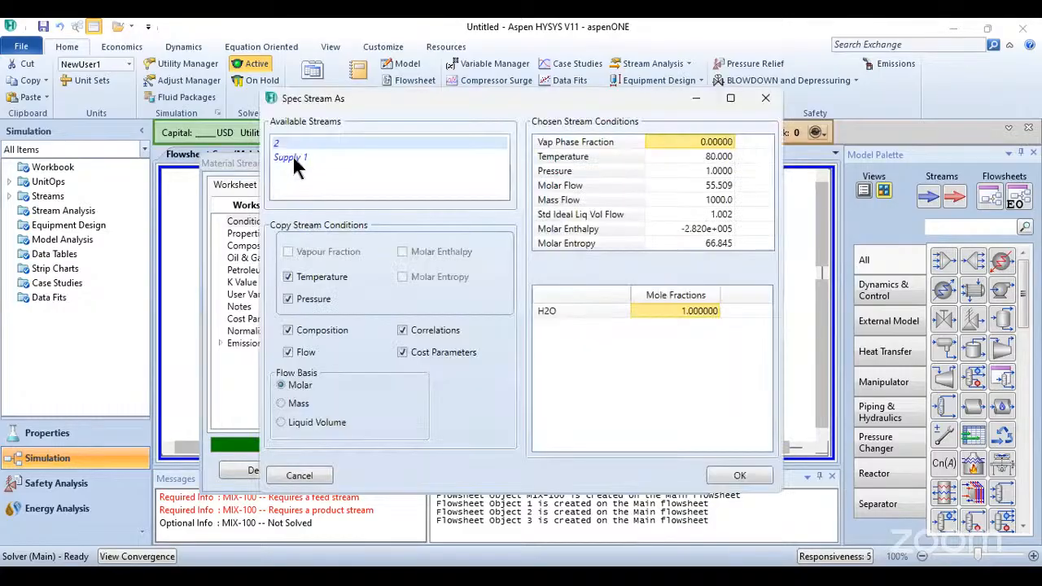
left_click(293, 157)
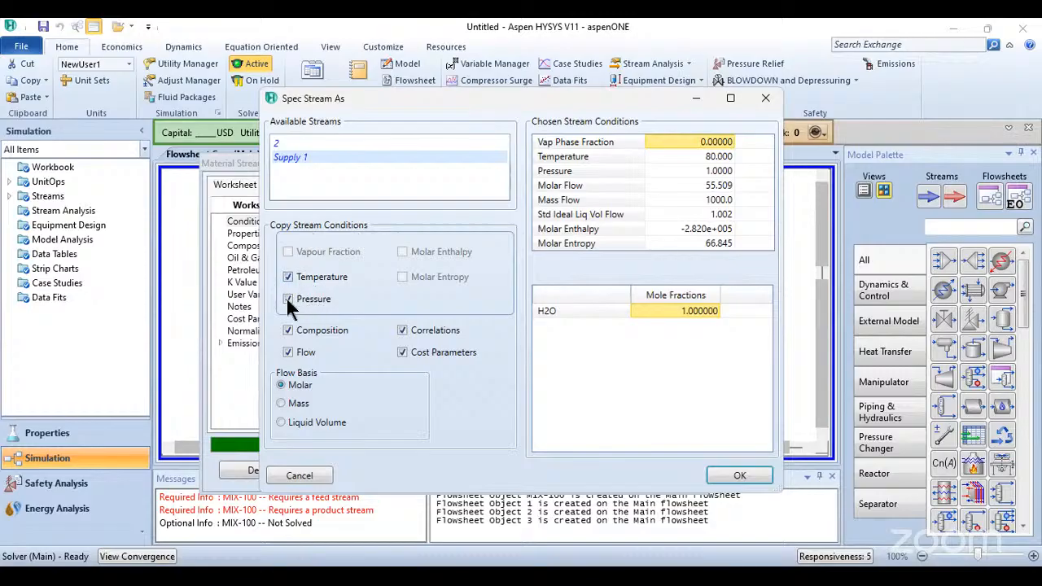
left_click(402, 330)
left_click(402, 351)
left_click(735, 475)
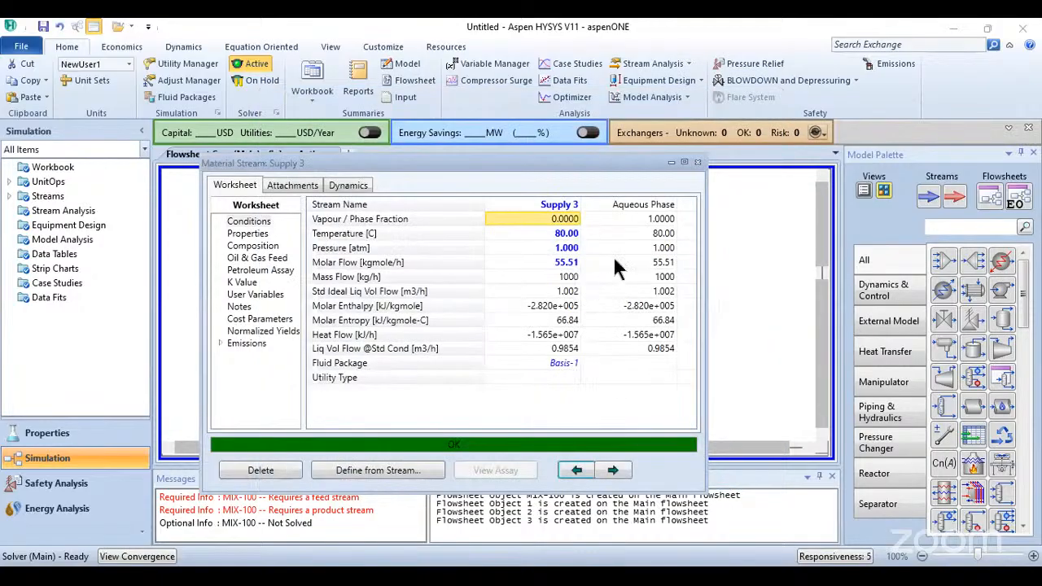
left_click(697, 163)
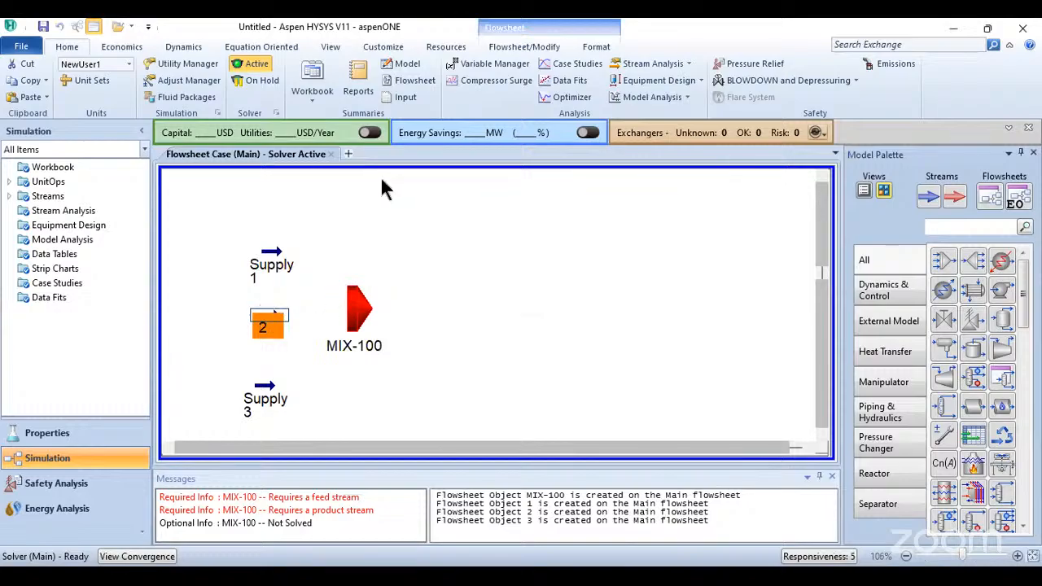
- Rename stream 2 as Supply 2 and close its window
type("Supp")
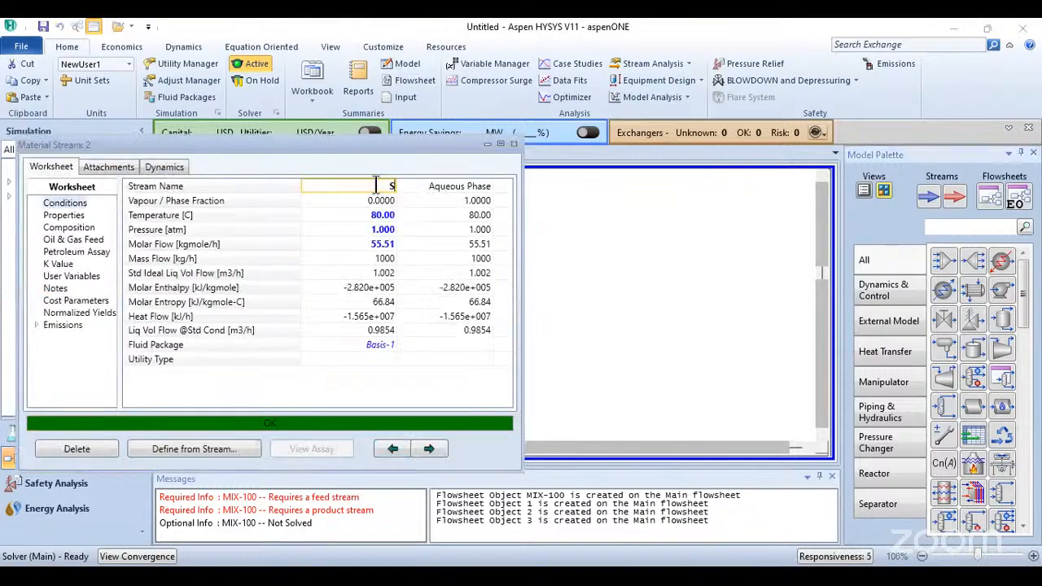
type("2")
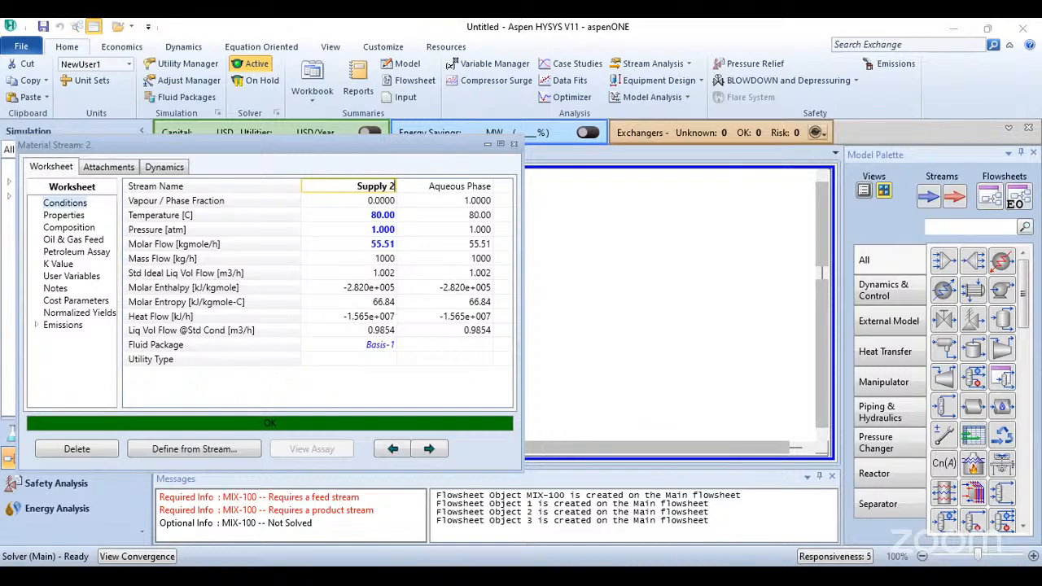
key("Return")
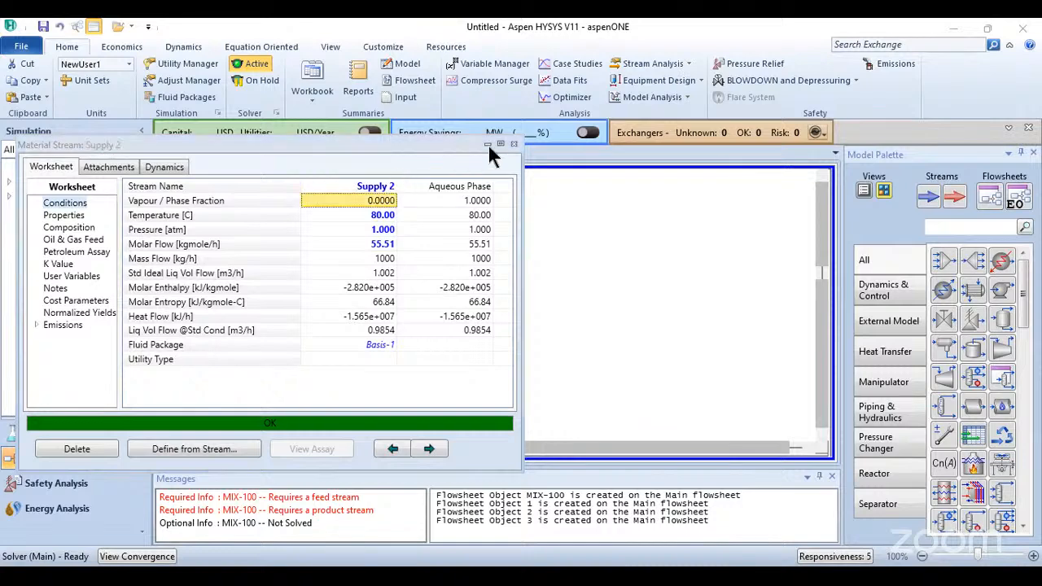
left_click(514, 145)
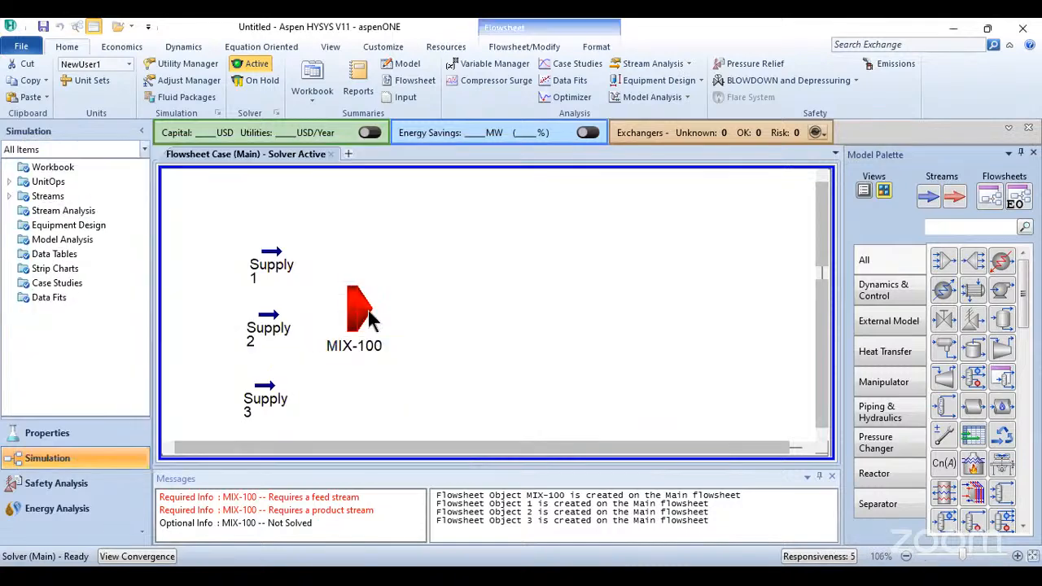
- Shift the mixer away from the supply streams, and move Supply 1 and Supply 2 up to space the feeds evenly
left_click(377, 307)
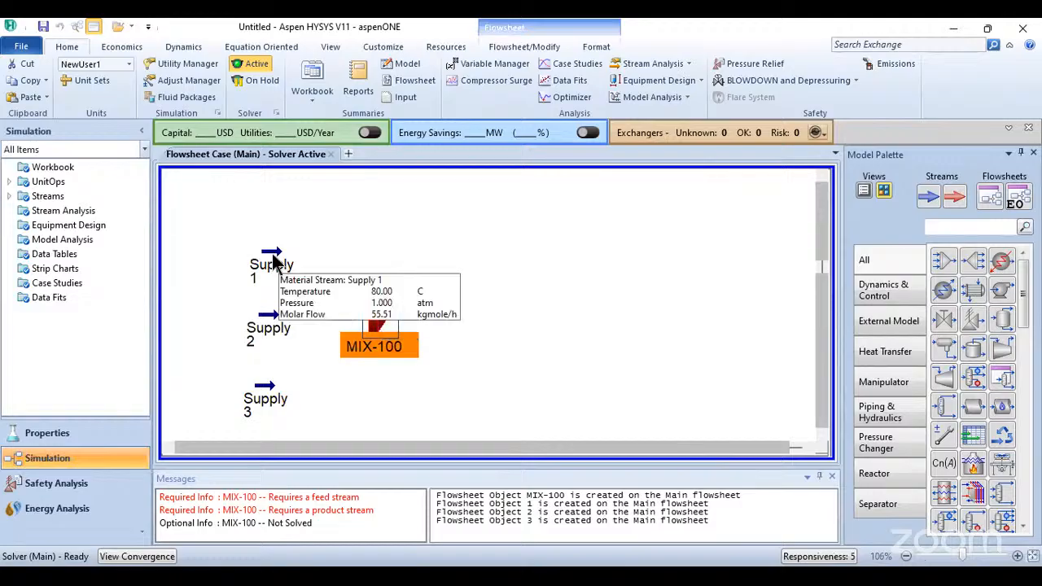
left_click_drag(272, 253, 275, 221)
left_click_drag(271, 318, 271, 308)
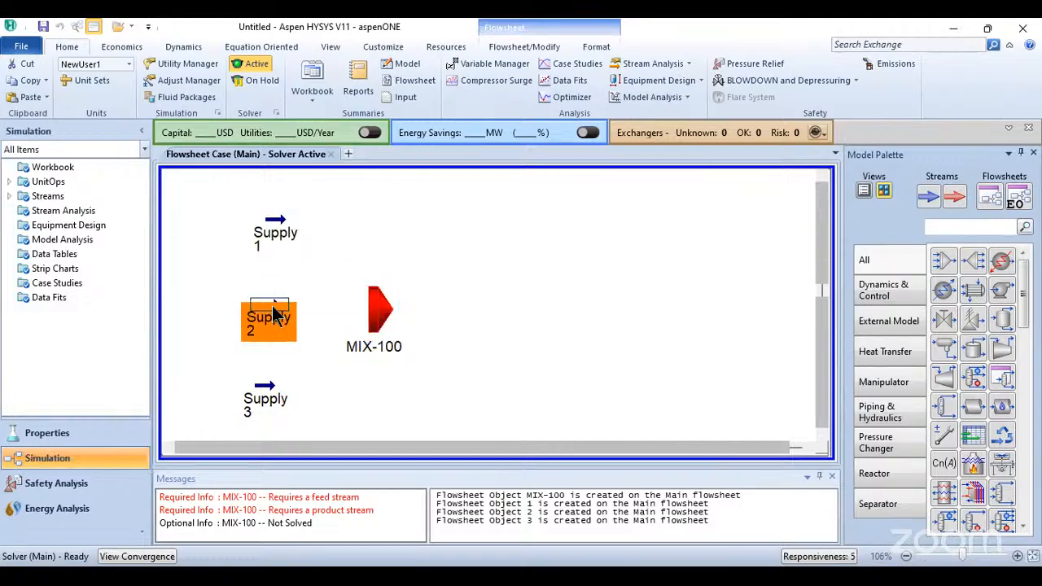
left_click(502, 326)
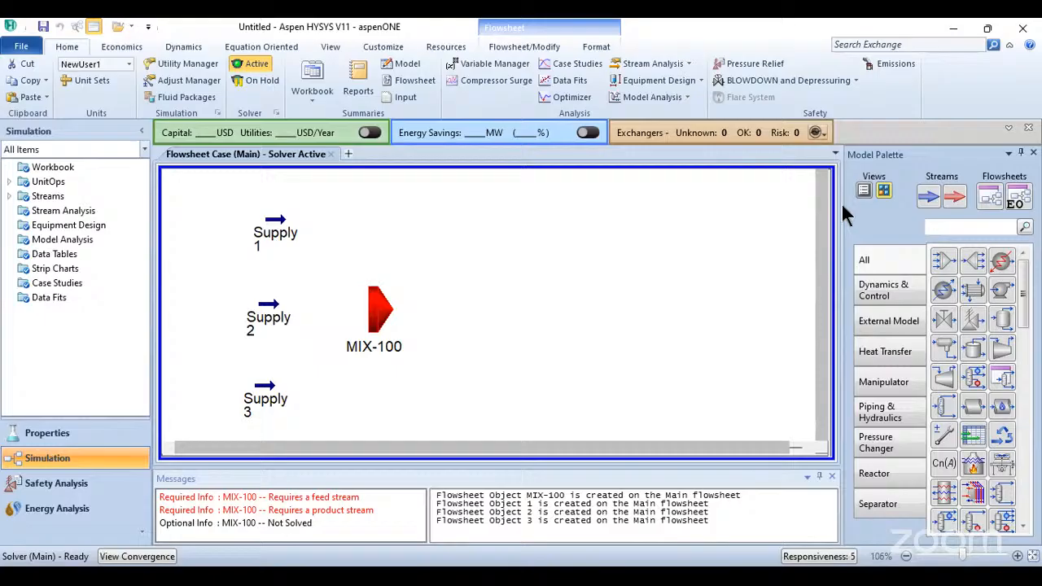
- Add a material stream on the outlet side of MIX-100 and move the mixer closer to it
left_click(927, 197)
left_click(585, 314)
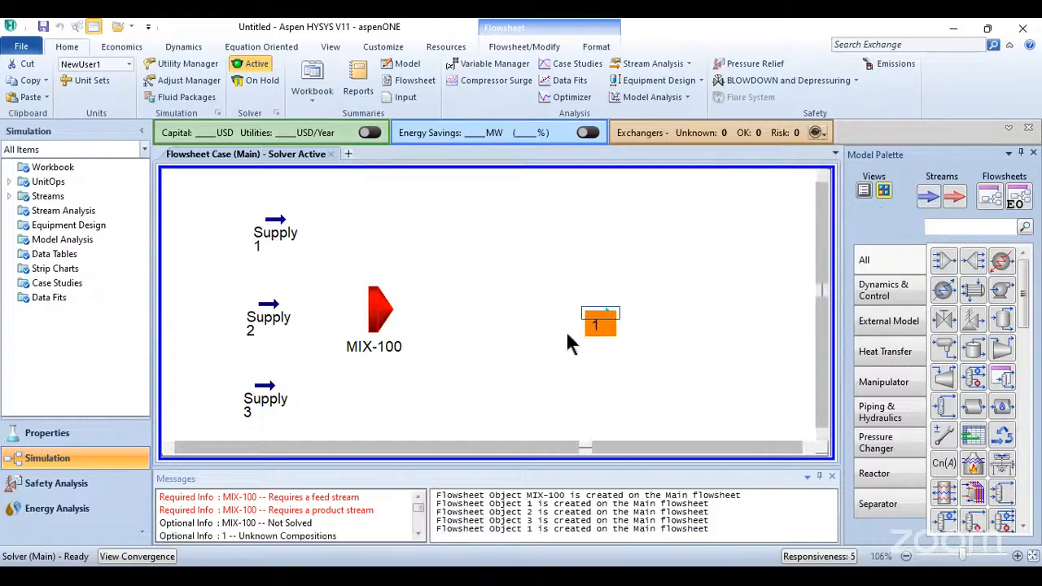
left_click_drag(381, 309, 423, 310)
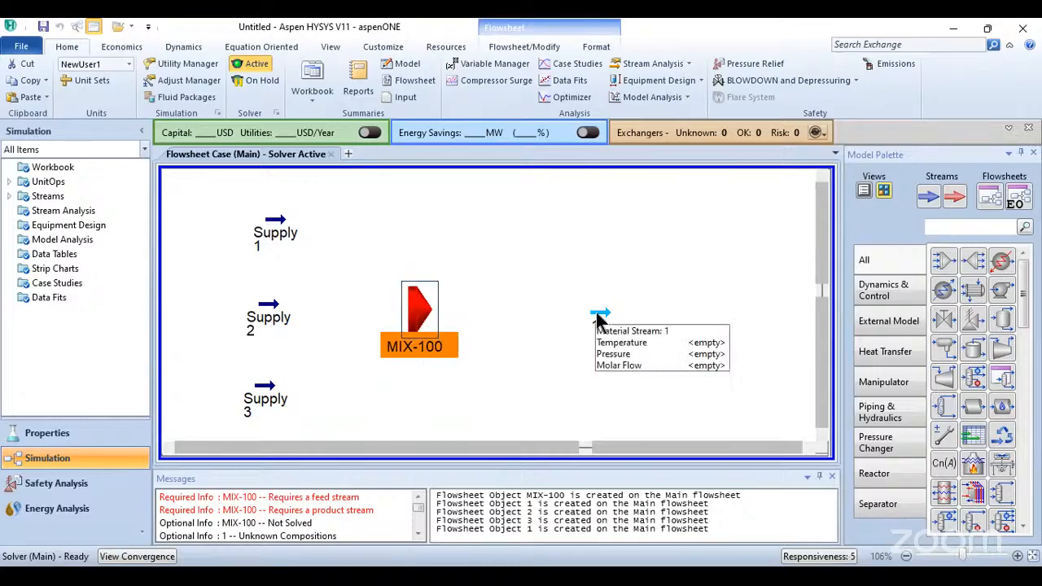
- Rename the new outlet-side stream as Mixed-Out, close its window and move the stream closer to the mixer
left_click(597, 314)
double_click(598, 321)
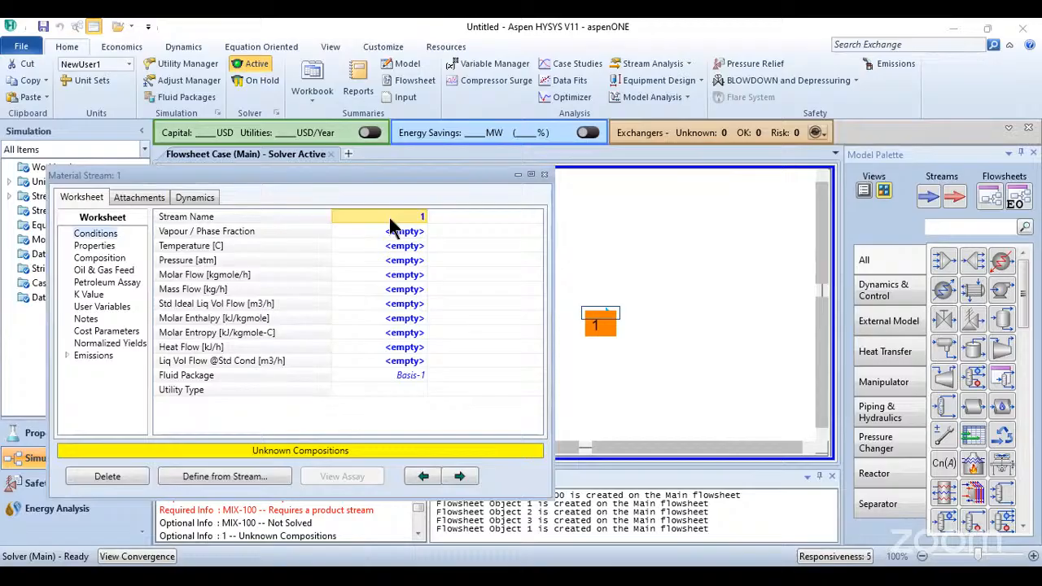
type("Mixed")
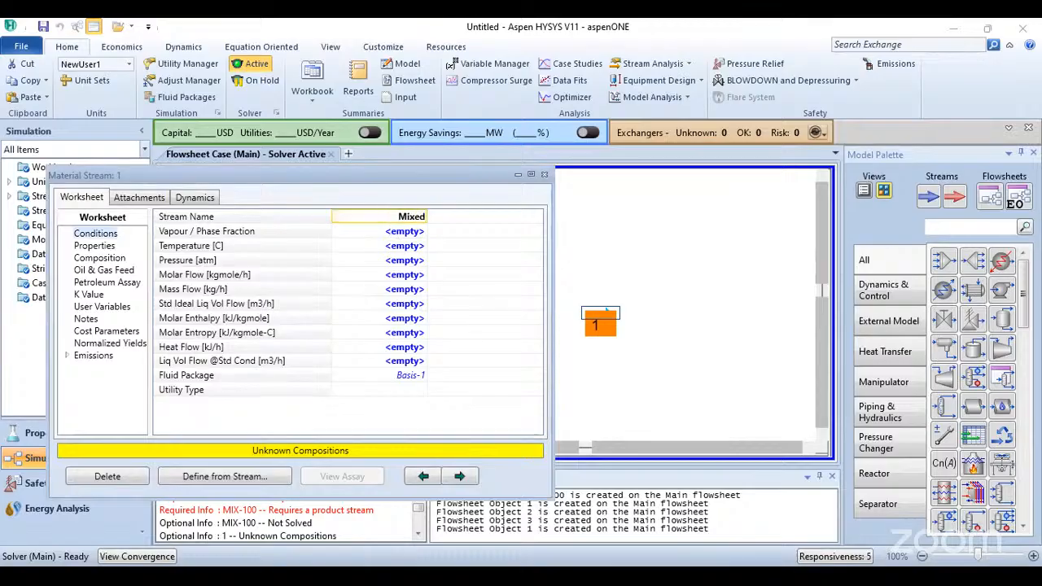
type("-Out")
left_click(382, 244)
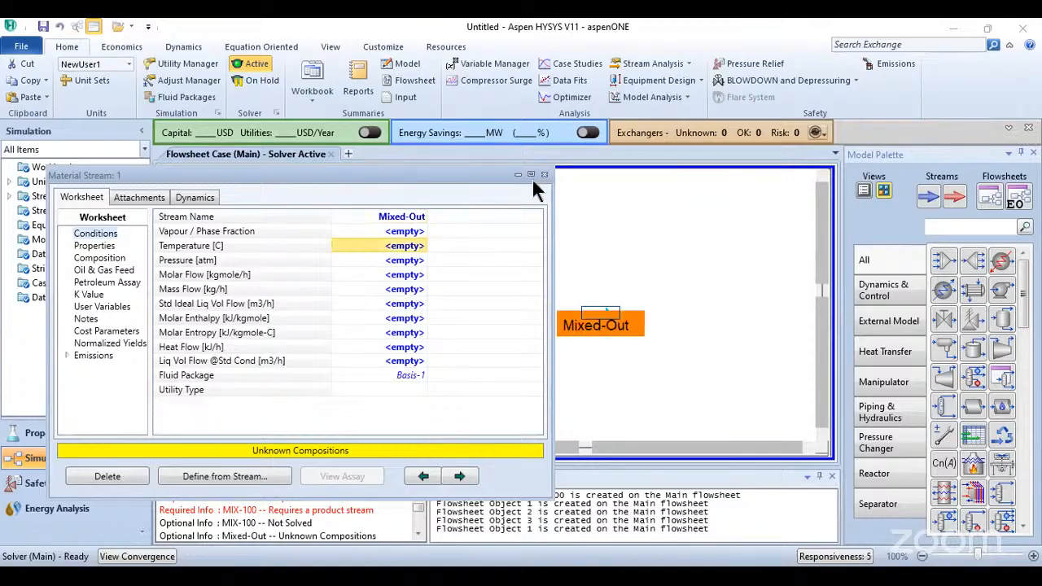
left_click(621, 322)
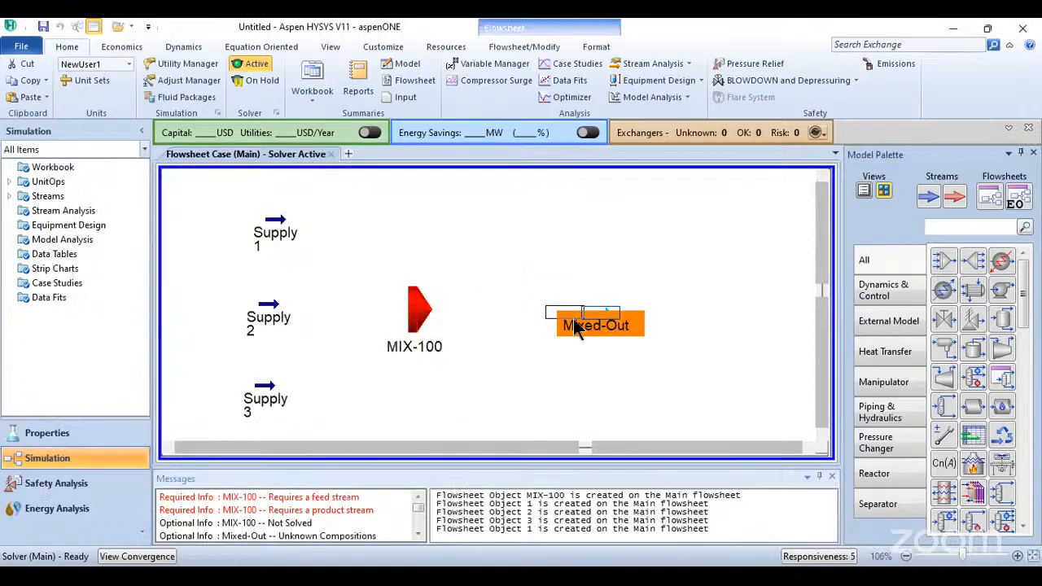
left_click(680, 309)
- Connect Supply 1, Supply 2 and Supply 3 as the inlets of MIX-100
left_click(424, 312)
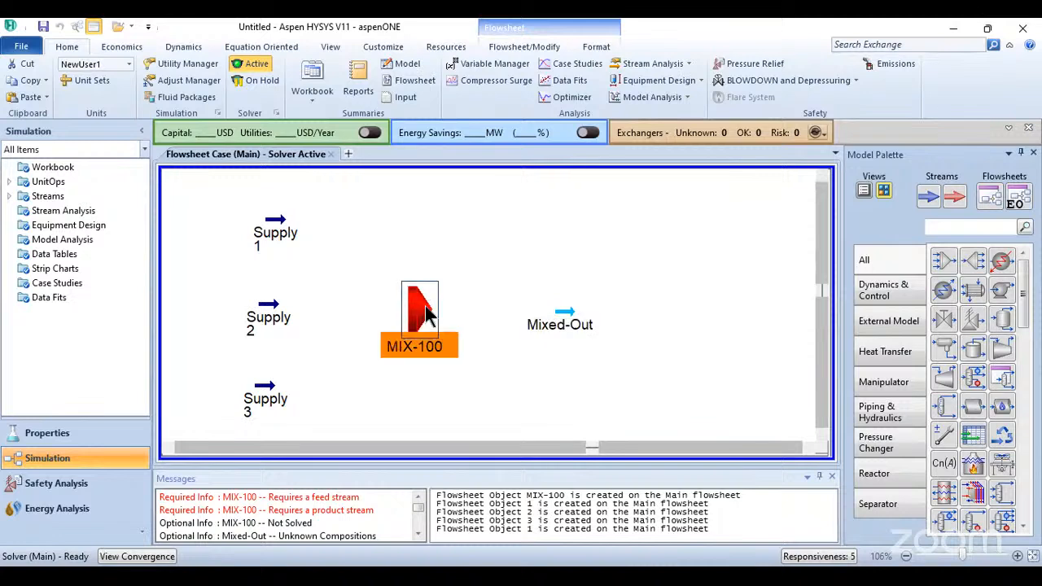
double_click(424, 312)
left_click(274, 389)
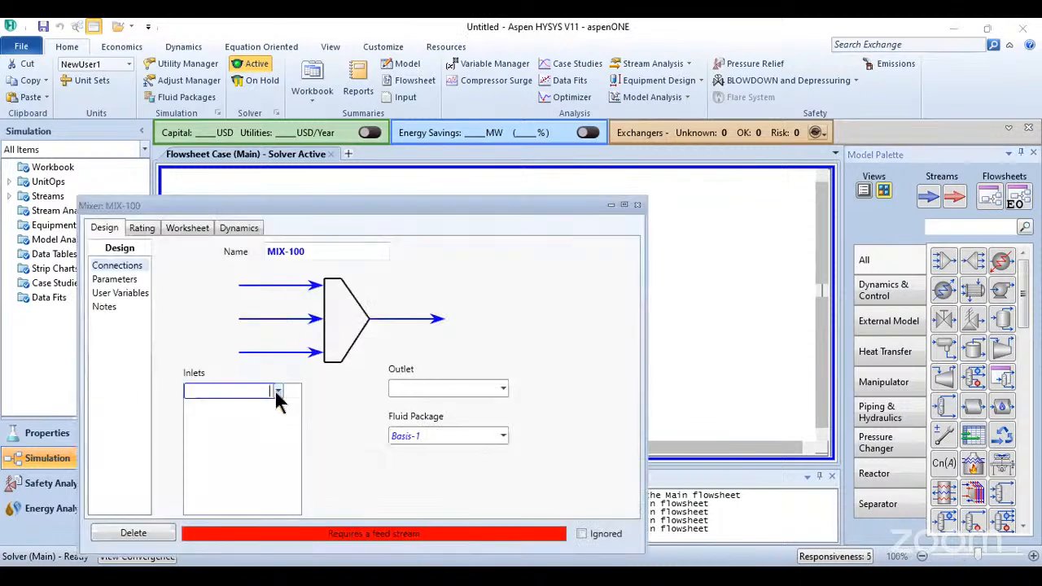
left_click(277, 391)
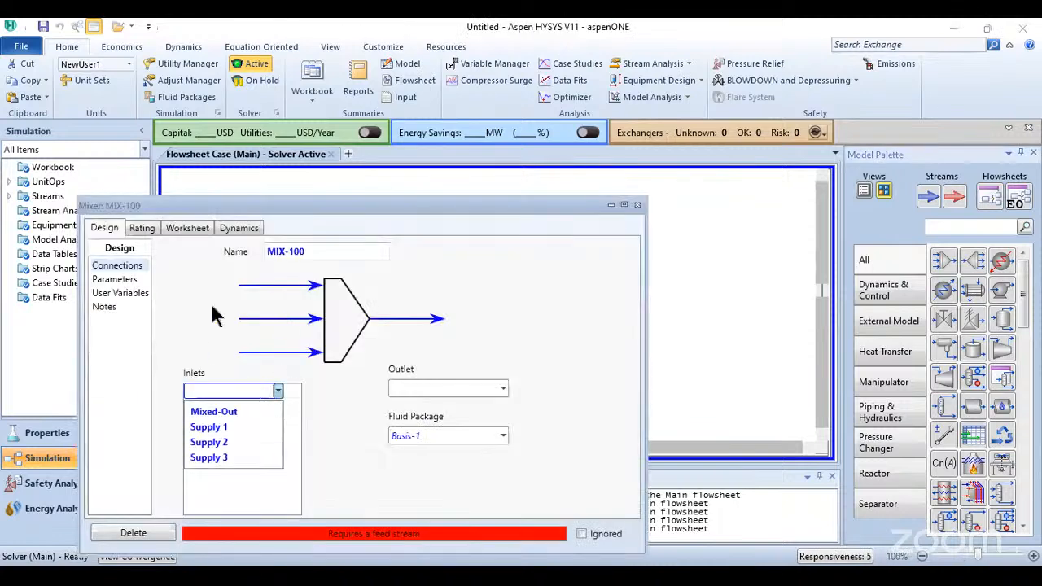
left_click(231, 426)
left_click(276, 404)
left_click(275, 404)
left_click(232, 434)
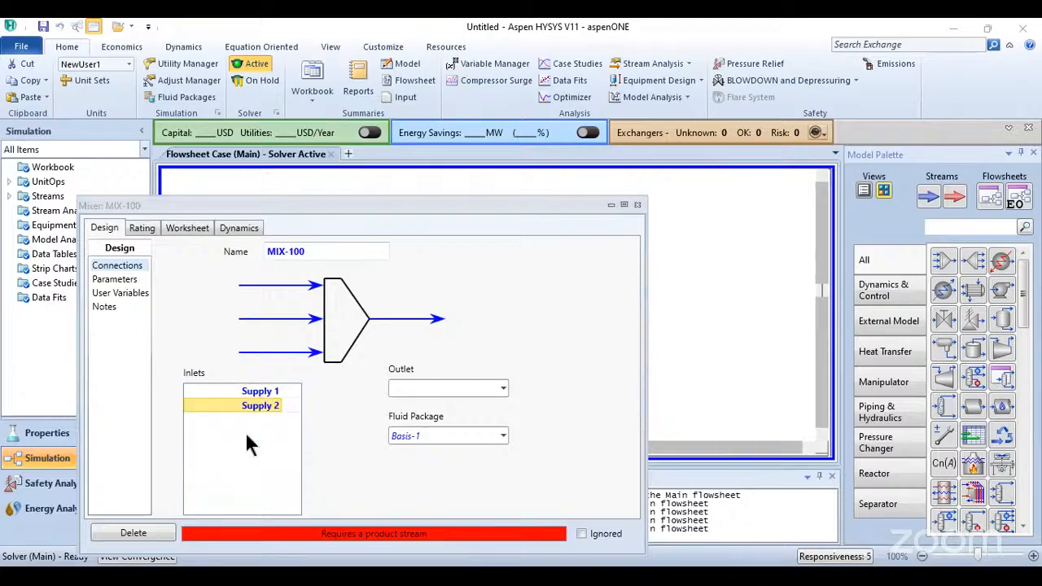
left_click(276, 420)
left_click(277, 421)
left_click(239, 452)
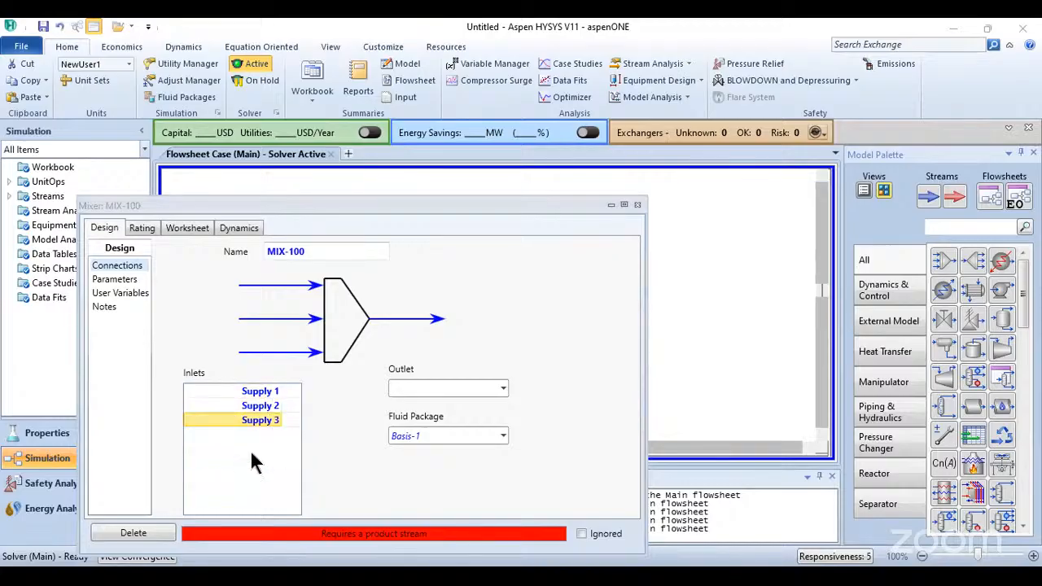
- Set Mixed-Out as the outlet of MIX-100 and close the mixer's window
left_click(502, 390)
left_click(429, 410)
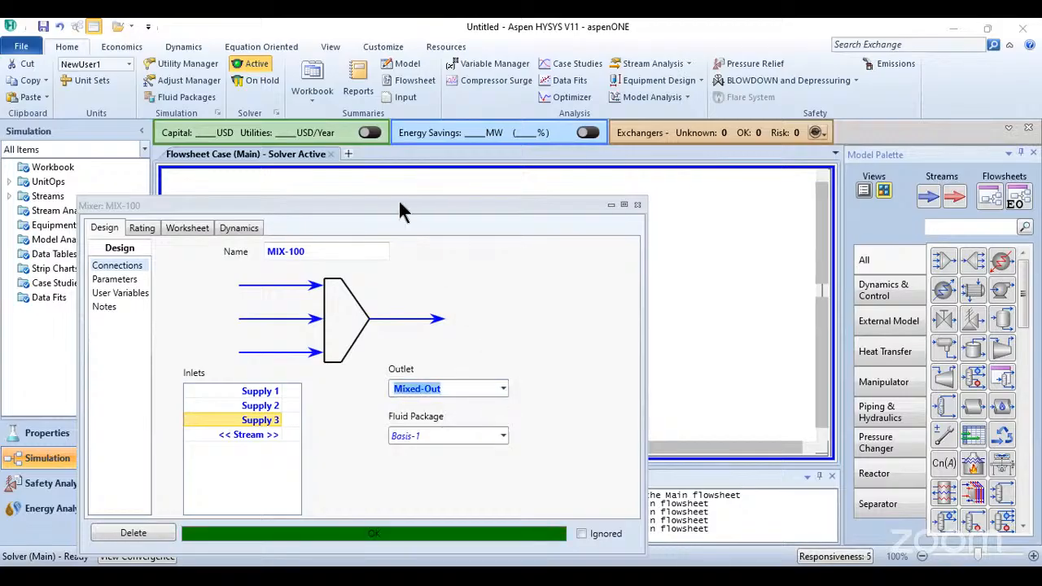
left_click_drag(400, 204, 420, 132)
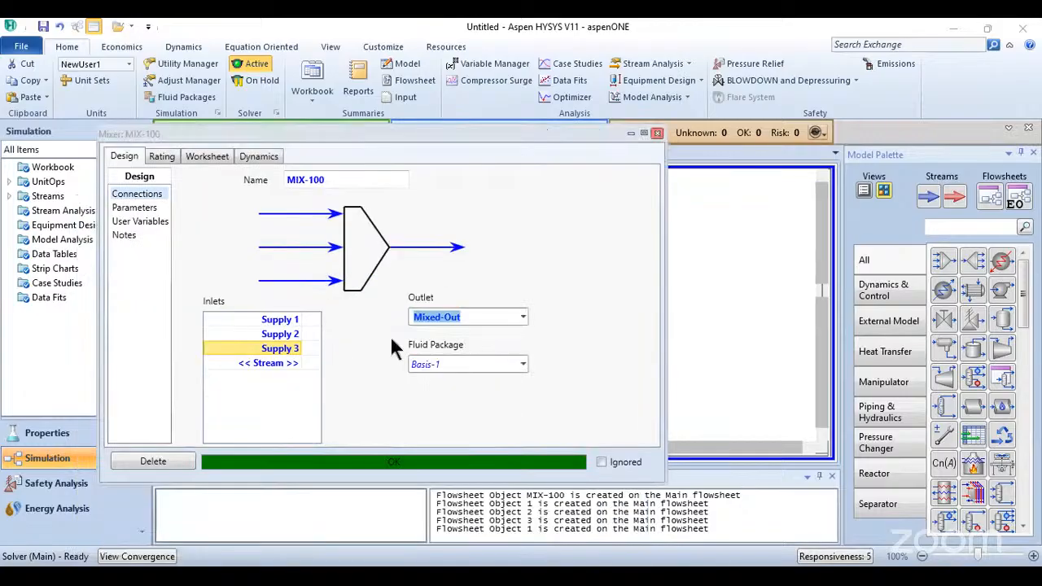
- Align Mixed-Out and Supply 2 with the mixer's ports so that their connecting lines run straight
left_click_drag(575, 311, 577, 308)
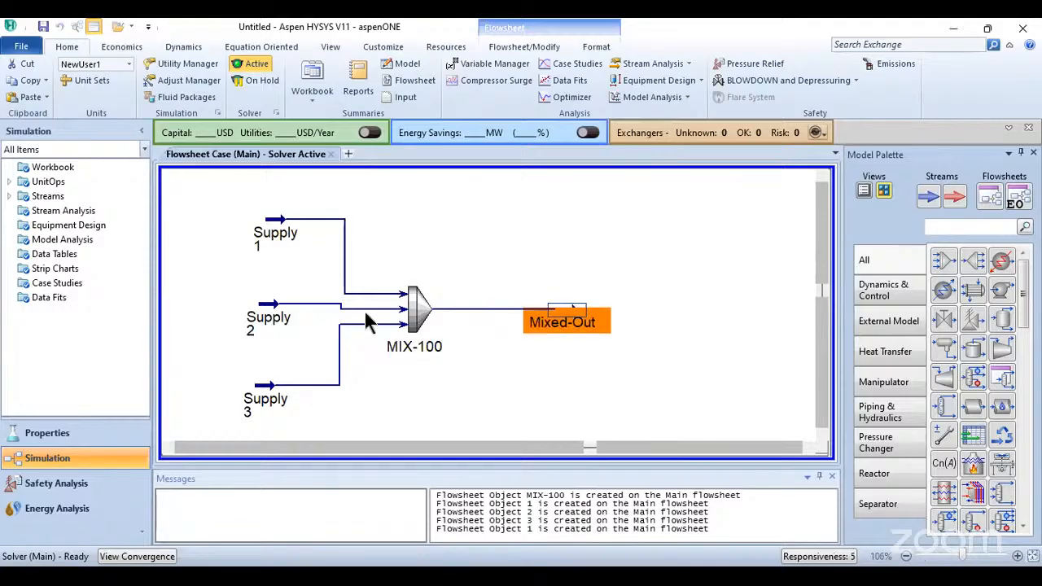
left_click_drag(271, 305, 268, 311)
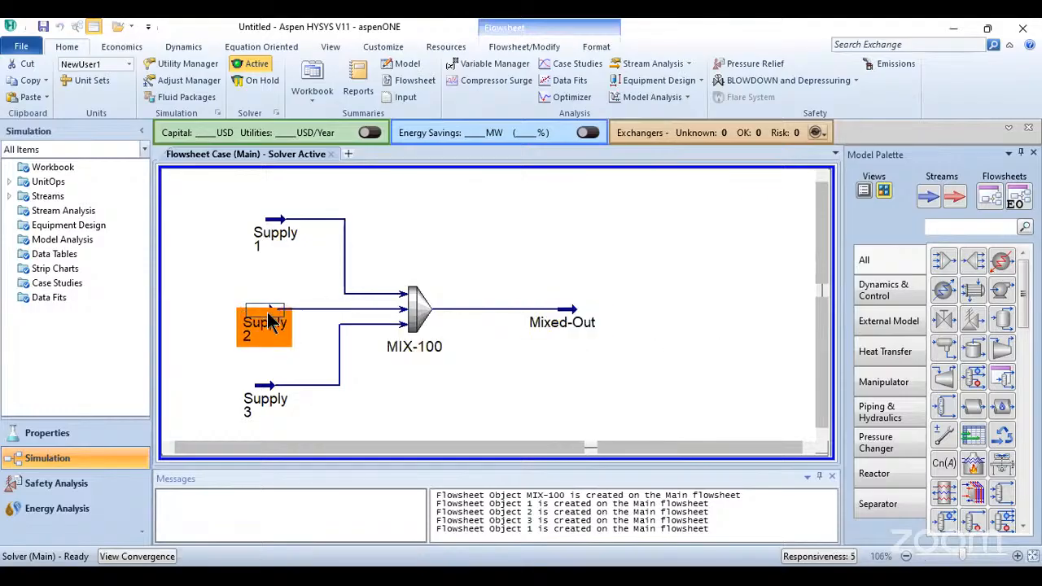
left_click(277, 224)
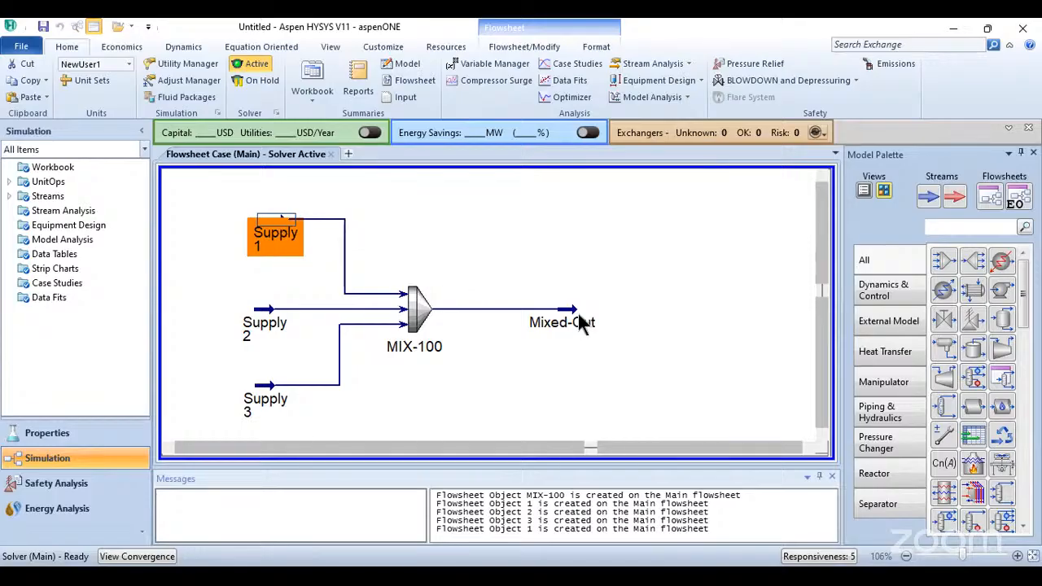
- Add a tee beyond Mixed-Out and place three material streams in a column on its outlet side
left_click(974, 268)
left_click(651, 326)
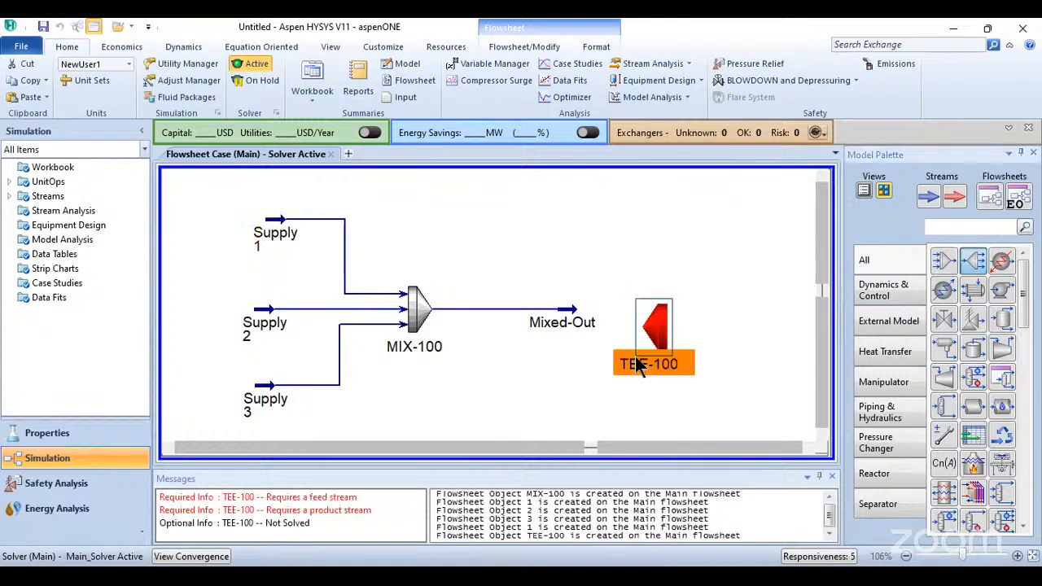
left_click(930, 199)
left_click(788, 277)
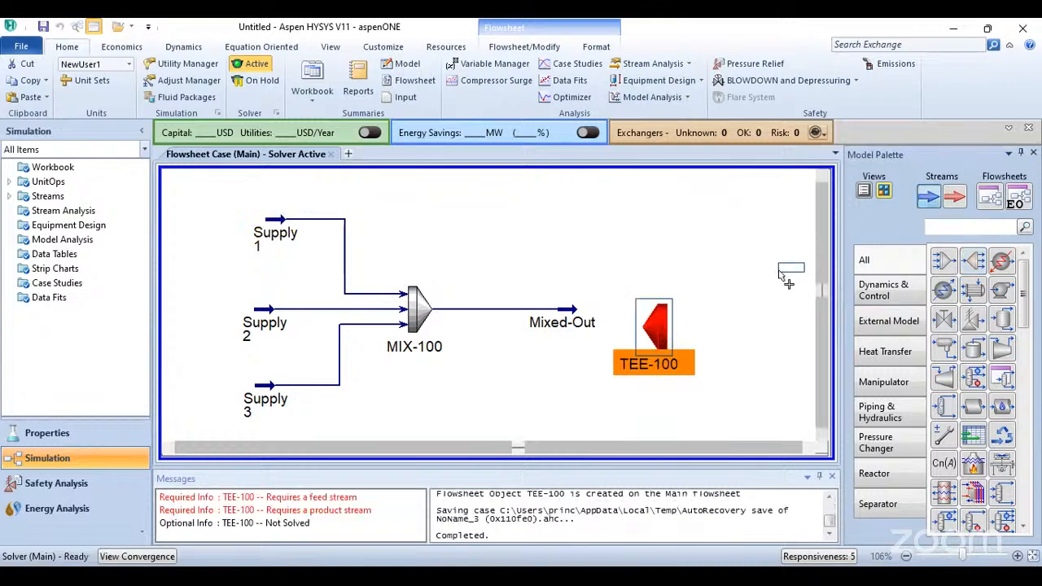
left_click(925, 196)
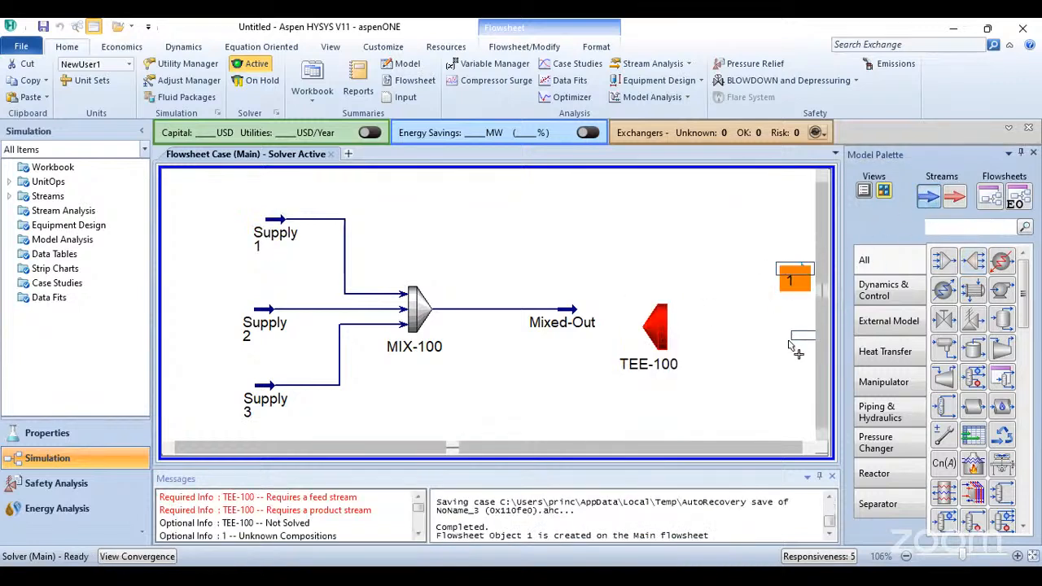
left_click(788, 352)
left_click(925, 198)
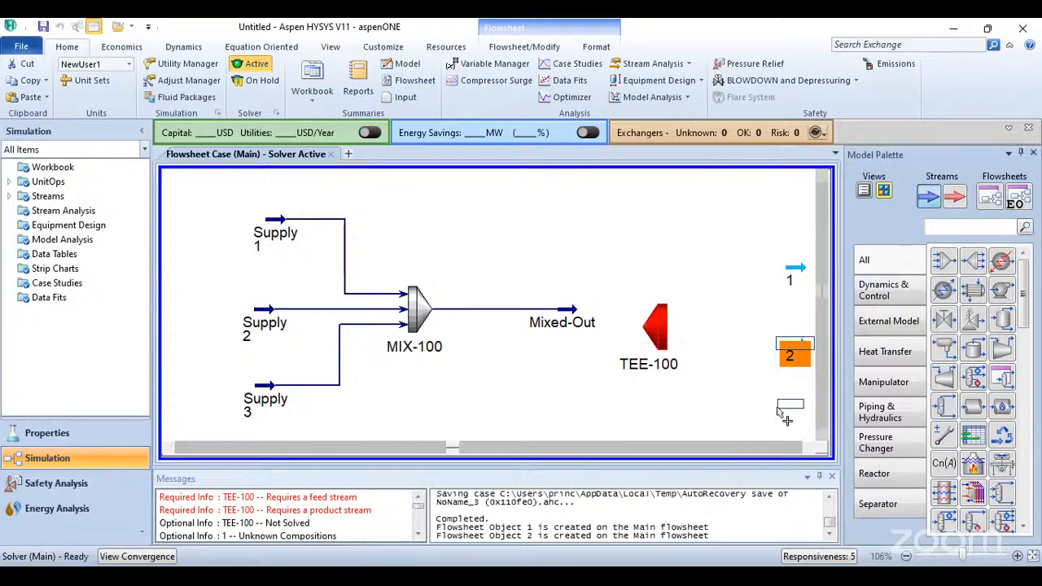
left_click(796, 425)
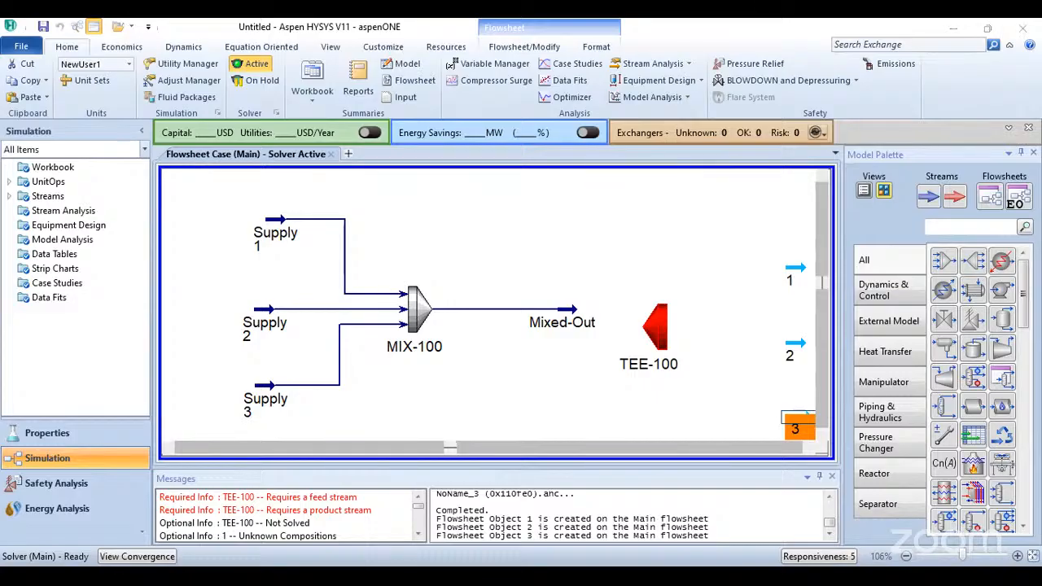
- Rename material stream 1 as Line 1 and close its window
double_click(795, 277)
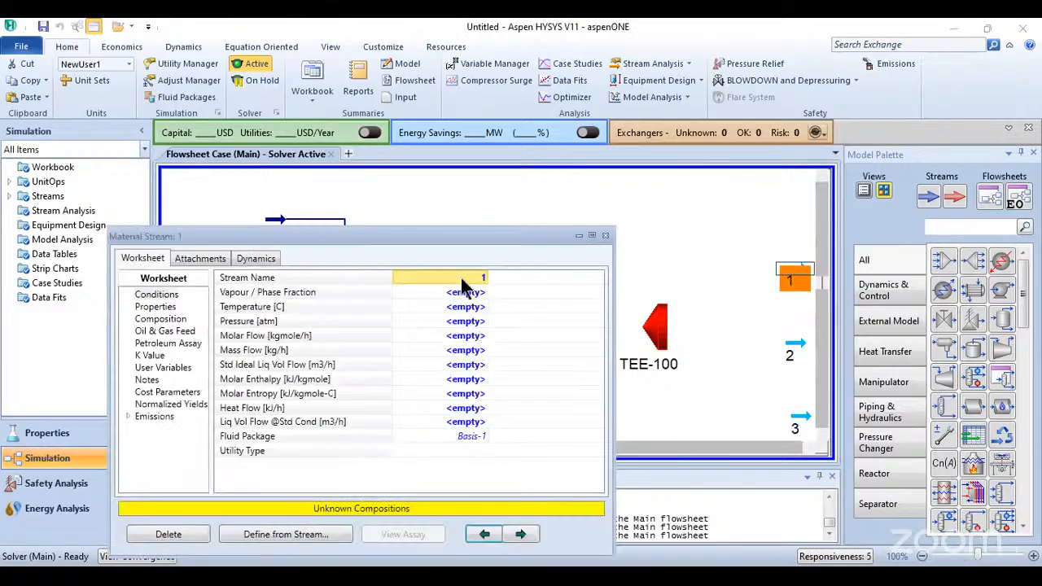
type("Lin")
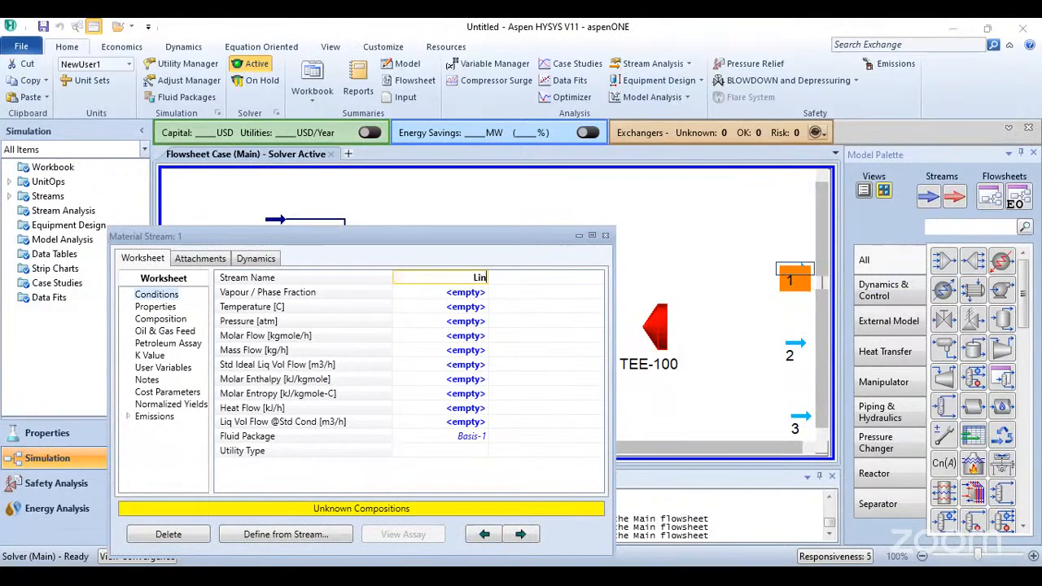
type("e 1")
key("Return")
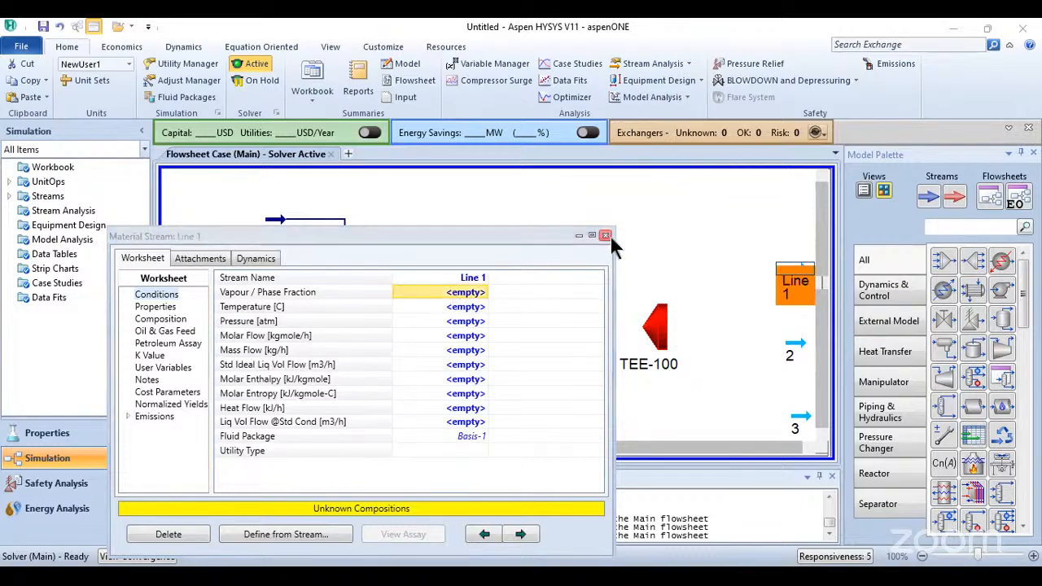
left_click(605, 235)
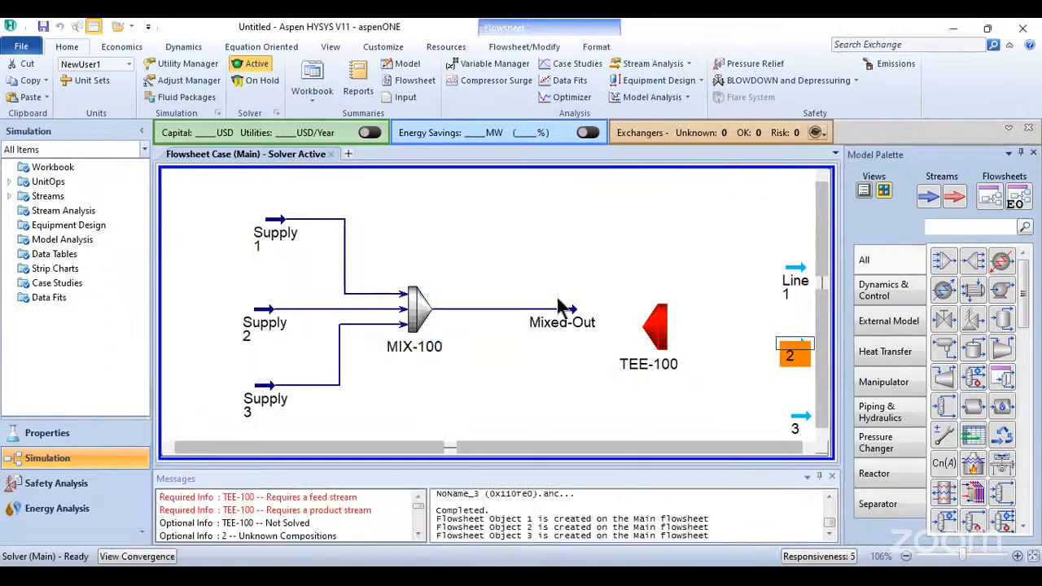
- Rename material streams 2 and 3 as Line 2 and Line 3
left_click(383, 186)
type("Lin")
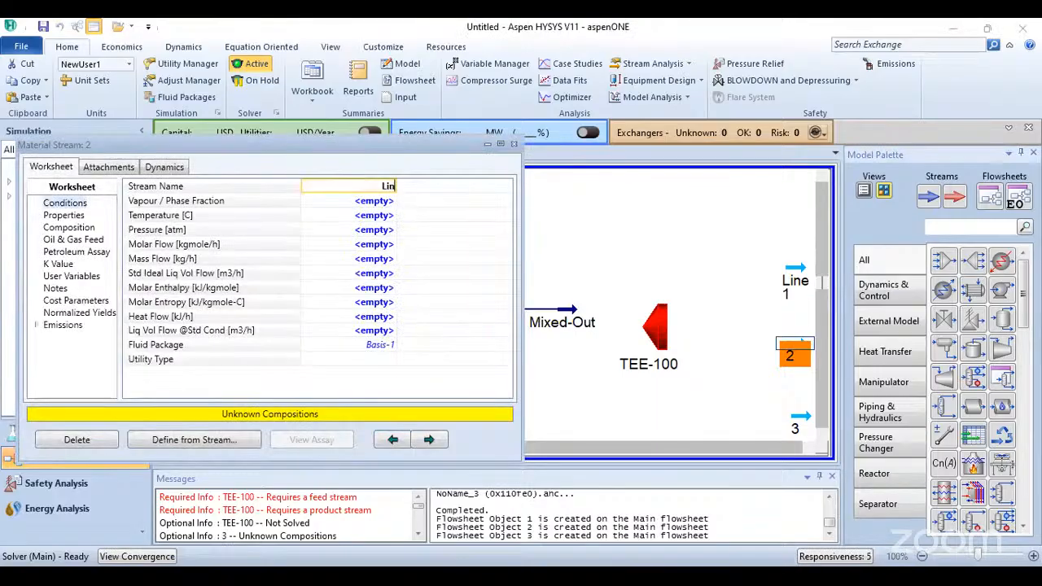
type("e 2")
key("Return")
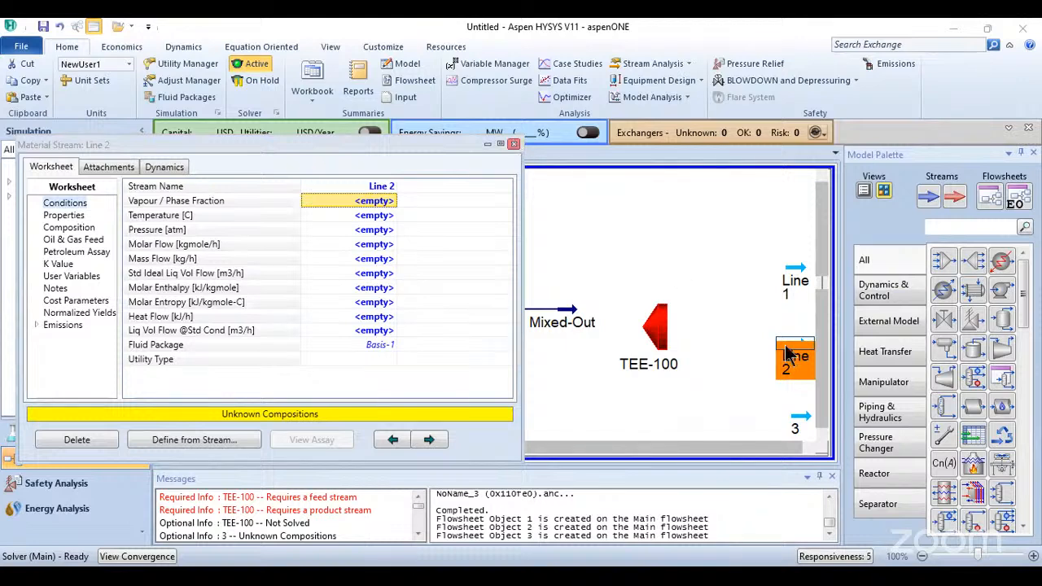
left_click(798, 428)
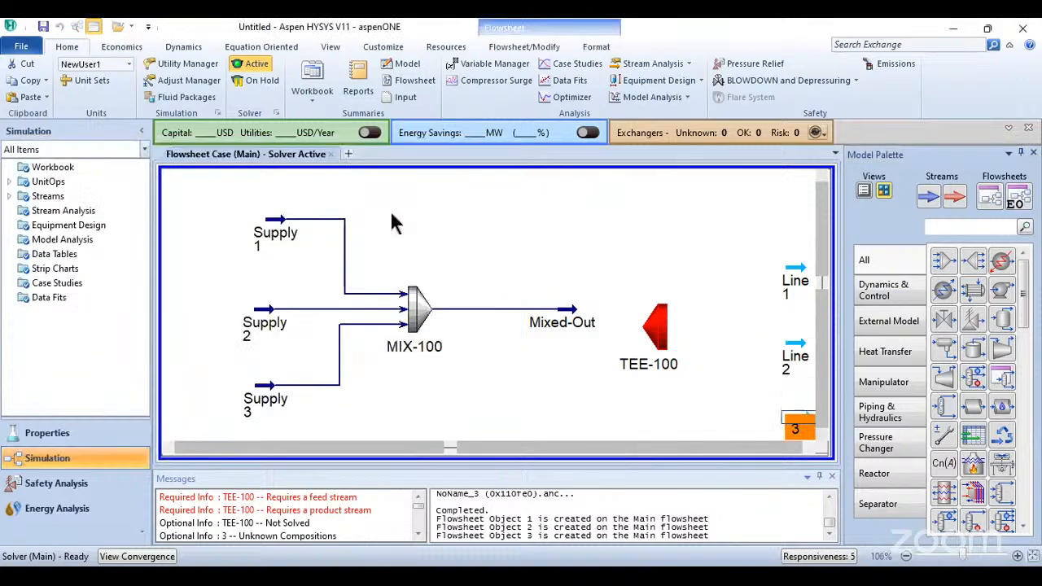
type("Line")
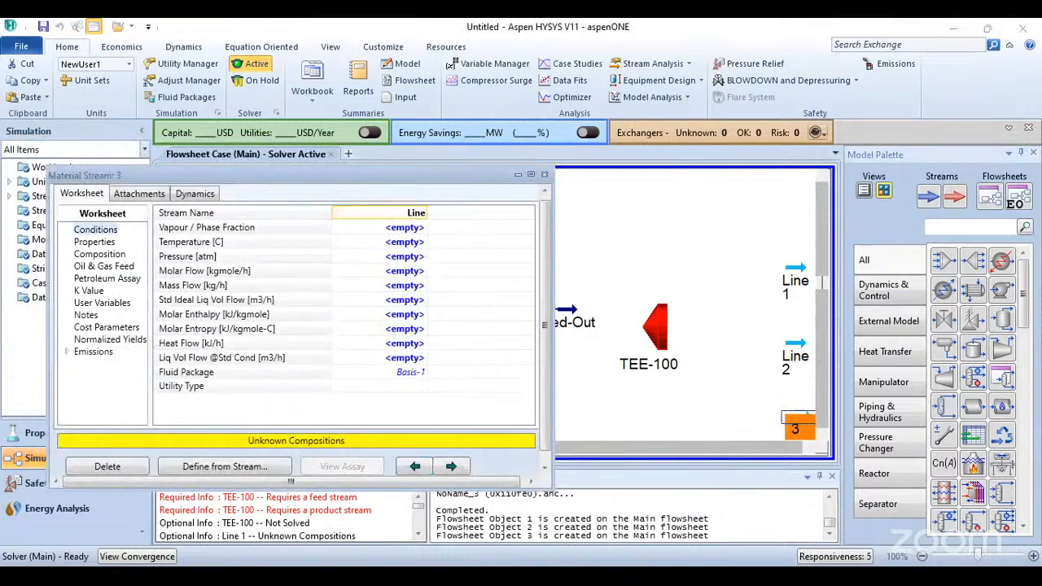
type(" 3")
key("Return")
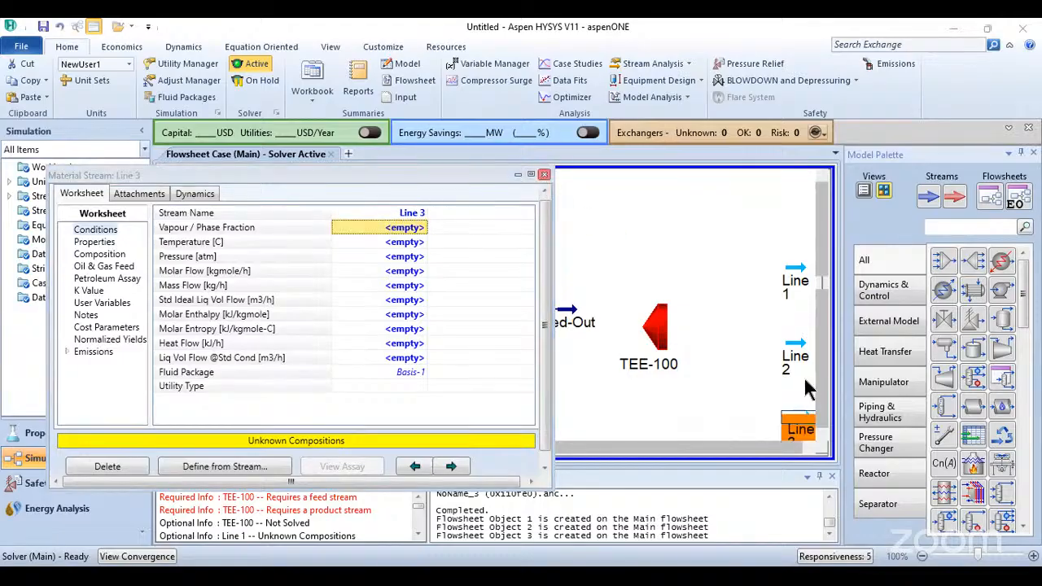
- Raise TEE-100 closer to the level of Mixed-Out and align Line 3 beneath Line 2
left_click(1034, 557)
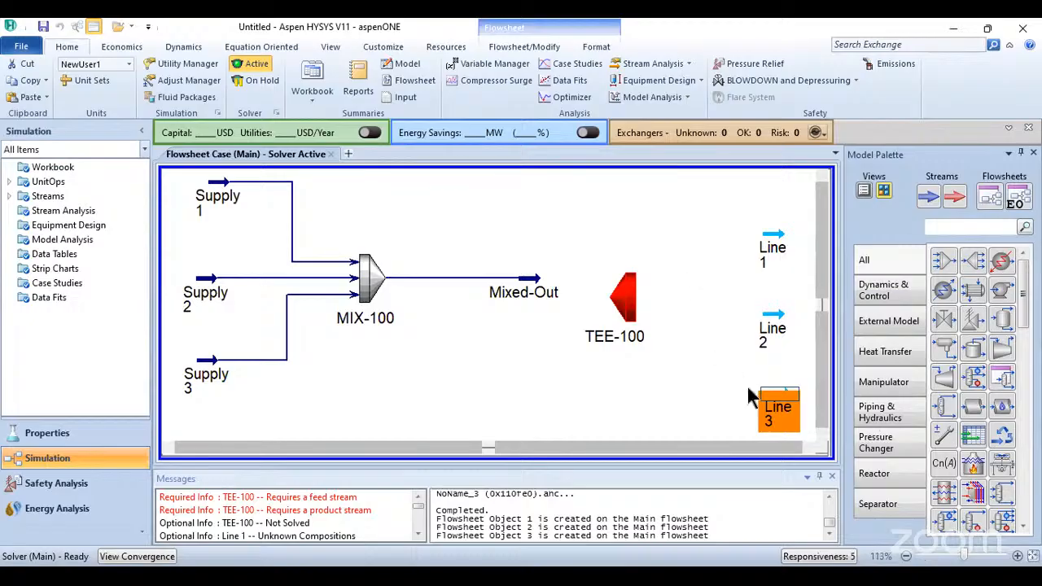
left_click(622, 289)
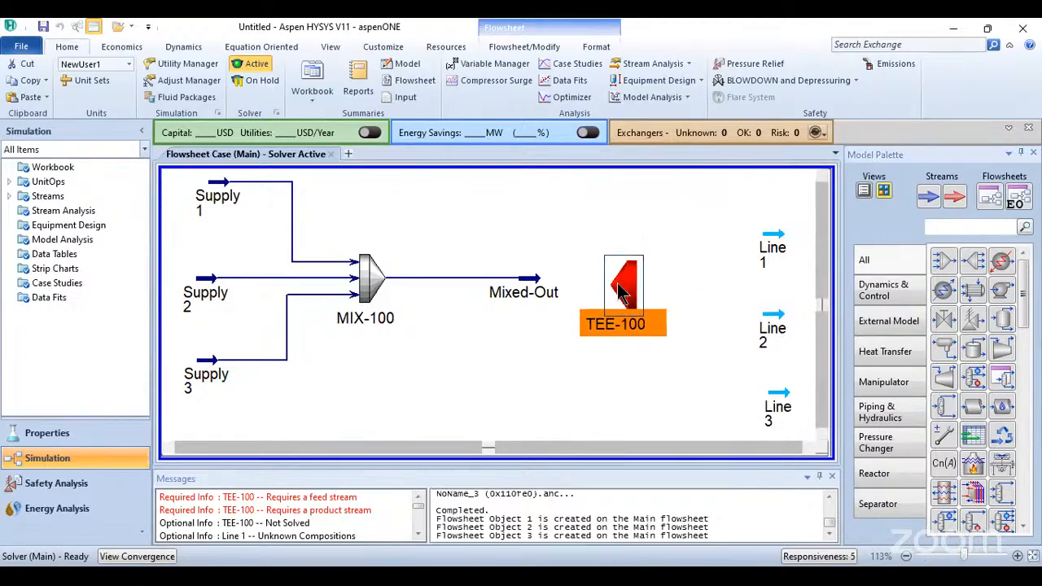
left_click(779, 405)
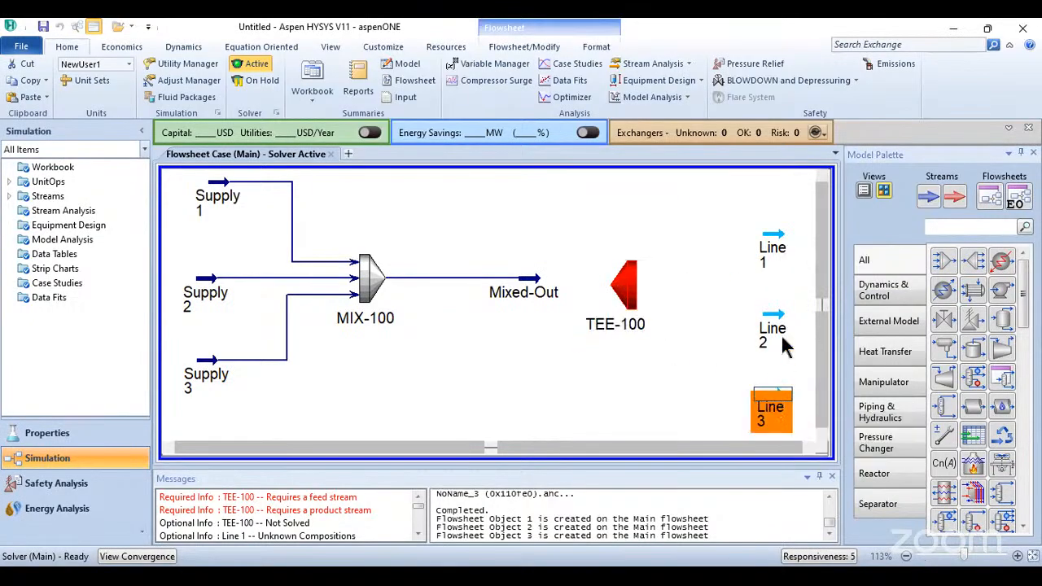
- Set Mixed-Out as the inlet of TEE-100 and shift both the stream and the tee toward the mixer
left_click(631, 289)
double_click(631, 289)
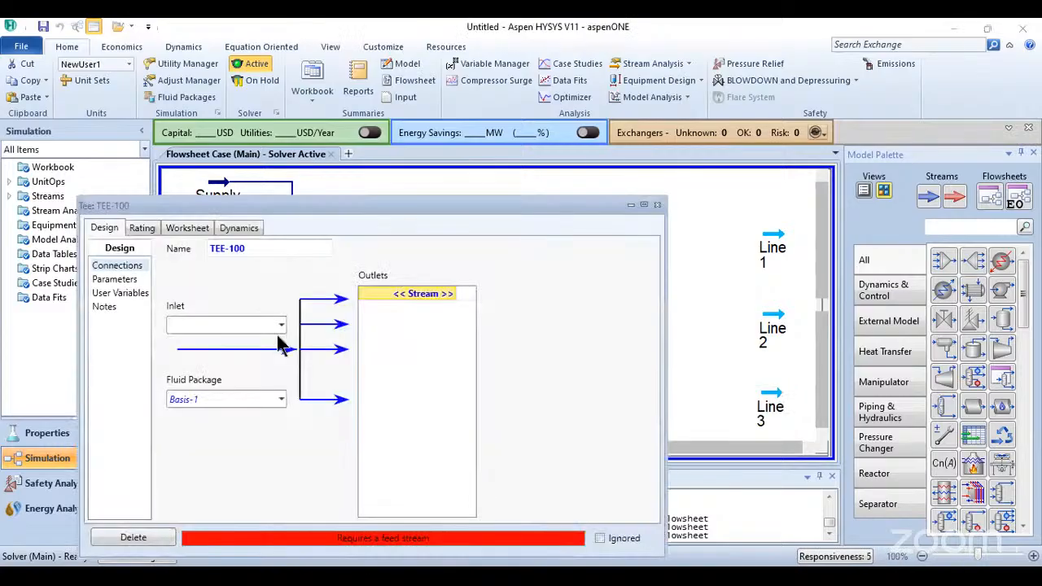
left_click(280, 326)
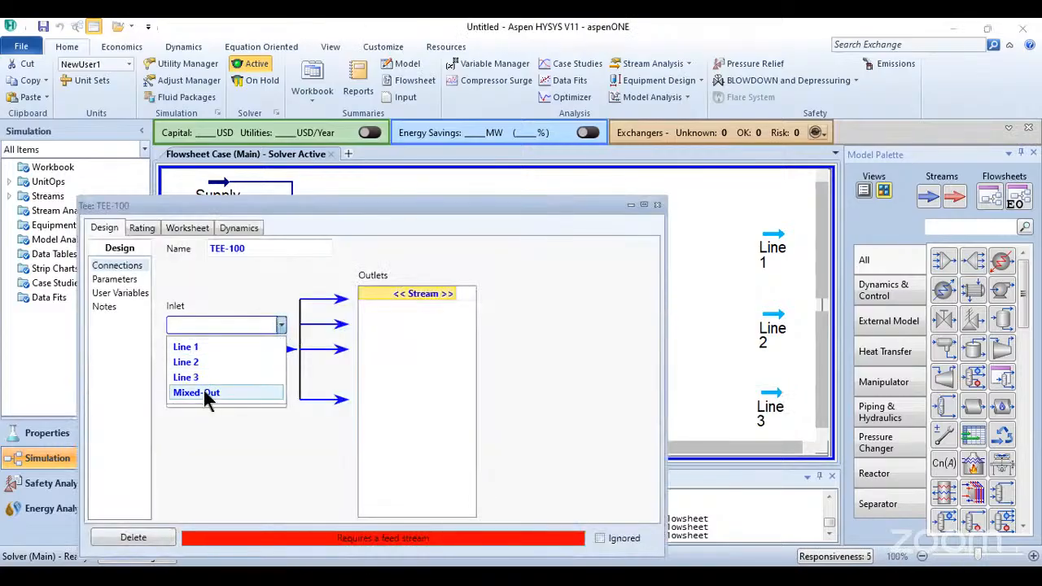
left_click(200, 392)
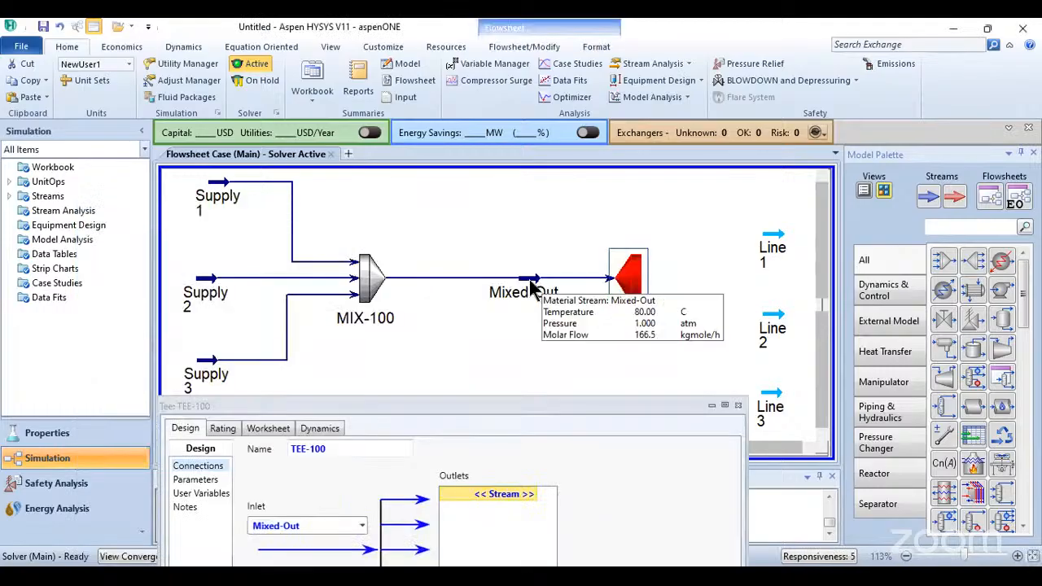
left_click(505, 286)
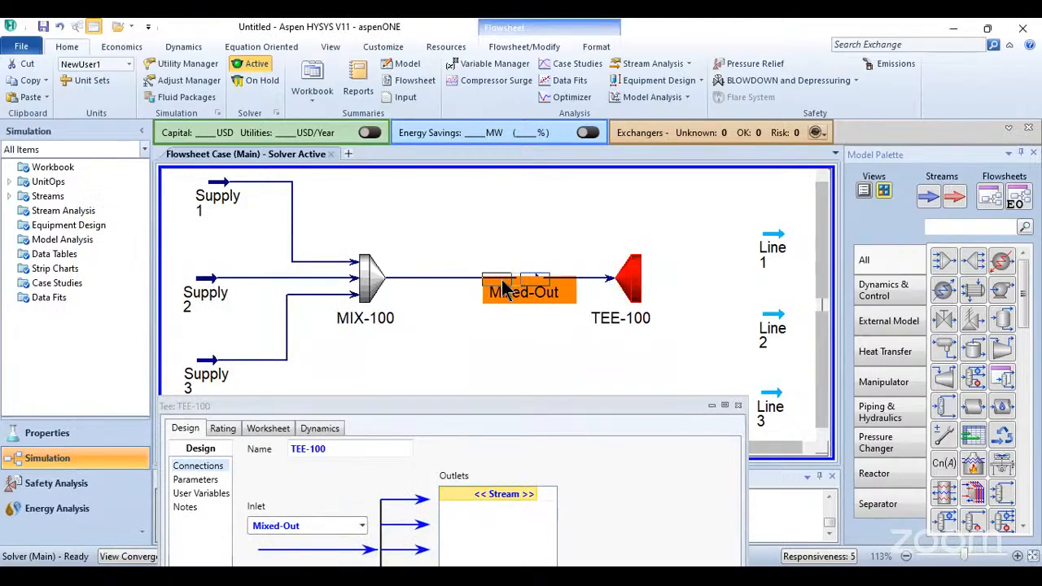
left_click(612, 278)
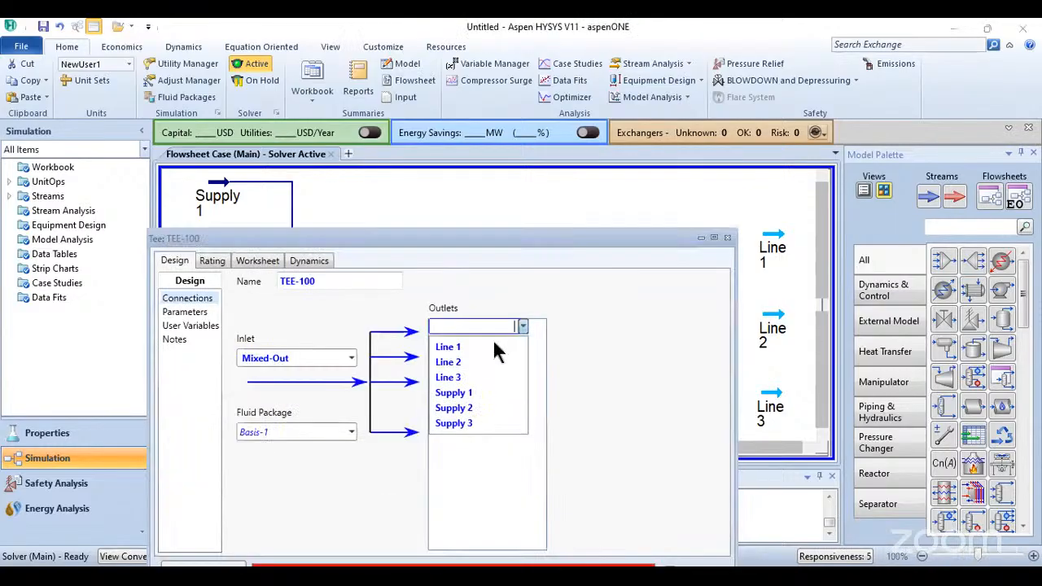
- Connect Line 1, Line 2 and Line 3 as the outlets of TEE-100 and close the tee's window
left_click(493, 340)
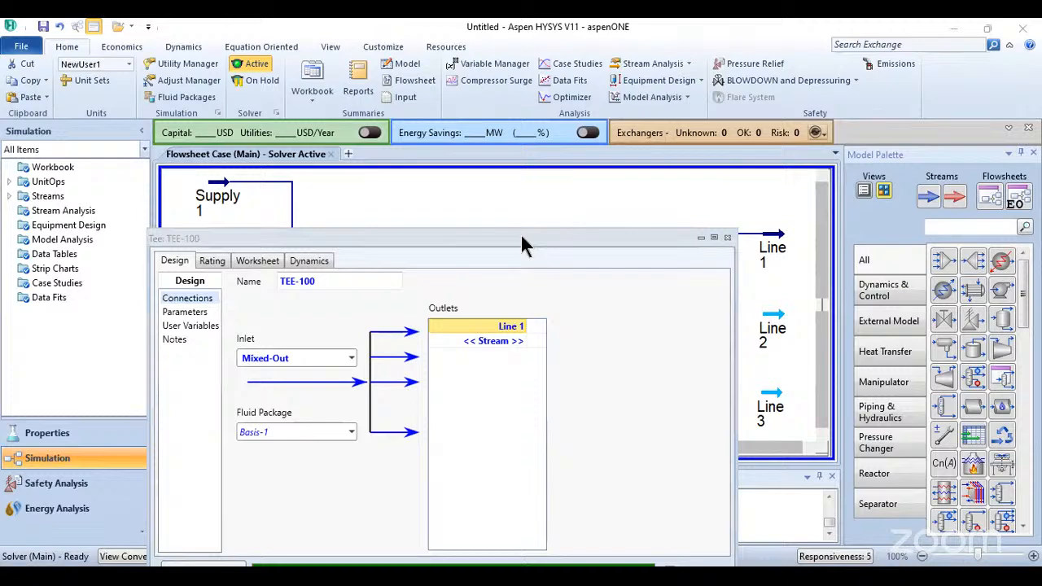
left_click_drag(324, 240, 332, 418)
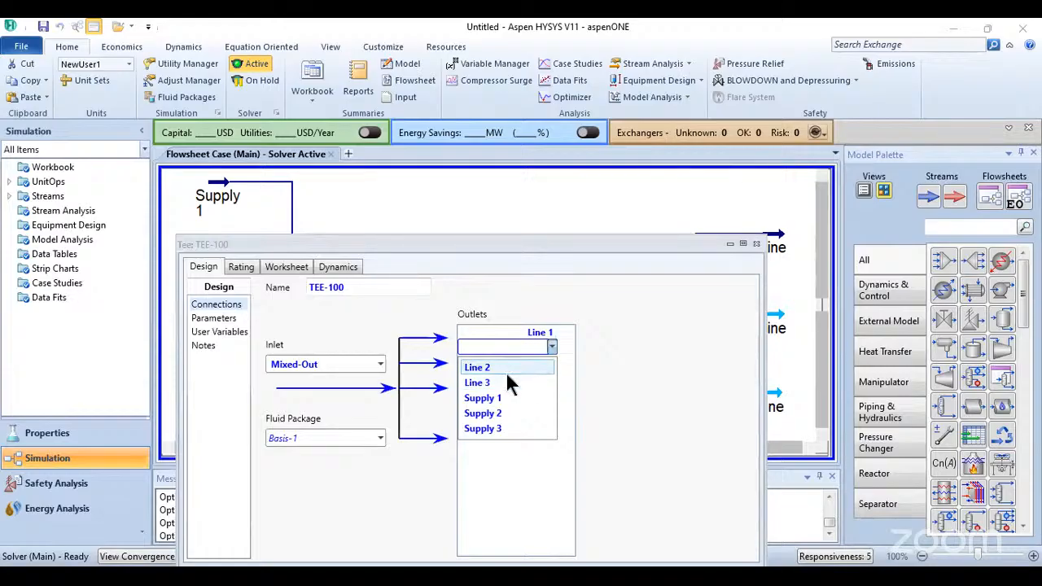
left_click(506, 371)
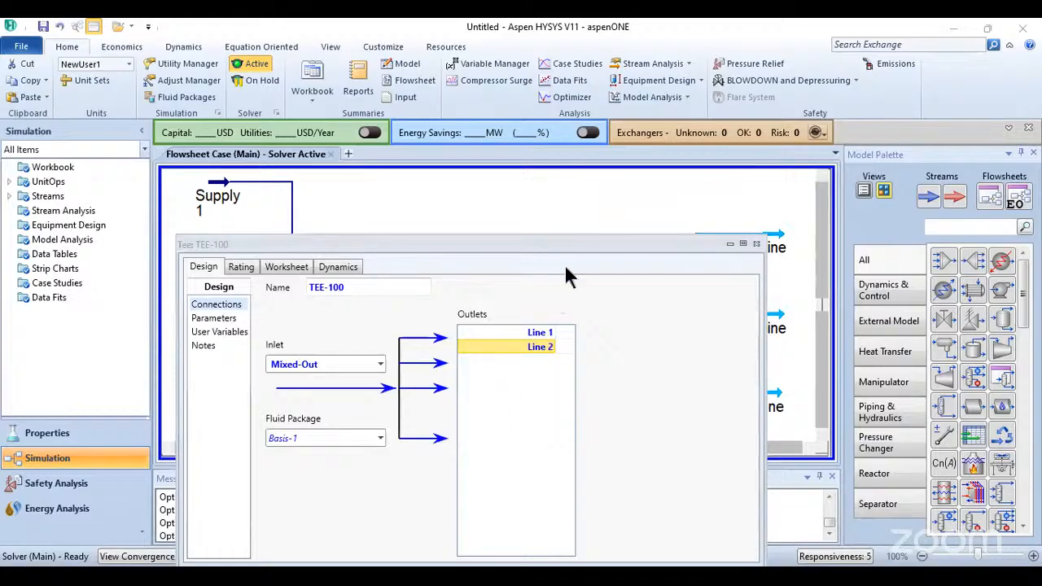
left_click(550, 361)
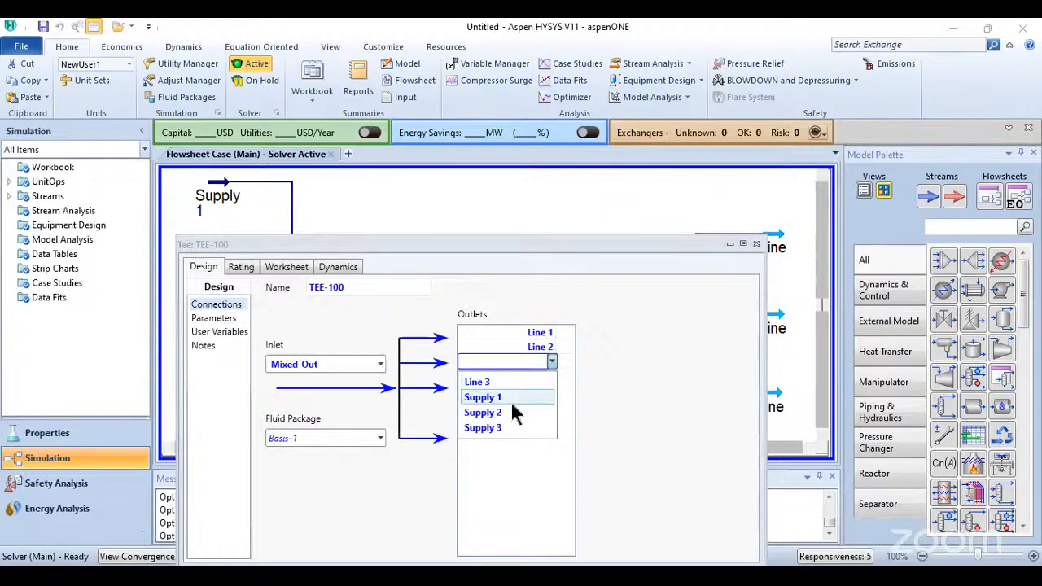
left_click(510, 381)
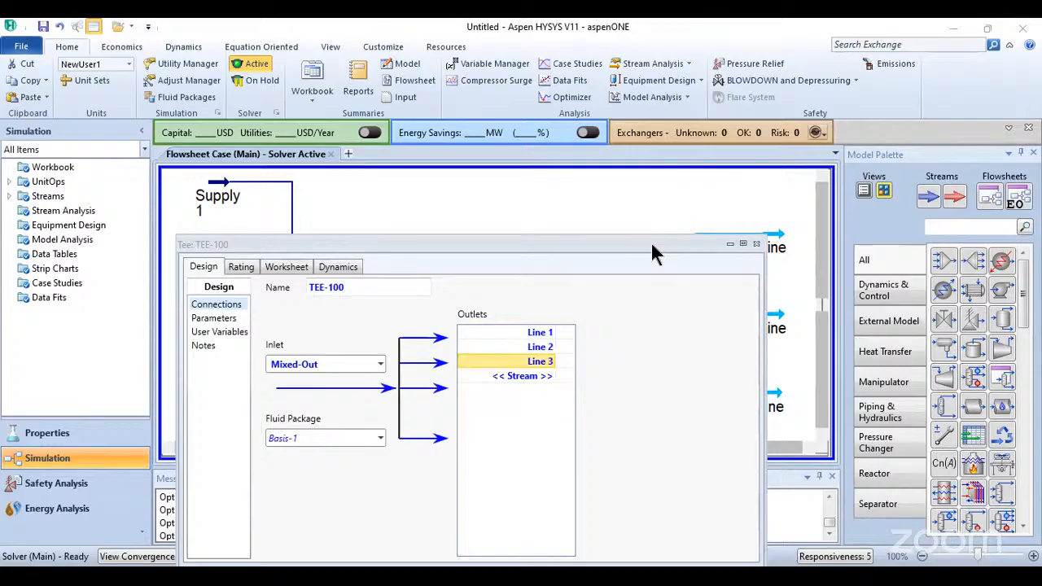
left_click(756, 244)
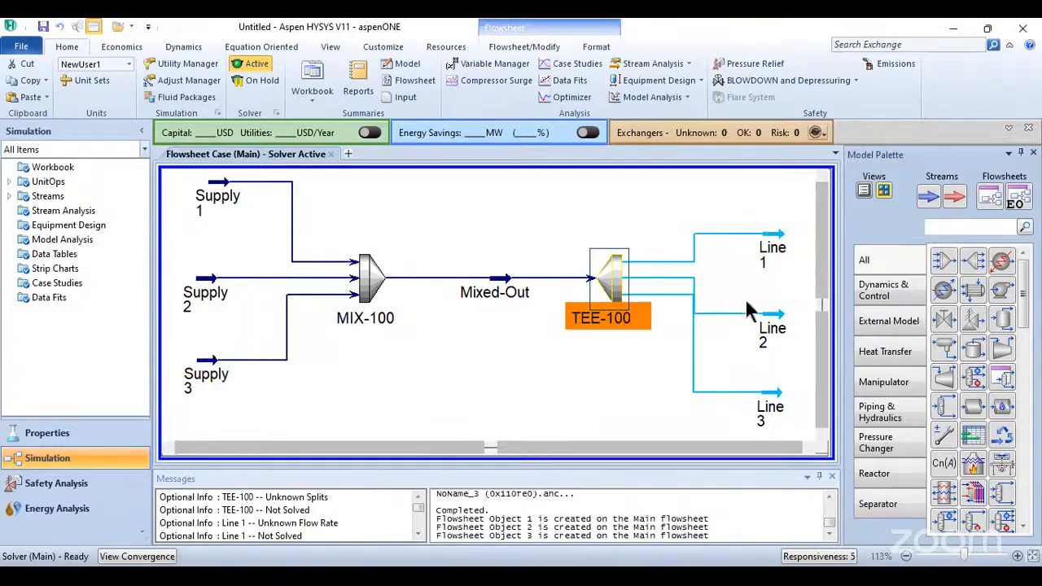
- Align Line 2 with the tee's middle outlet port and raise Line 1 farther above it
left_click_drag(780, 299, 780, 293)
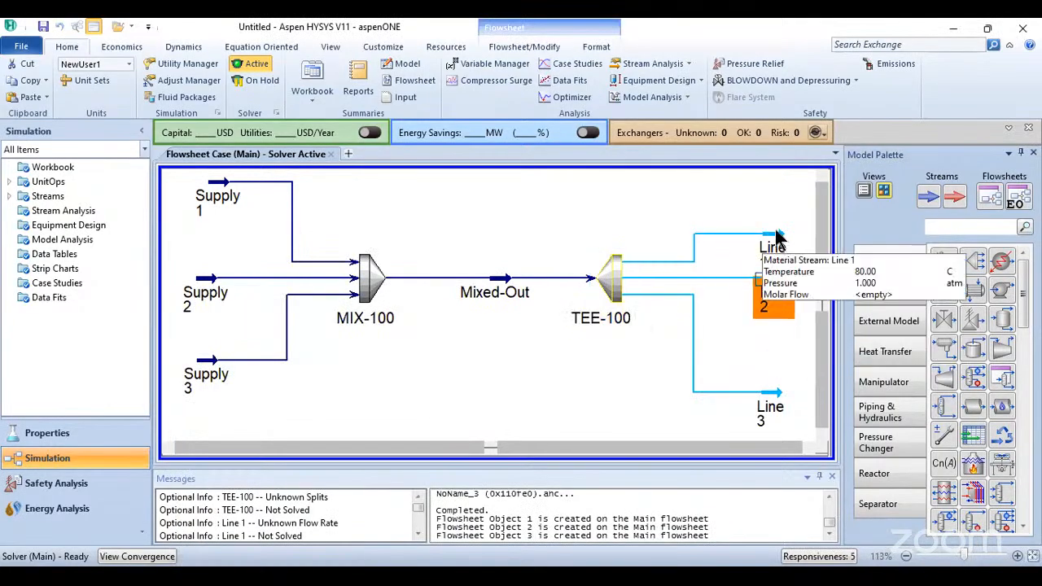
left_click_drag(777, 243, 769, 185)
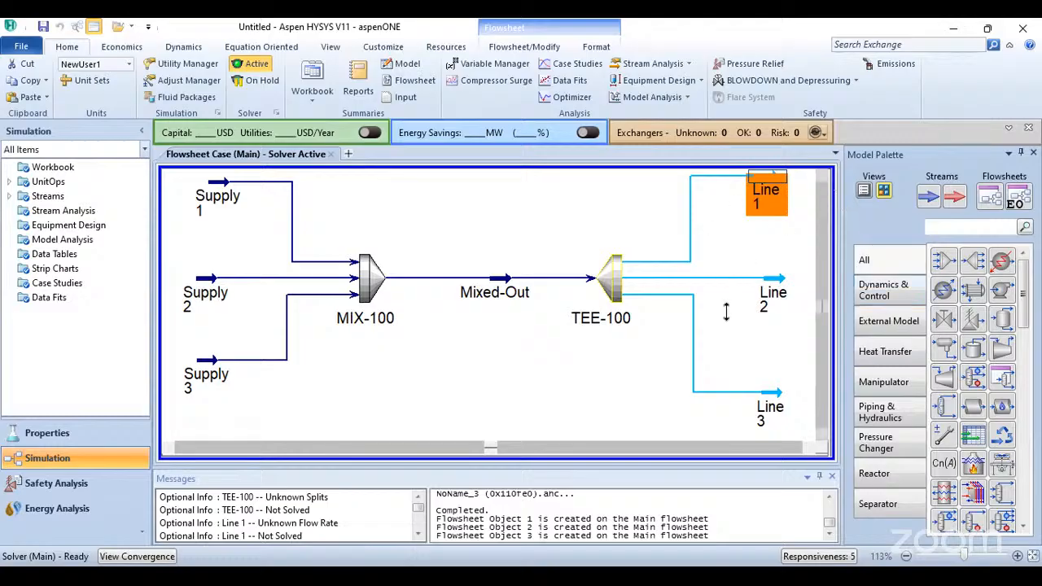
- Set the TEE-100 flow ratios to 0.5 for Line 1 and 0.2 for Line 2
left_click(617, 281)
double_click(617, 280)
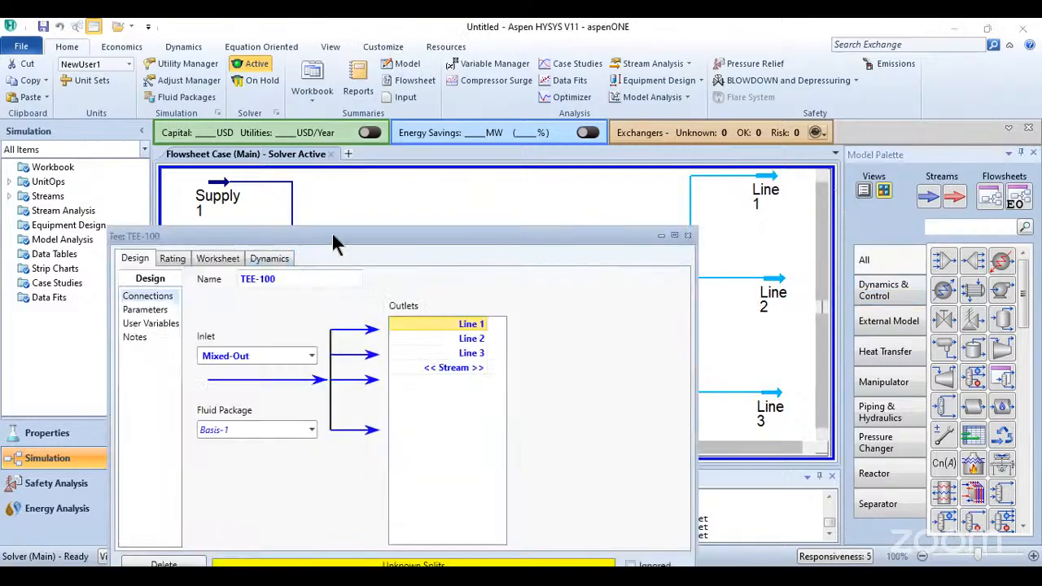
left_click_drag(332, 231, 395, 147)
left_click(215, 226)
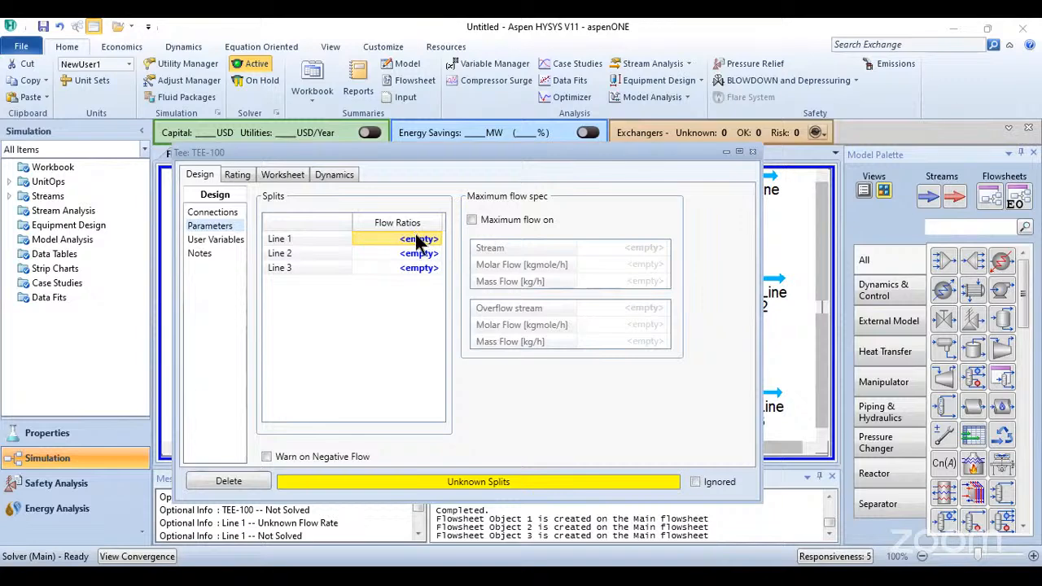
type(".5")
key("Return")
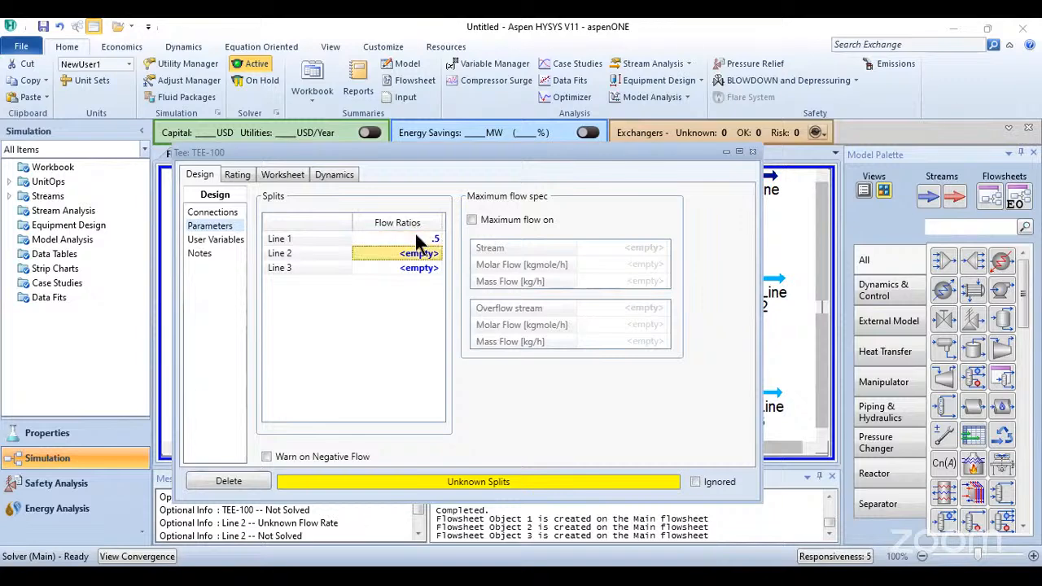
type(".2")
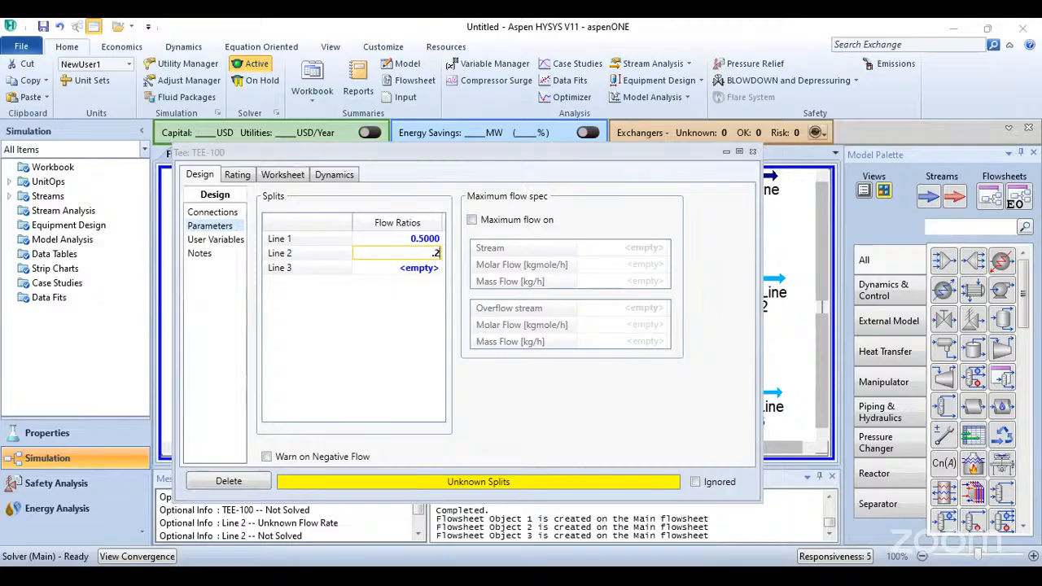
left_click(428, 268)
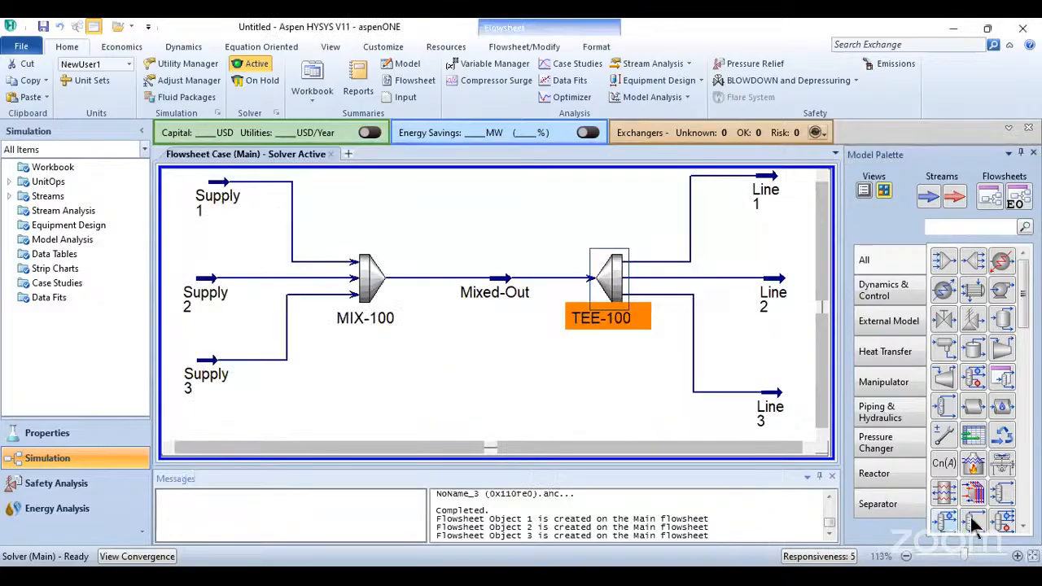
- Move TEE-100 and Mixed-Out closer to the mixer, keeping their connecting line straight
left_click_drag(595, 289, 554, 289)
left_click(575, 283)
left_click(580, 289)
left_click(603, 366)
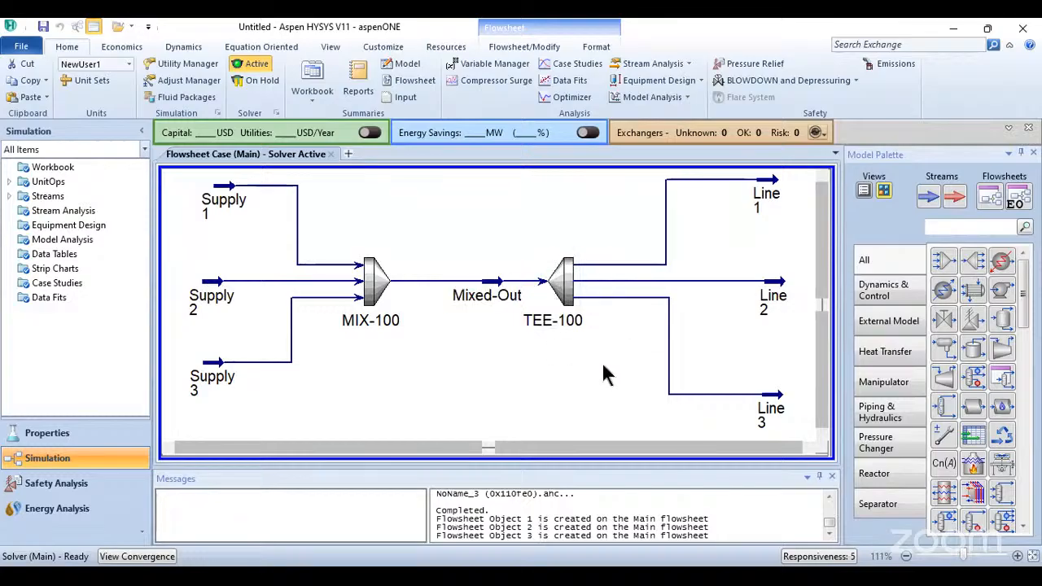
- Shift Line 1 slightly farther away from TEE-100 on the flowsheet
left_click(906, 556)
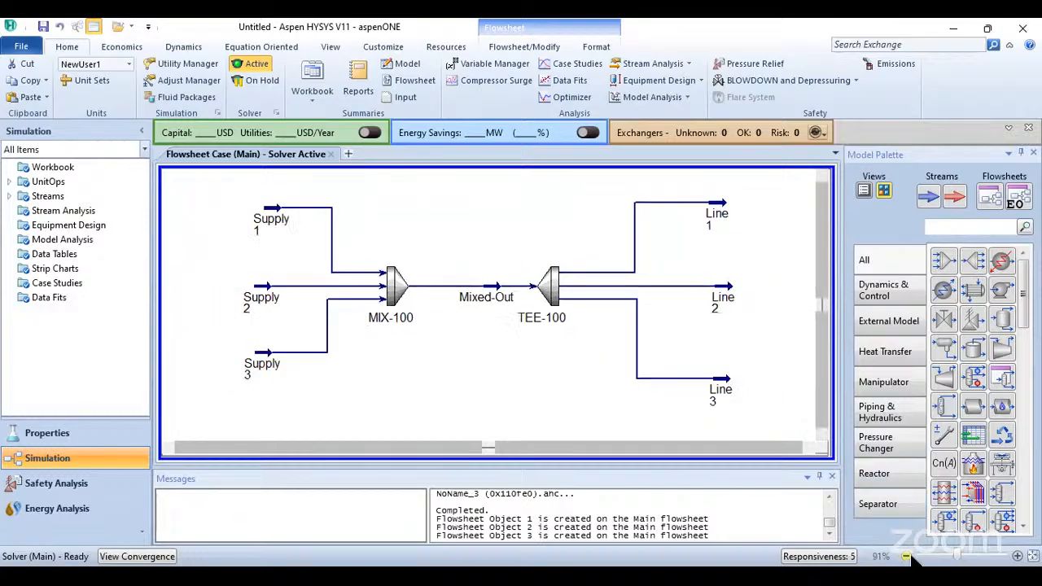
left_click(906, 556)
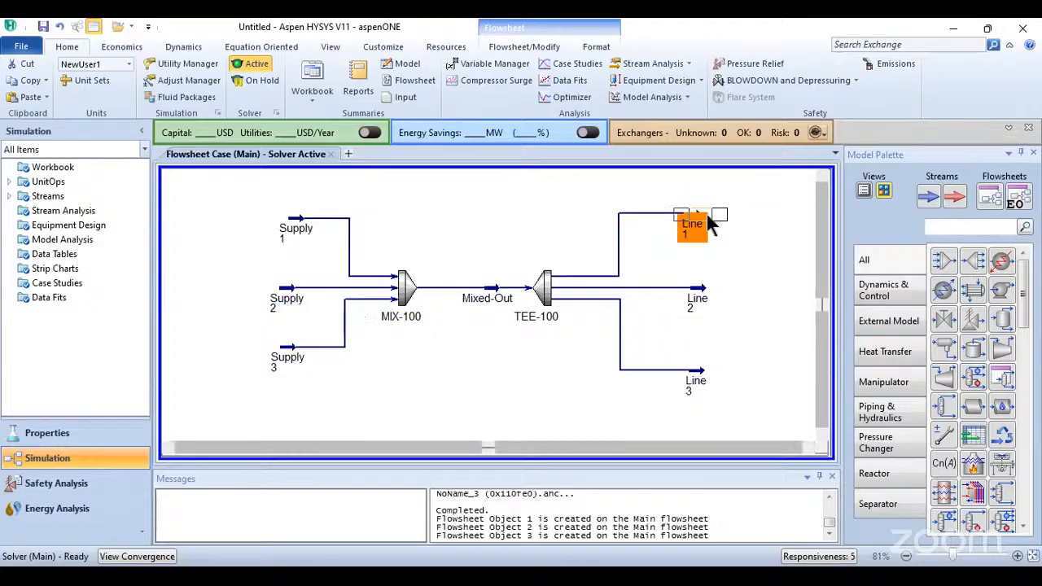
left_click_drag(708, 225, 724, 225)
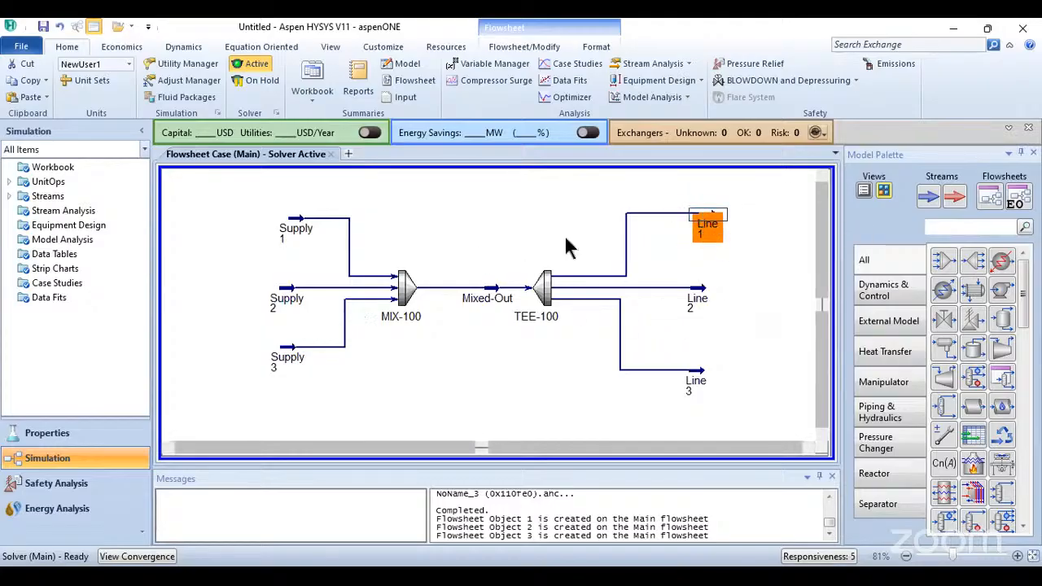